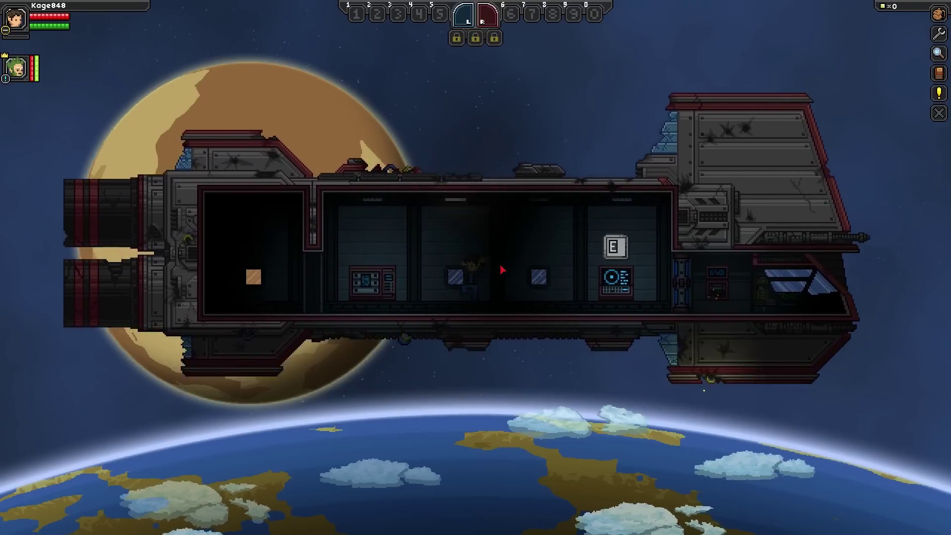
# Step: Walk through the ship to the S.A.I.L. console and open its reboot-required error
pyautogui.press('d')
pyautogui.press('space')
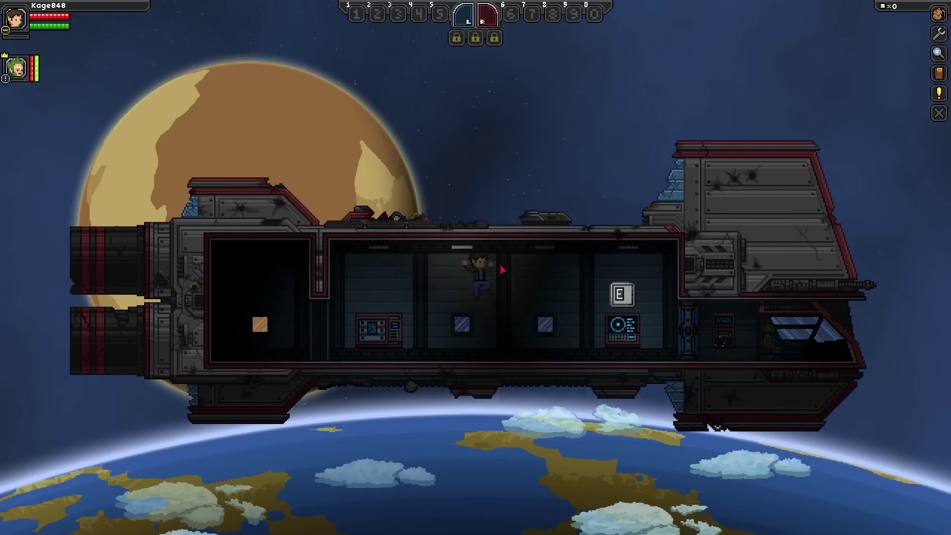
pyautogui.press('a')
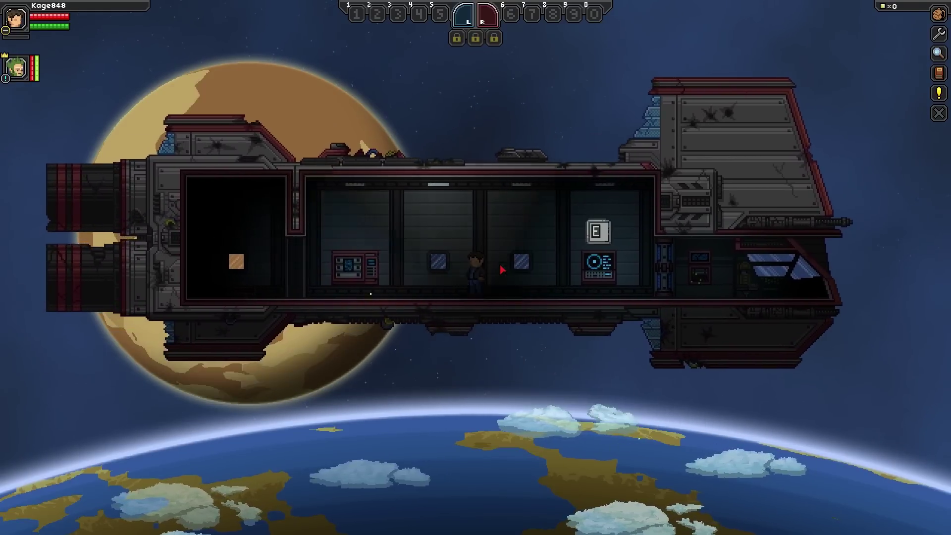
pyautogui.press('space')
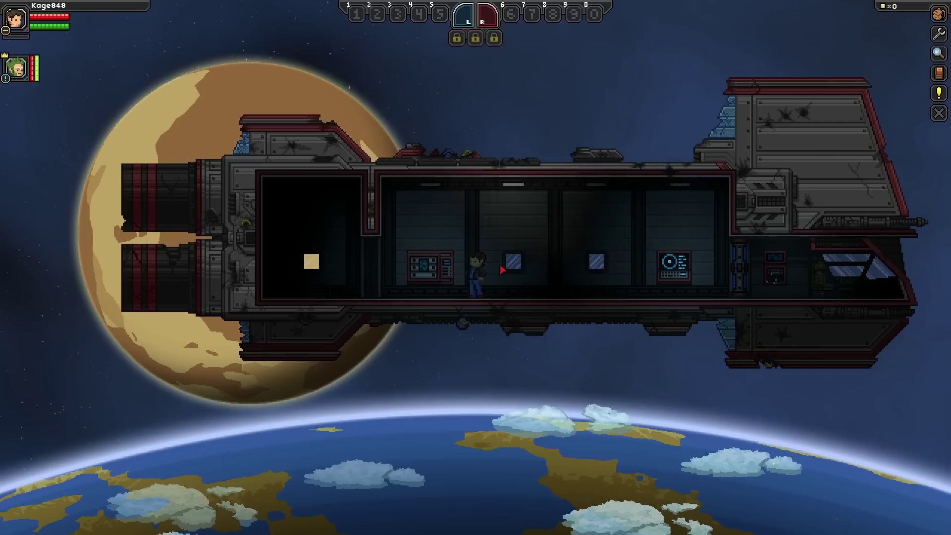
pyautogui.press('d')
pyautogui.press('space')
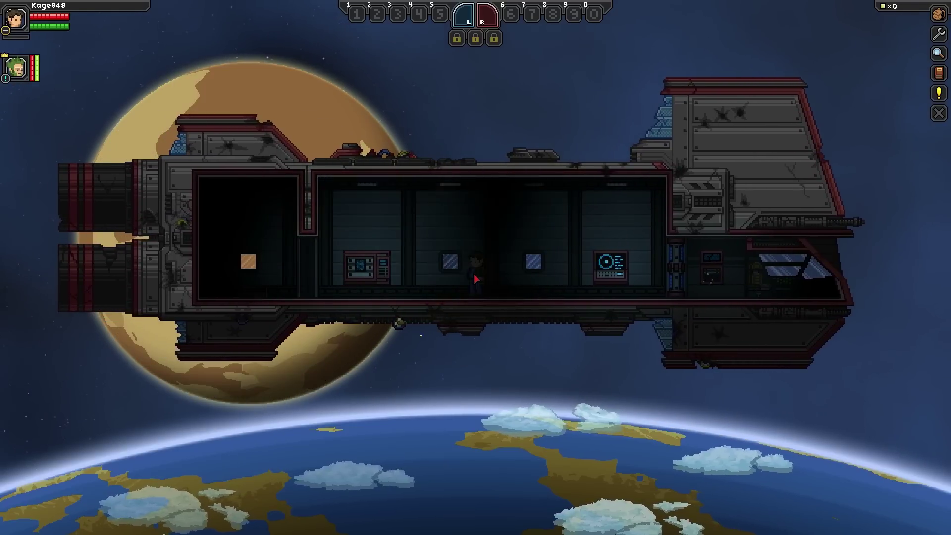
pyautogui.press('a')
pyautogui.press('d')
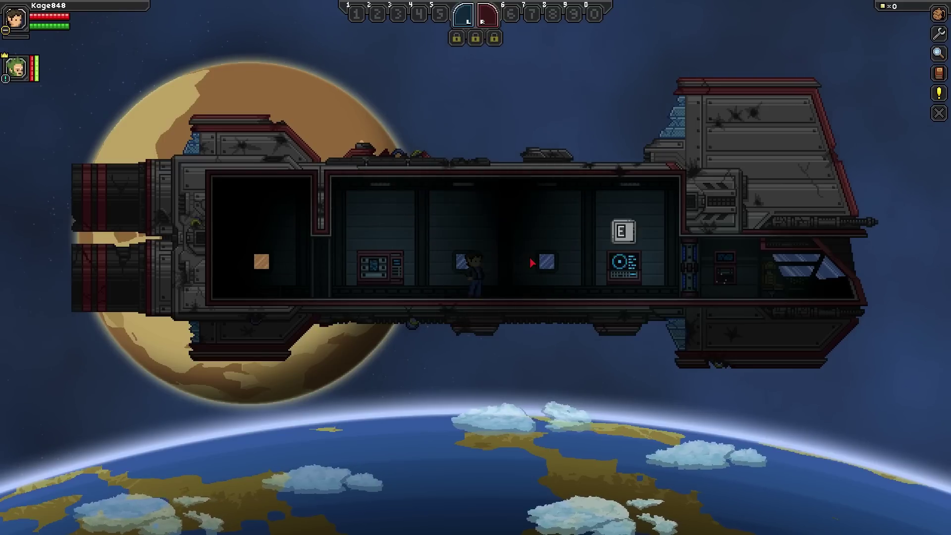
pyautogui.press('d')
pyautogui.press('e')
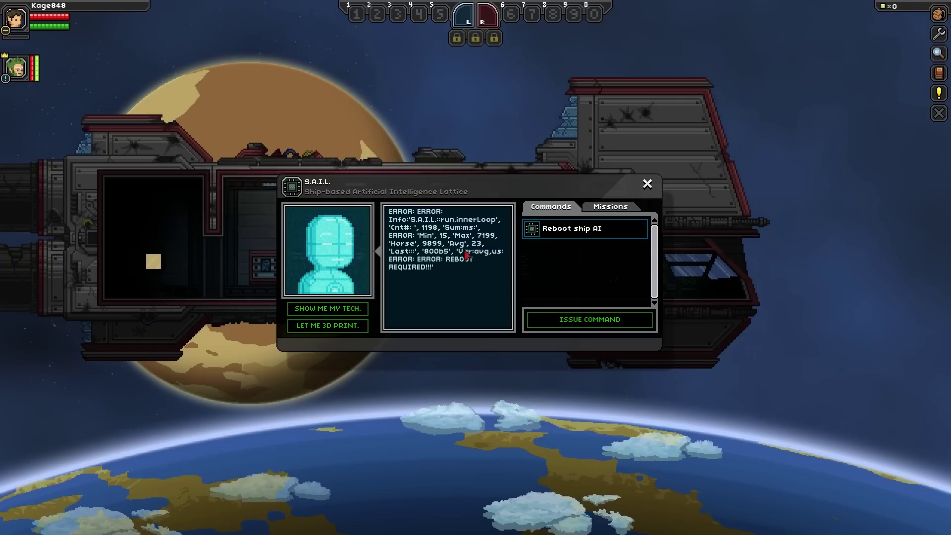
# Step: Reboot the ship AI and enable the Matter Manipulator
pyautogui.click(550, 233)
pyautogui.click(568, 320)
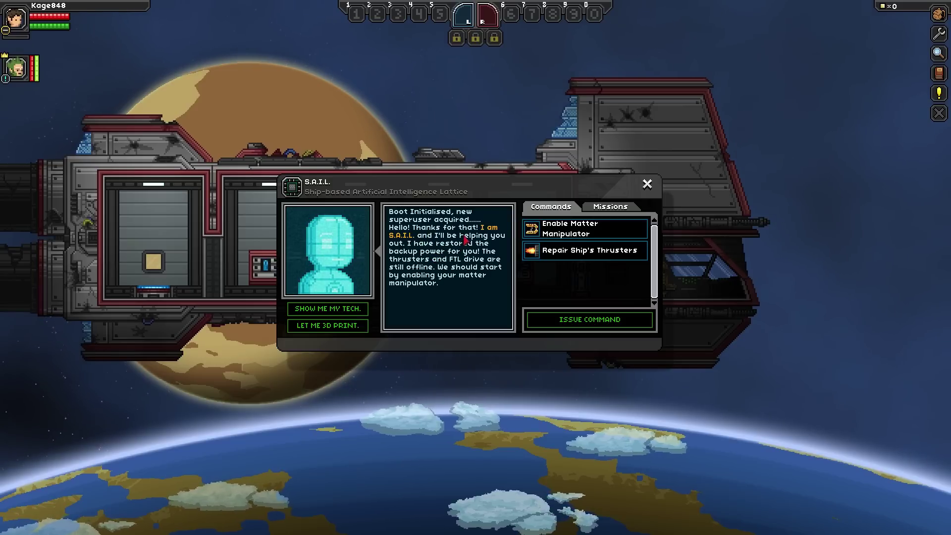
pyautogui.click(552, 231)
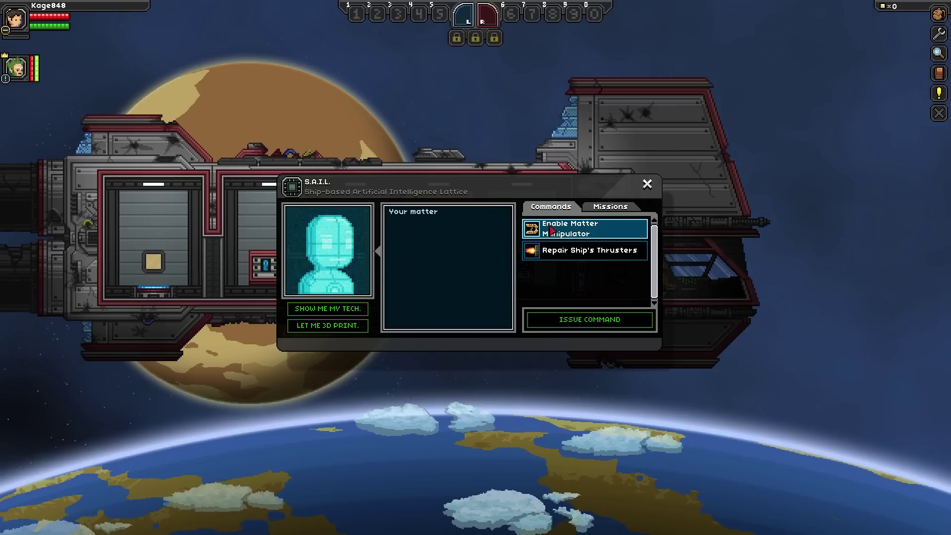
pyautogui.click(570, 319)
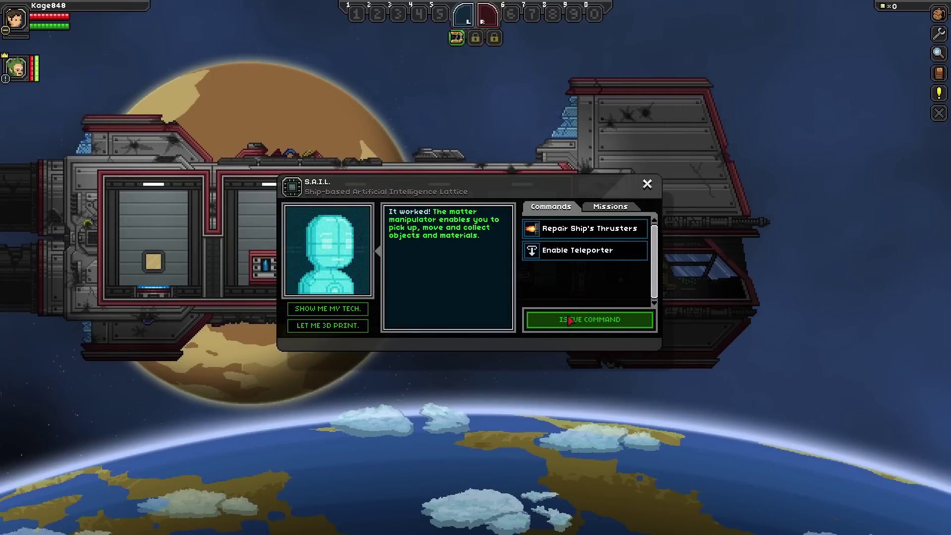
# Step: Enable the teleporter, accept the flashlight quest, and close S.A.I.L
pyautogui.click(569, 251)
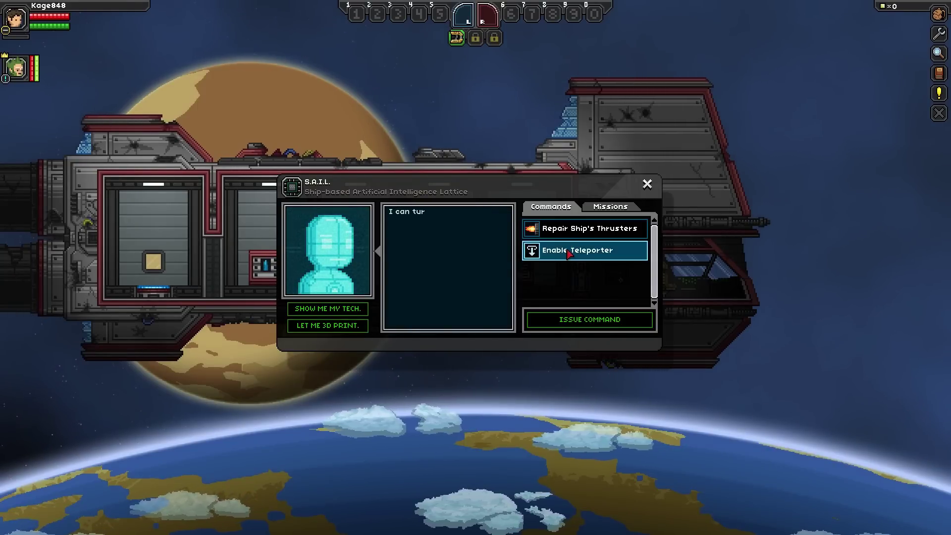
pyautogui.click(569, 321)
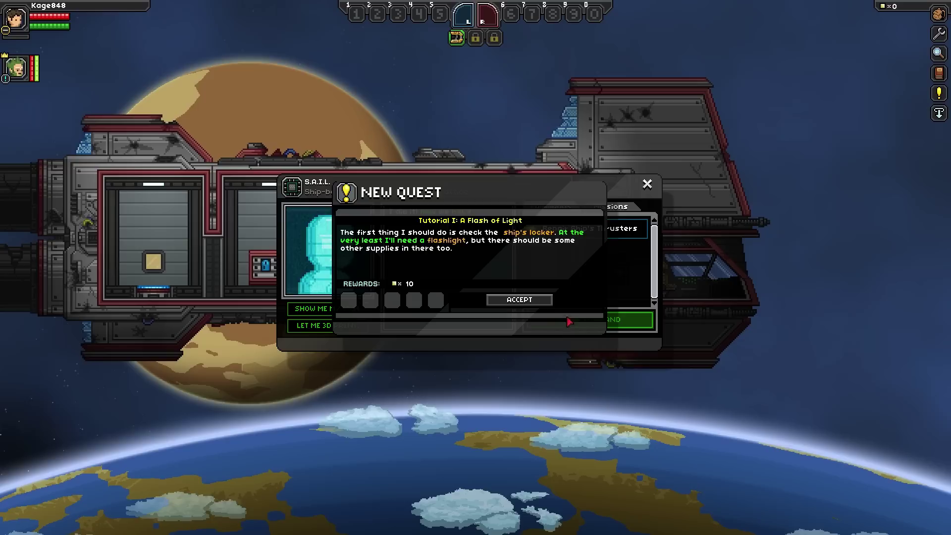
pyautogui.click(530, 302)
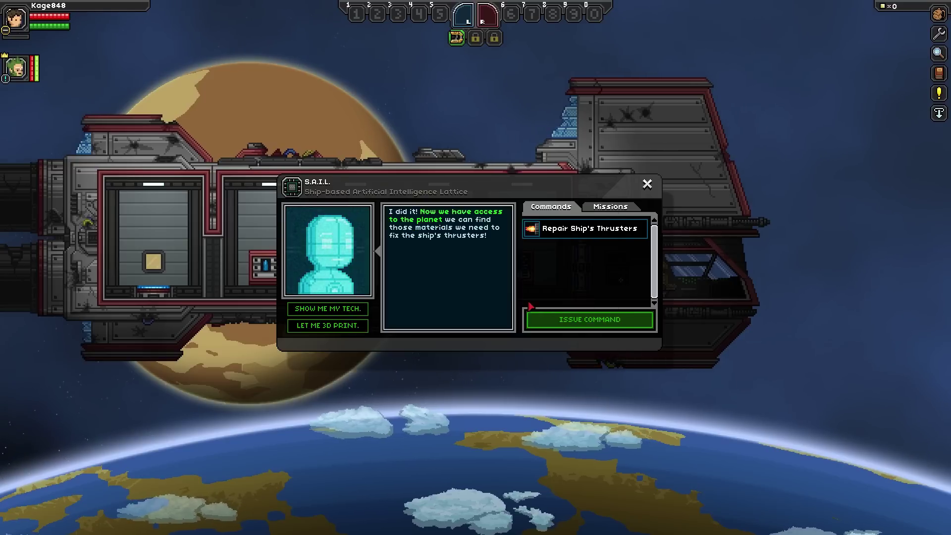
pyautogui.press('a')
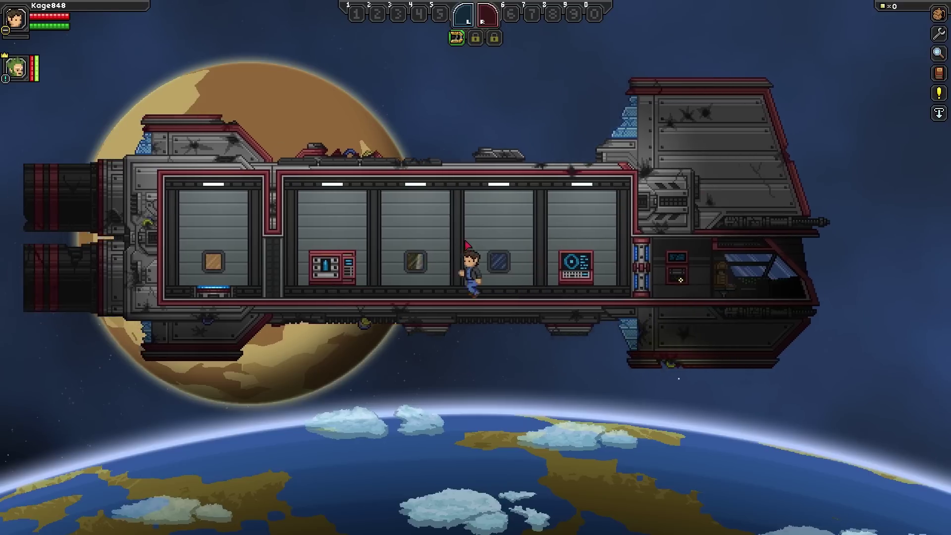
# Step: Take the flashlight from the ship locker and accept the Shop Class quest
pyautogui.press('e')
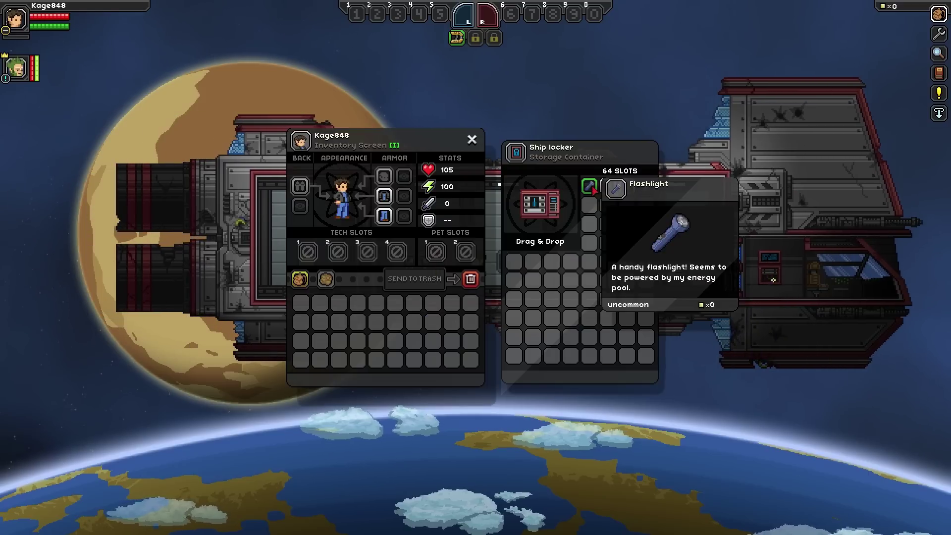
pyautogui.click(595, 189)
pyautogui.click(533, 302)
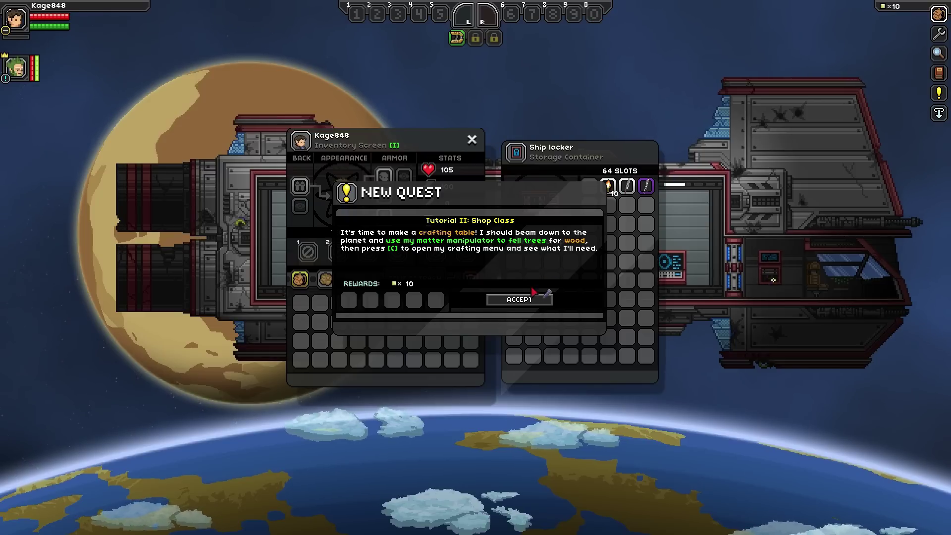
pyautogui.click(531, 298)
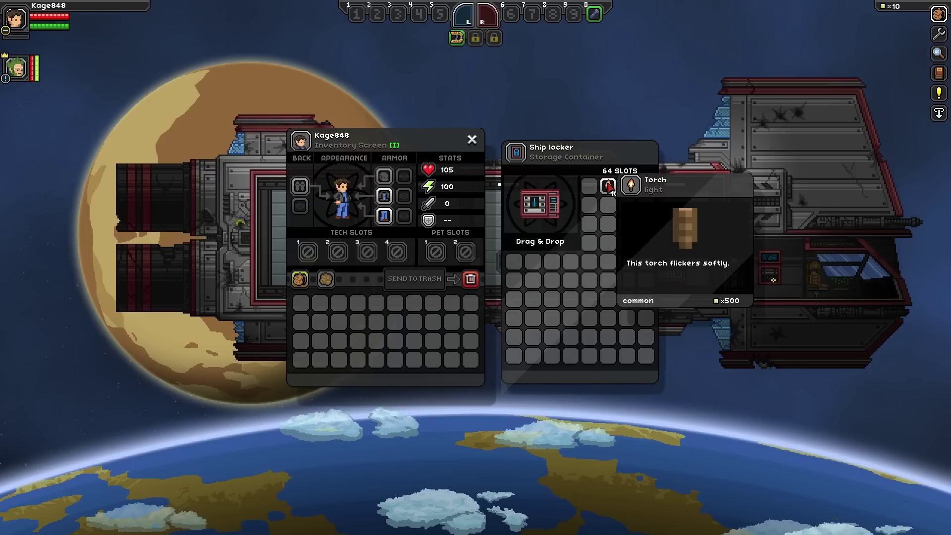
# Step: Move the Broken Hero Sword into the inventory and close the panels
pyautogui.click(627, 186)
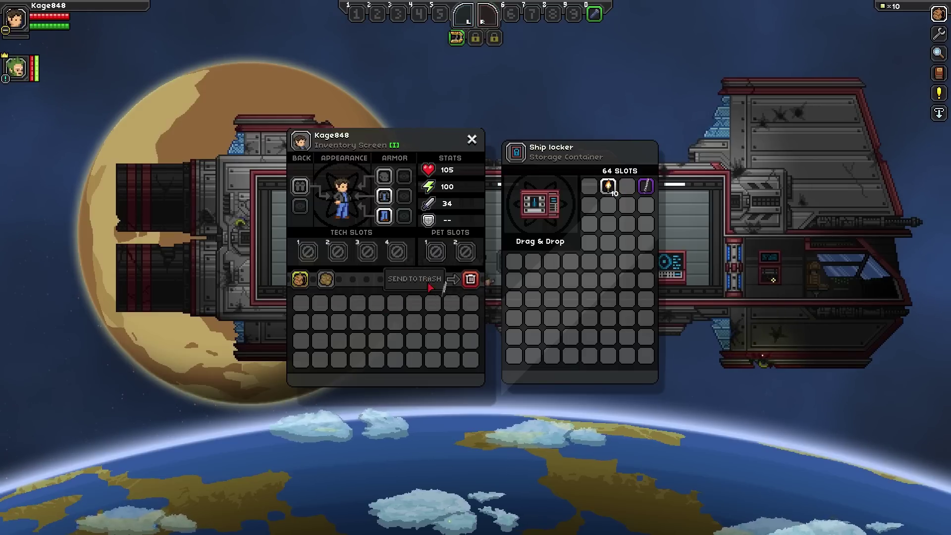
pyautogui.click(470, 304)
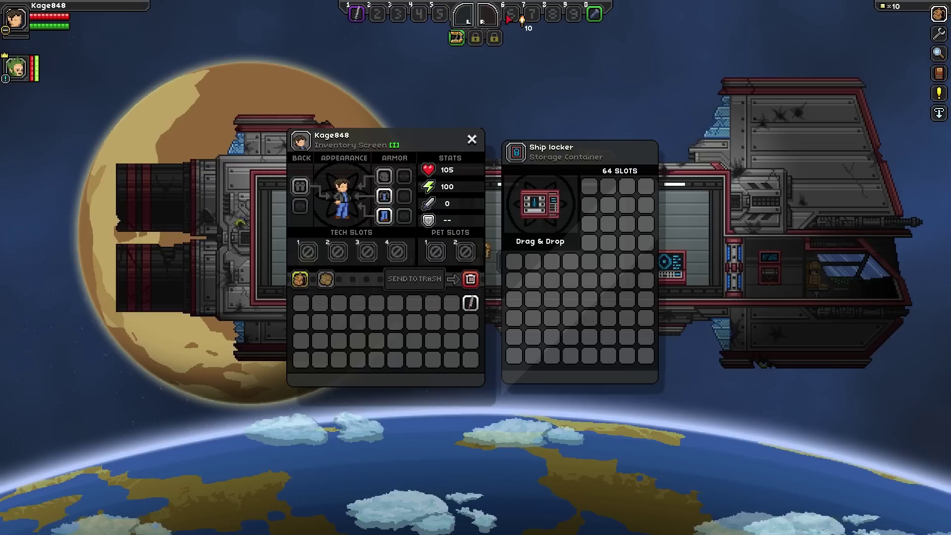
pyautogui.click(472, 139)
# Step: Walk around the ship and open the crewmate's options menu
pyautogui.press('d')
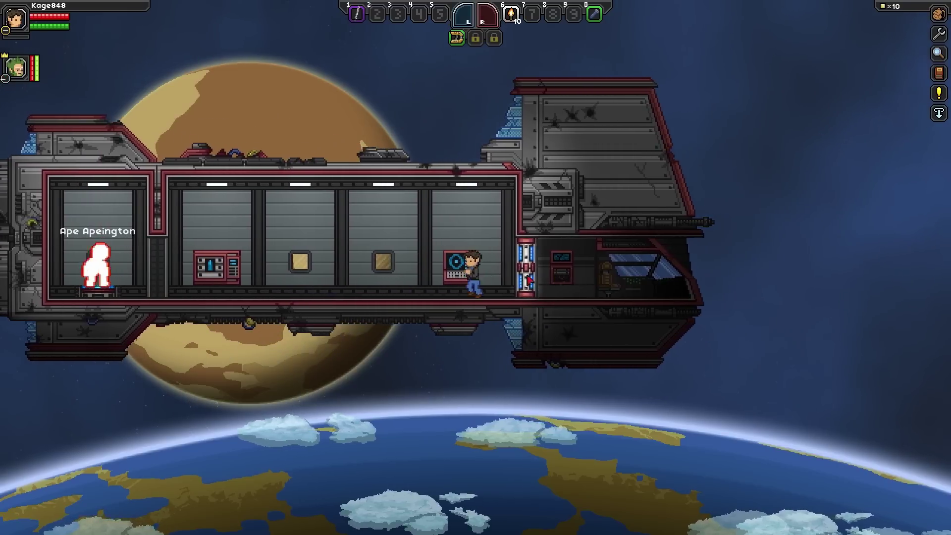
pyautogui.press('a')
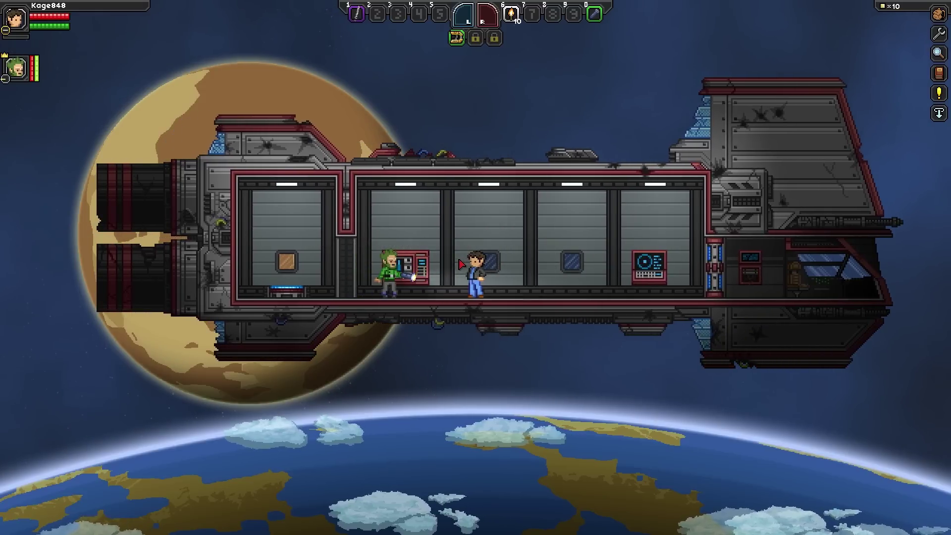
pyautogui.press('a')
pyautogui.press('d')
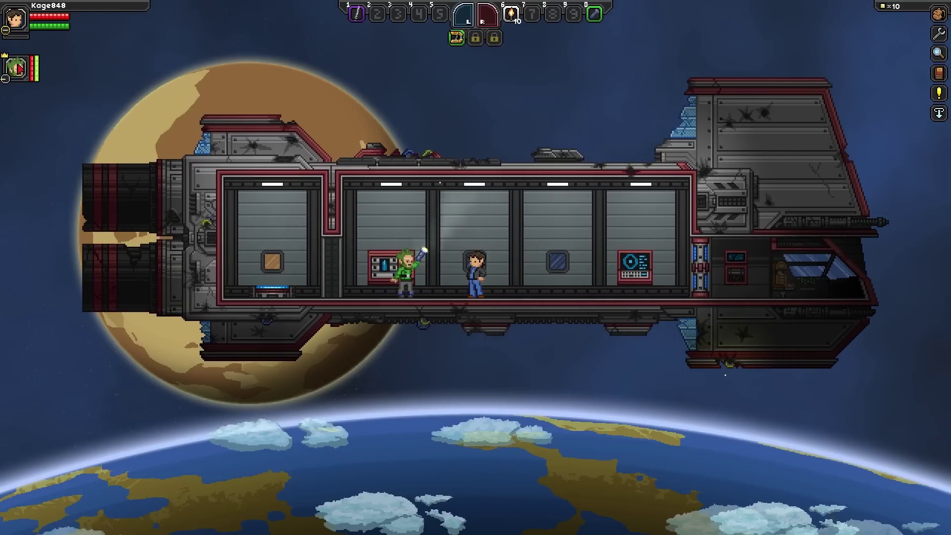
pyautogui.click(15, 67)
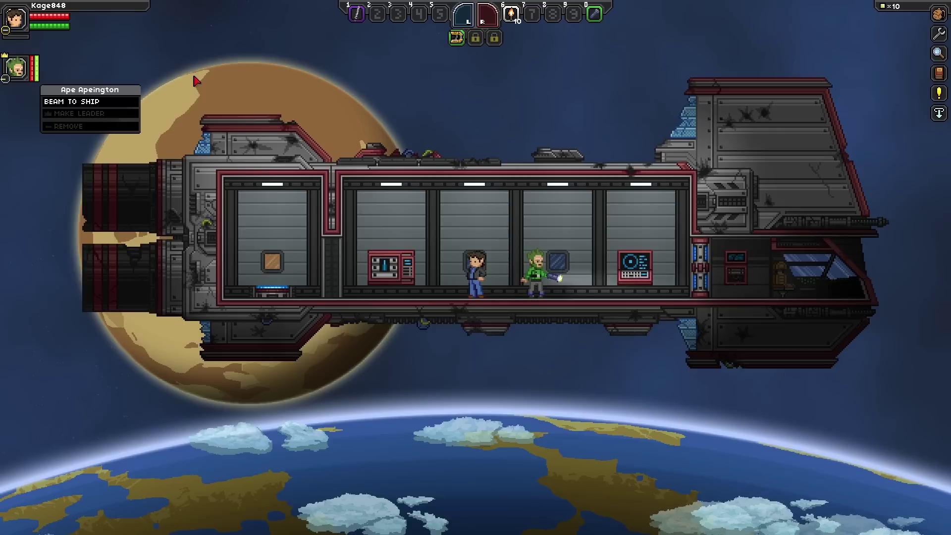
# Step: Beam down from the teleporter to Gamma Garnet Star Minoris II a
pyautogui.press('d')
pyautogui.press('a')
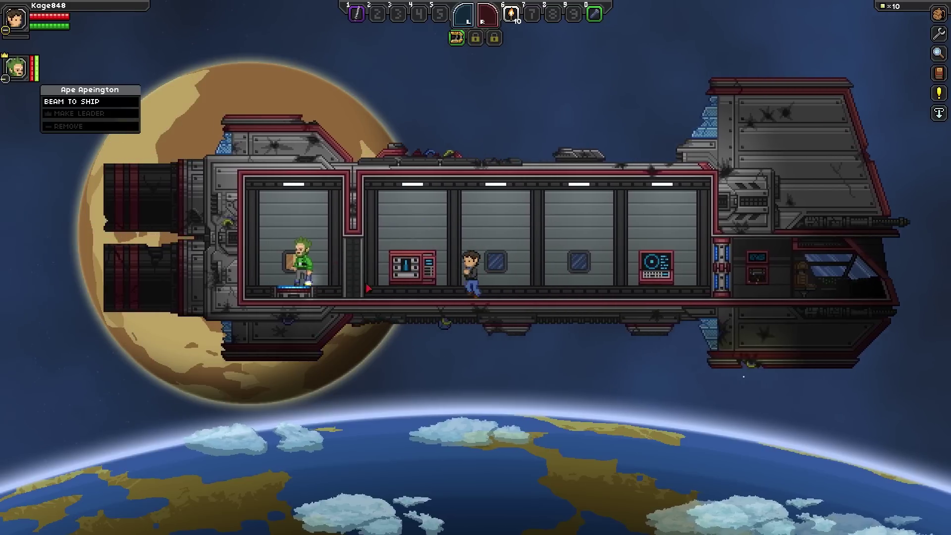
pyautogui.press('e')
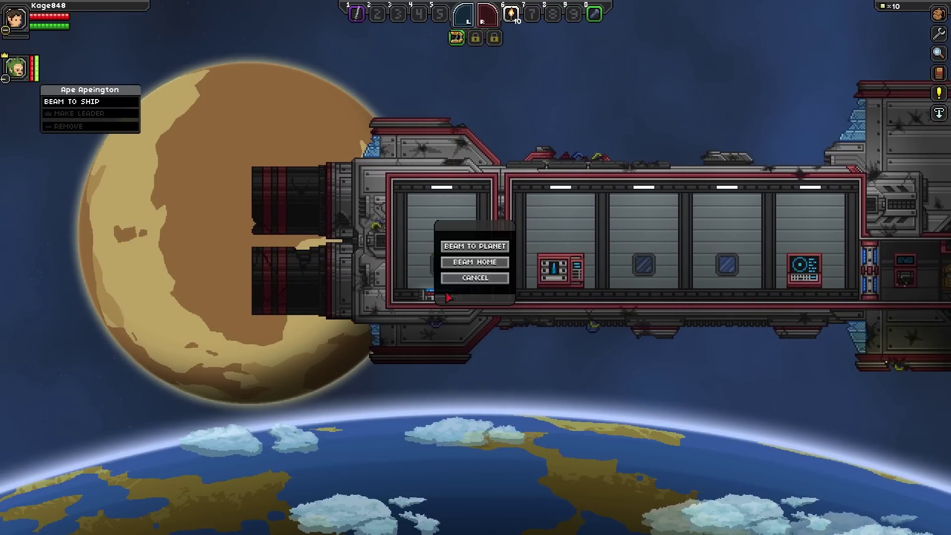
pyautogui.click(458, 248)
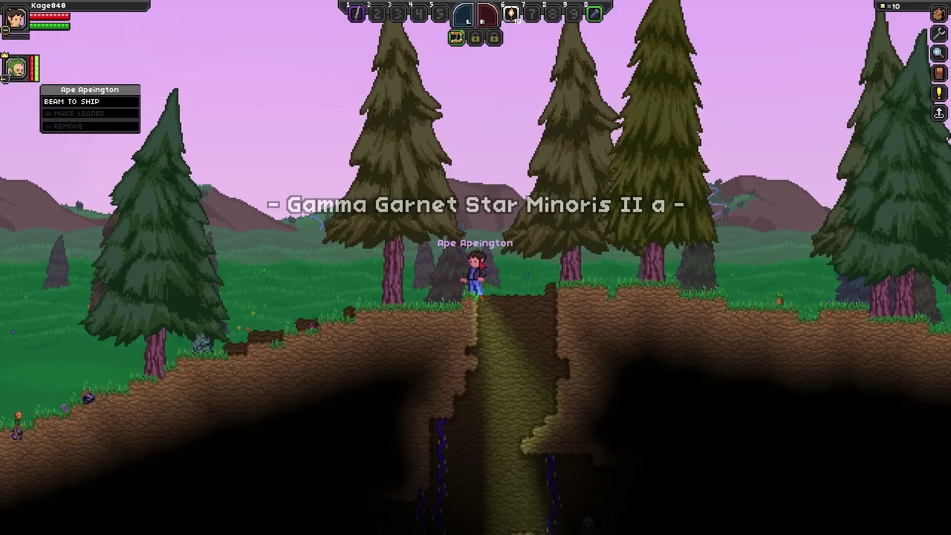
# Step: Pick up the felled tree's unrefined wood and sapling, then drop into the torch-lit shaft
pyautogui.press('a')
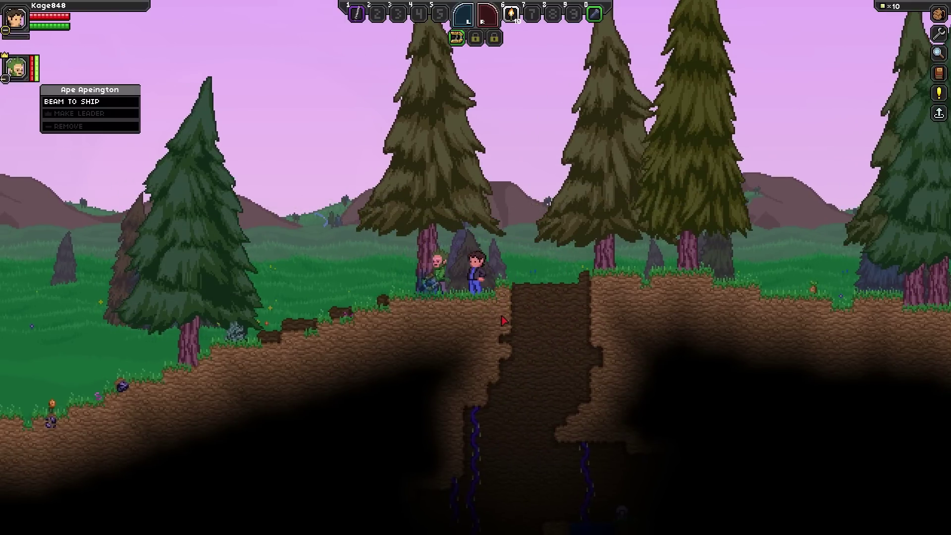
pyautogui.press('d')
pyautogui.press('space')
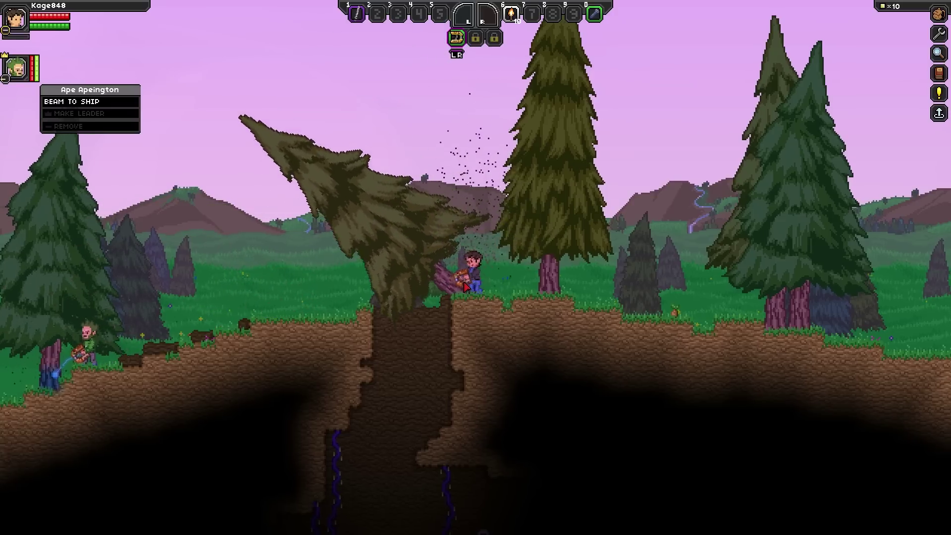
pyautogui.press('a')
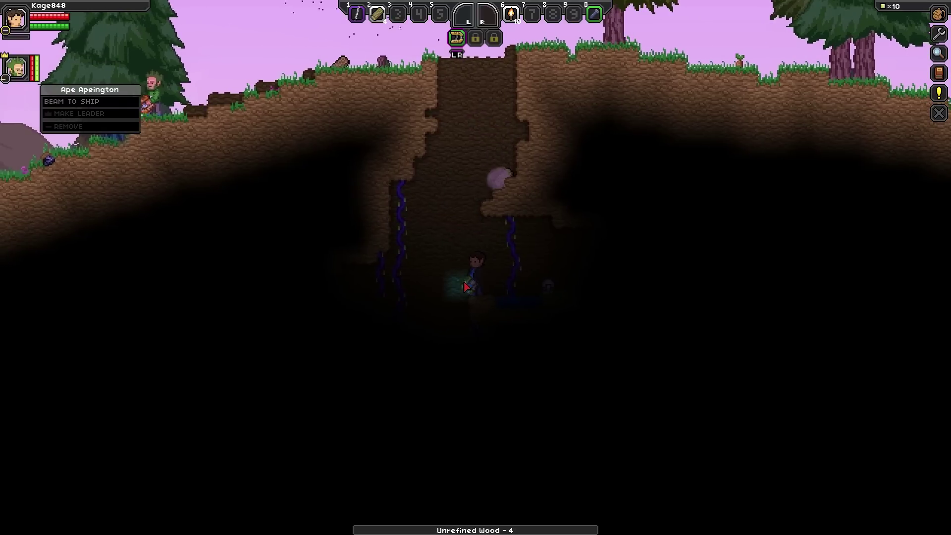
pyautogui.press('space')
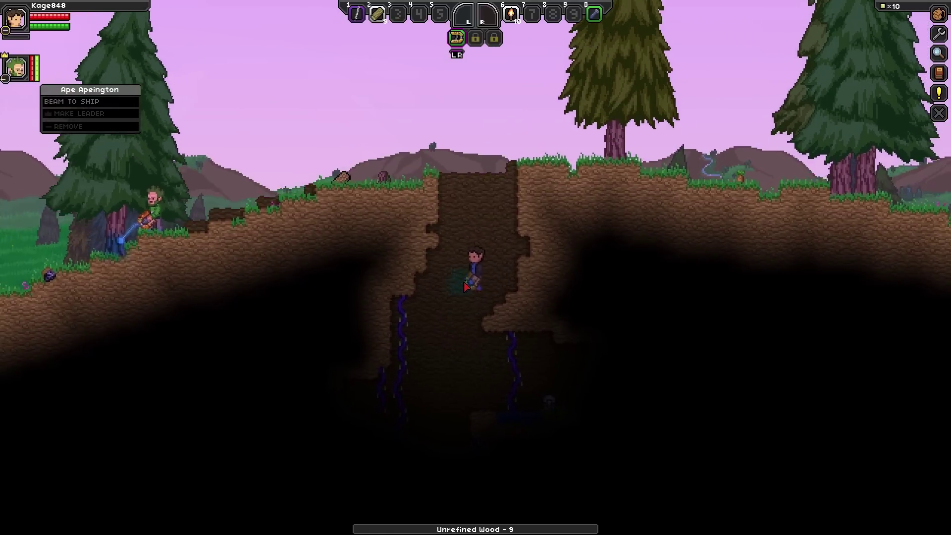
pyautogui.press('a')
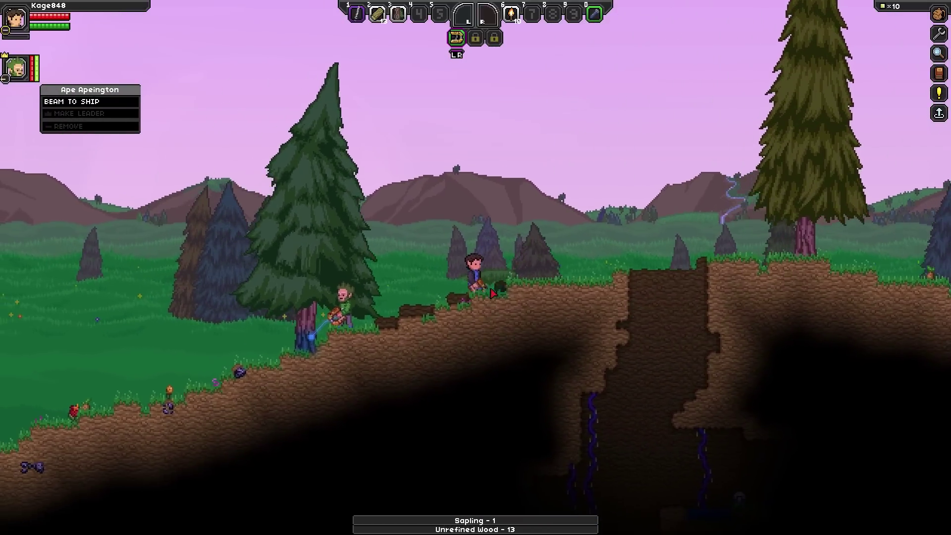
pyautogui.press('d')
pyautogui.press('d')
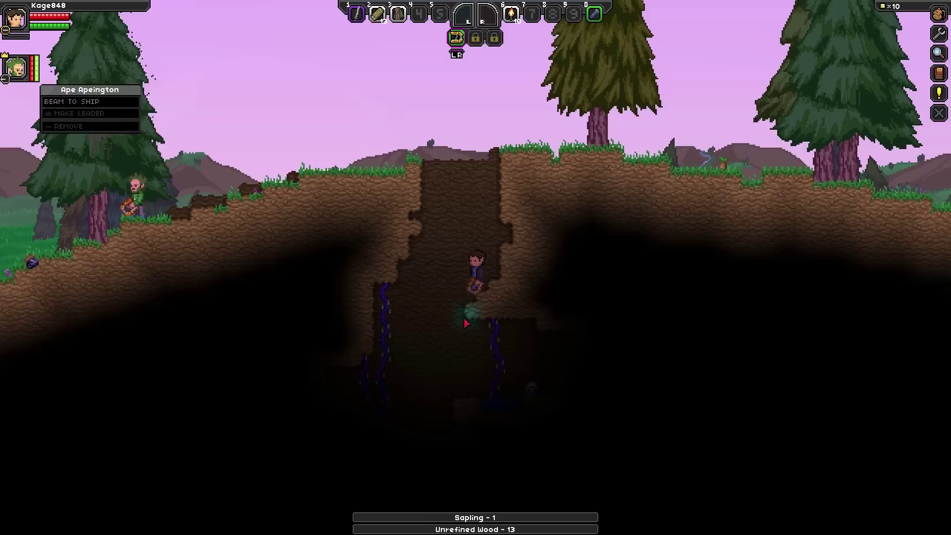
pyautogui.press('space')
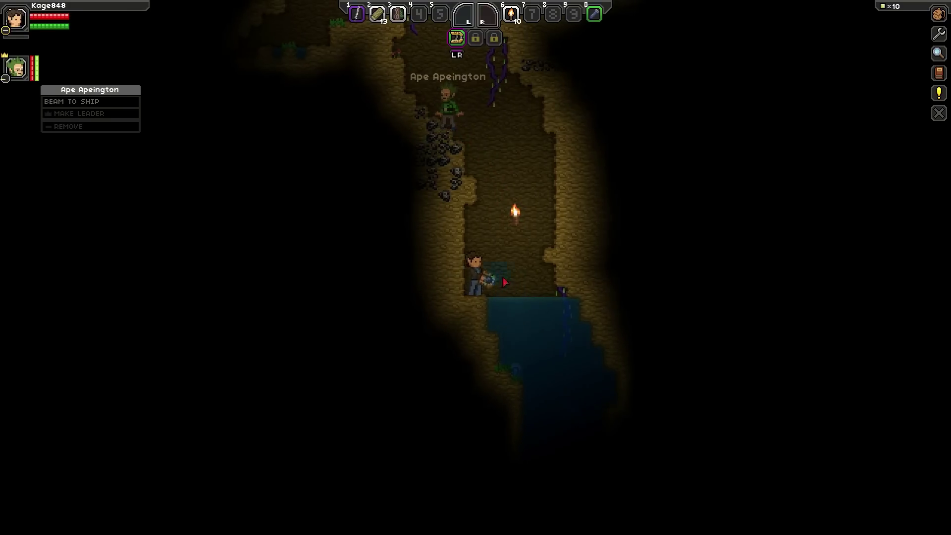
# Step: Mine the coal and ore on the shaft walls and reach the right ledge
pyautogui.moveTo(453, 197); pyautogui.dragTo(455, 211)
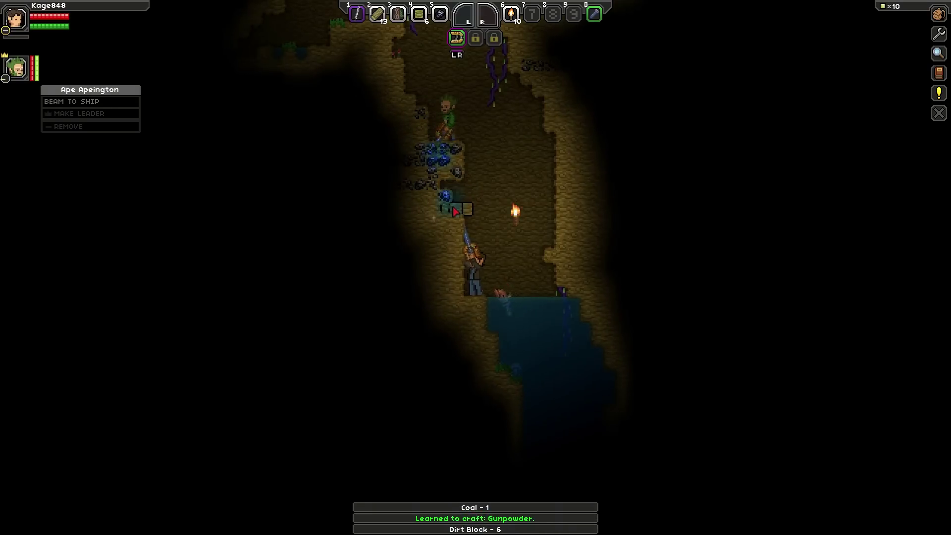
pyautogui.press('space')
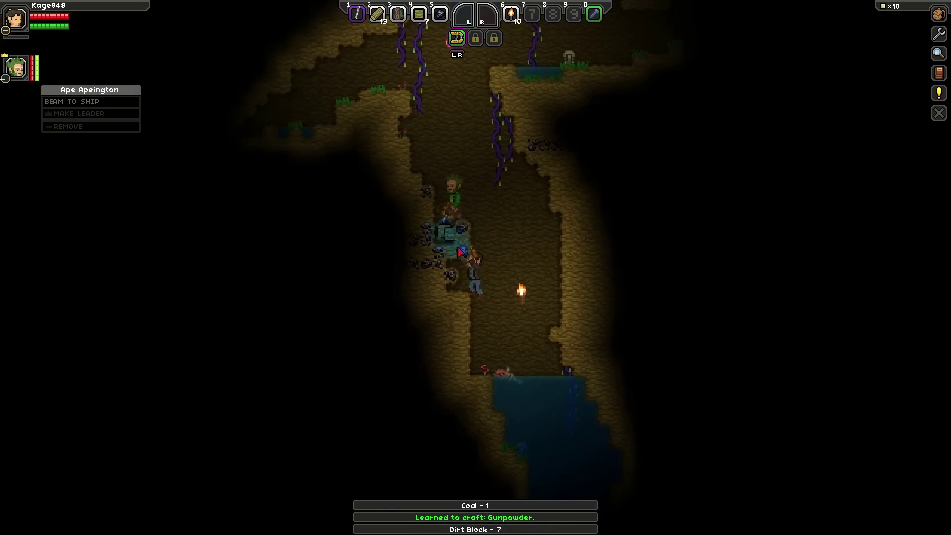
pyautogui.moveTo(462, 254)
pyautogui.mouseDown()
pyautogui.moveTo(449, 246)
pyautogui.moveTo(458, 254)
pyautogui.moveTo(471, 233)
pyautogui.moveTo(462, 256)
pyautogui.moveTo(466, 242)
pyautogui.mouseUp()
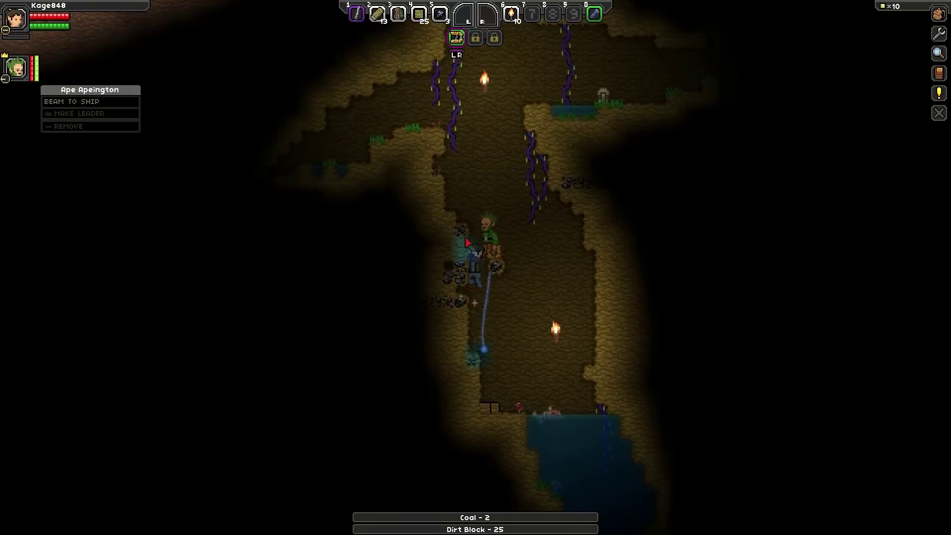
pyautogui.press('space')
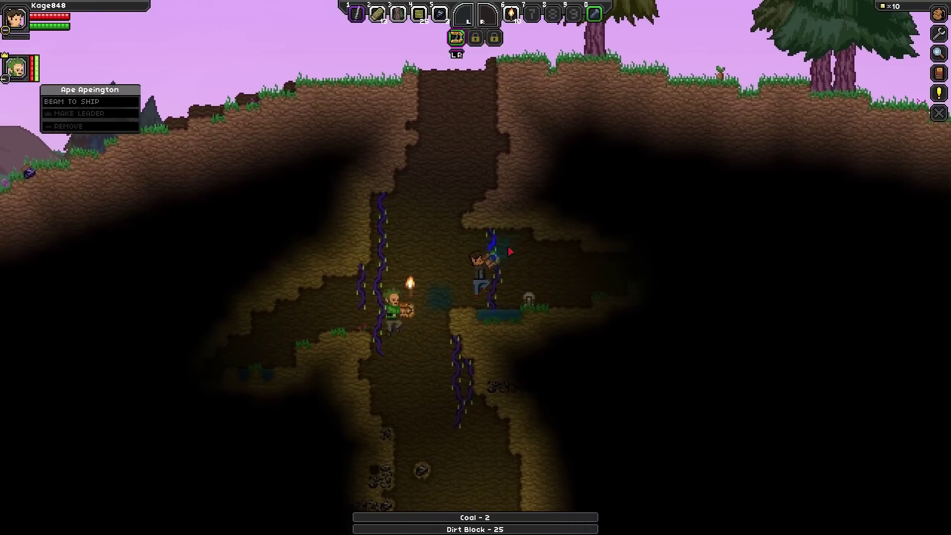
pyautogui.press('d')
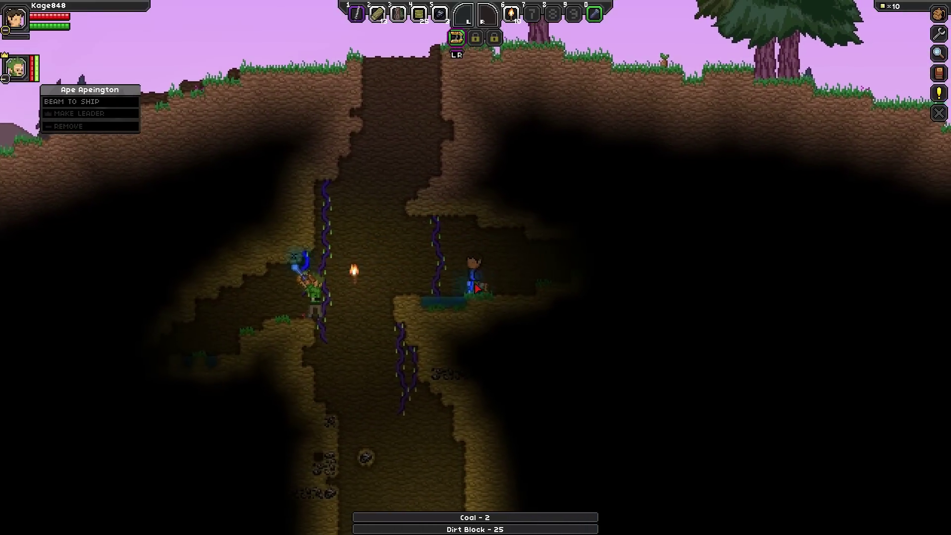
# Step: Harvest the hanging vines for plant fibre
pyautogui.moveTo(476, 287); pyautogui.dragTo(428, 231)
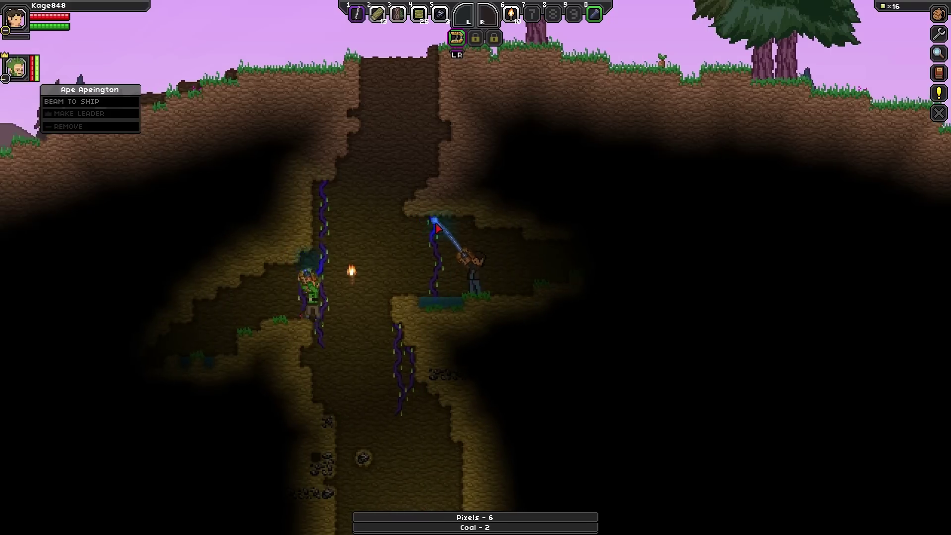
pyautogui.moveTo(435, 229); pyautogui.dragTo(319, 207)
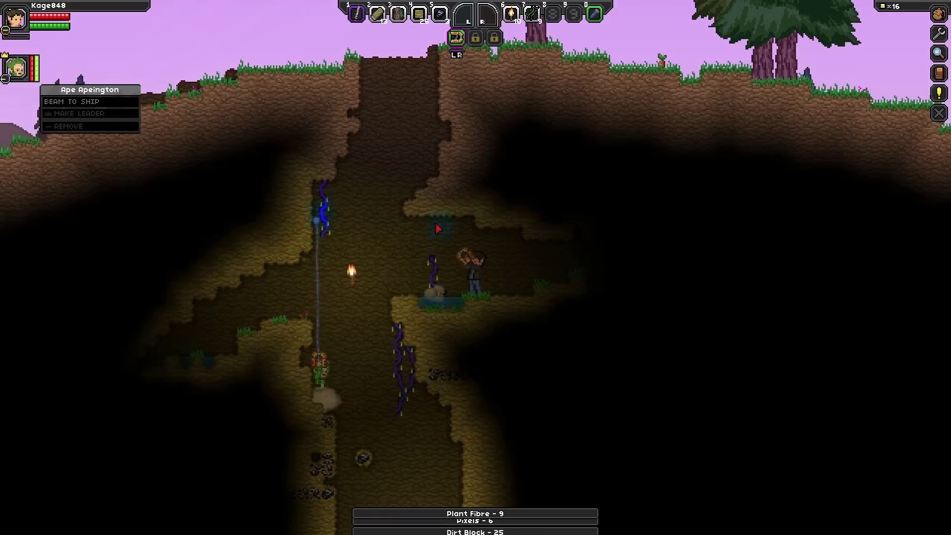
pyautogui.press('d')
pyautogui.press('d')
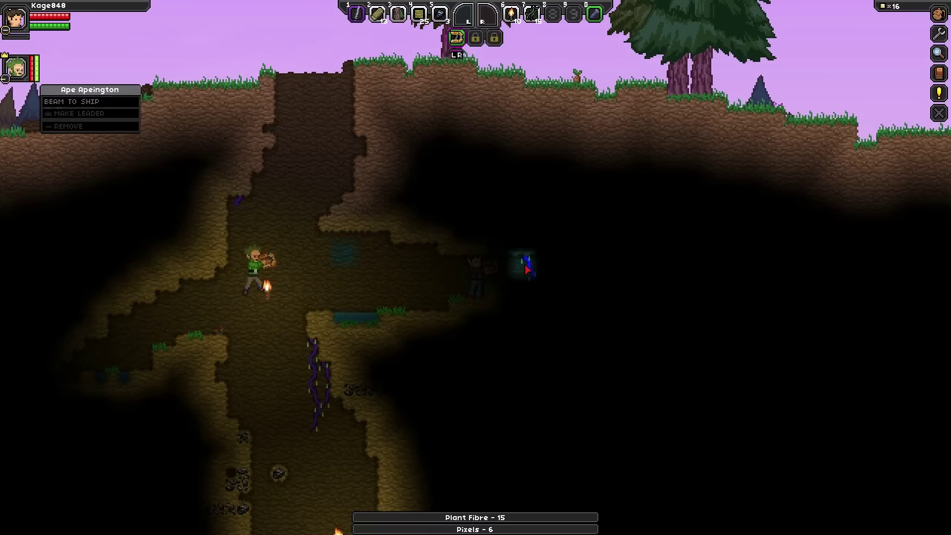
# Step: Clear out the rock in the cave passage to the right
pyautogui.moveTo(524, 266); pyautogui.dragTo(570, 299)
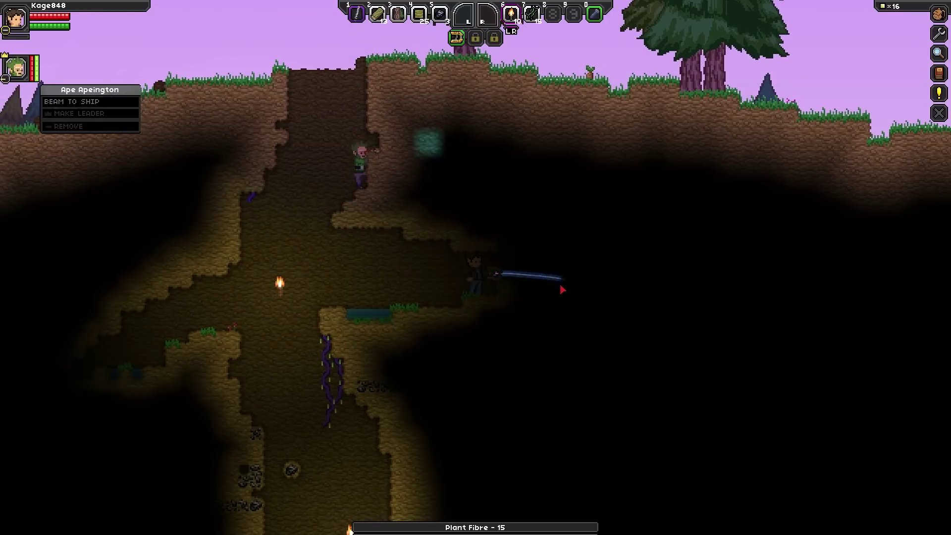
pyautogui.moveTo(570, 300); pyautogui.dragTo(548, 281)
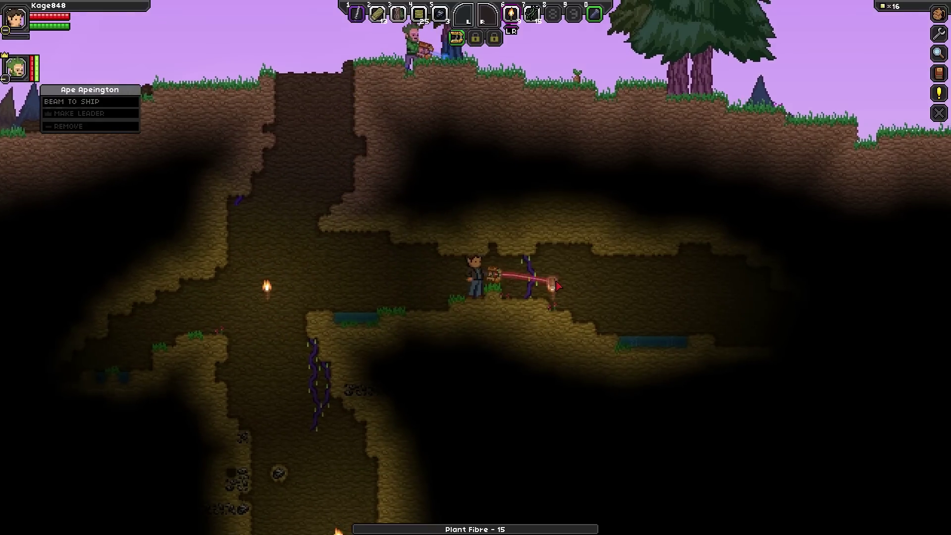
pyautogui.press('a')
pyautogui.press('a')
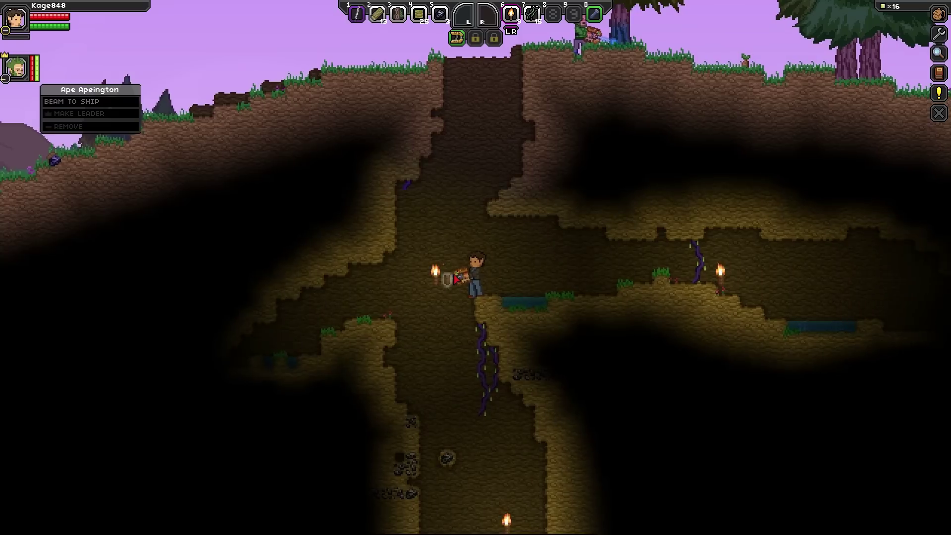
# Step: Climb back up the shaft onto the grassy hillside
pyautogui.press('space')
pyautogui.press('d')
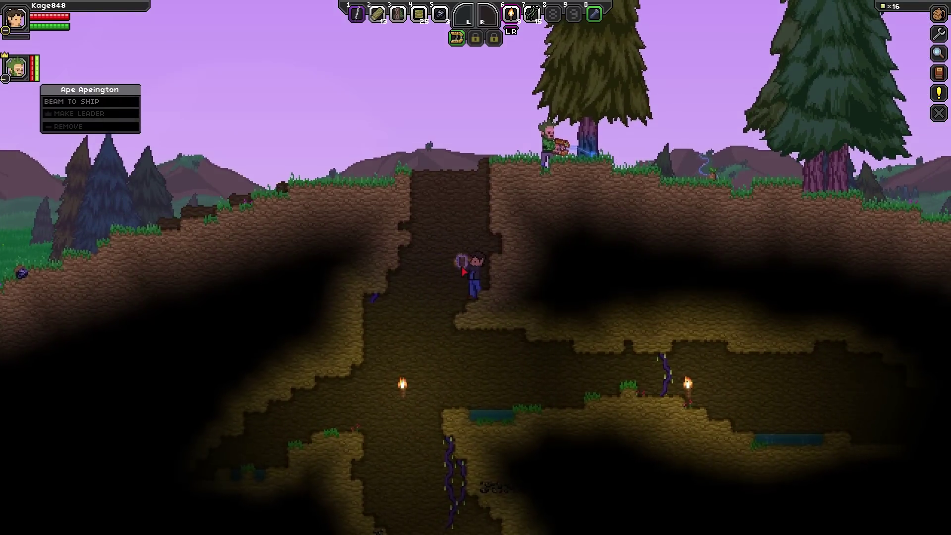
pyautogui.press('space')
pyautogui.press('space')
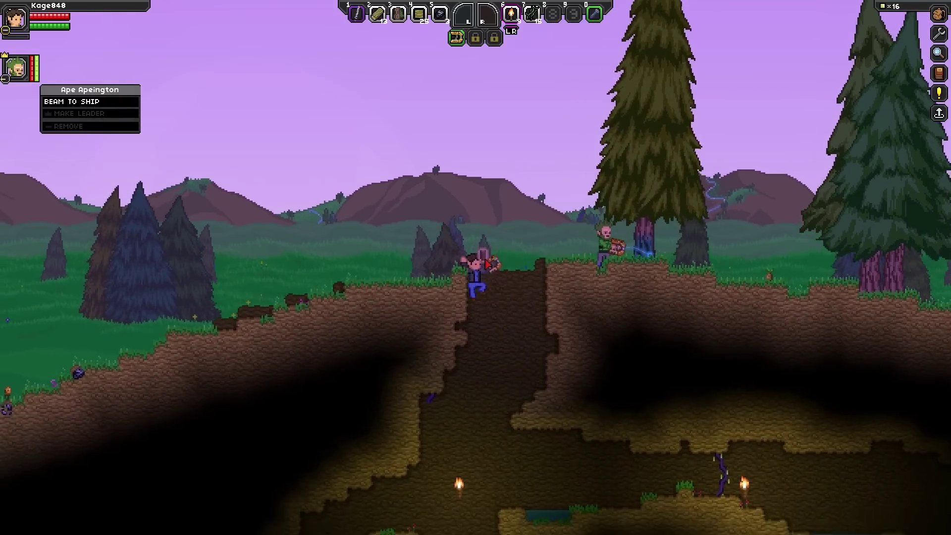
pyautogui.press('space')
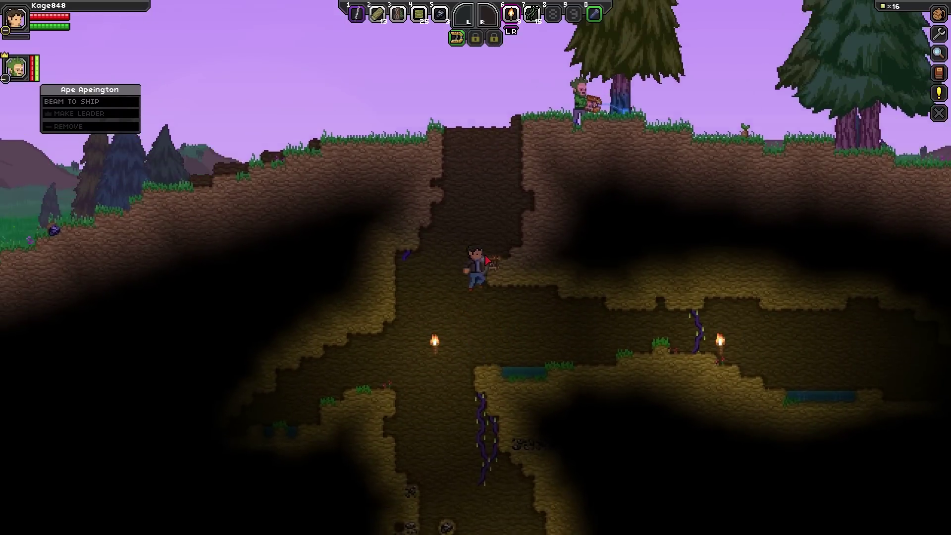
pyautogui.press('space')
pyautogui.press('a')
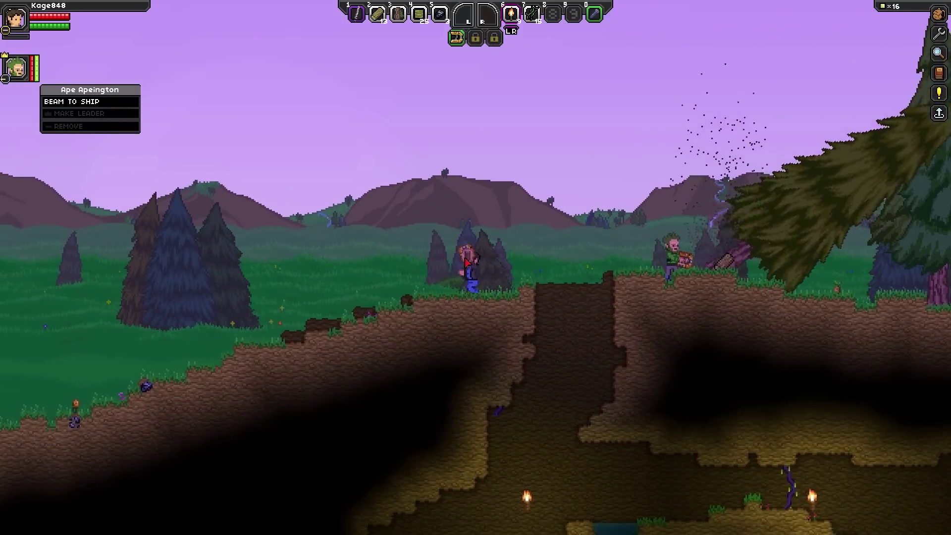
pyautogui.press('a')
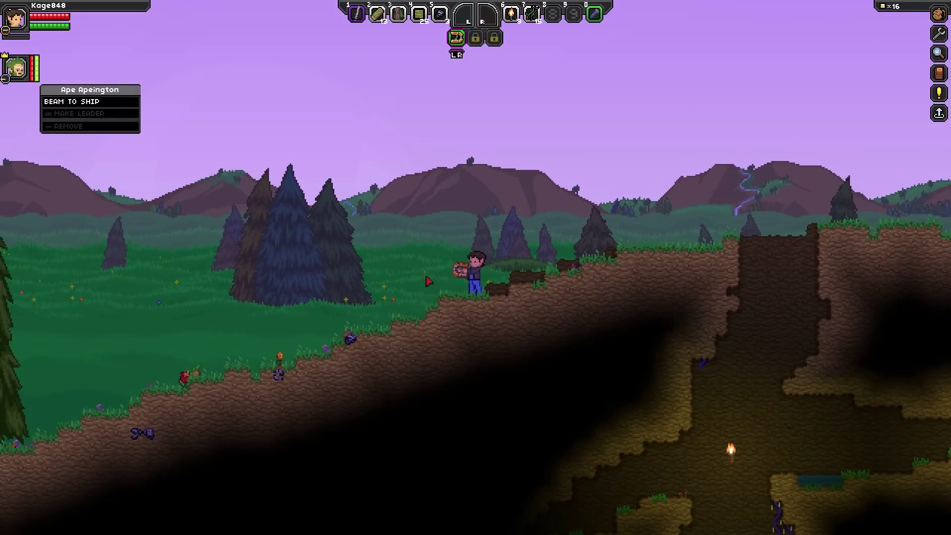
# Step: Chop down the tree at the foot of the slope and collect its wood and sapling
pyautogui.press('a')
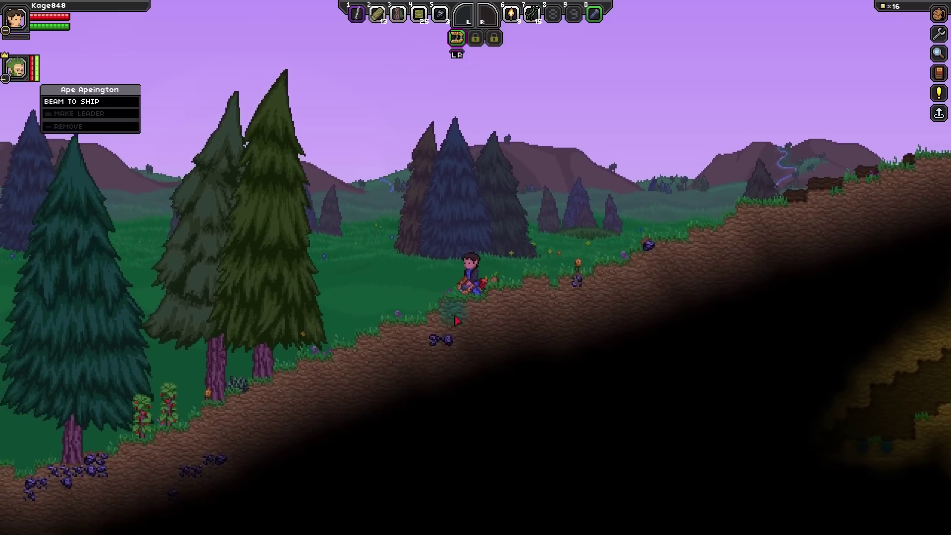
pyautogui.press('a')
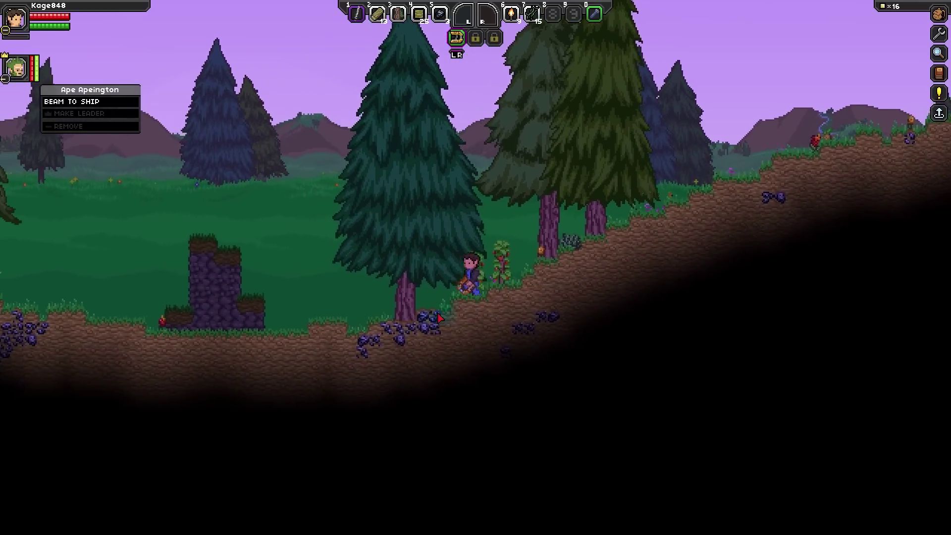
pyautogui.press('a')
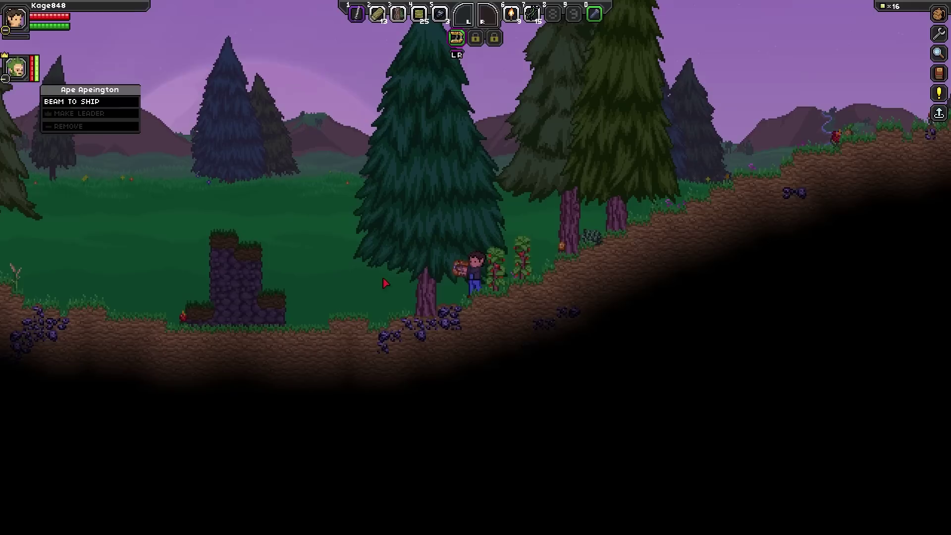
pyautogui.click(425, 312)
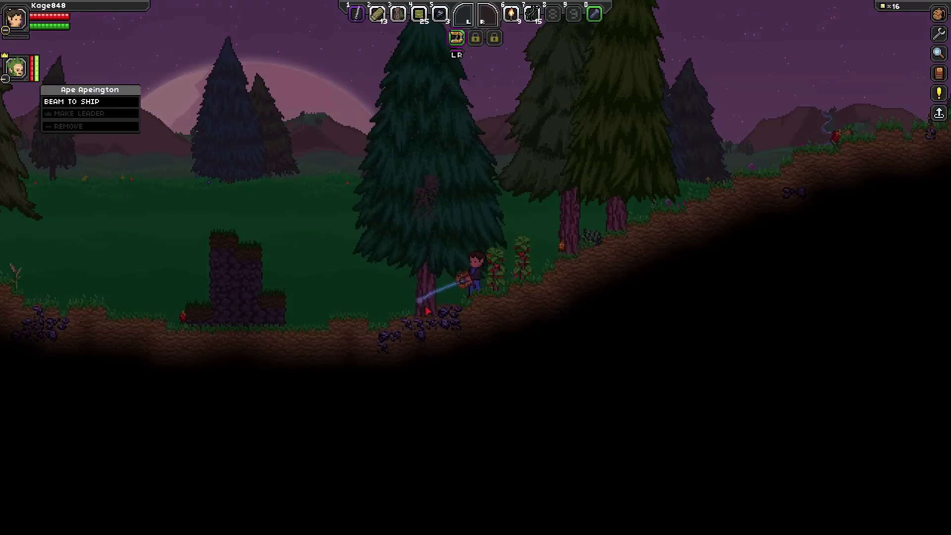
pyautogui.press('a')
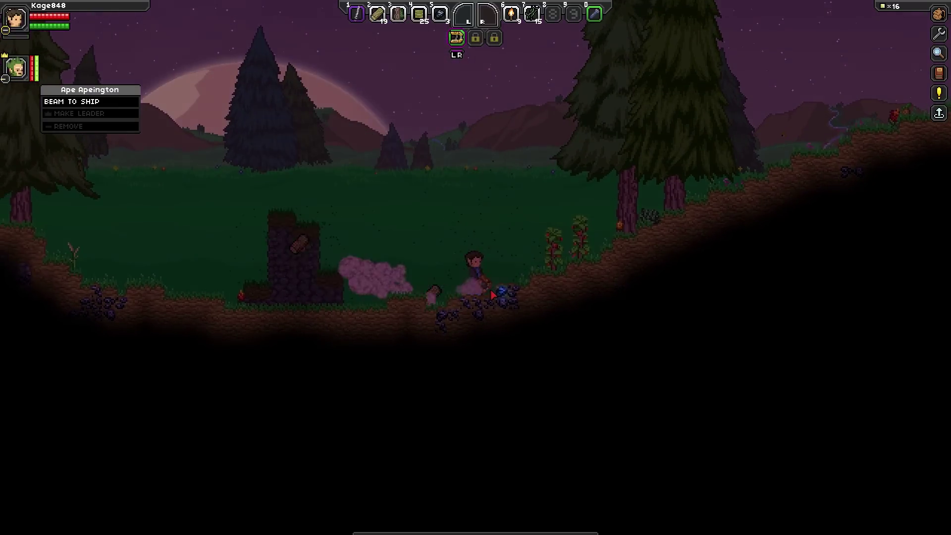
pyautogui.press('a')
pyautogui.press('d')
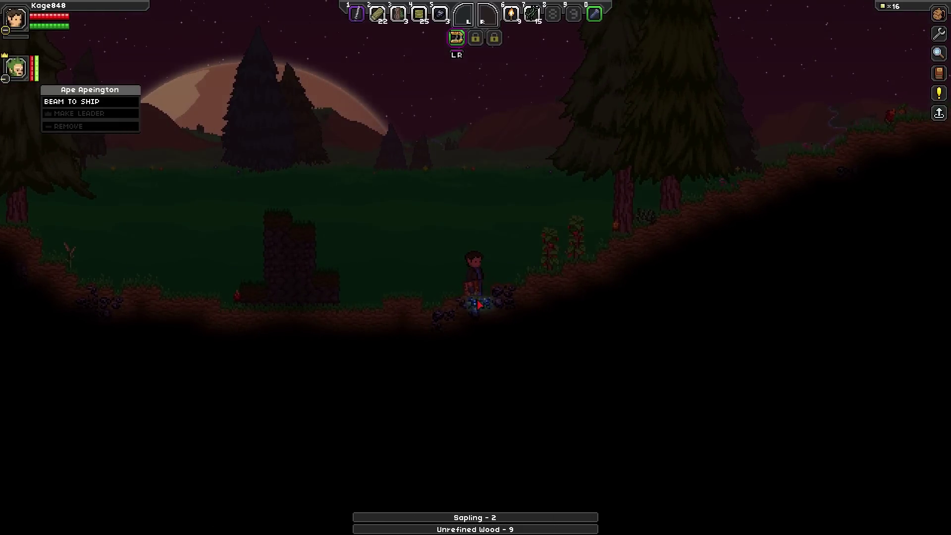
# Step: Dig a hole into the slope, mining coal and dirt blocks
pyautogui.moveTo(479, 303); pyautogui.dragTo(498, 277)
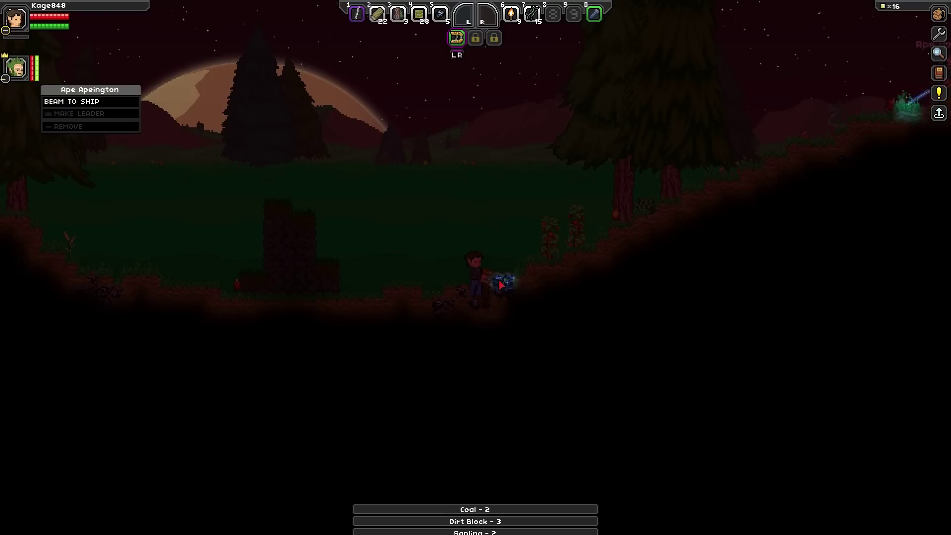
pyautogui.moveTo(501, 284); pyautogui.dragTo(502, 283)
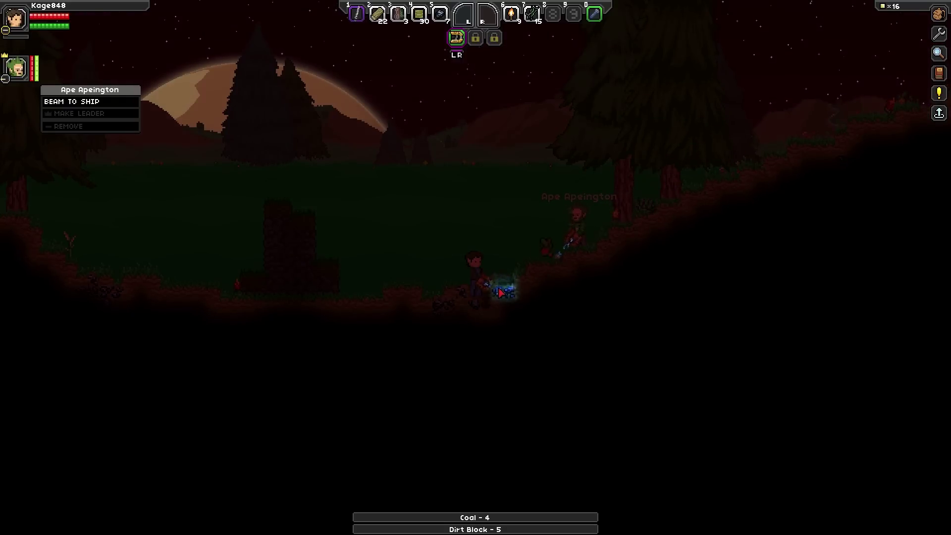
pyautogui.press('a')
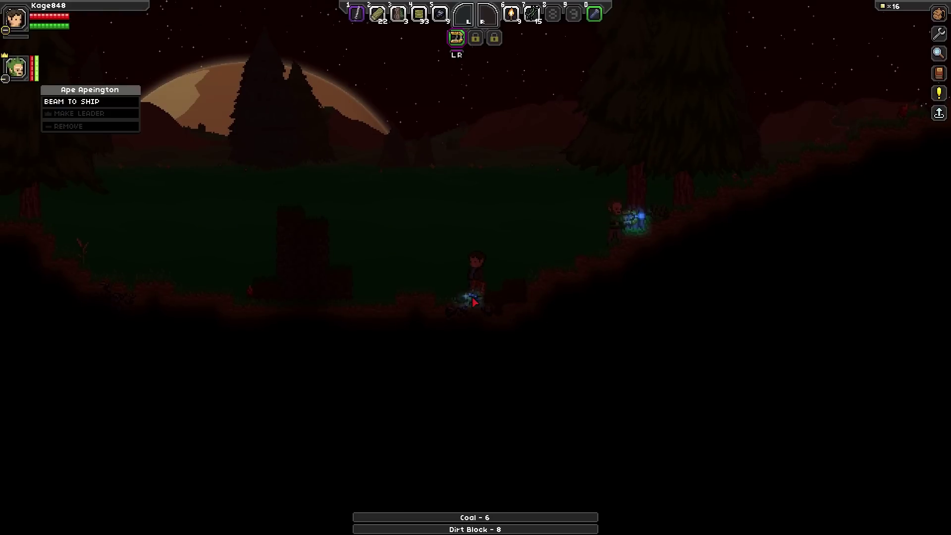
pyautogui.moveTo(473, 302); pyautogui.dragTo(470, 299)
pyautogui.press('a')
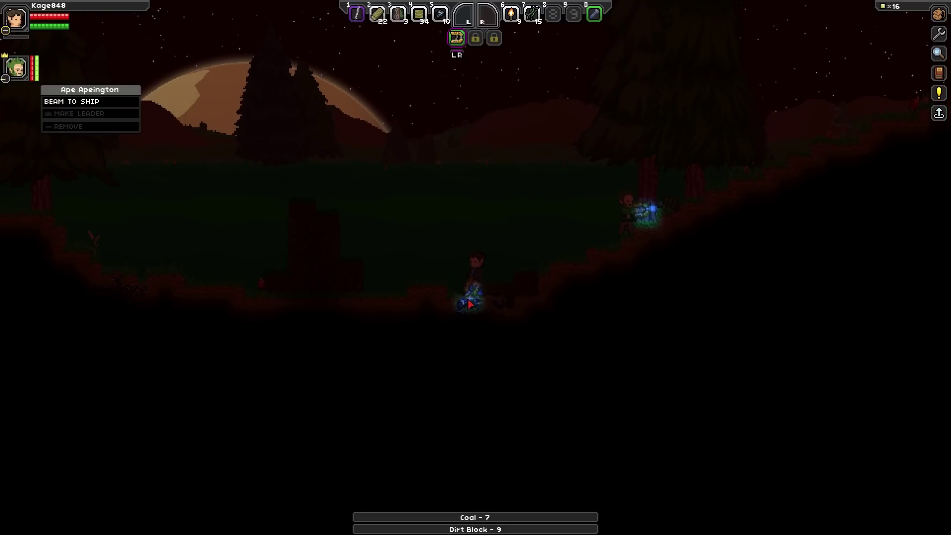
pyautogui.moveTo(470, 303); pyautogui.dragTo(467, 301)
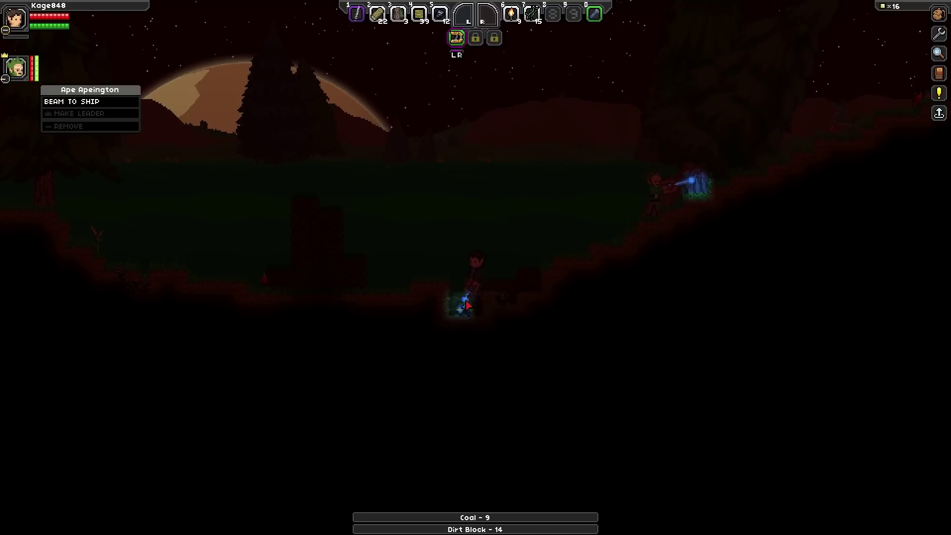
# Step: Extend the hole leftward until coal reaches 16 and dirt 22
pyautogui.moveTo(466, 305); pyautogui.dragTo(470, 303)
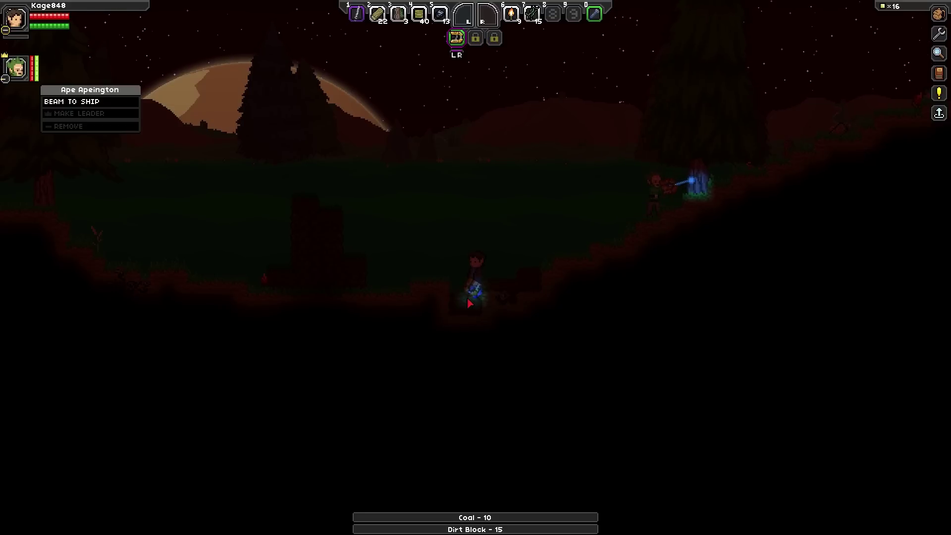
pyautogui.press('a')
pyautogui.moveTo(469, 303); pyautogui.dragTo(438, 311)
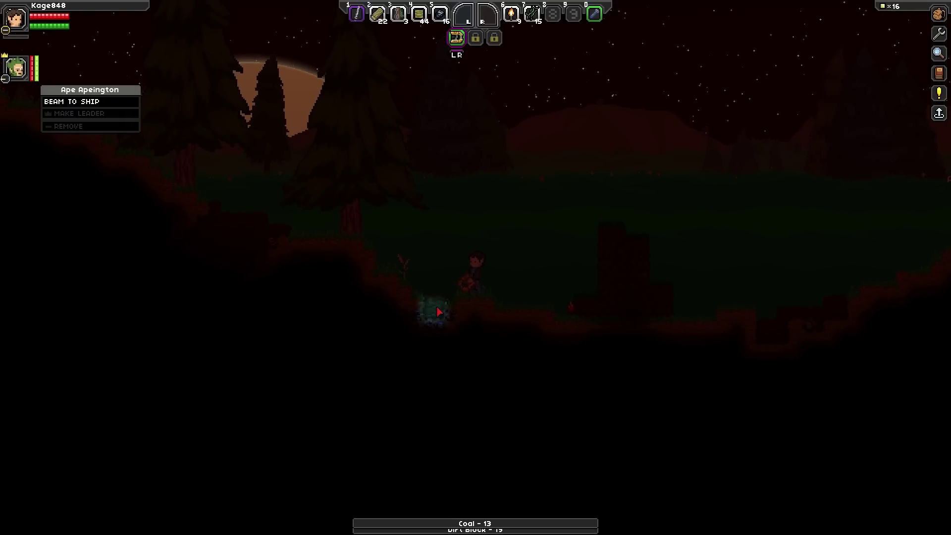
pyautogui.press('a')
pyautogui.moveTo(438, 310); pyautogui.dragTo(460, 313)
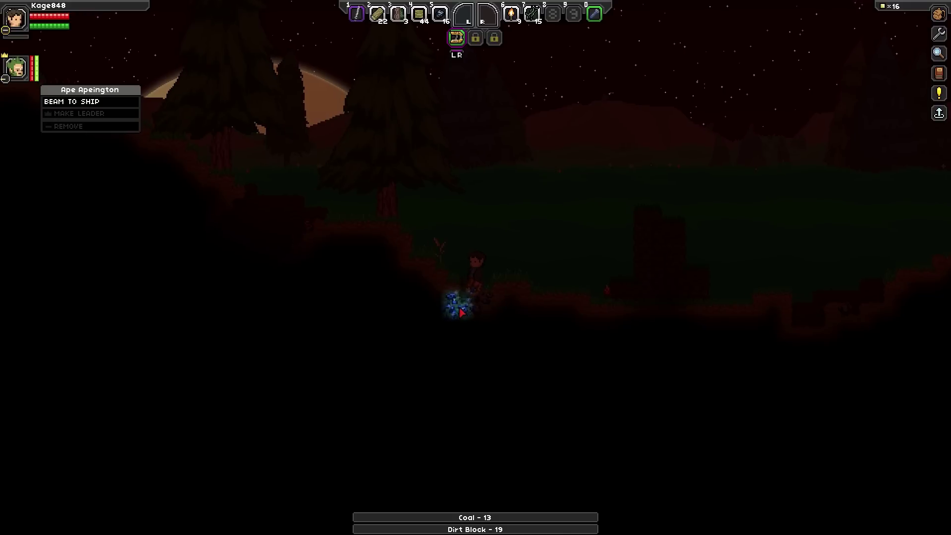
pyautogui.moveTo(461, 312); pyautogui.dragTo(461, 310)
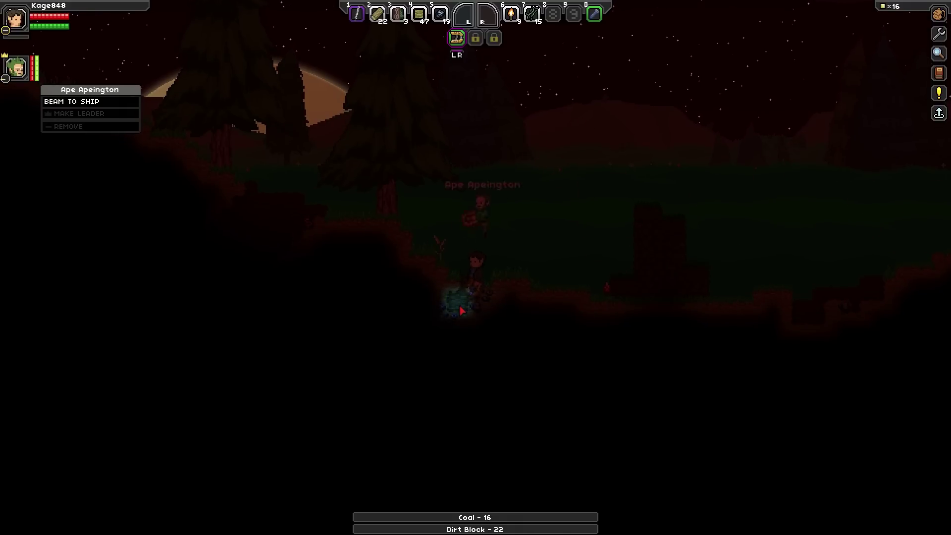
# Step: Craft three bandages in Basic Crafting, then open the inventory
pyautogui.press('c')
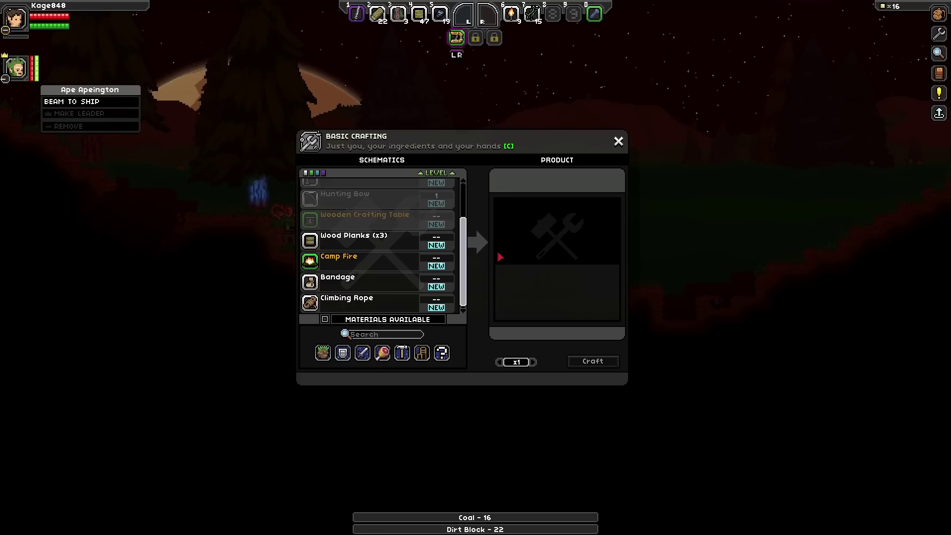
pyautogui.click(396, 283)
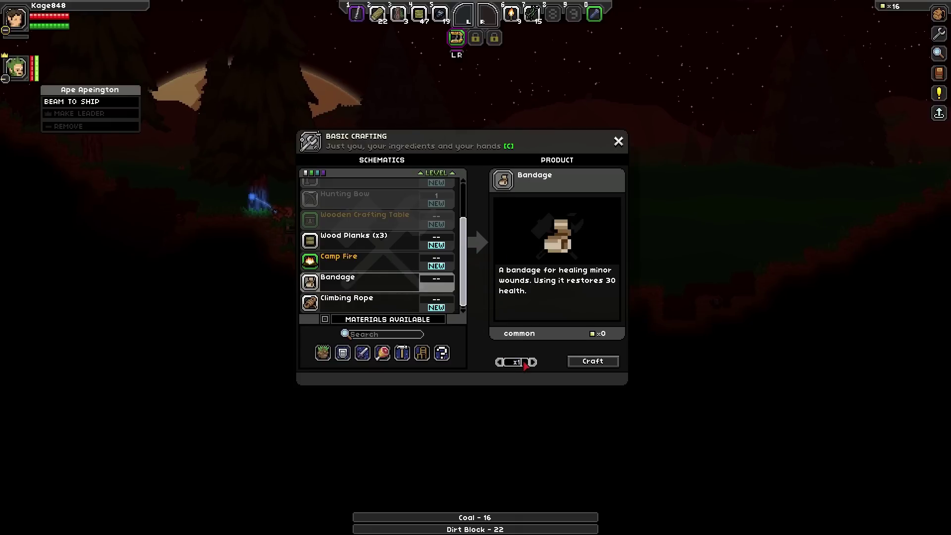
pyautogui.click(581, 363)
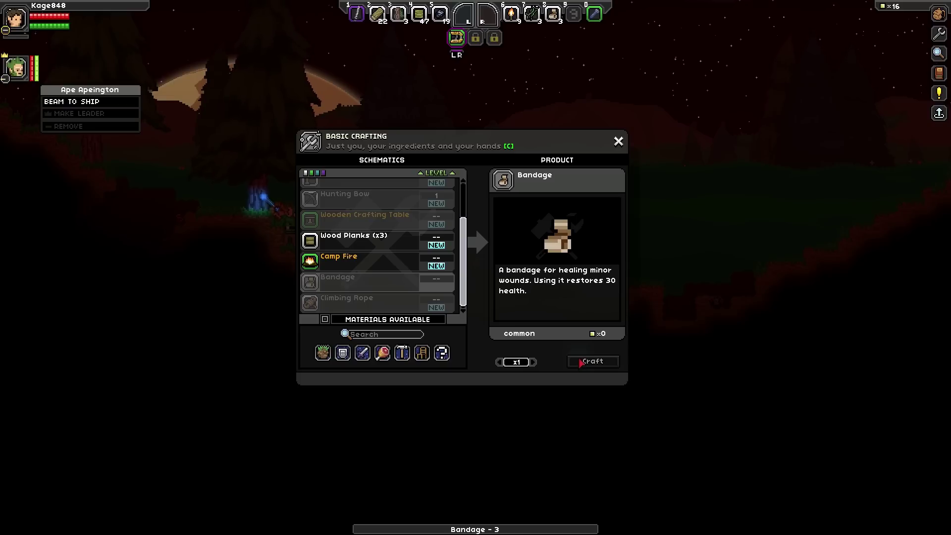
pyautogui.click(618, 141)
pyautogui.press('i')
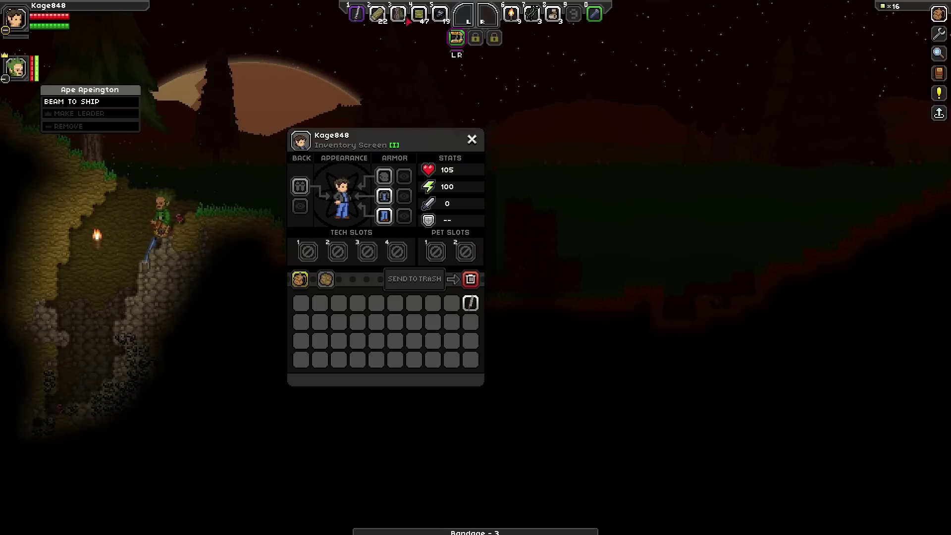
# Step: Merge the sapling stacks, move the torch, and close the inventory
pyautogui.rightClick(378, 15)
pyautogui.click(377, 15)
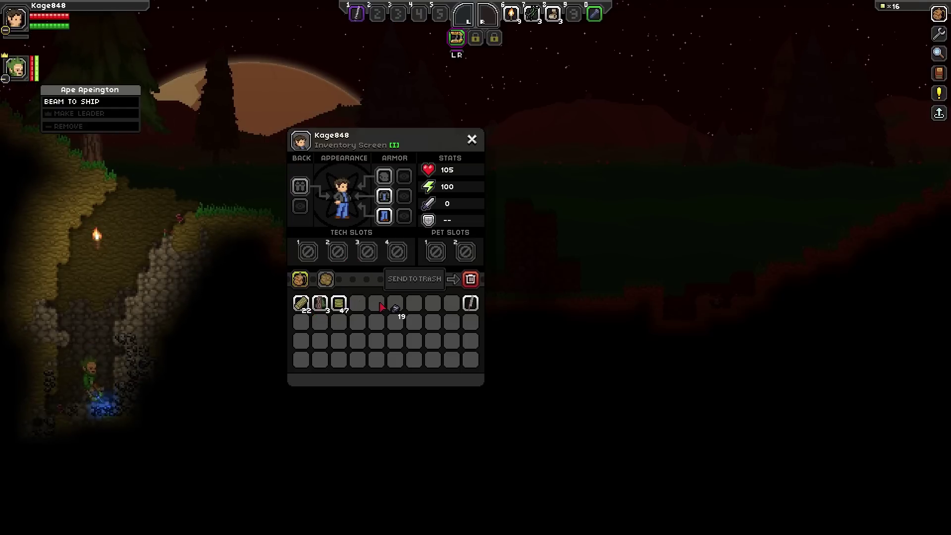
pyautogui.click(510, 15)
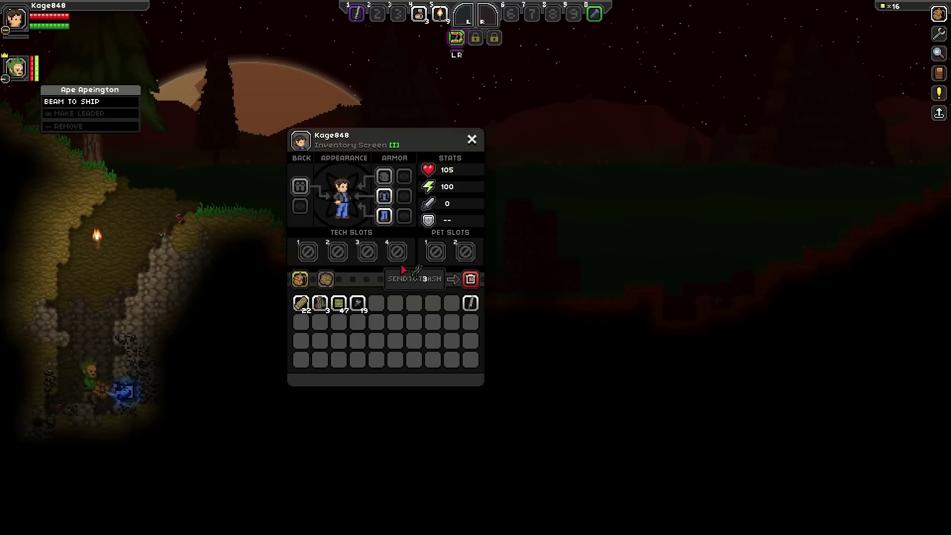
pyautogui.click(475, 141)
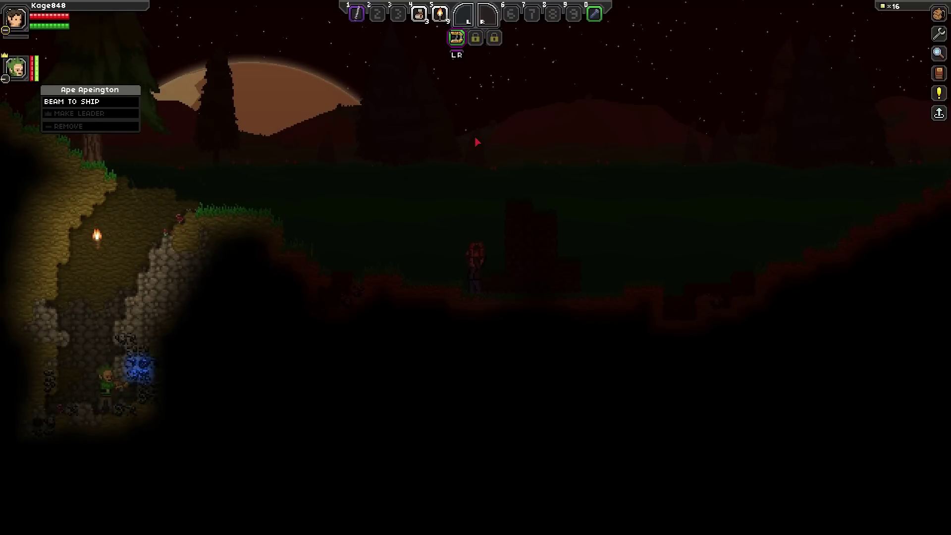
pyautogui.press('a')
# Step: Chop down the tall tree on the hill and collect its wood and saplings
pyautogui.press('a')
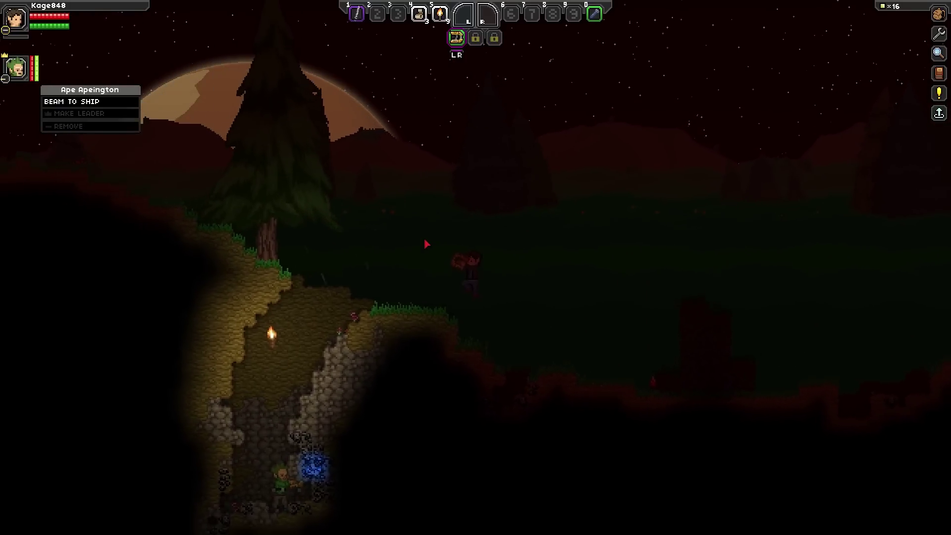
pyautogui.press('a')
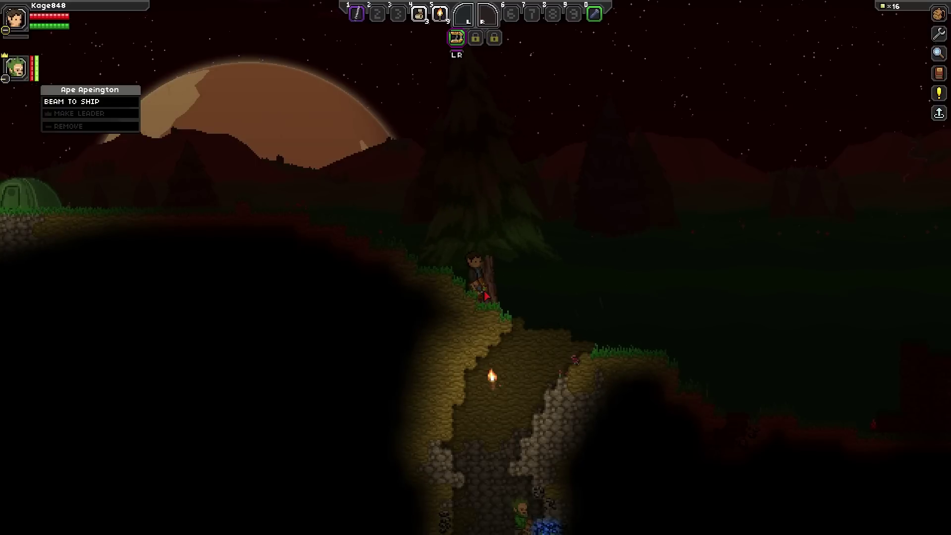
pyautogui.click(487, 295)
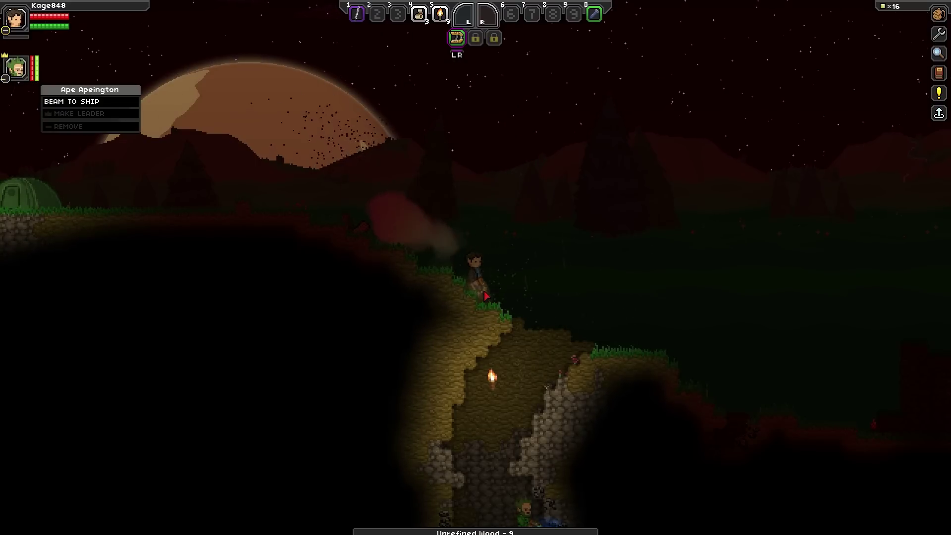
pyautogui.press('a')
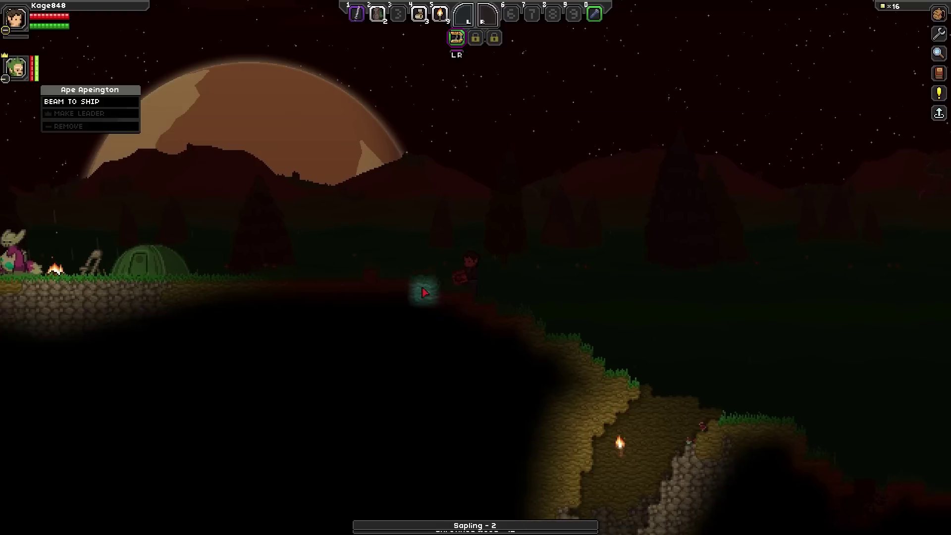
pyautogui.press('a')
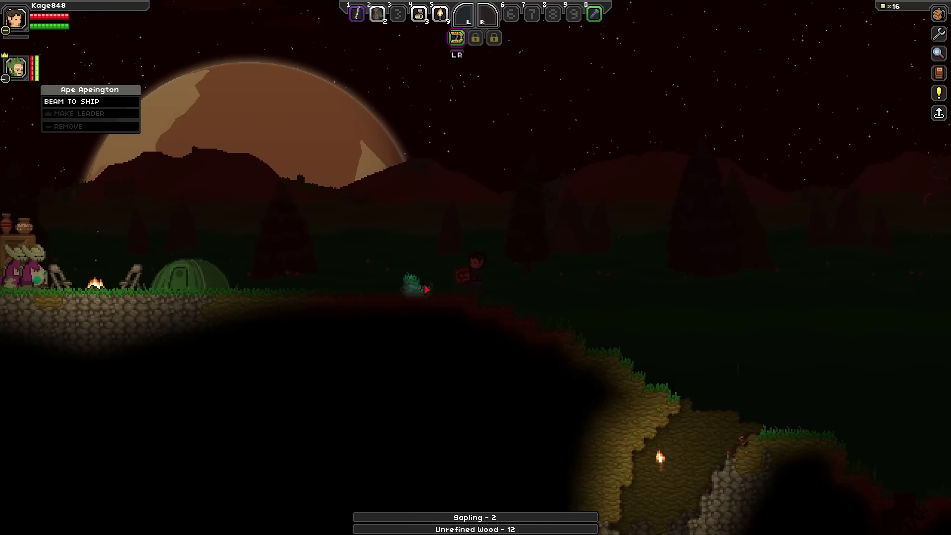
pyautogui.press('d')
pyautogui.press('1')
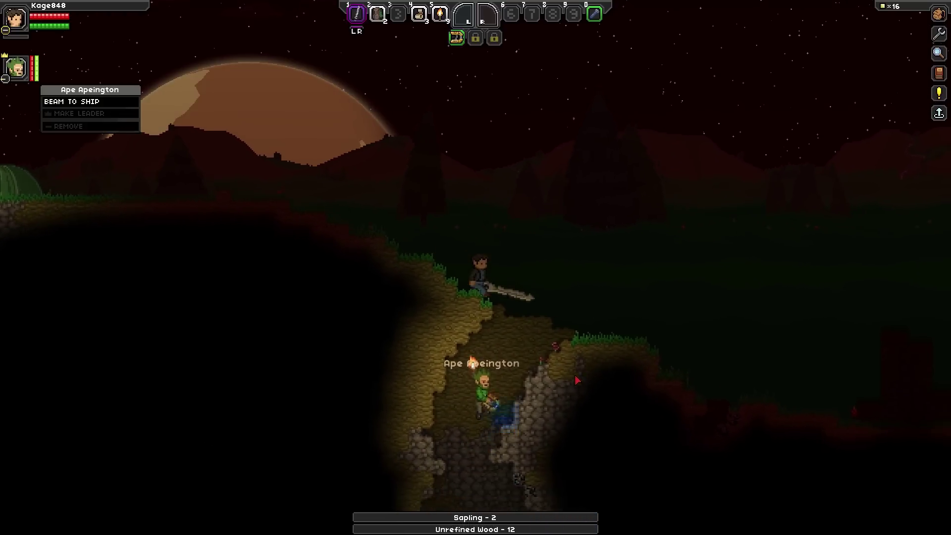
# Step: Mine a dirt block at the ledge, then walk to the campsite with tents and crates
pyautogui.press('d')
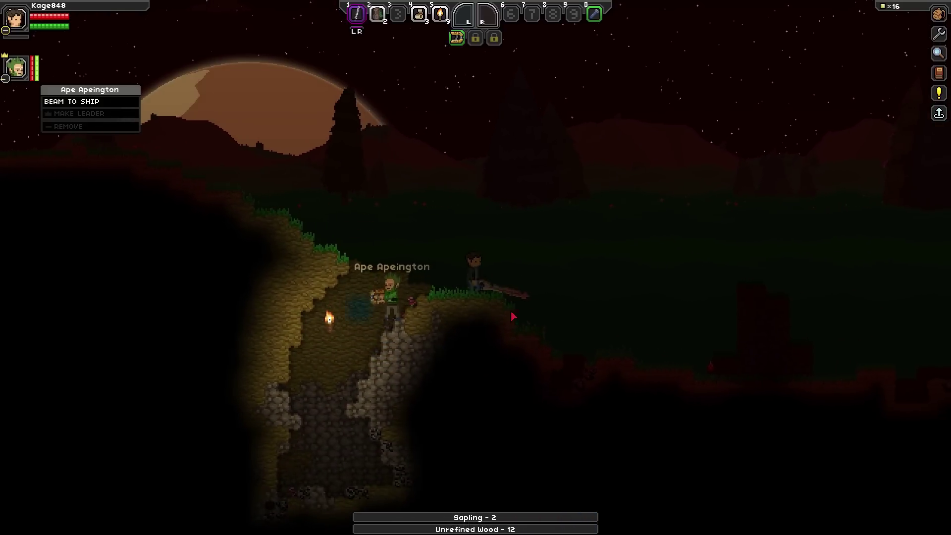
pyautogui.press('d')
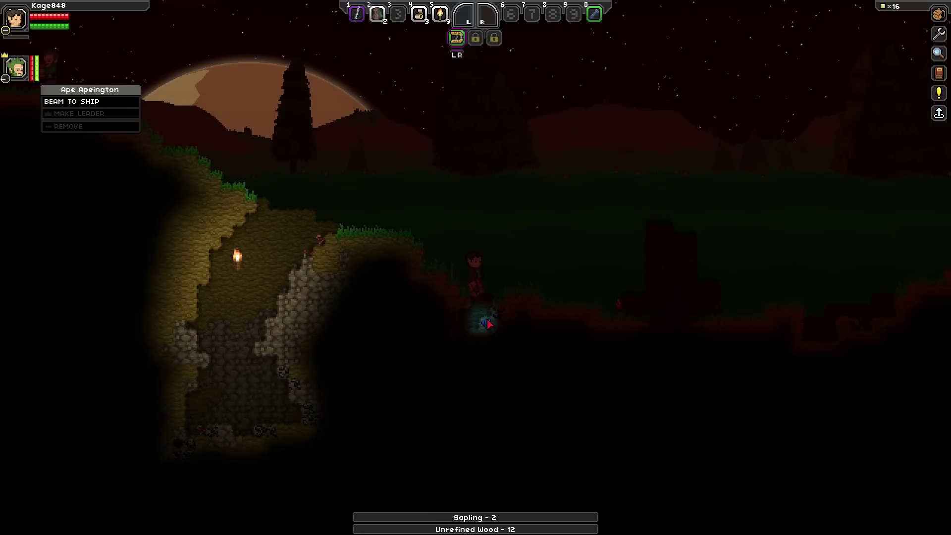
pyautogui.click(488, 324)
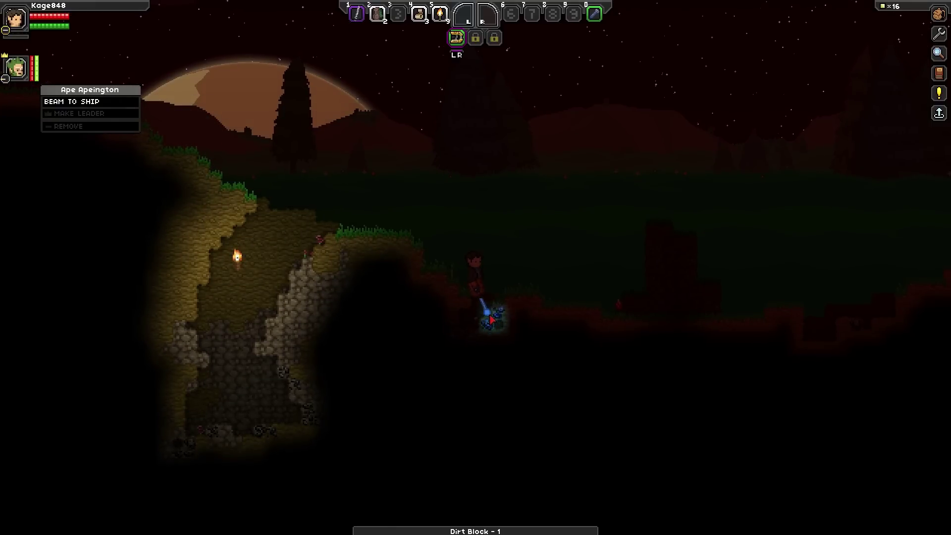
pyautogui.press('a')
pyautogui.press('1')
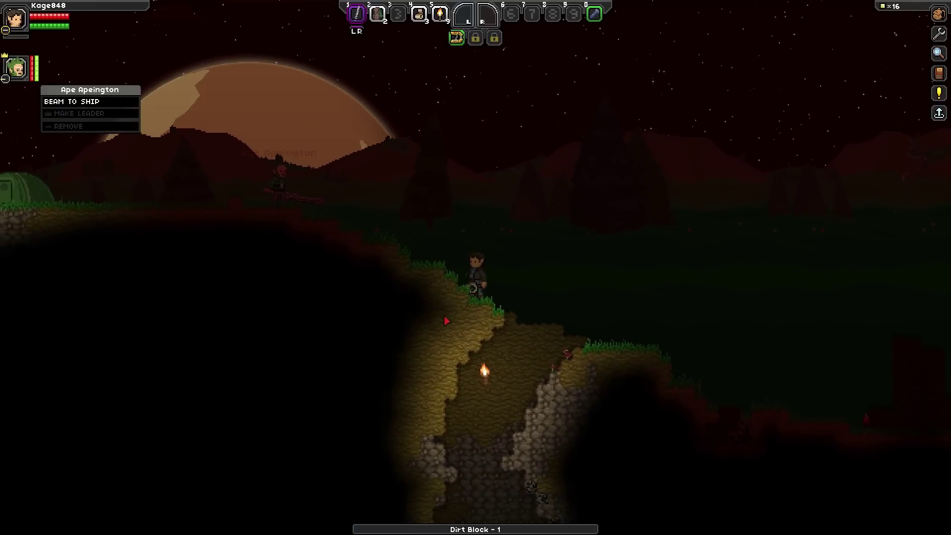
pyautogui.press('a')
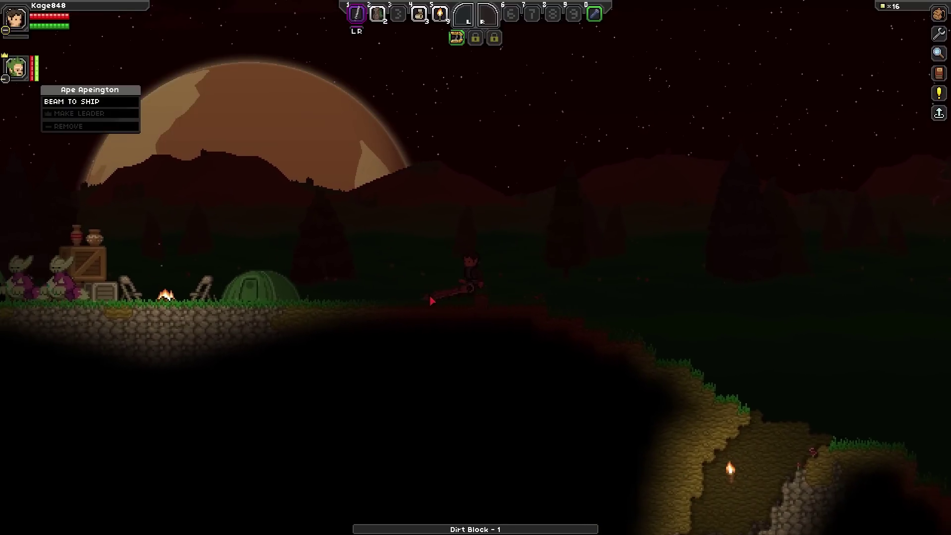
pyautogui.press('a')
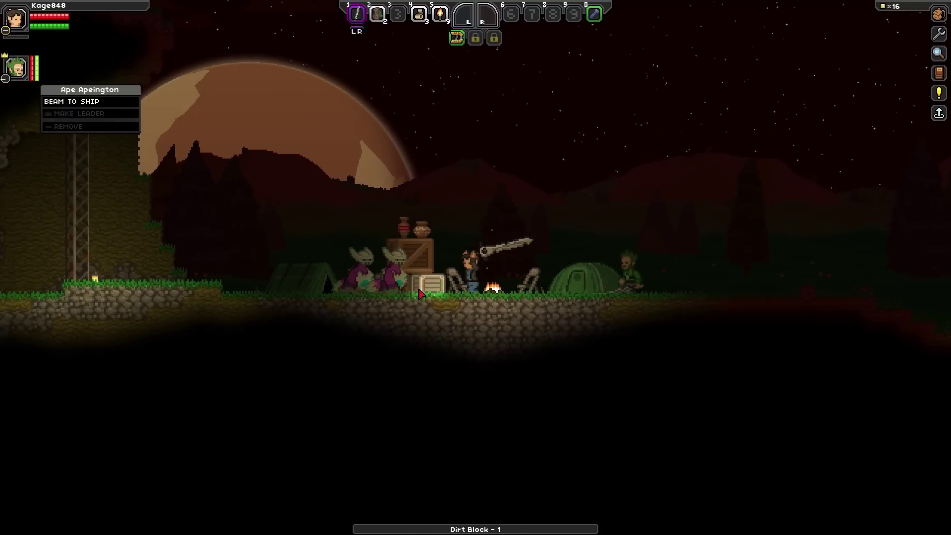
# Step: Fight the two purple creatures at the campsite with the sword
pyautogui.click(419, 295)
pyautogui.press('space')
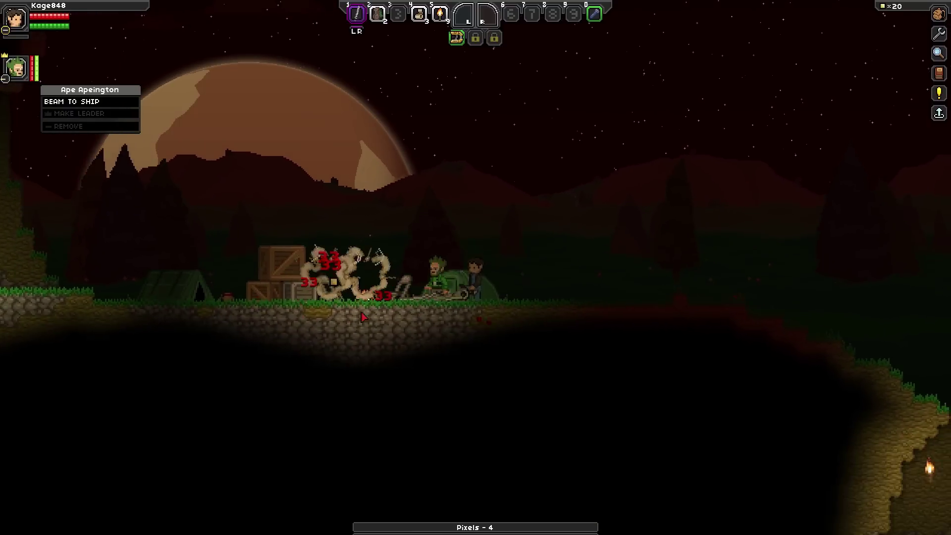
pyautogui.press('a')
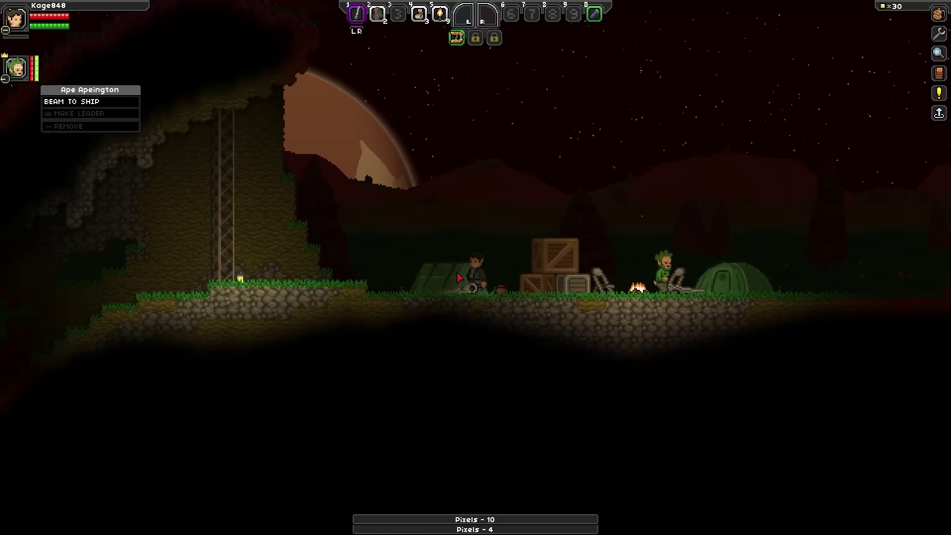
pyautogui.press('d')
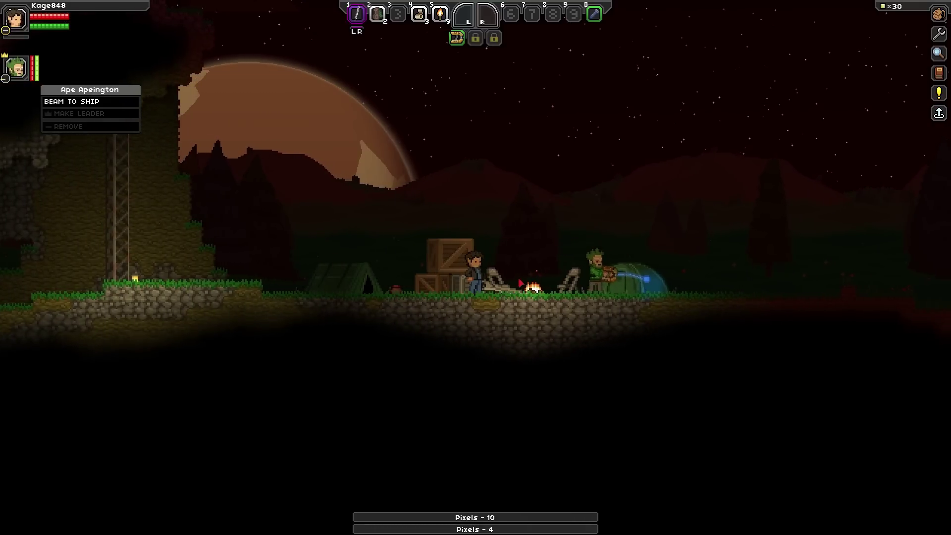
# Step: Mine the Basic Tent to pick it up
pyautogui.press('a')
pyautogui.press('r')
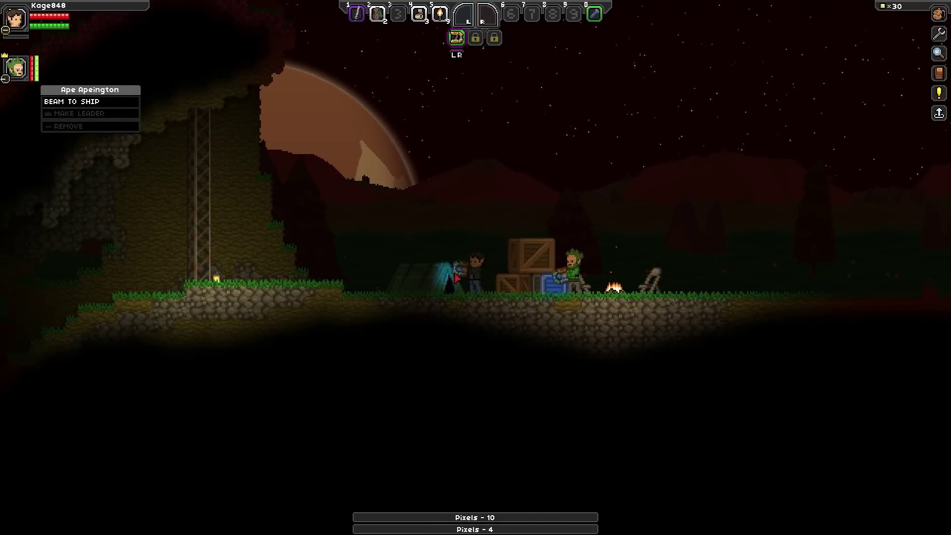
pyautogui.click(430, 276)
# Step: Check the Large Wooden Crate and Wooden Crate, then head left toward the ladder
pyautogui.press('a')
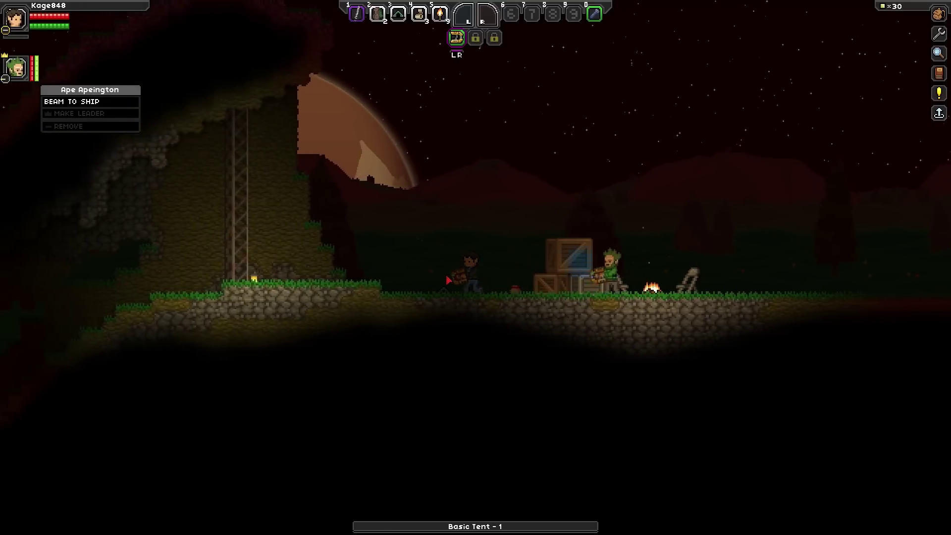
pyautogui.press('d')
pyautogui.press('e')
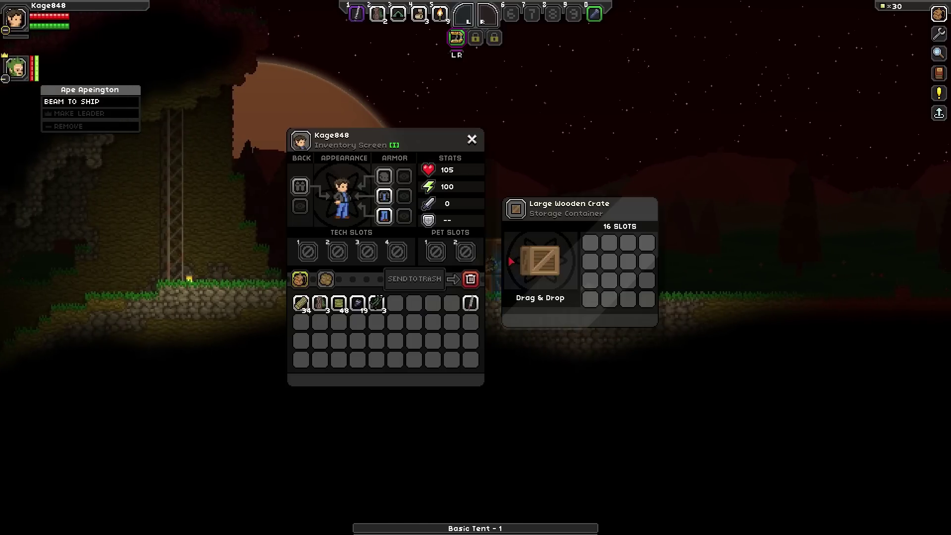
pyautogui.press('e')
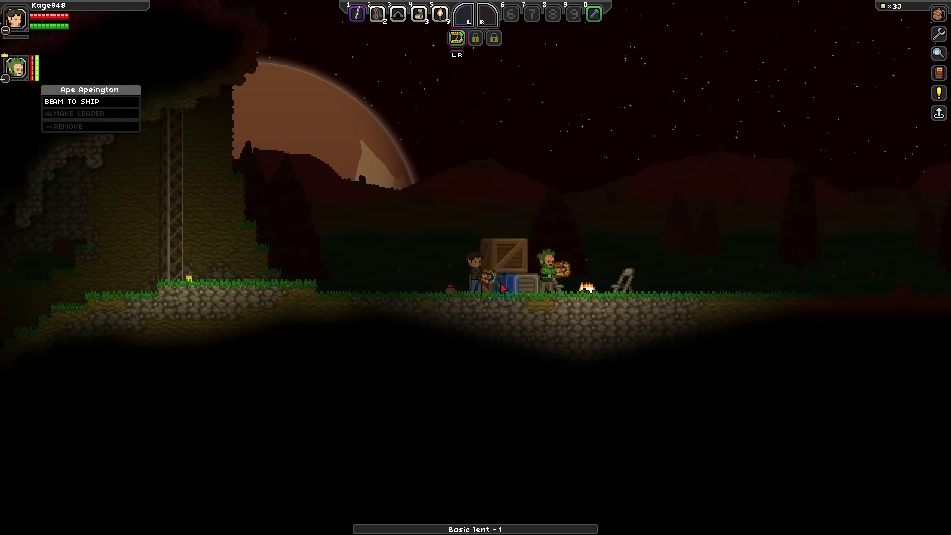
pyautogui.press('e')
pyautogui.press('e')
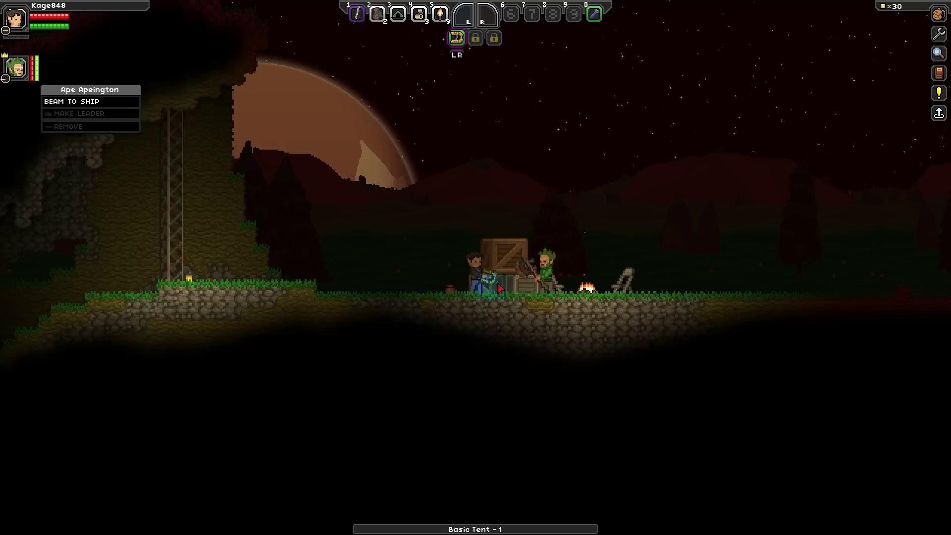
pyautogui.press('e')
pyautogui.press('e')
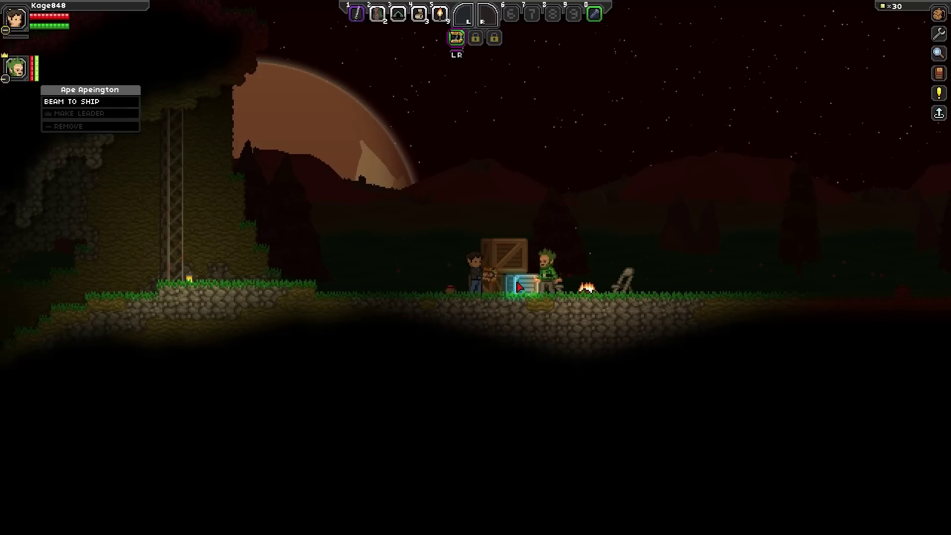
pyautogui.press('a')
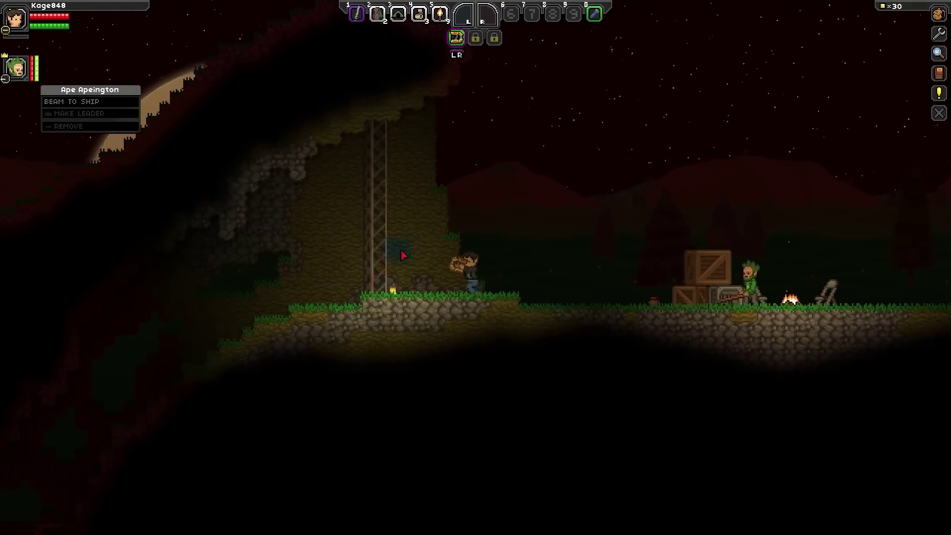
# Step: Mine away the lower girder and drop through the shaft's wooden platforms
pyautogui.moveTo(425, 266); pyautogui.dragTo(454, 152)
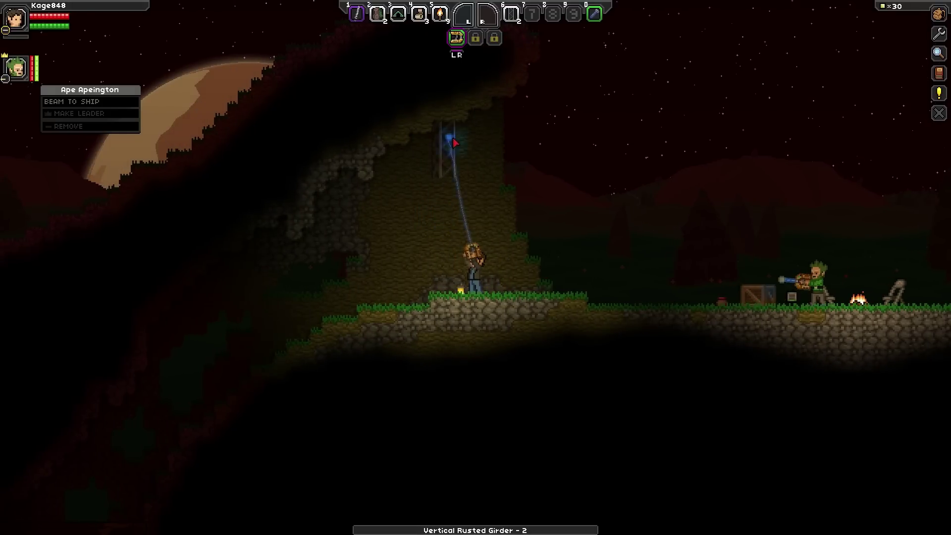
pyautogui.press('a')
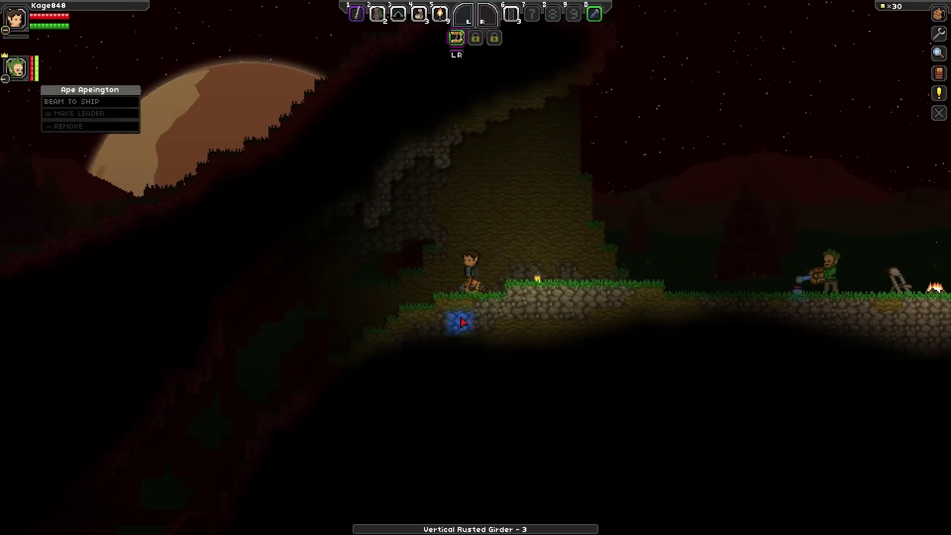
pyautogui.press('a')
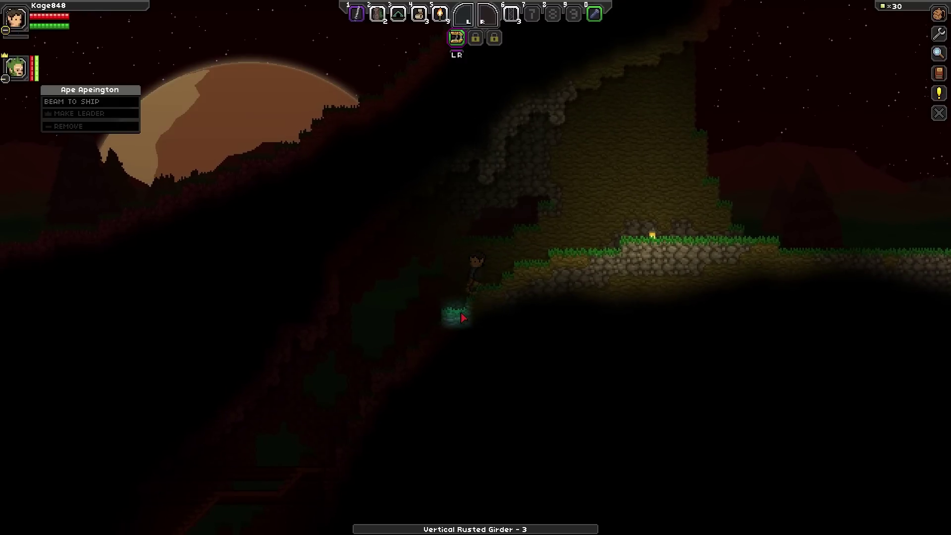
pyautogui.press('a')
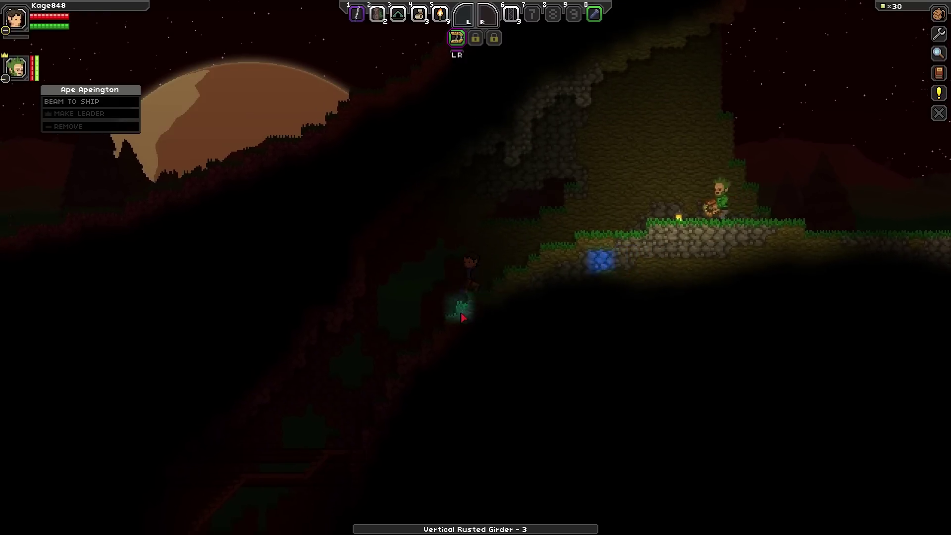
pyautogui.press('5')
pyautogui.press('a')
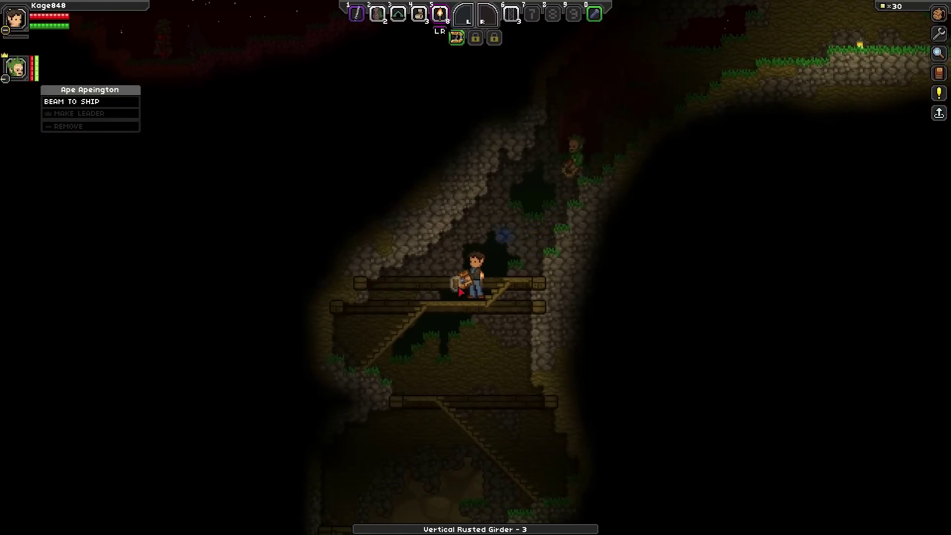
pyautogui.press('s')
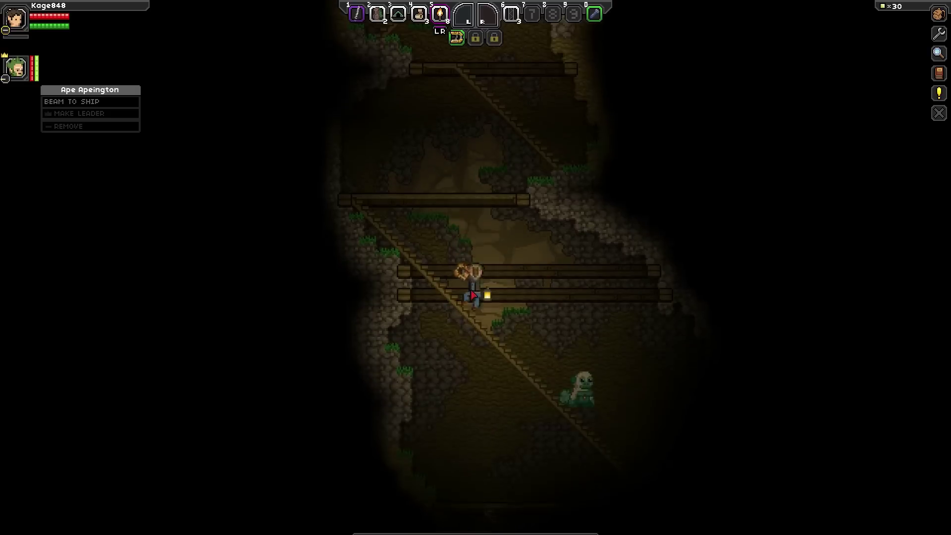
# Step: Draw the sword and fight the pale cave creature on the stairs
pyautogui.press('1')
pyautogui.press('a')
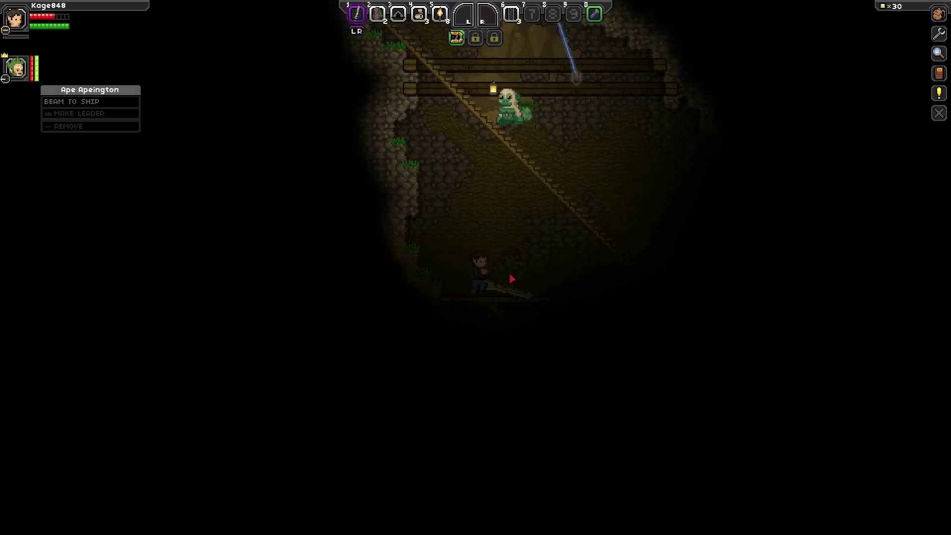
pyautogui.click(467, 297)
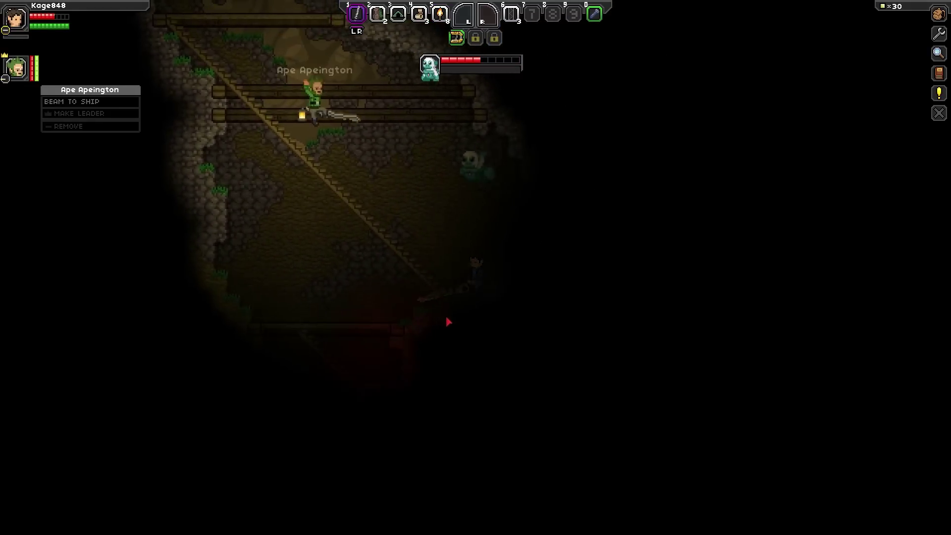
pyautogui.press('a')
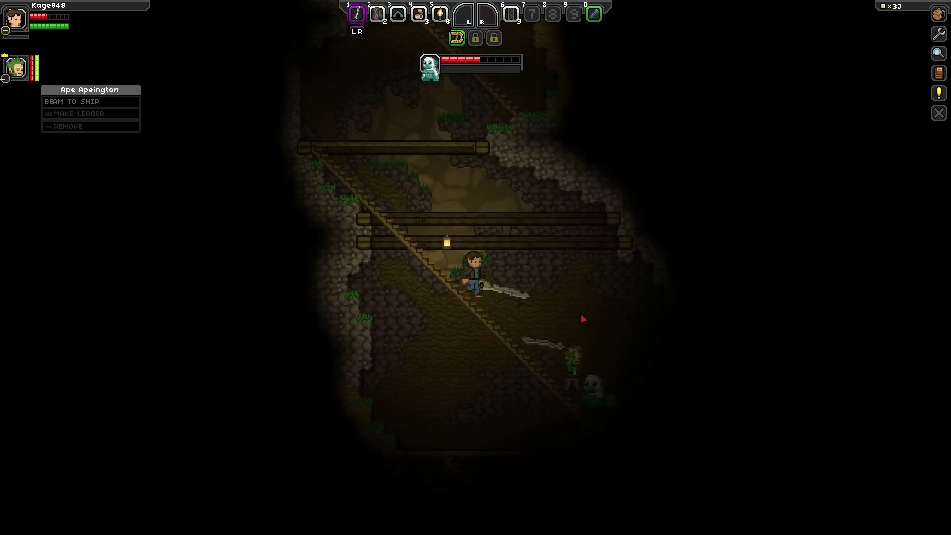
pyautogui.press('a')
pyautogui.press('4')
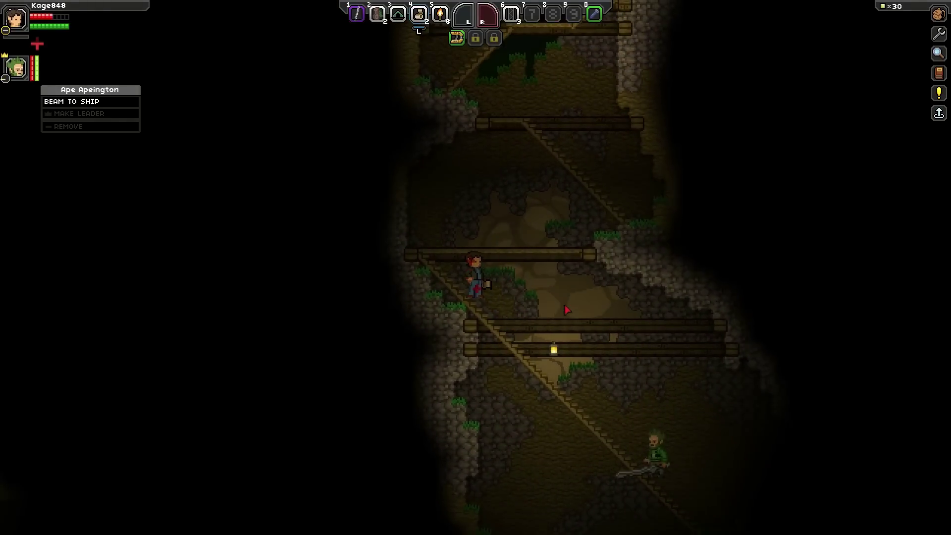
pyautogui.press('1')
pyautogui.press('d')
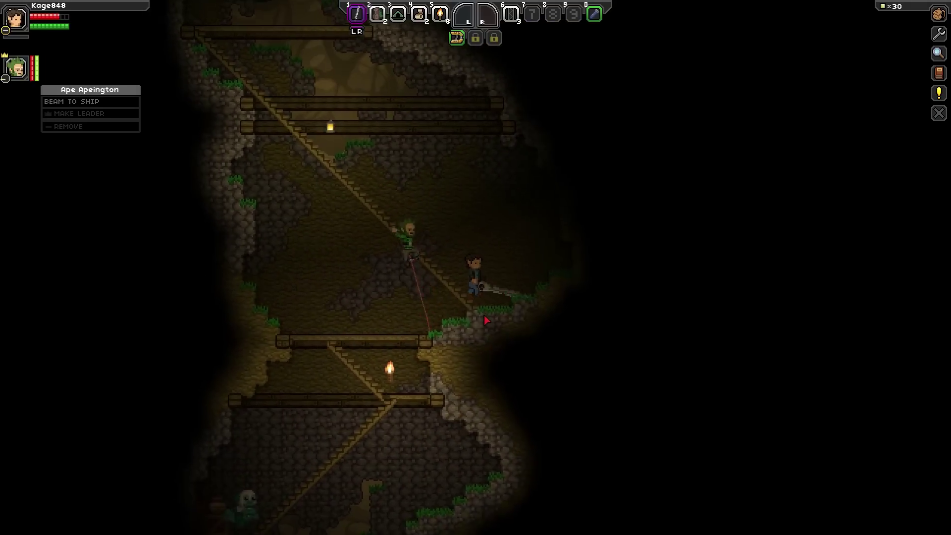
pyautogui.press('a')
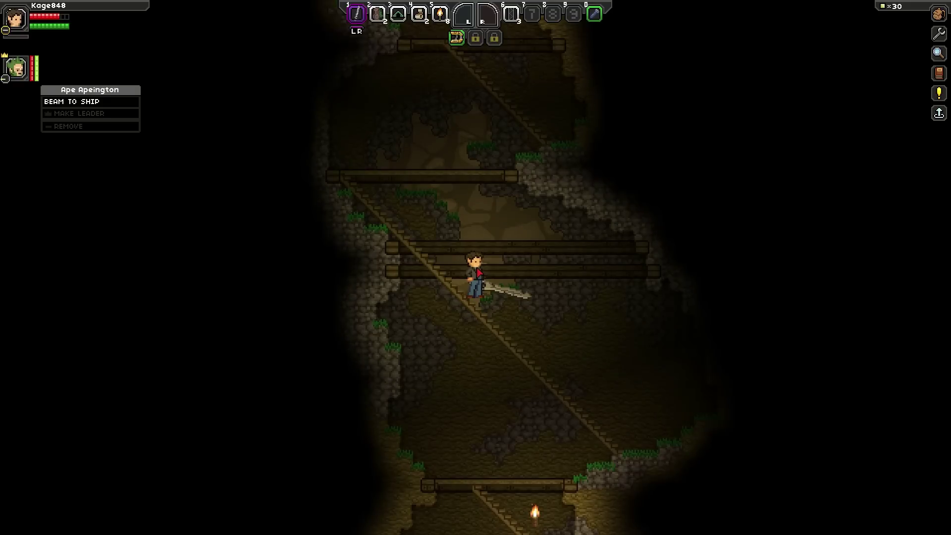
# Step: Heal the character and drop further down through the lower wooden platforms
pyautogui.press('a')
pyautogui.press('x')
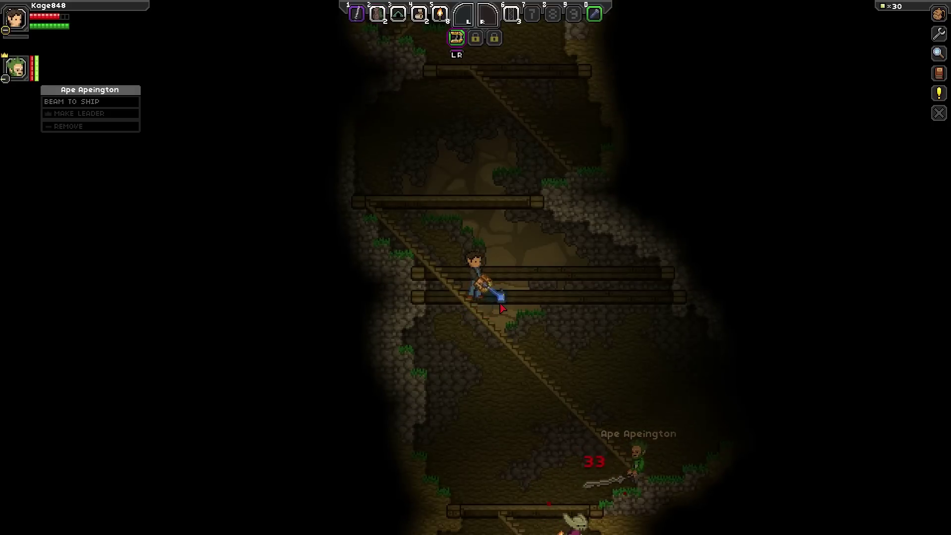
pyautogui.press('1')
pyautogui.press('d')
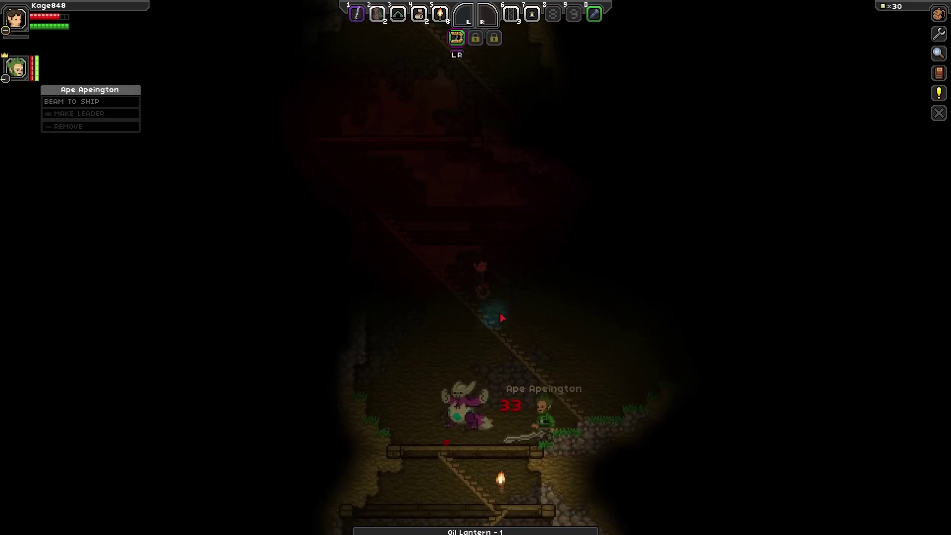
pyautogui.press('a')
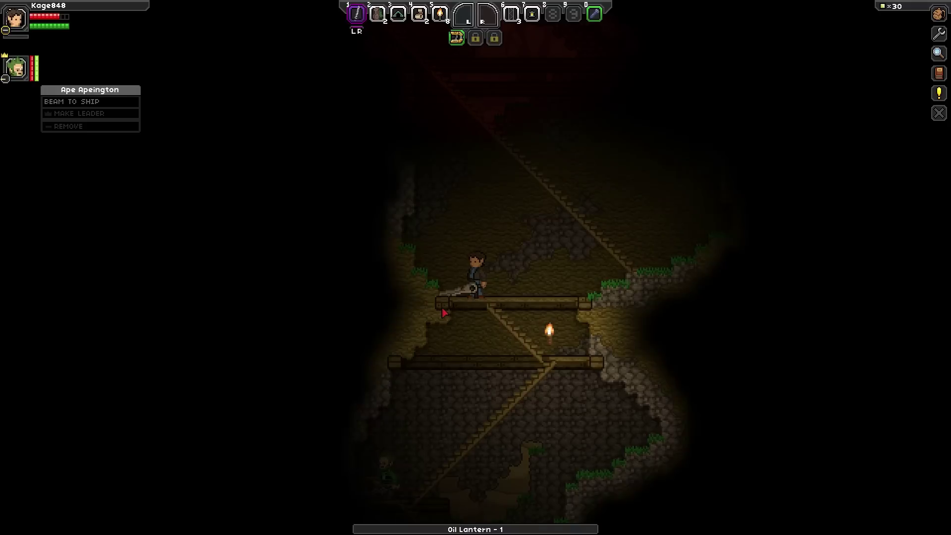
pyautogui.click(444, 313)
pyautogui.press('d')
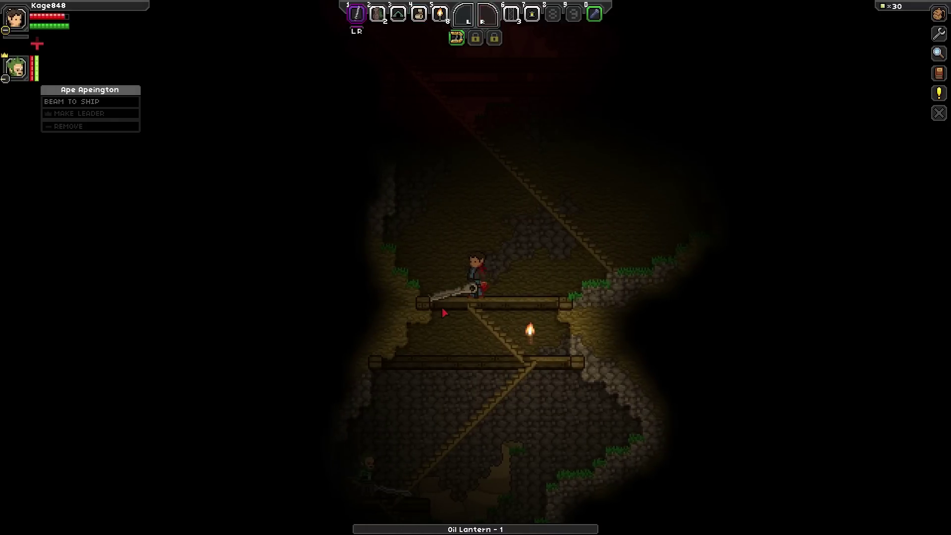
pyautogui.press('s')
pyautogui.press('a')
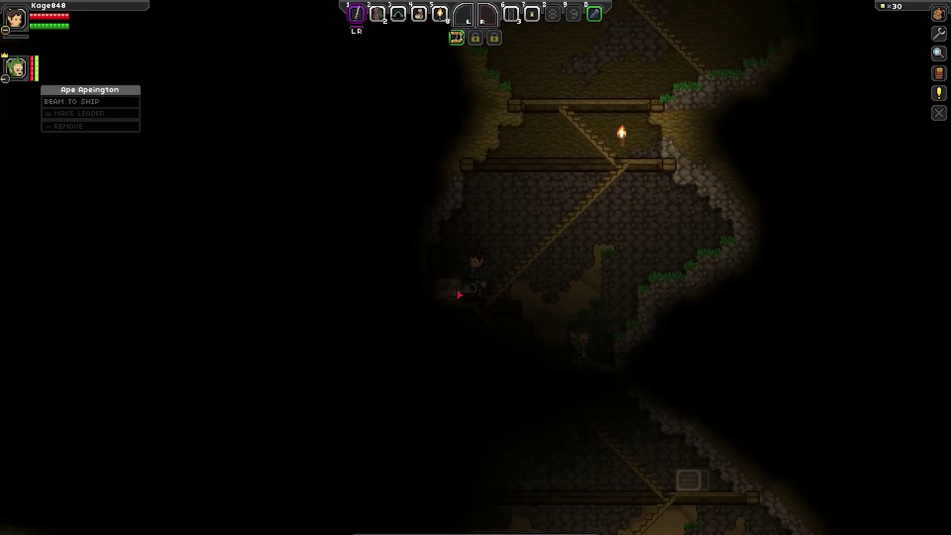
# Step: Check the nearby wooden crate's storage, then close it
pyautogui.press('e')
pyautogui.press('Escape')
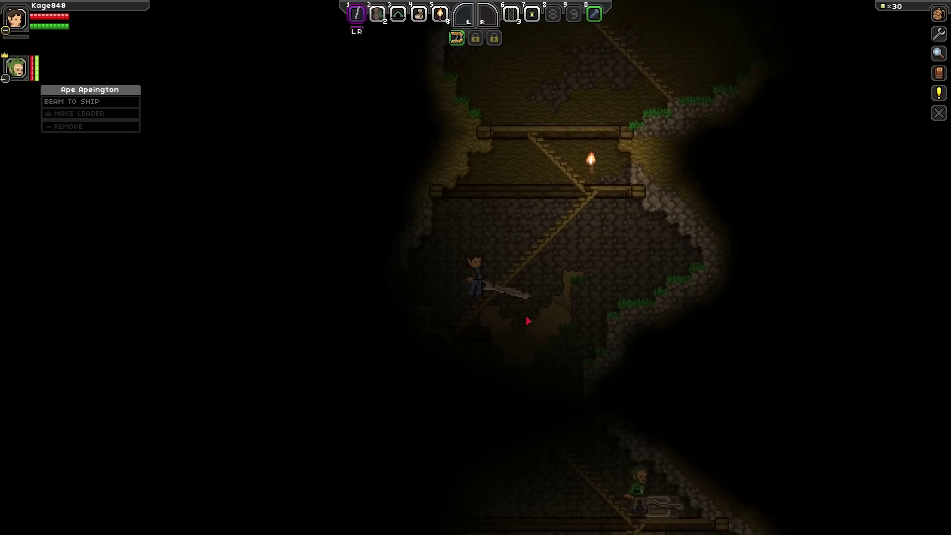
pyautogui.press('Escape')
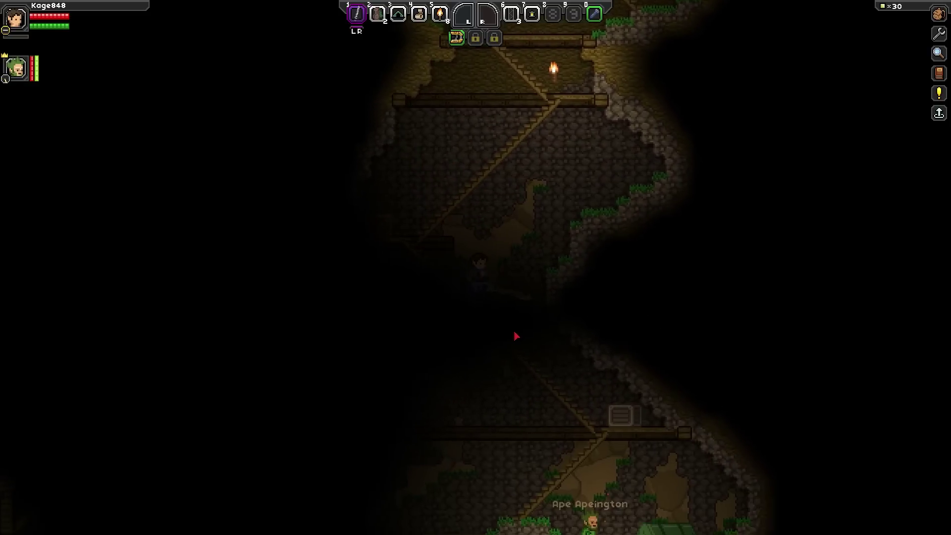
# Step: Check the empty metal crate, then climb the rock mound toward the dark passage
pyautogui.press('e')
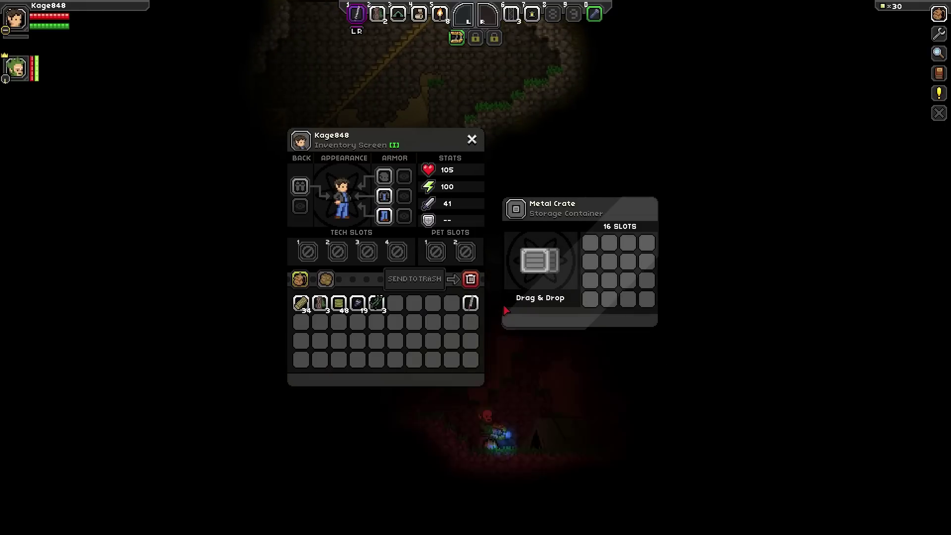
pyautogui.press('Escape')
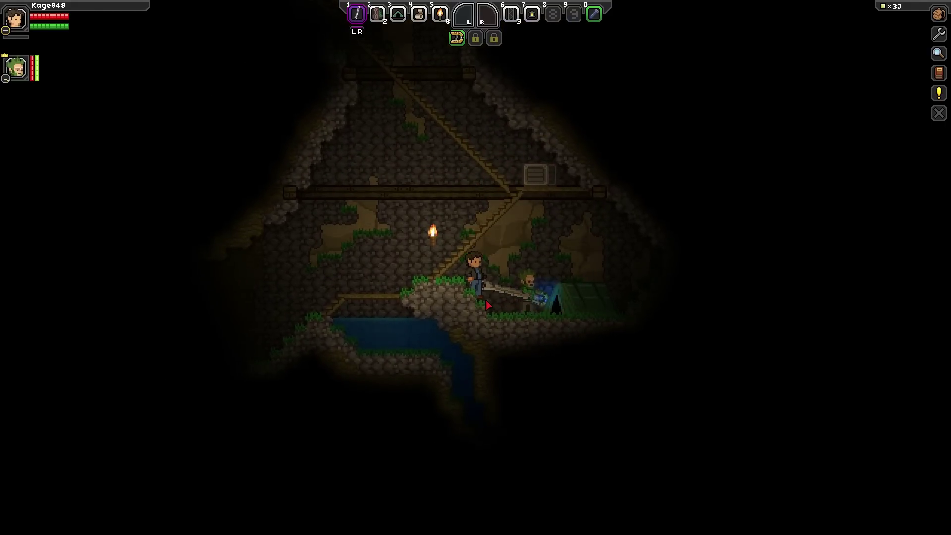
pyautogui.press('a')
pyautogui.press('a')
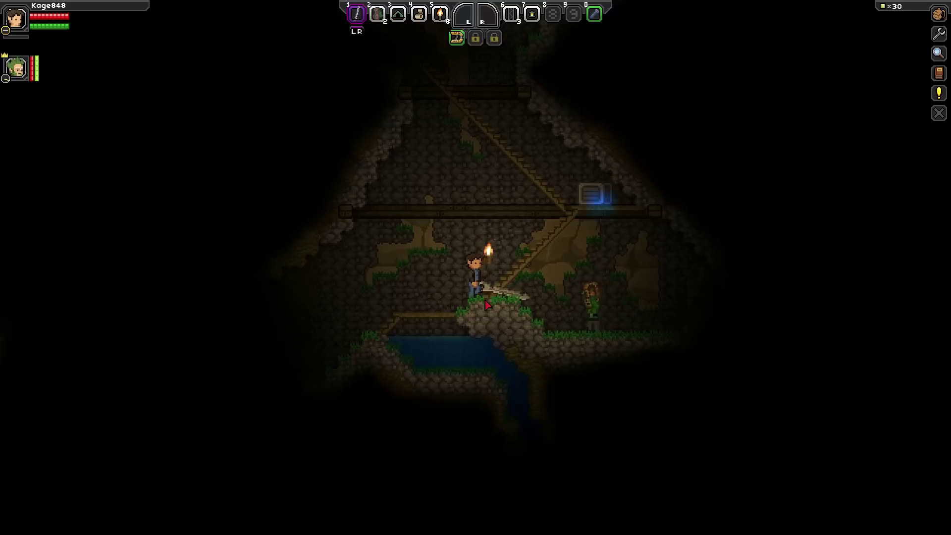
pyautogui.click(434, 306)
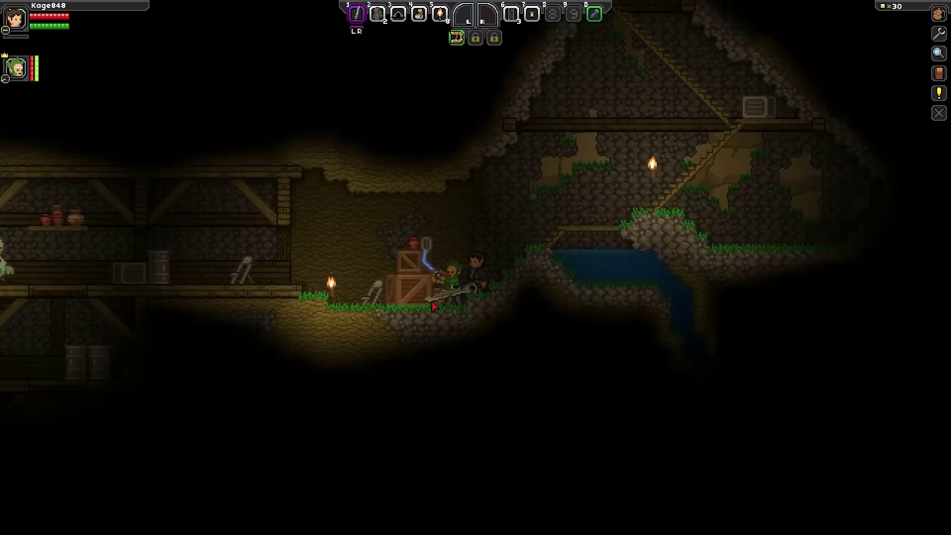
# Step: Open the large wooden crate to the left, then close it
pyautogui.press('a')
pyautogui.press('e')
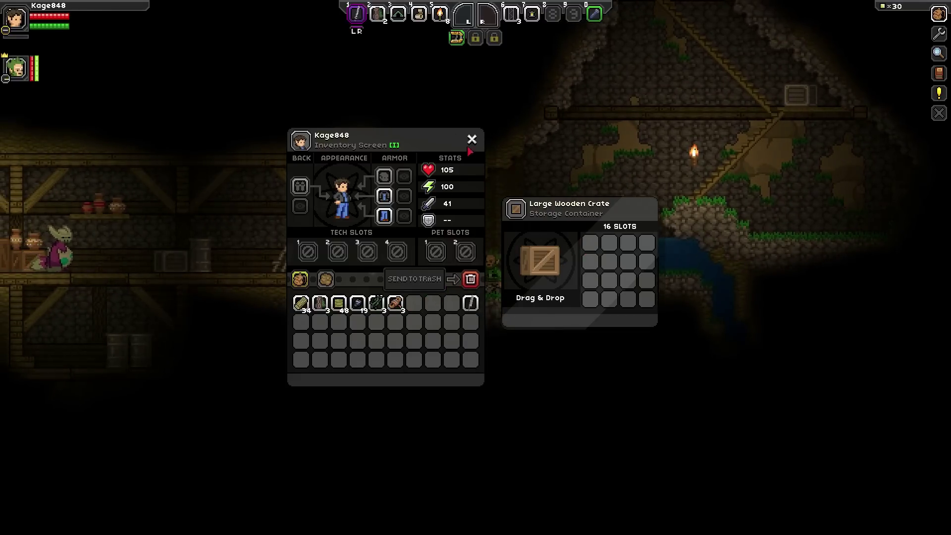
pyautogui.click(470, 141)
pyautogui.press('d')
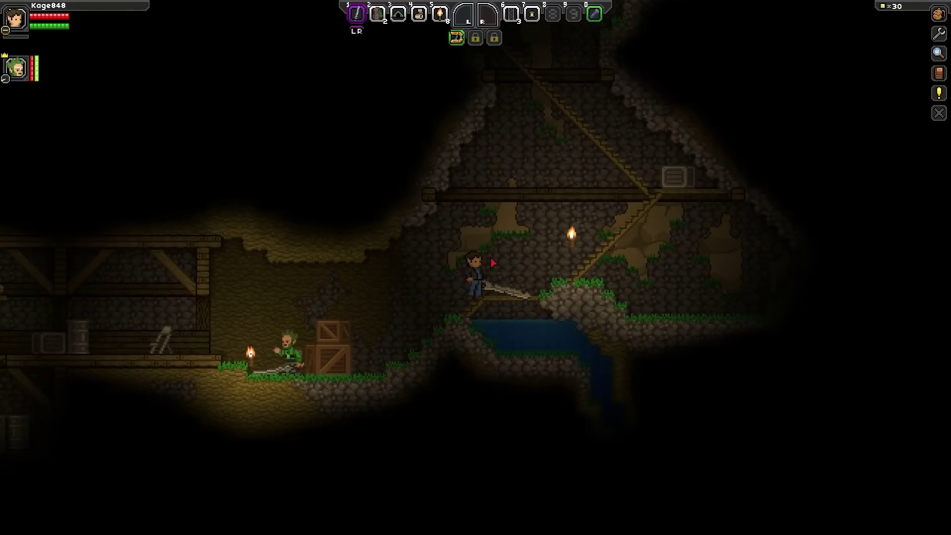
# Step: Walk through the wooden structure, checking its Metal Crate and Large Wooden Crate
pyautogui.press('a')
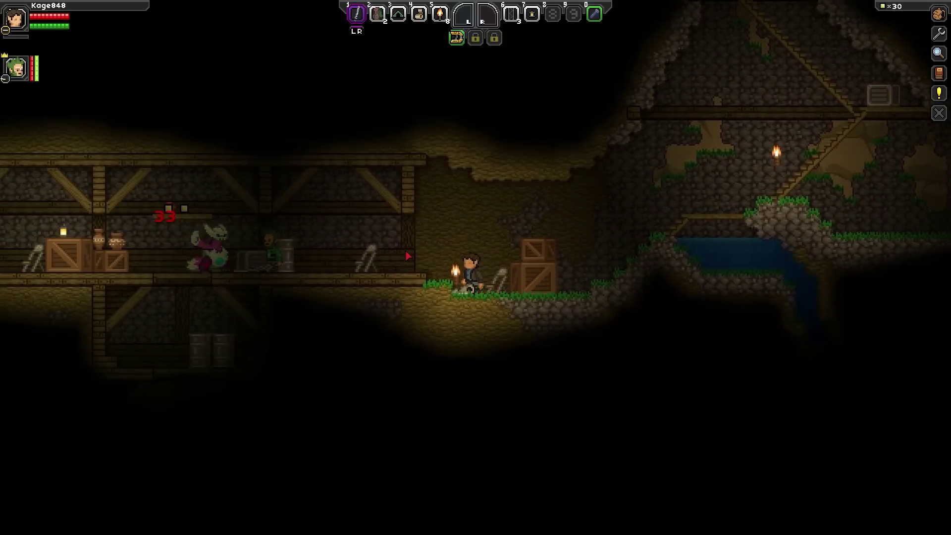
pyautogui.press('a')
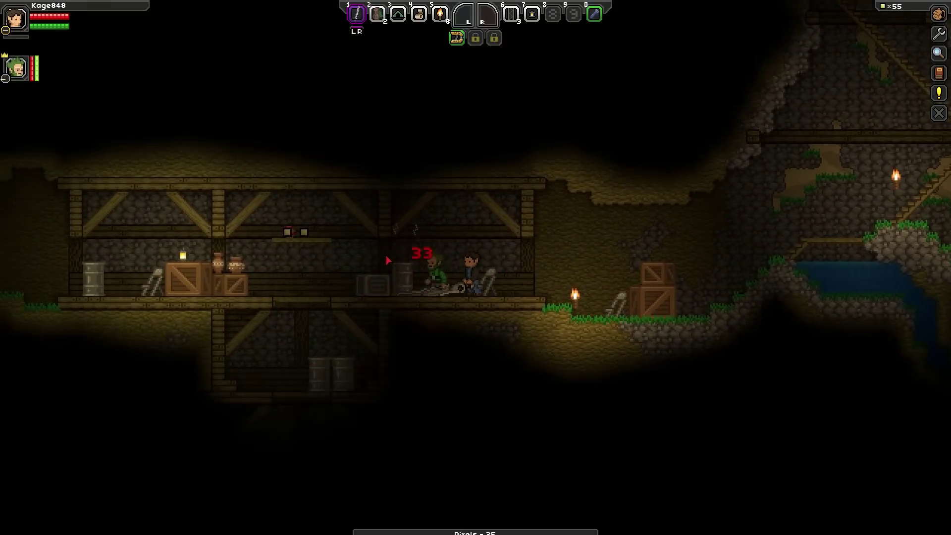
pyautogui.press('a')
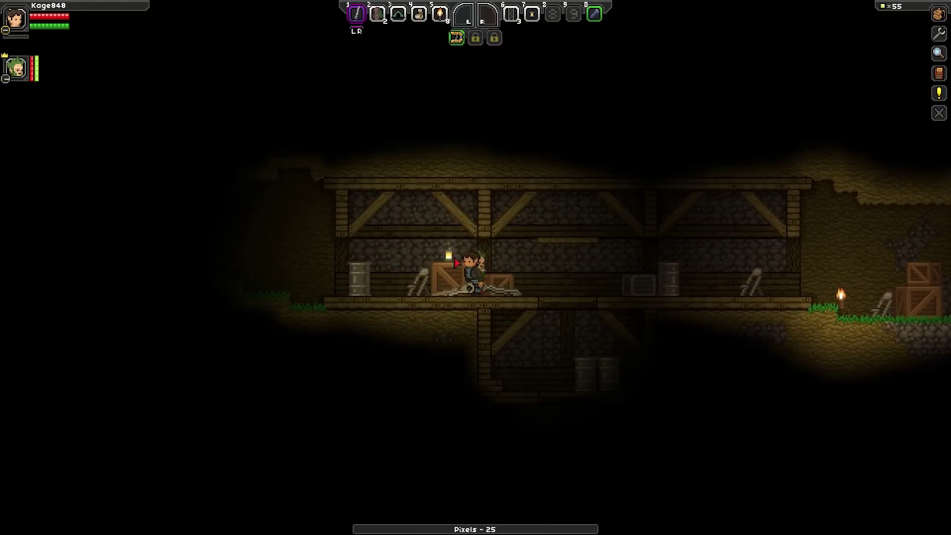
pyautogui.press('d')
pyautogui.press('e')
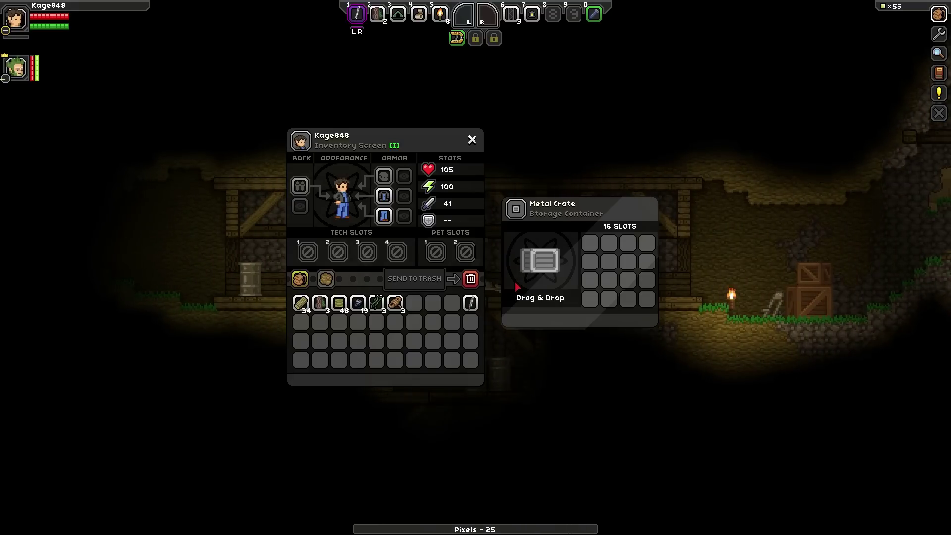
pyautogui.press('a')
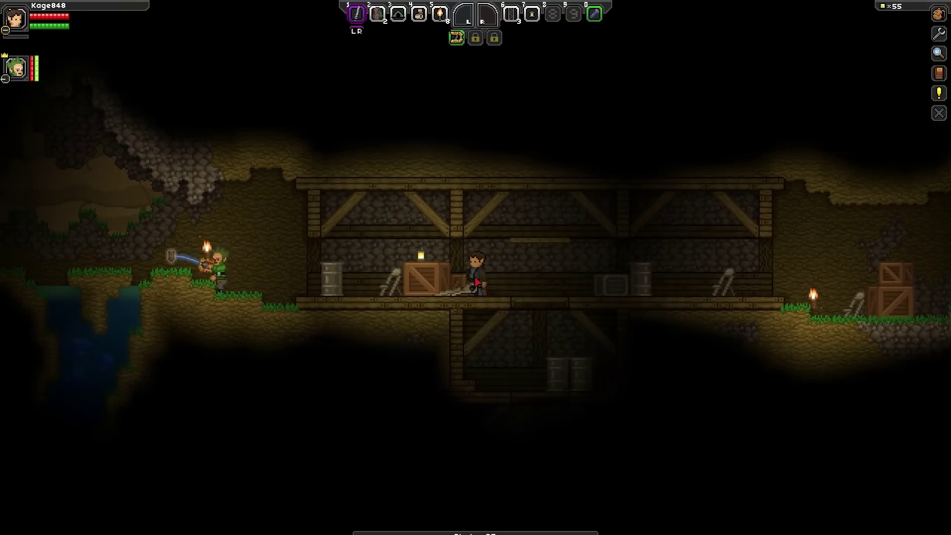
pyautogui.press('e')
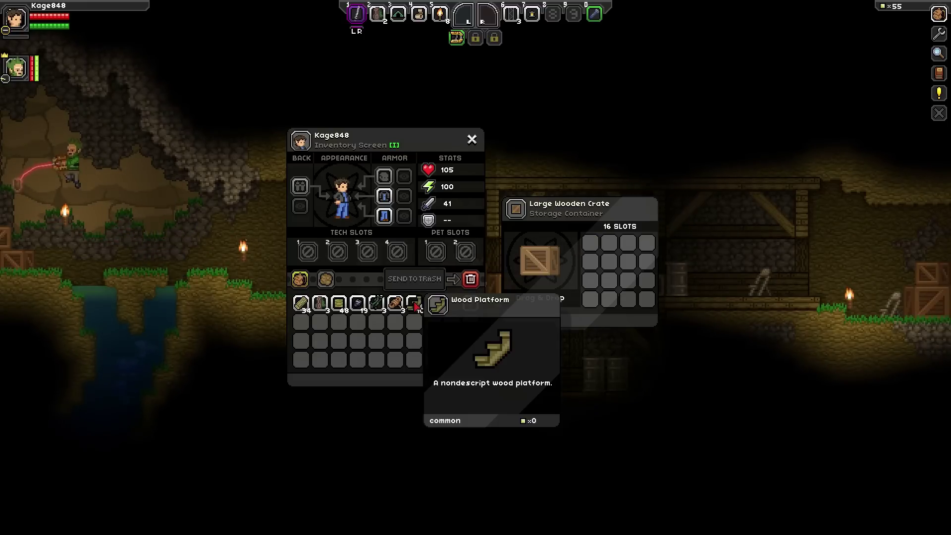
# Step: Leave the wooden house and cross the bridge to the ladder
pyautogui.press('a')
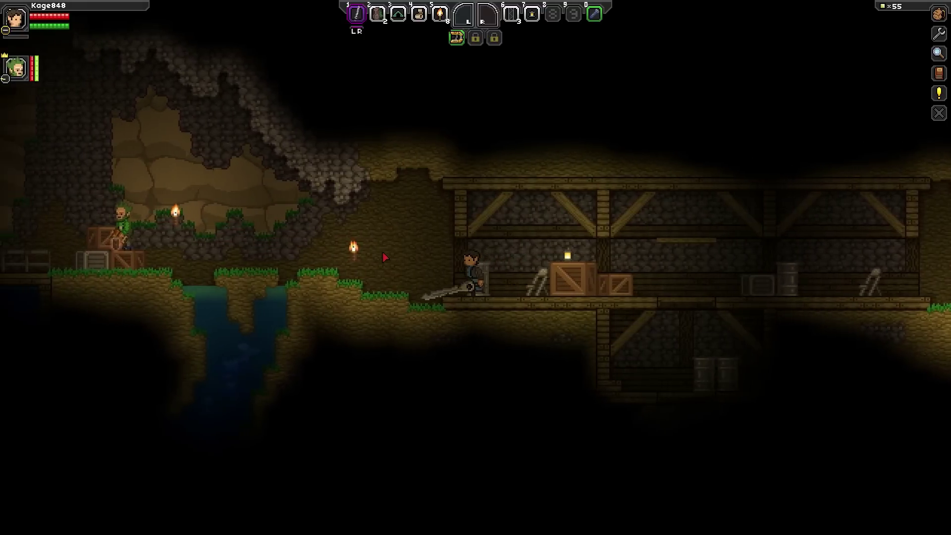
pyautogui.press('a')
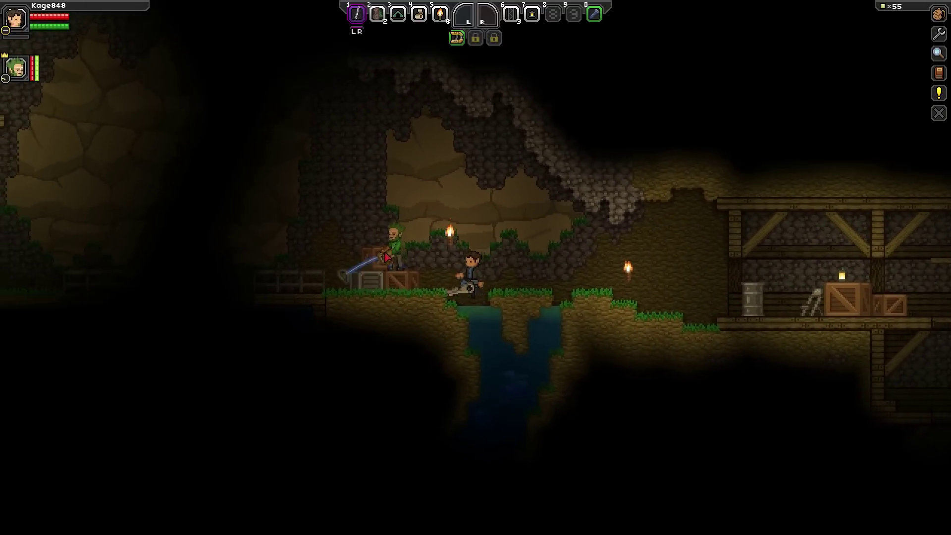
pyautogui.press('a')
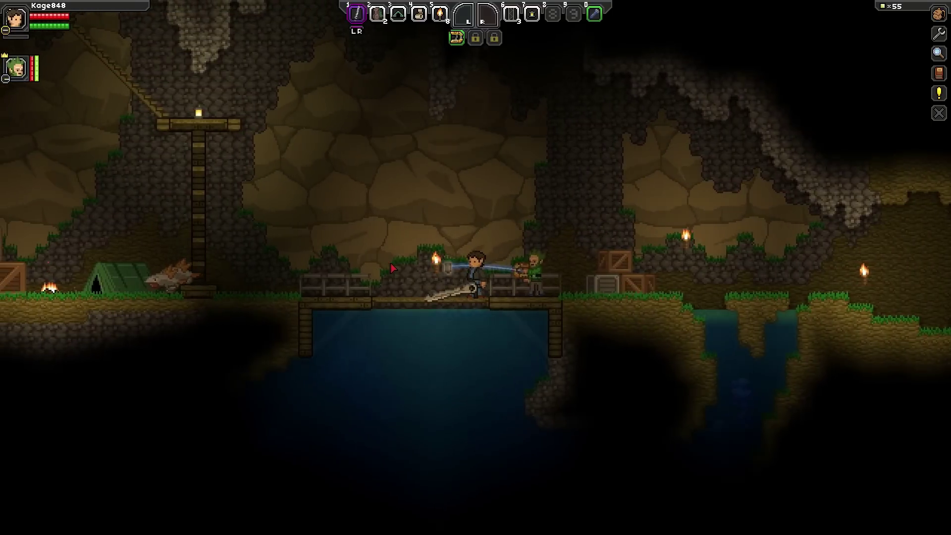
pyautogui.press('a')
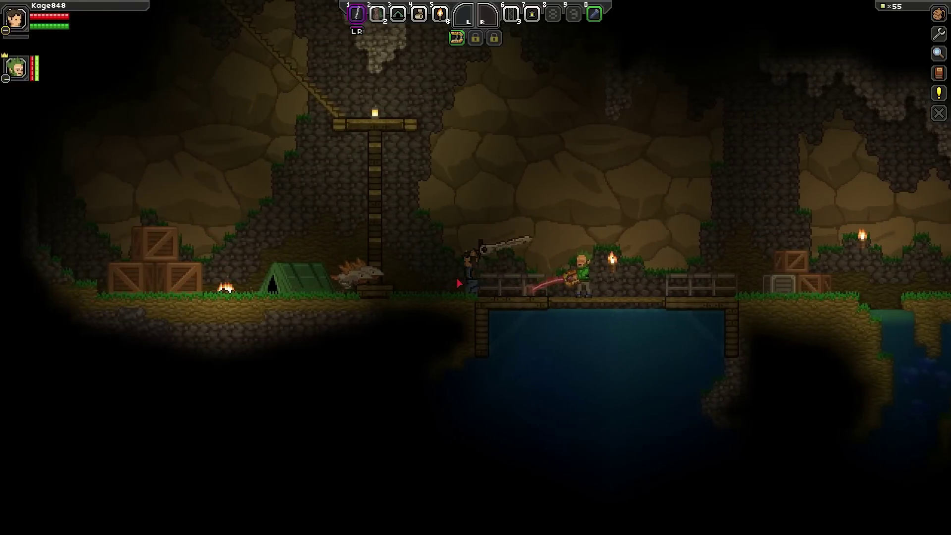
pyautogui.press('space')
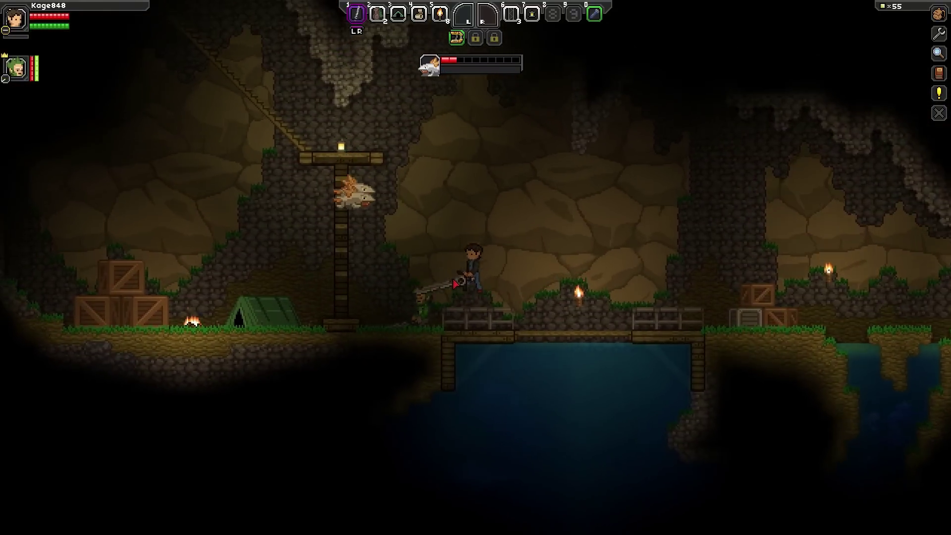
# Step: Jump and slash the bird until it dies, collecting its pixels
pyautogui.click(409, 344)
pyautogui.press('space')
pyautogui.click(405, 319)
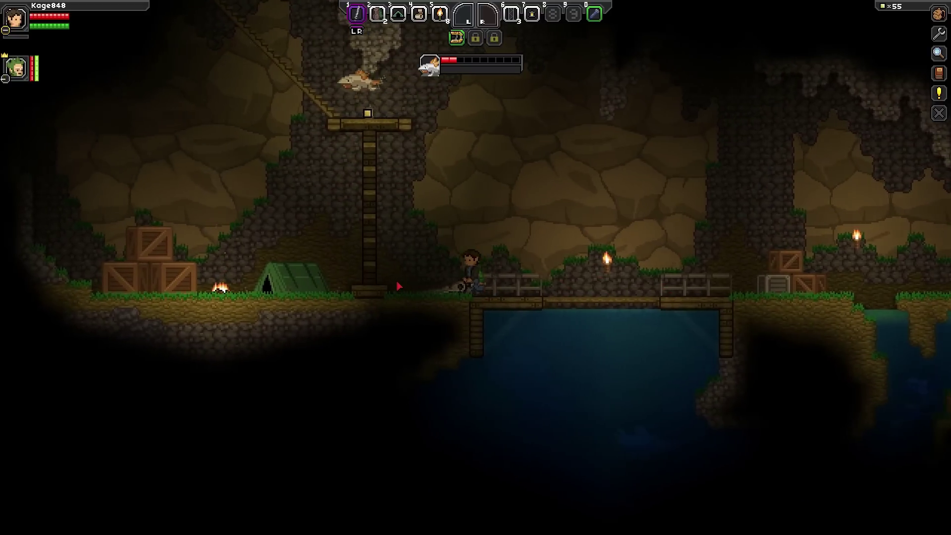
pyautogui.press('space')
pyautogui.click(405, 271)
# Step: Empty the second large wooden crate, then return onto the bridge
pyautogui.press('a')
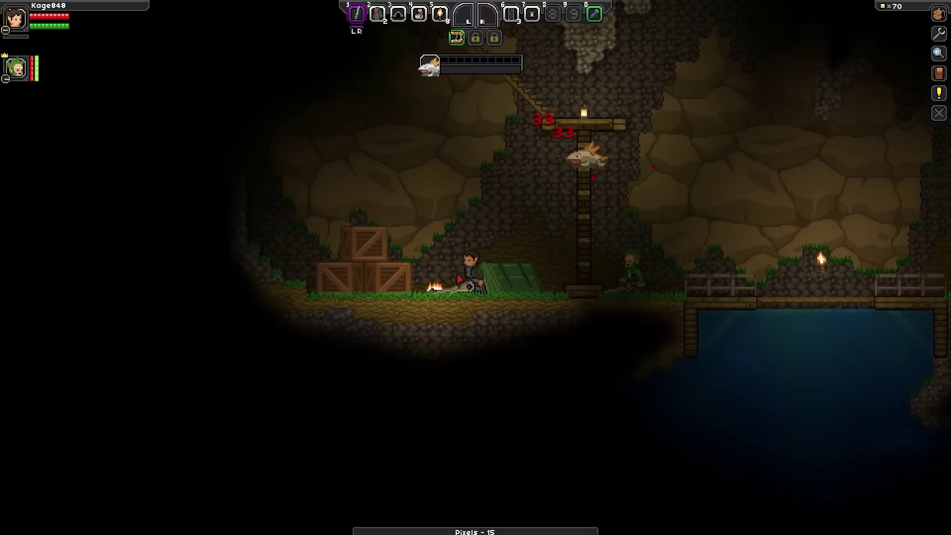
pyautogui.press('e')
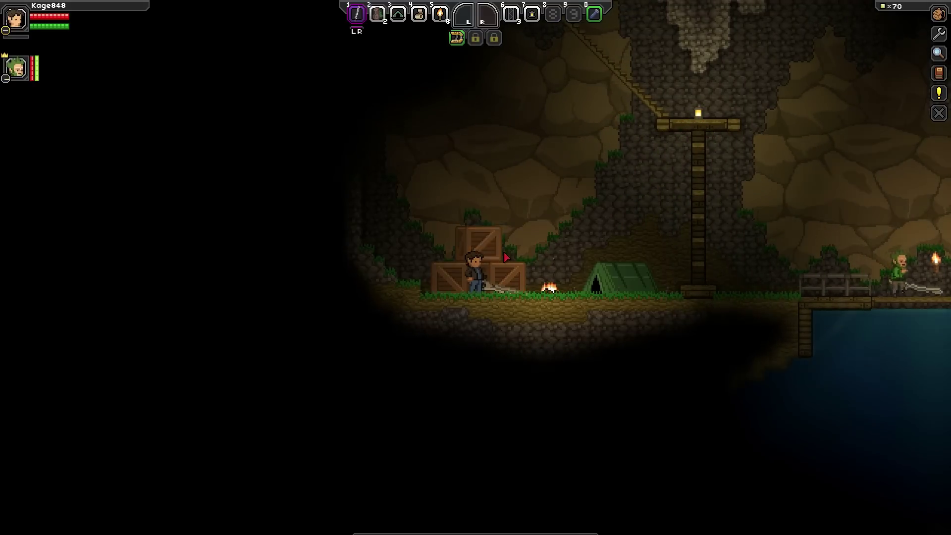
pyautogui.press('d')
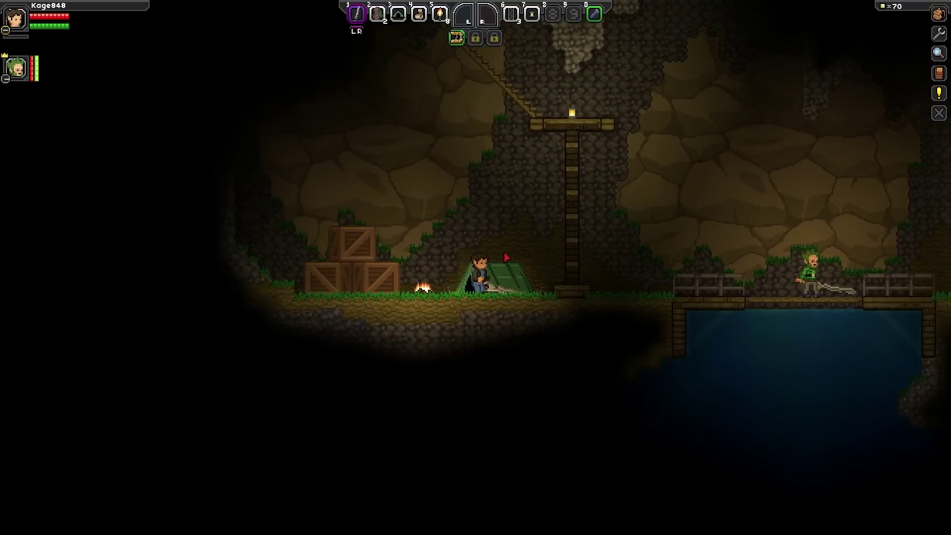
pyautogui.press('d')
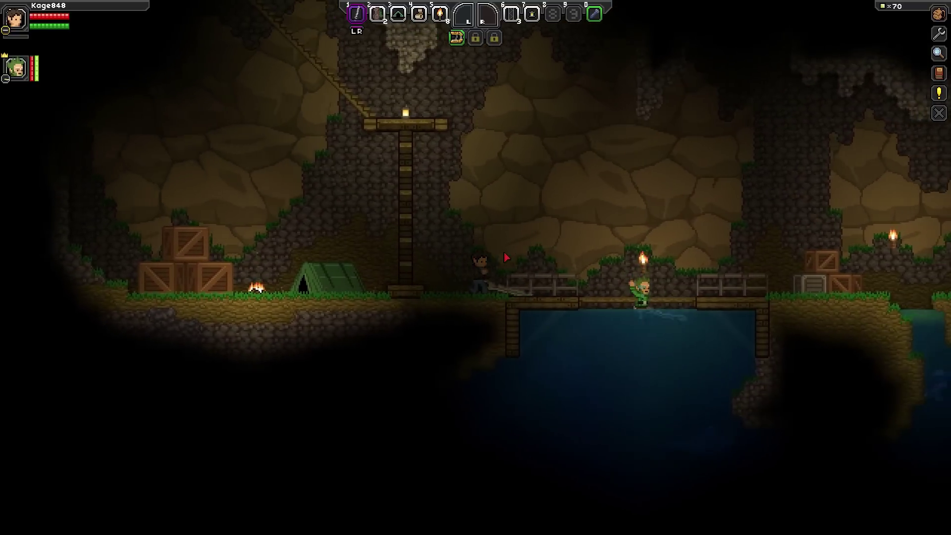
pyautogui.press('d')
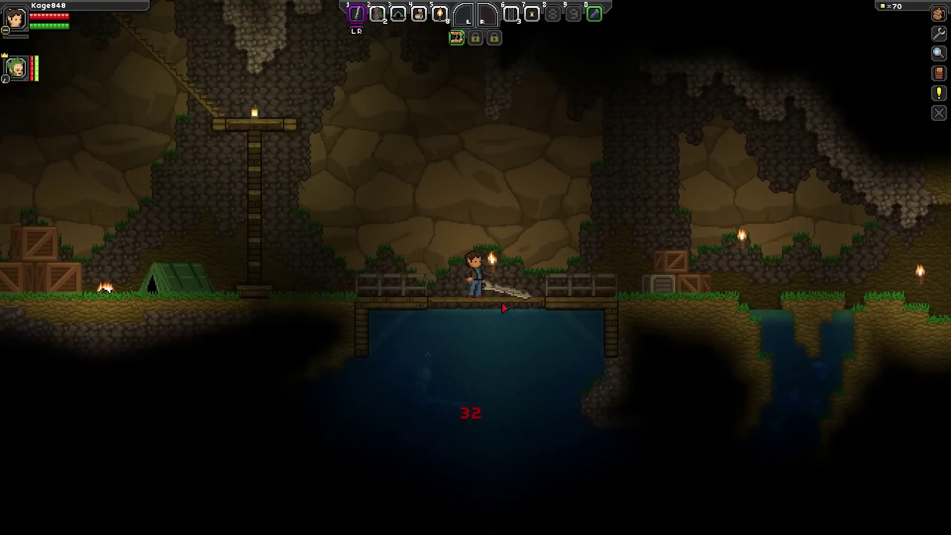
# Step: Drop into the pool and attack the fish, then swim back up
pyautogui.press('s')
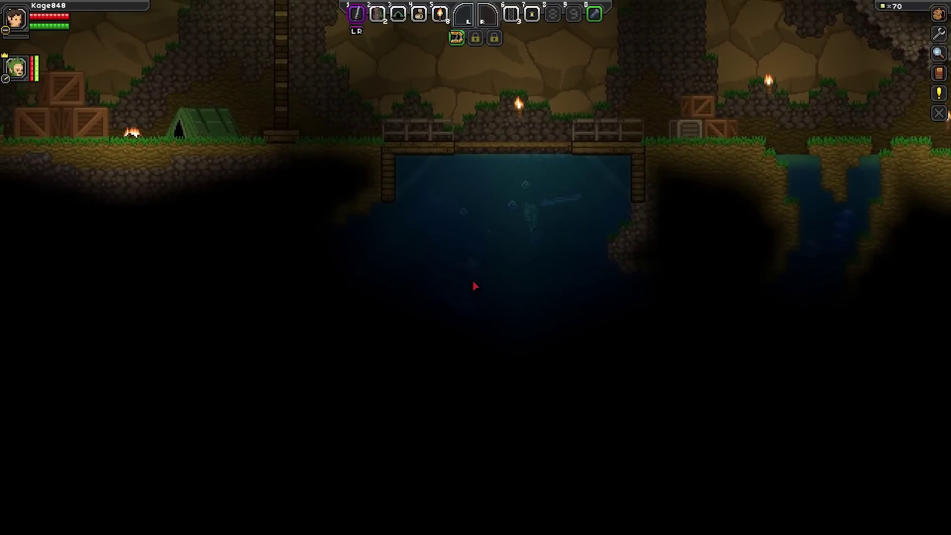
pyautogui.click(494, 313)
pyautogui.click(527, 286)
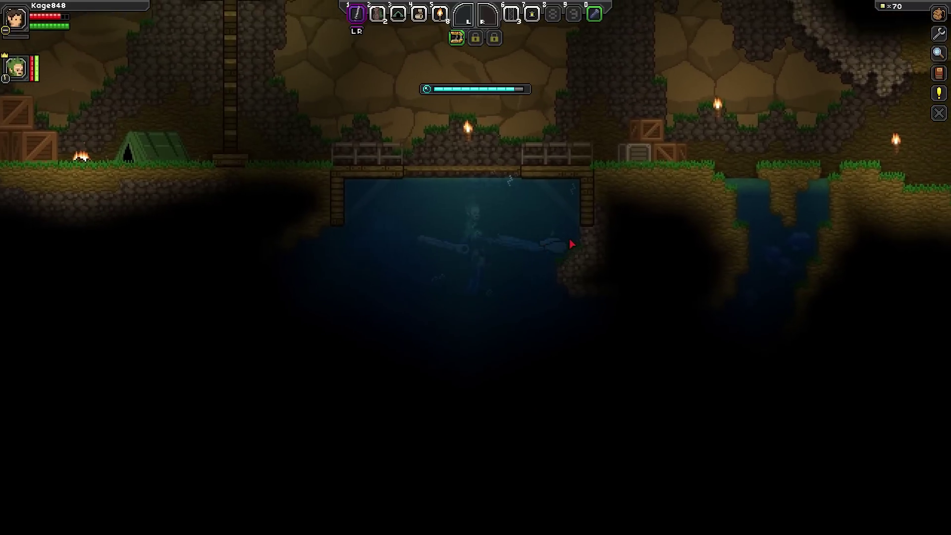
pyautogui.press('space')
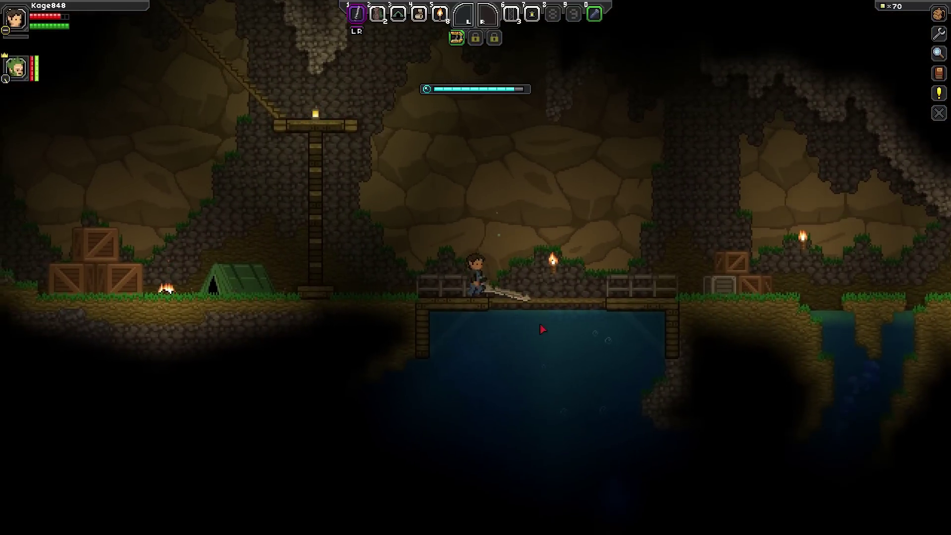
pyautogui.press('d')
pyautogui.press('s')
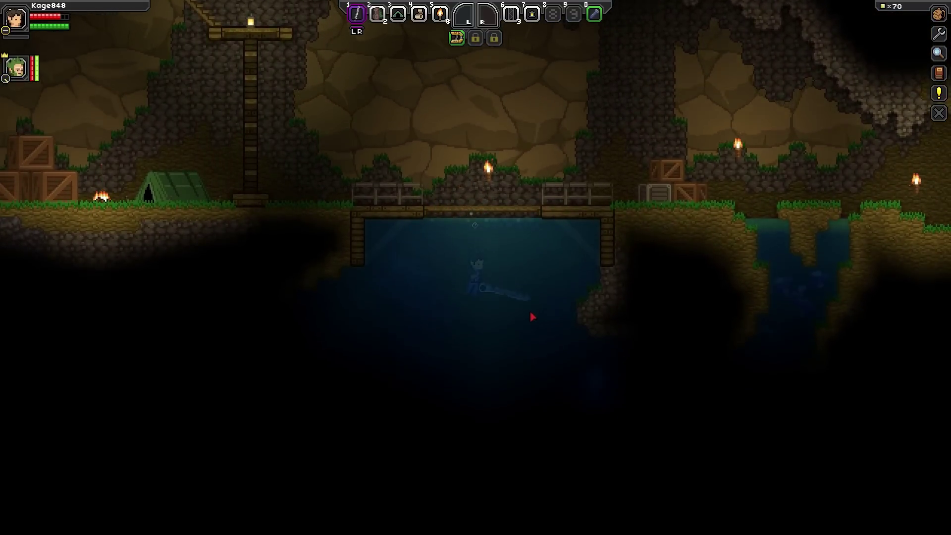
pyautogui.press('space')
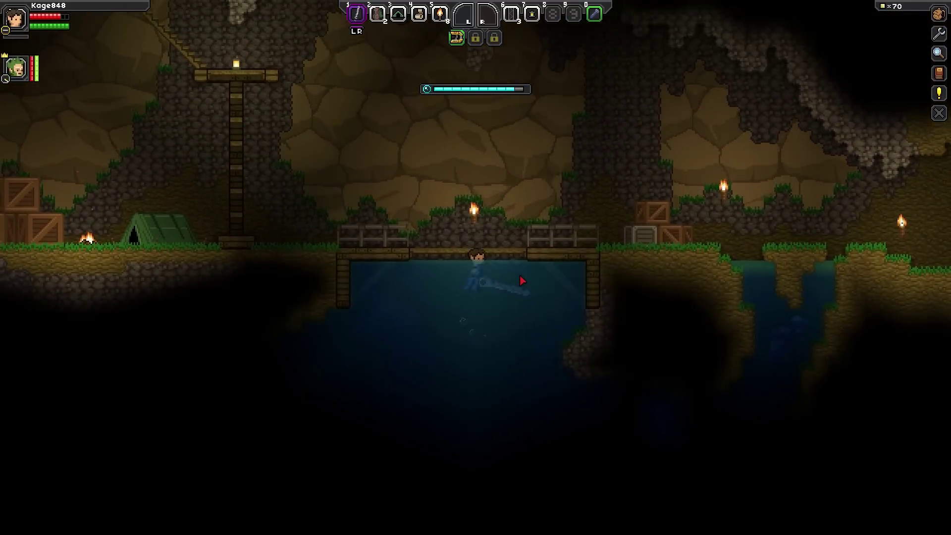
# Step: Climb the ladder, cross back over the bridge, and get onto the rock ledge
pyautogui.press('a')
pyautogui.press('a')
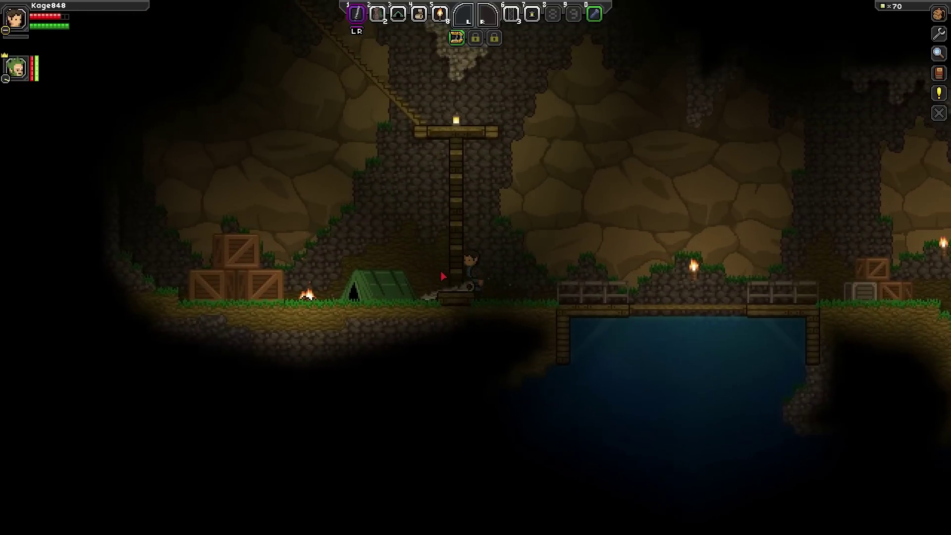
pyautogui.press('w')
pyautogui.press('a')
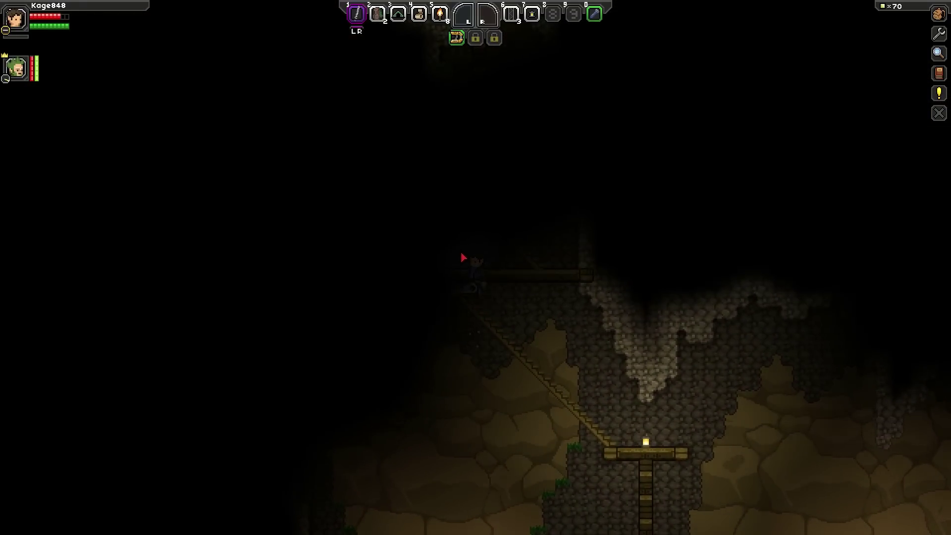
pyautogui.press('d')
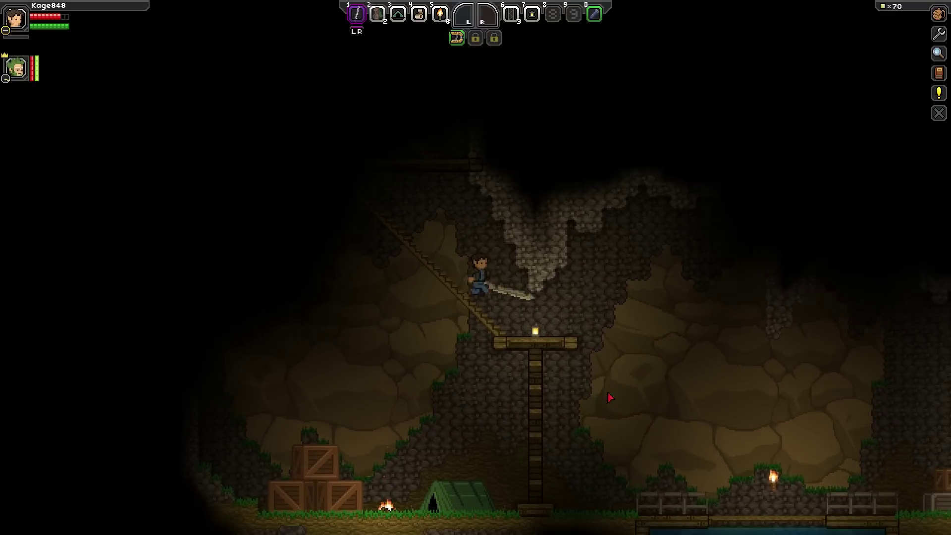
pyautogui.press('d')
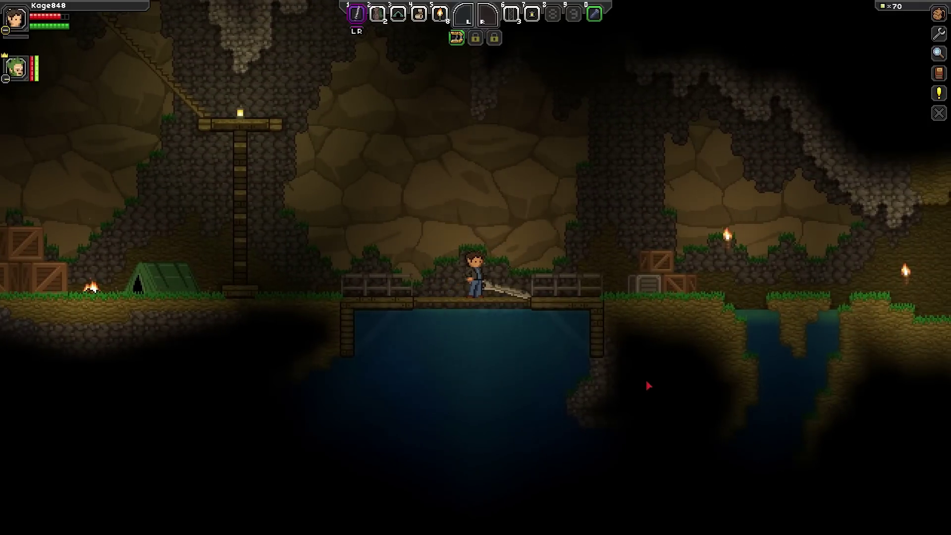
pyautogui.press('d')
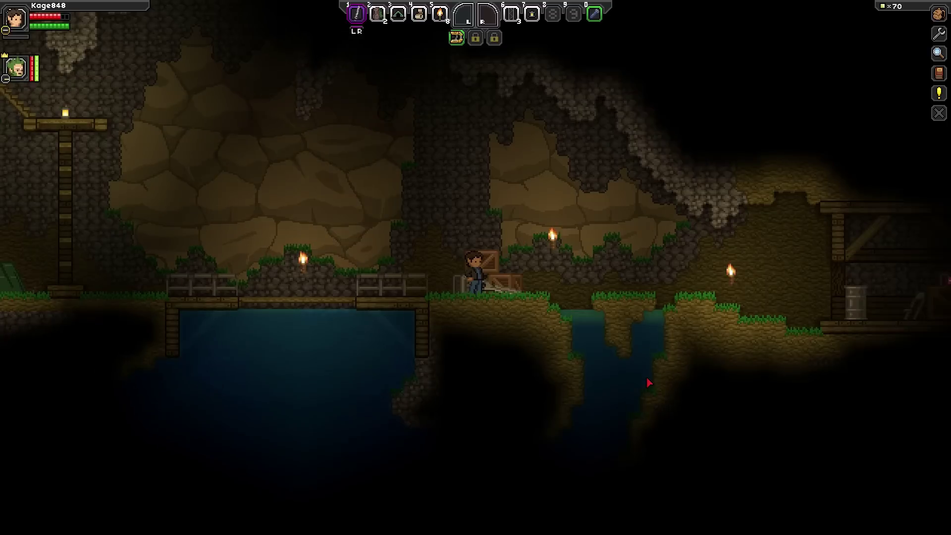
pyautogui.press('a')
pyautogui.press('d')
pyautogui.press('space')
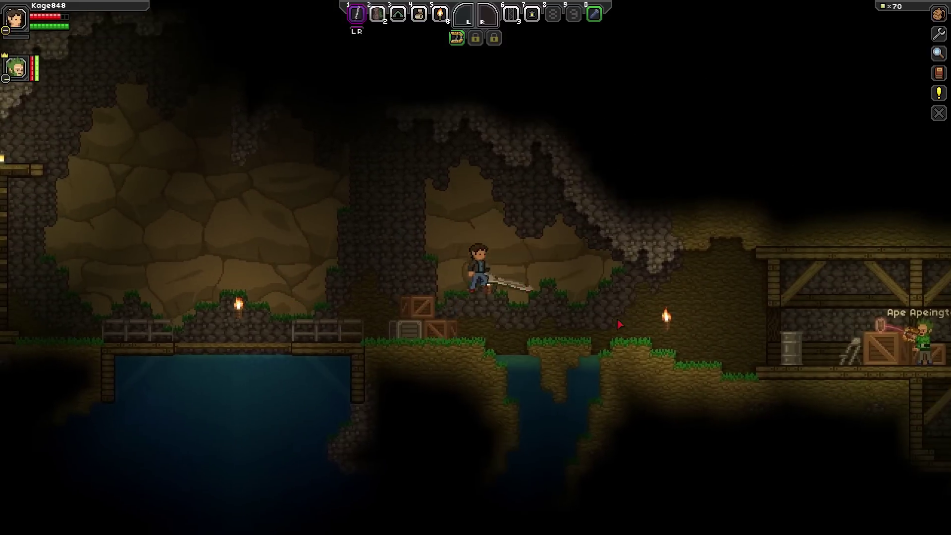
# Step: Drop through the wooden building's floors to the bottom and put the sword away
pyautogui.press('d')
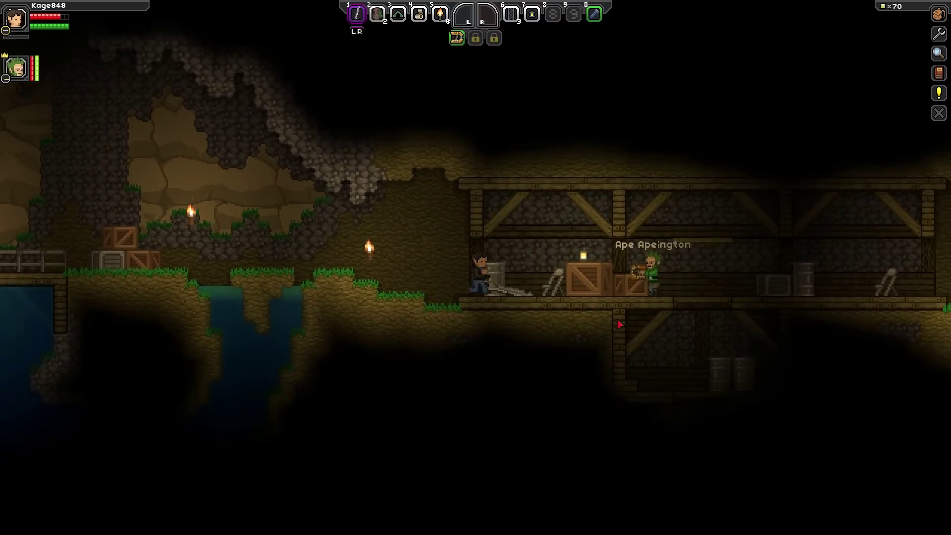
pyautogui.press('d')
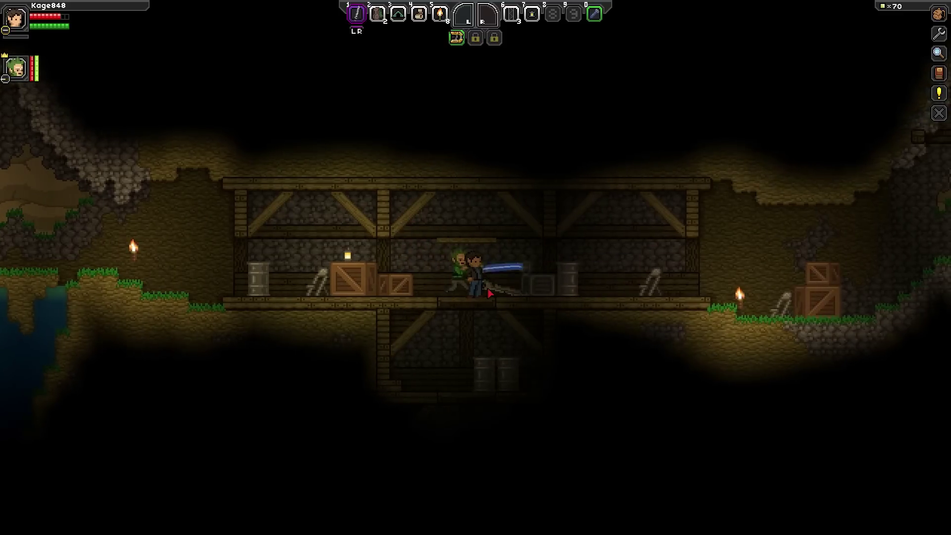
pyautogui.press('s')
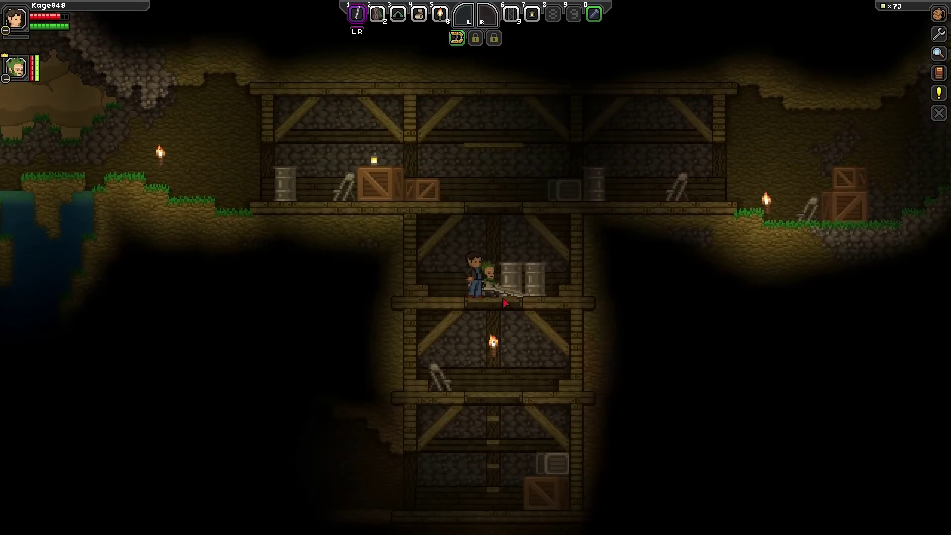
pyautogui.press('s')
pyautogui.press('s')
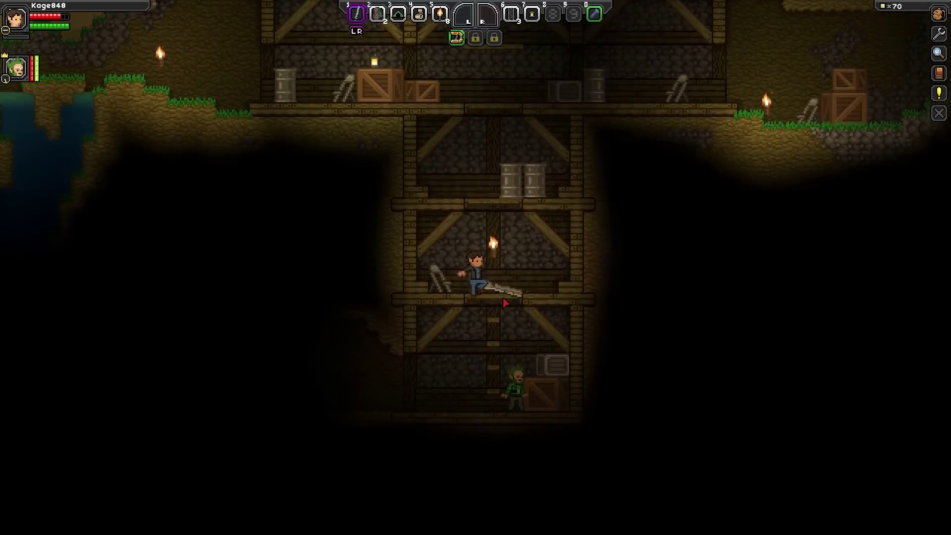
pyautogui.press('a')
pyautogui.press('x')
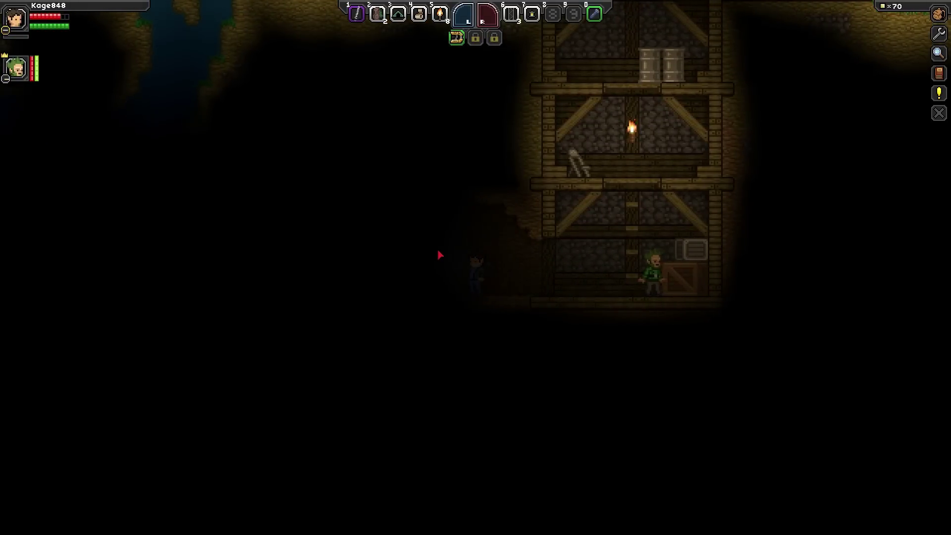
# Step: Light the cave with a torch, dig the dirt below, and drop into the water pit
pyautogui.click(405, 237)
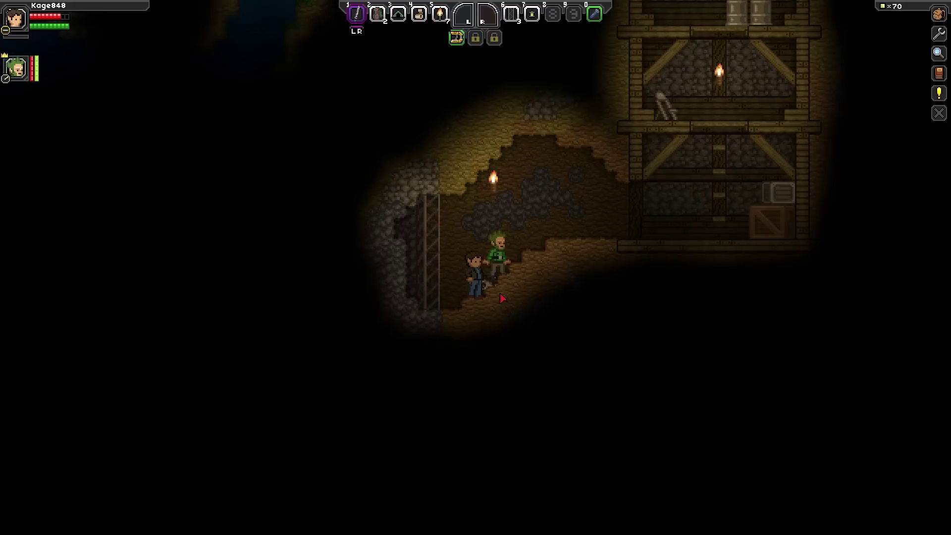
pyautogui.click(500, 294)
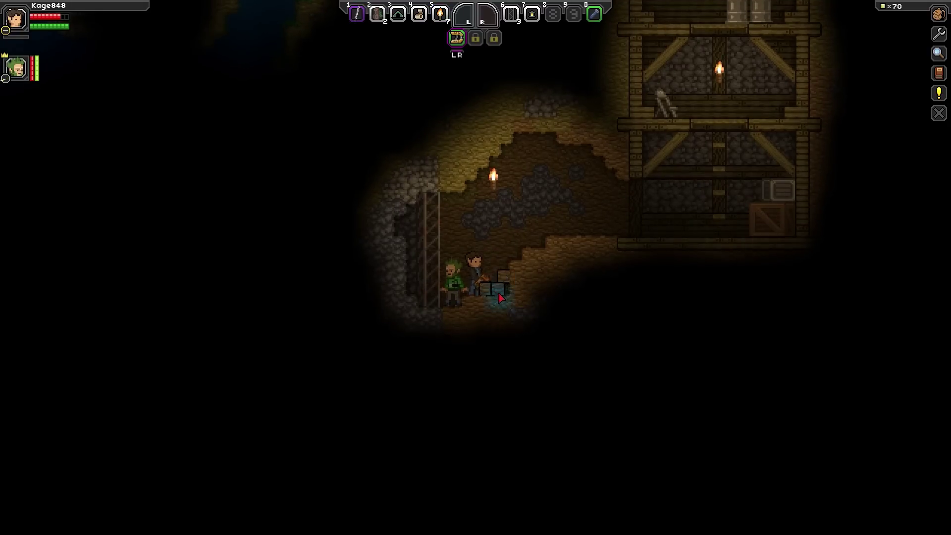
pyautogui.moveTo(510, 310); pyautogui.dragTo(510, 301)
pyautogui.press('d')
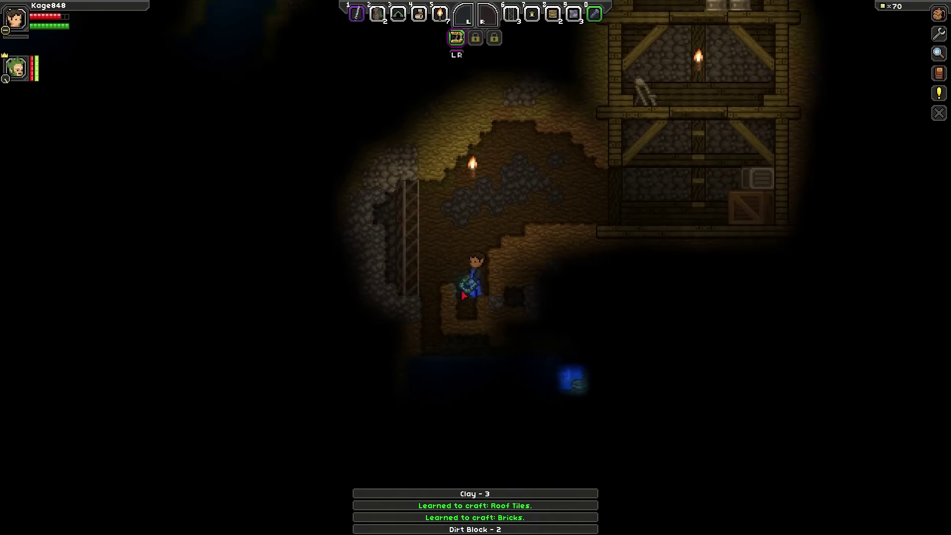
pyautogui.press('d')
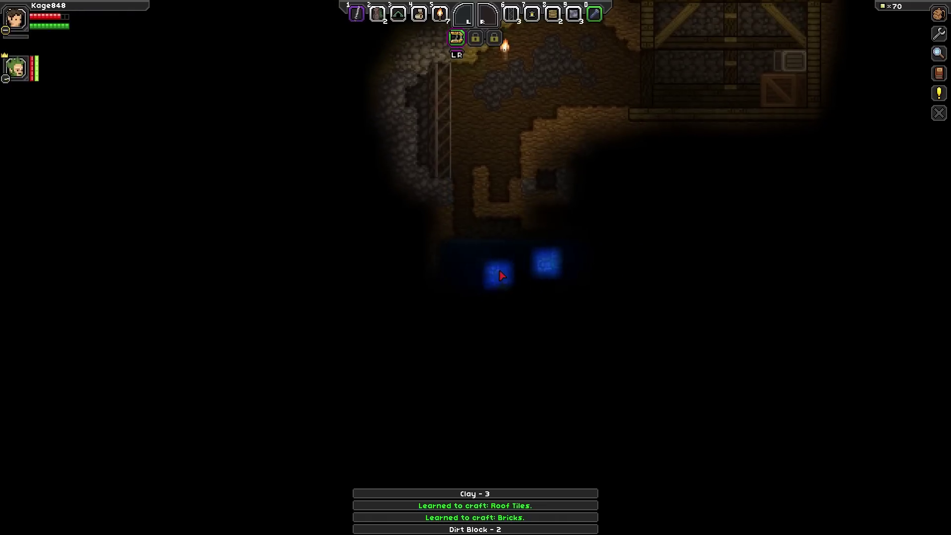
# Step: Re-equip the sword, swim to the ladder, and climb up toward the wooden house
pyautogui.press('1')
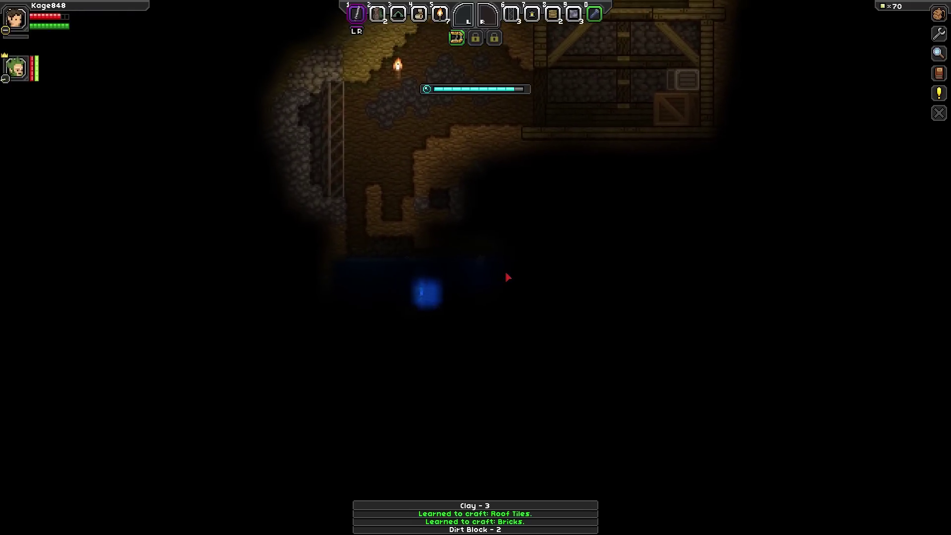
pyautogui.press('a')
pyautogui.press('w')
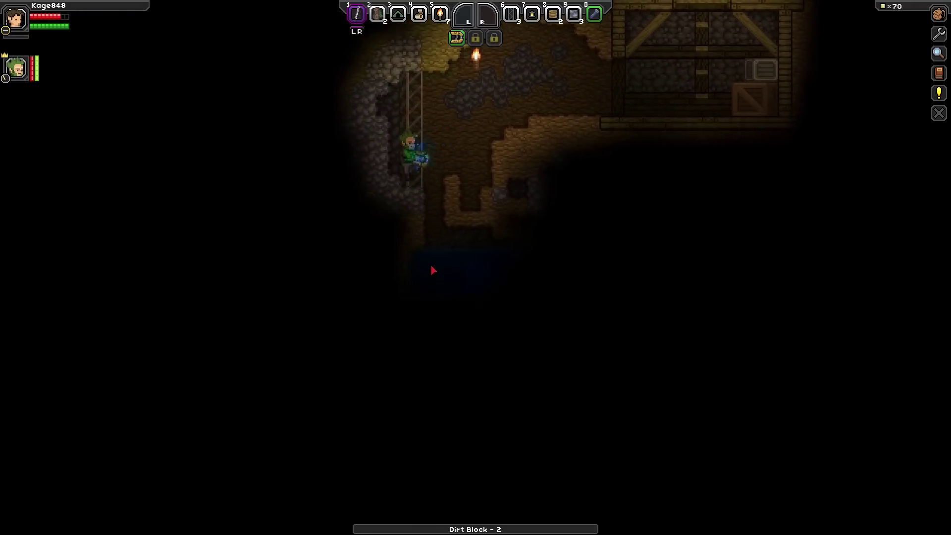
pyautogui.press('d')
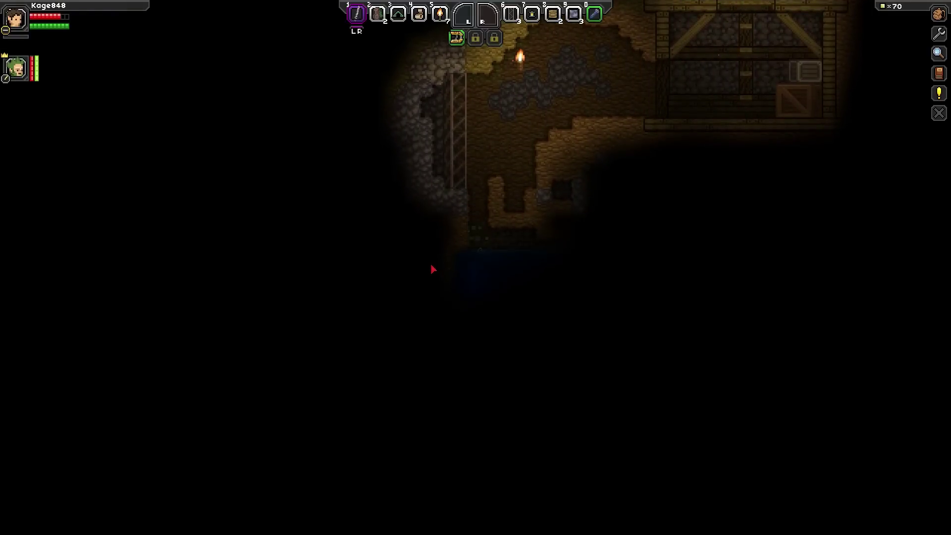
pyautogui.press('w')
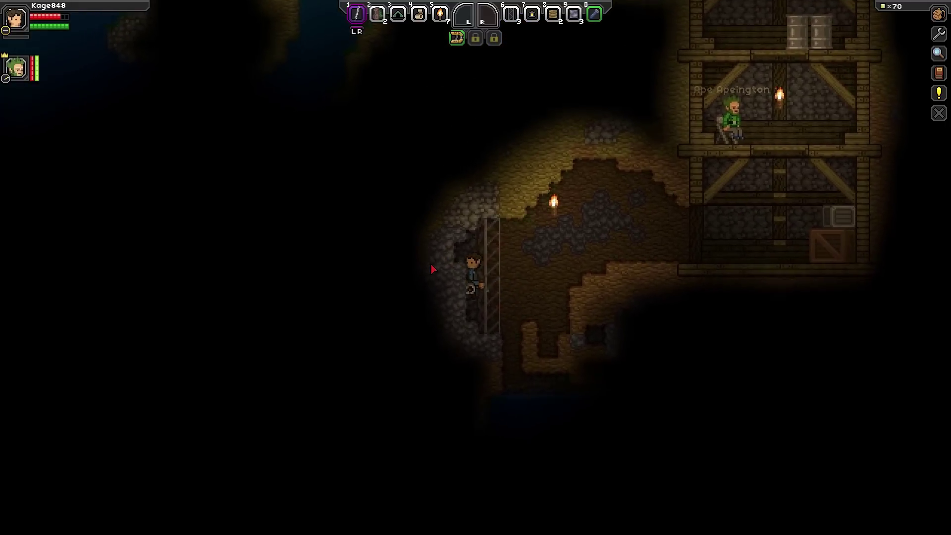
# Step: Walk into the wooden tower and climb two floors up
pyautogui.press('d')
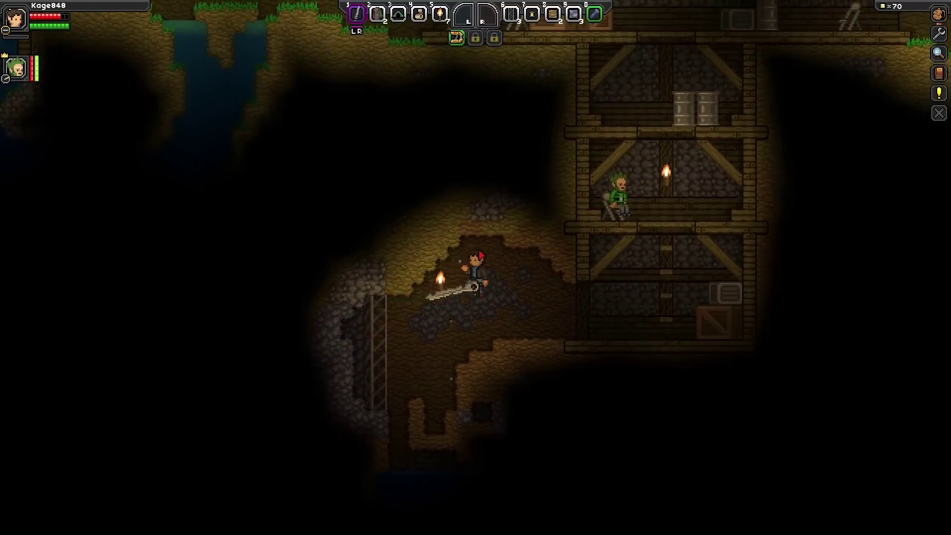
pyautogui.press('d')
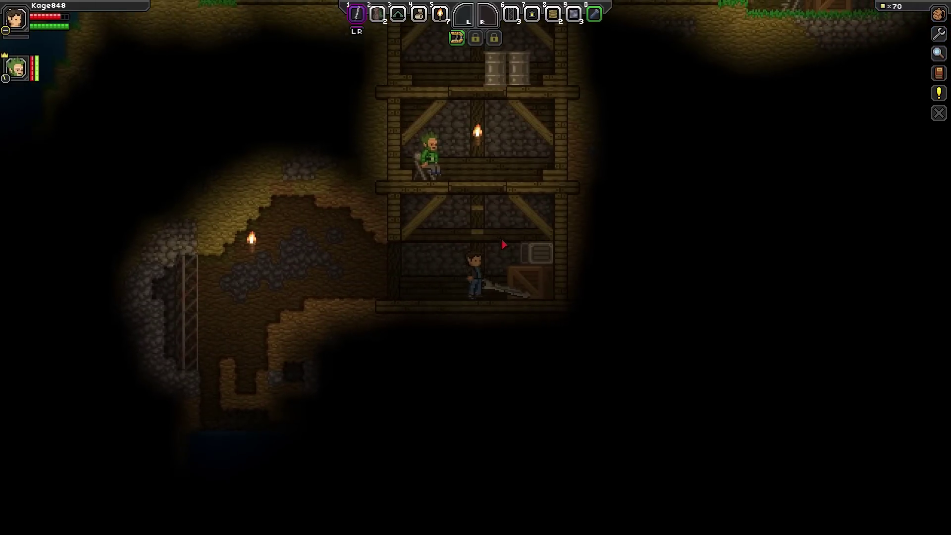
pyautogui.press('space')
pyautogui.press('space')
pyautogui.press('space')
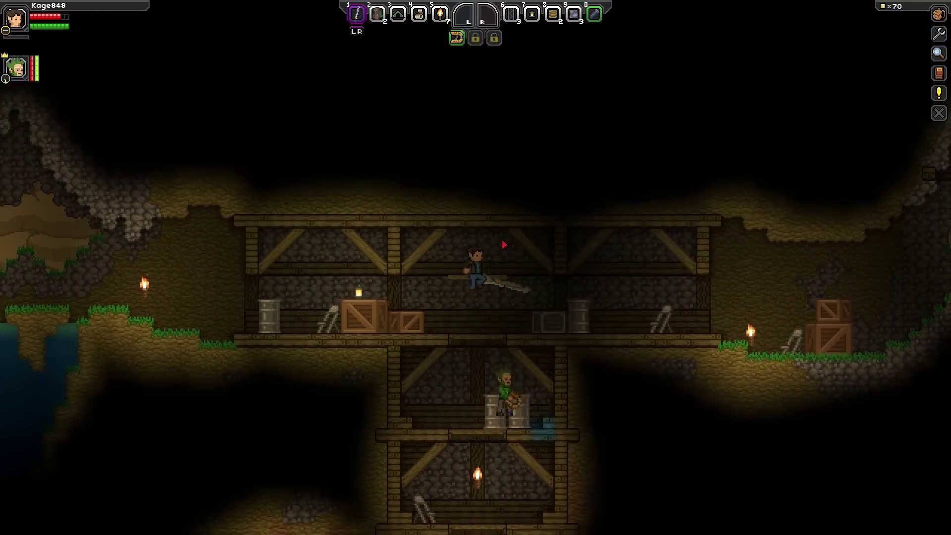
pyautogui.press('space')
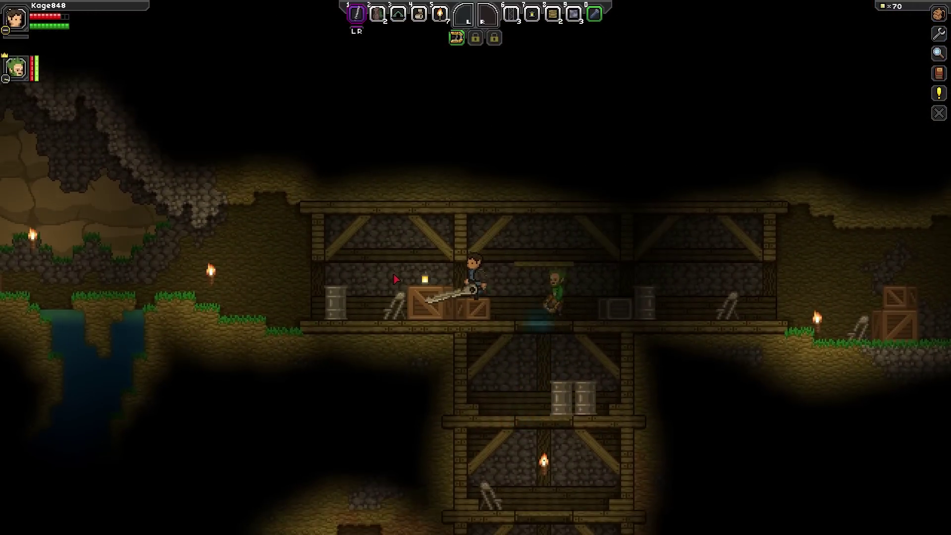
# Step: Walk left over the stone ledge and bridge to the tent
pyautogui.press('a')
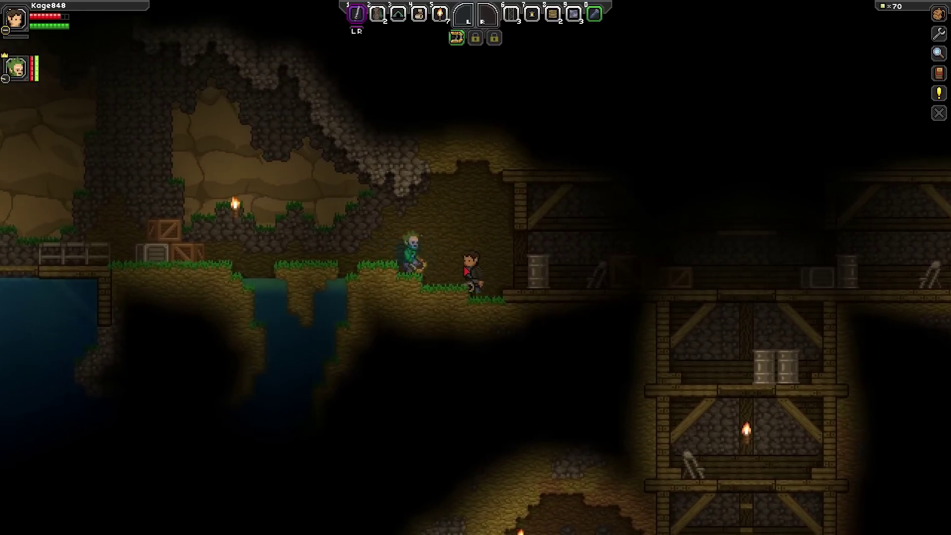
pyautogui.press('a')
pyautogui.click(466, 270)
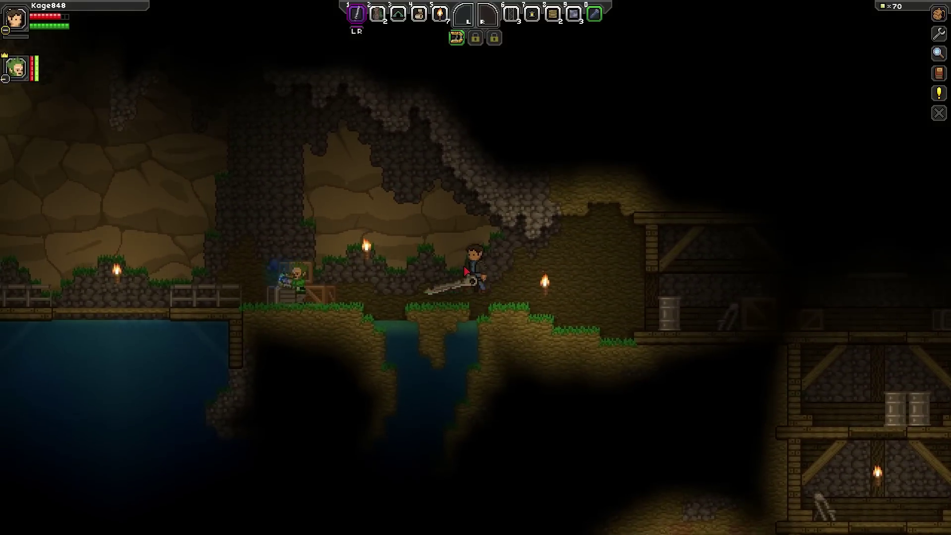
pyautogui.press('a')
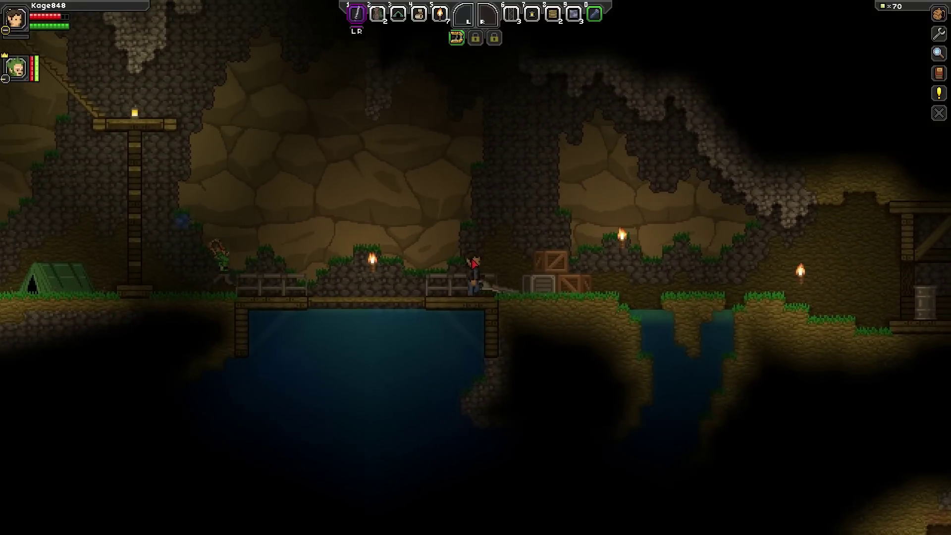
pyautogui.press('a')
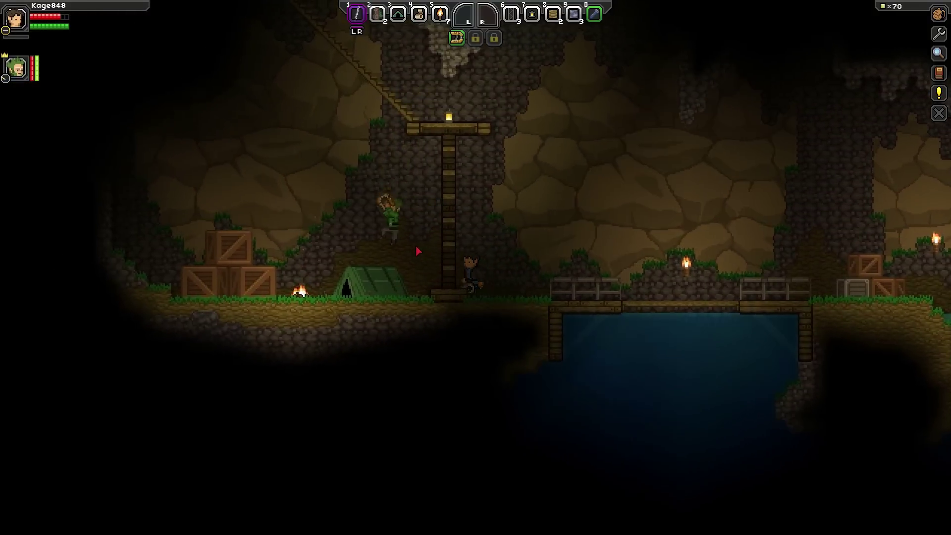
# Step: Climb the ladder by the tent and head up the diagonal stairs
pyautogui.press('w')
pyautogui.press('a')
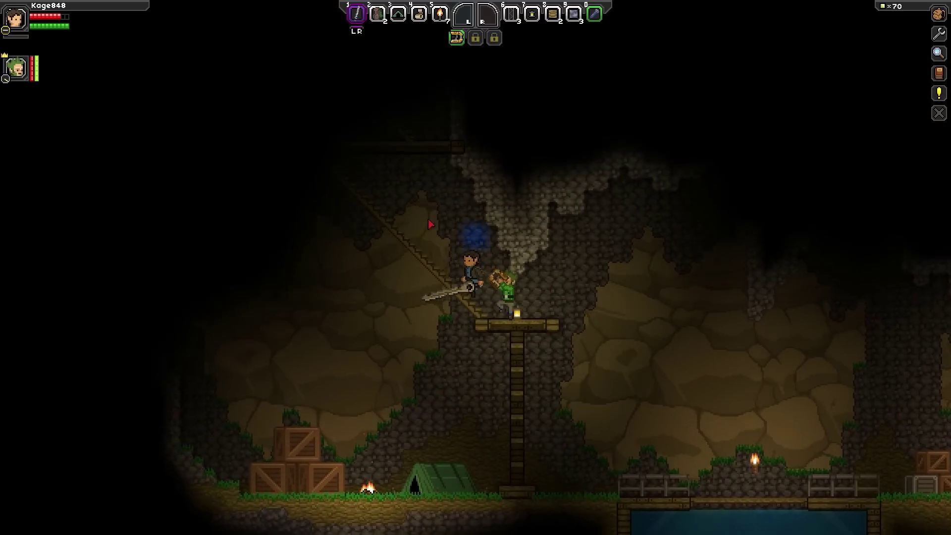
pyautogui.press('5')
pyautogui.press('a')
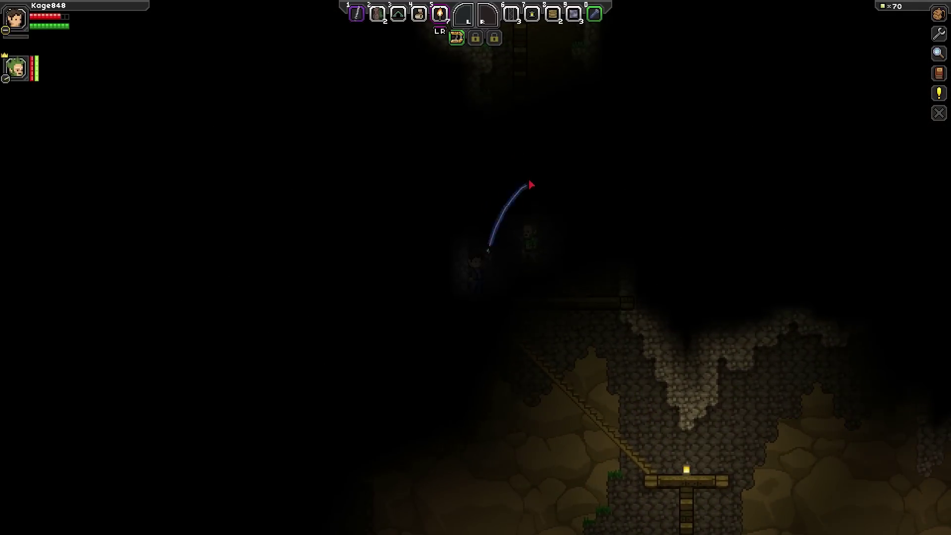
# Step: Place a torch in the dark shaft and start up its ladder
pyautogui.click(531, 185)
pyautogui.press('w')
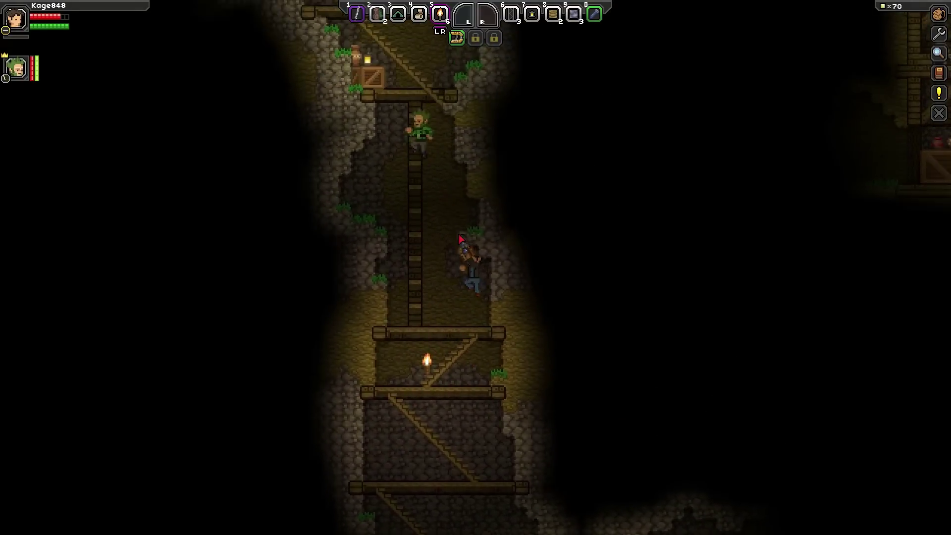
pyautogui.press('a')
pyautogui.press('w')
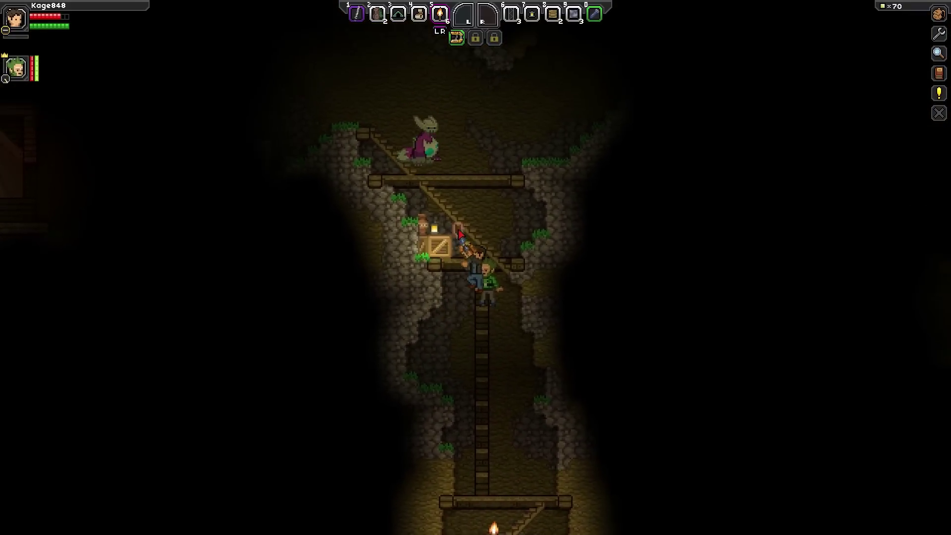
pyautogui.press('s')
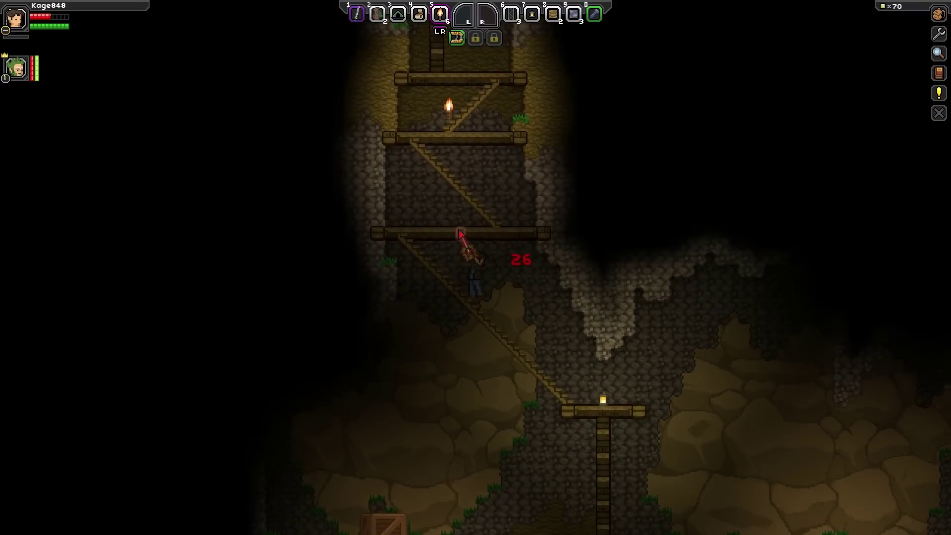
# Step: Climb to the upper wooden platform and open the small Wooden Crate
pyautogui.press('1')
pyautogui.press('w')
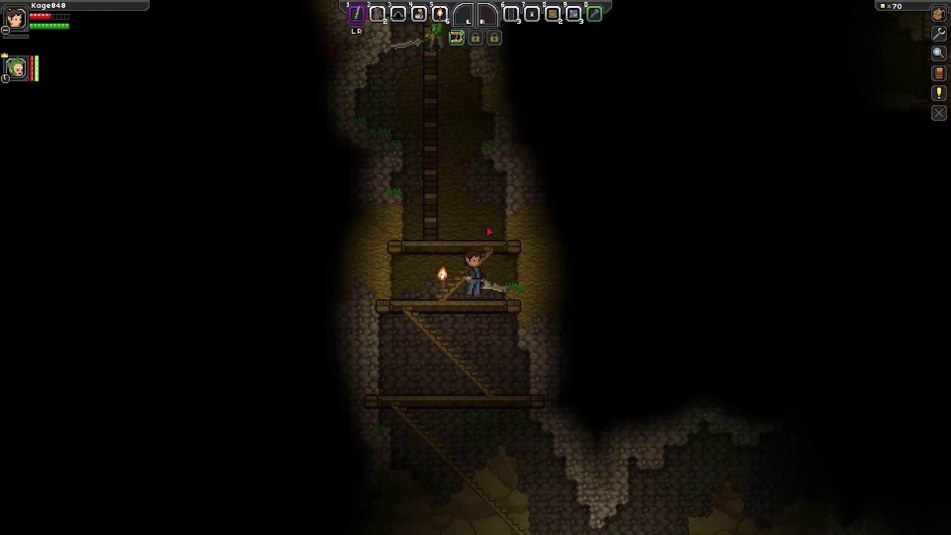
pyautogui.press('w')
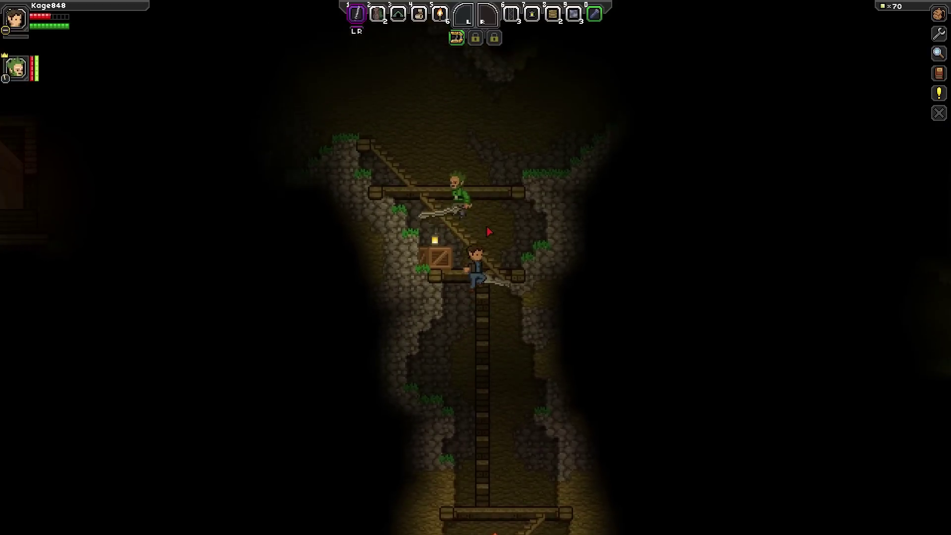
pyautogui.press('w')
pyautogui.click(443, 276)
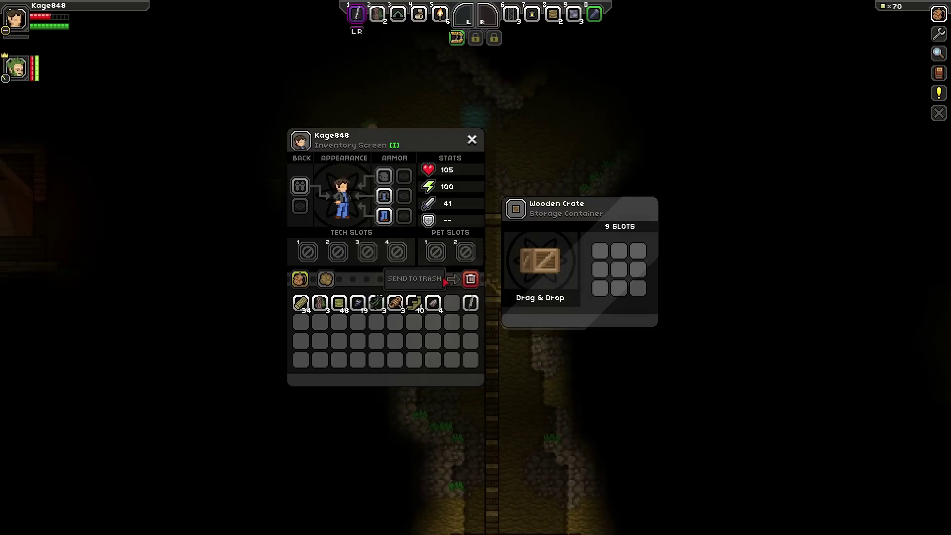
# Step: Move the Iron Ore into an empty backpack slot and close the inventory
pyautogui.press('Escape')
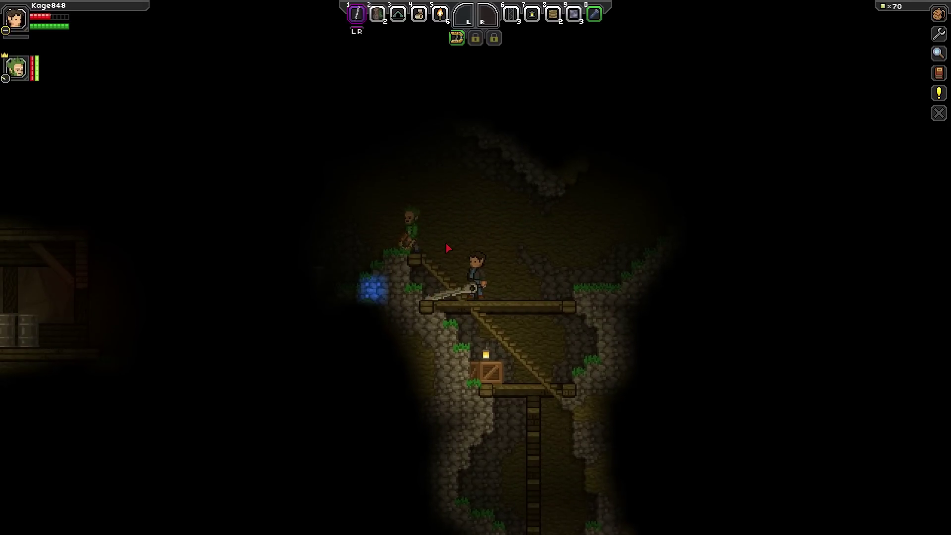
pyautogui.press('i')
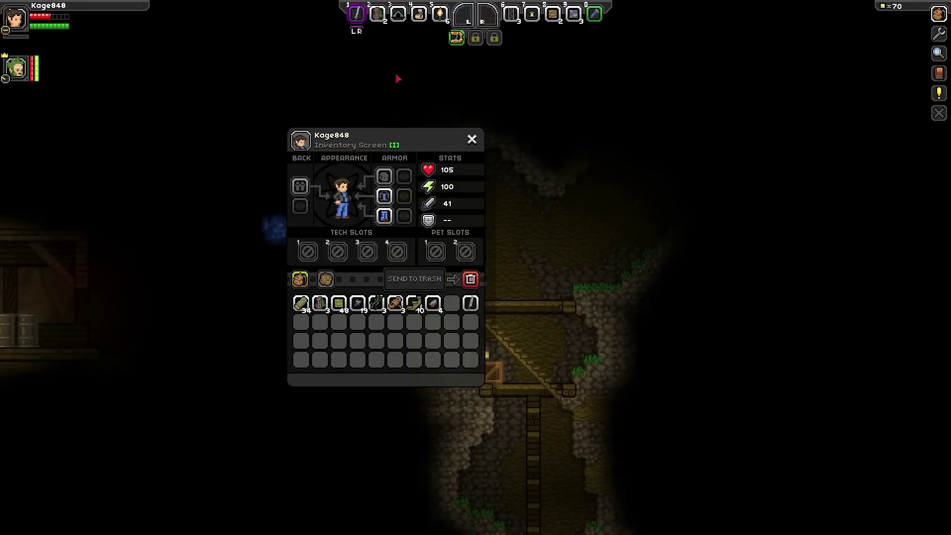
pyautogui.click(452, 301)
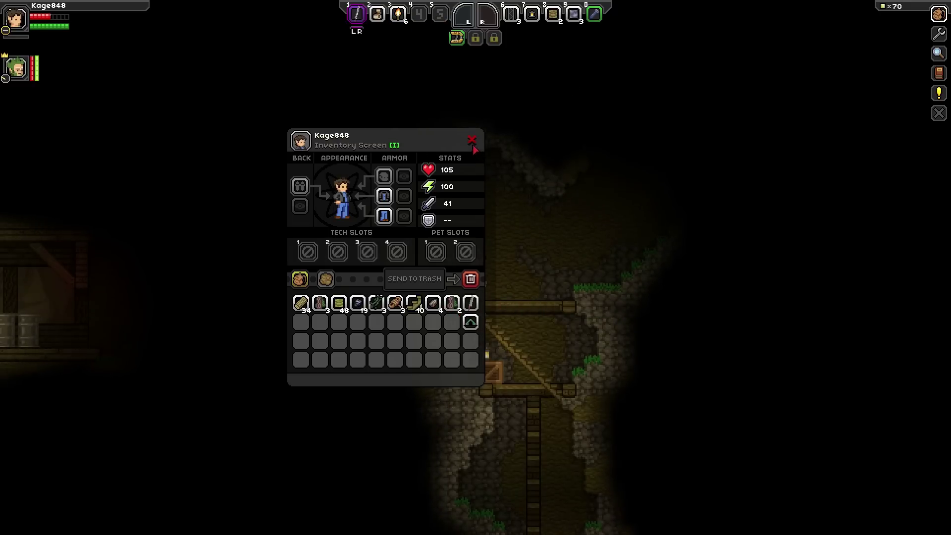
pyautogui.click(473, 141)
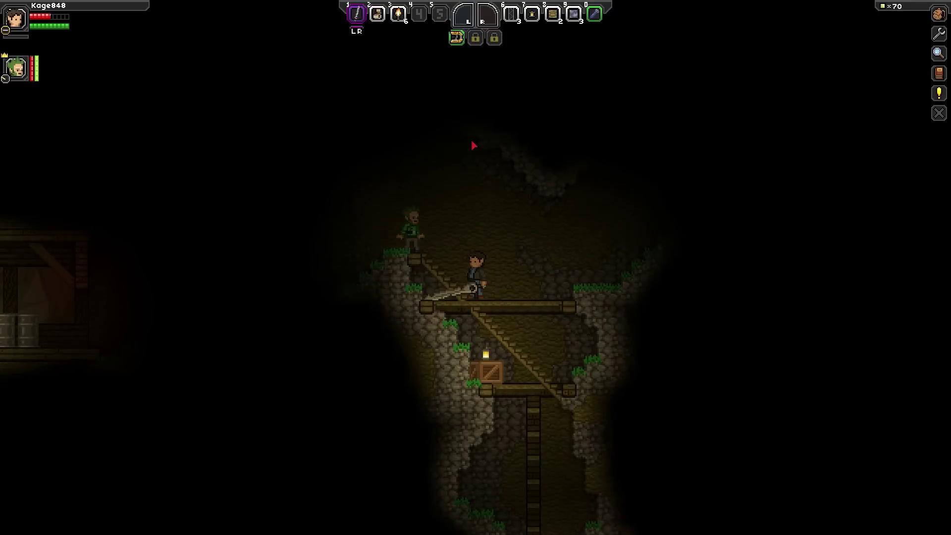
# Step: Use the slot-2 healing item, re-equip the sword, and walk up beside the companion
pyautogui.press('2')
pyautogui.click(474, 220)
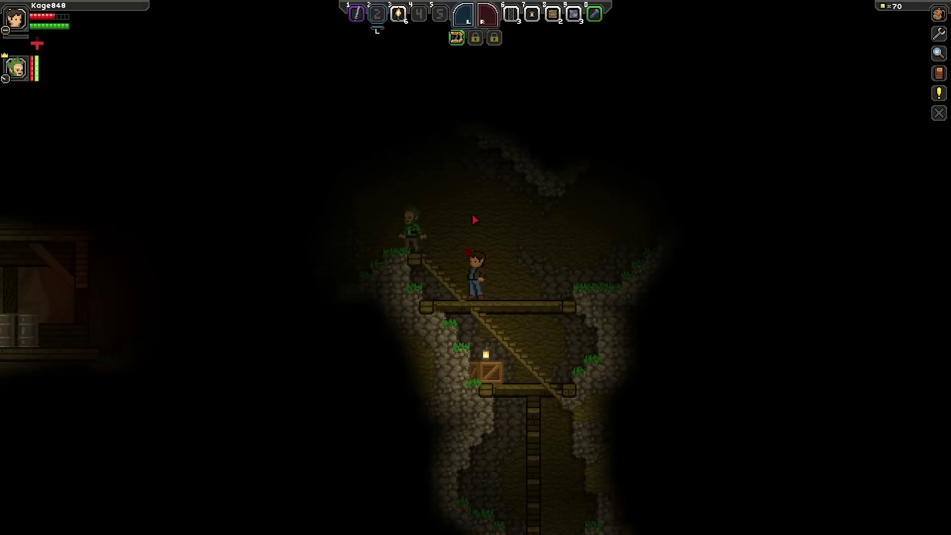
pyautogui.press('1')
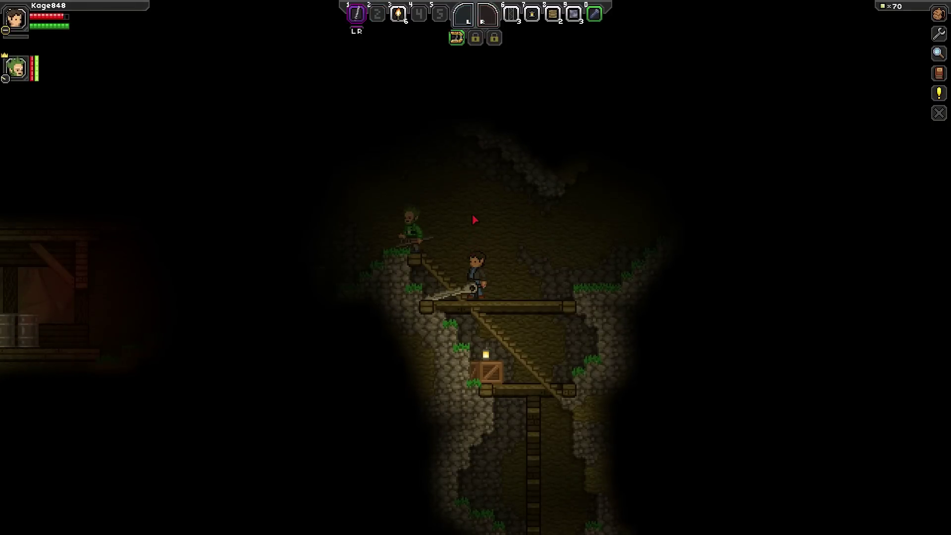
pyautogui.press('a')
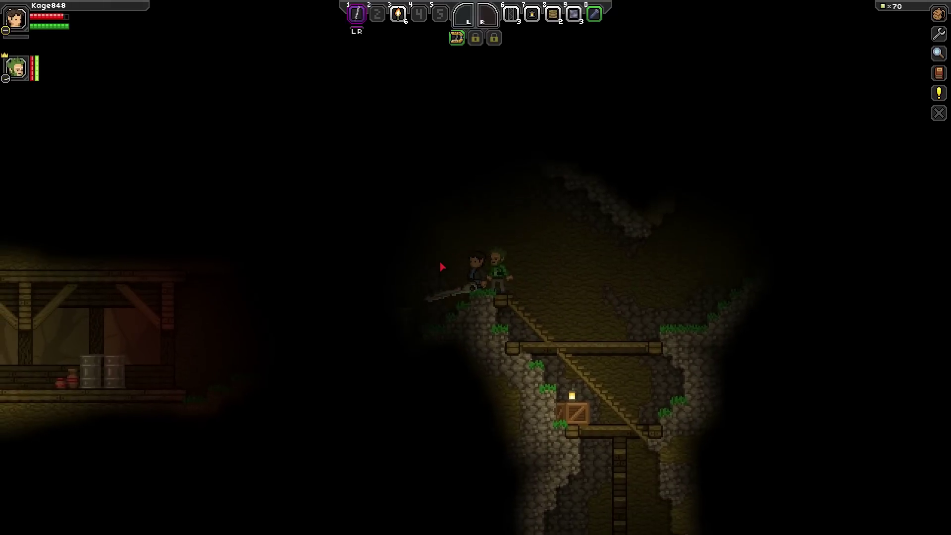
# Step: Place a torch on the cave wall and take the torches and pixels from the large wooden crate
pyautogui.press('a')
pyautogui.press('3')
pyautogui.click(375, 261)
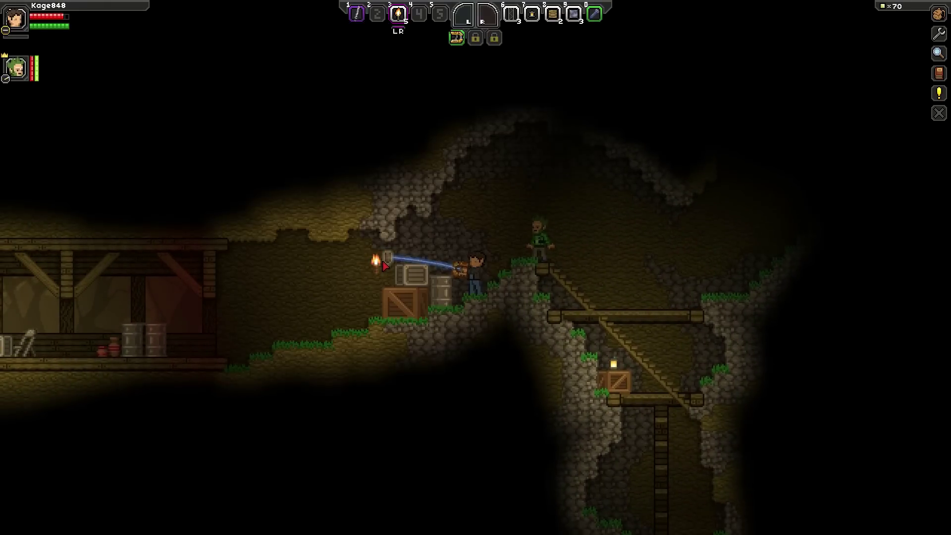
pyautogui.press('e')
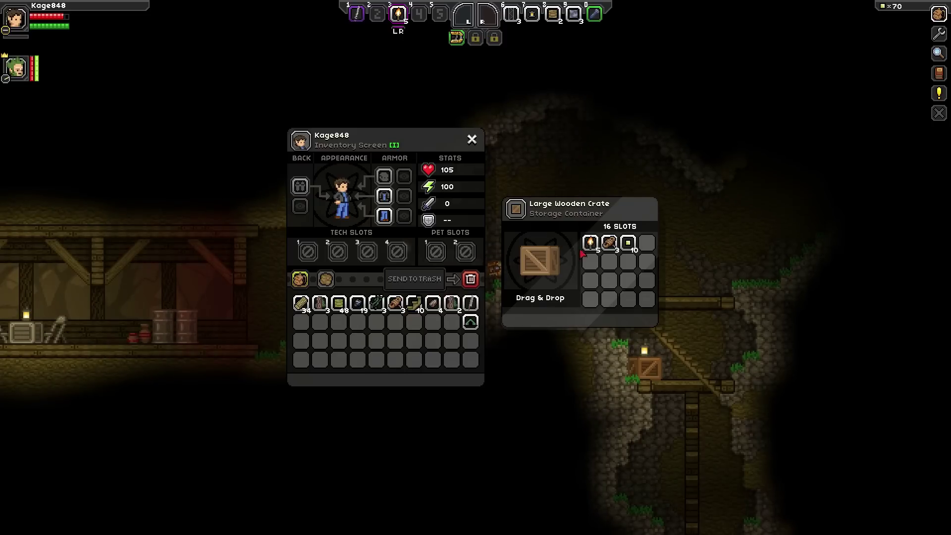
pyautogui.click(590, 243)
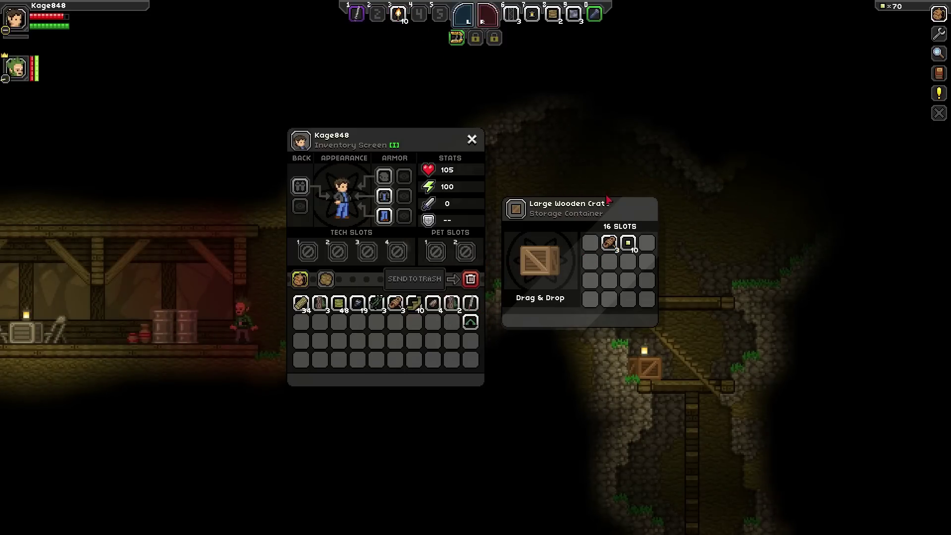
pyautogui.click(401, 308)
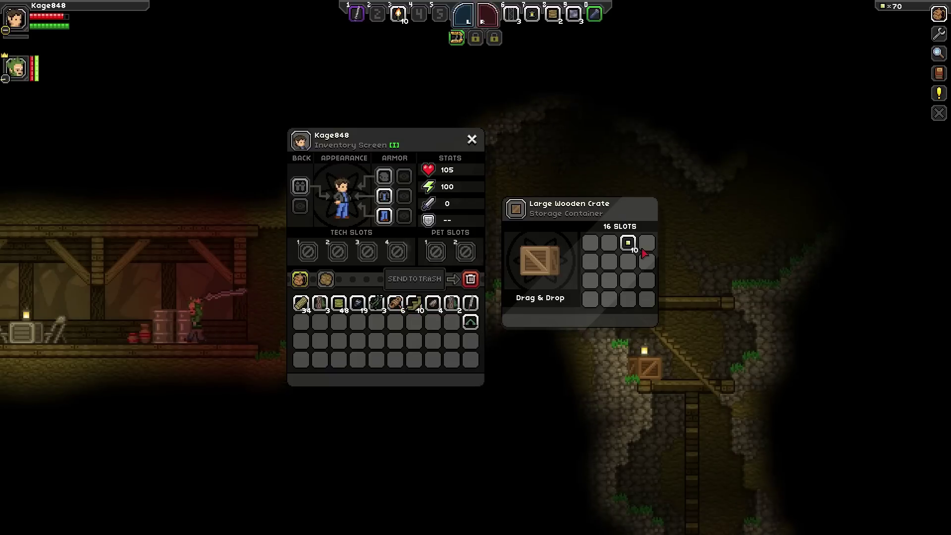
pyautogui.click(629, 244)
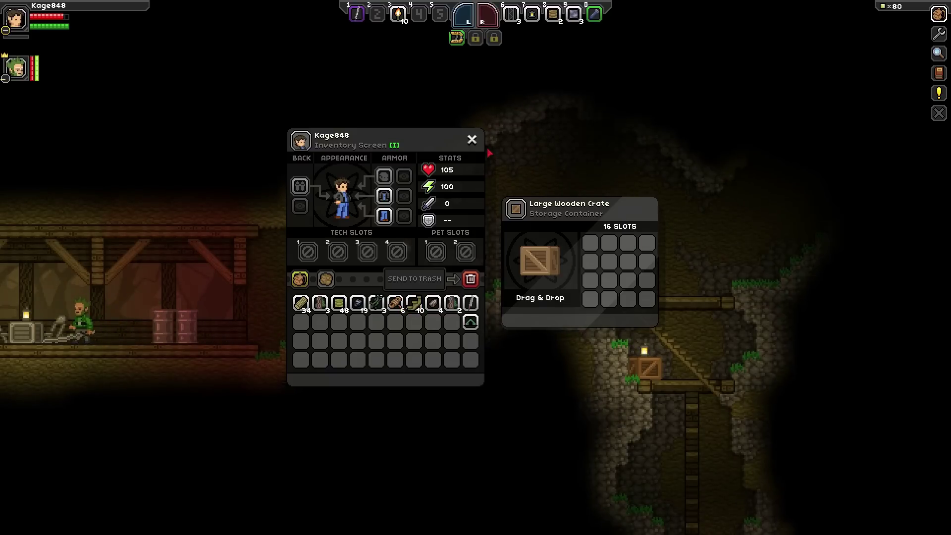
pyautogui.press('Escape')
# Step: Walk back to the metal crate and check that its storage is empty
pyautogui.press('a')
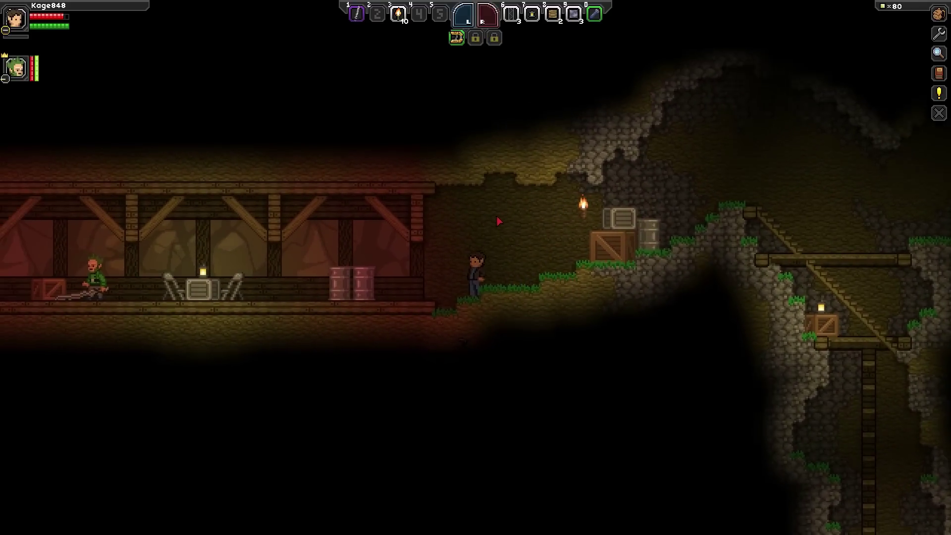
pyautogui.press('d')
pyautogui.click(499, 259)
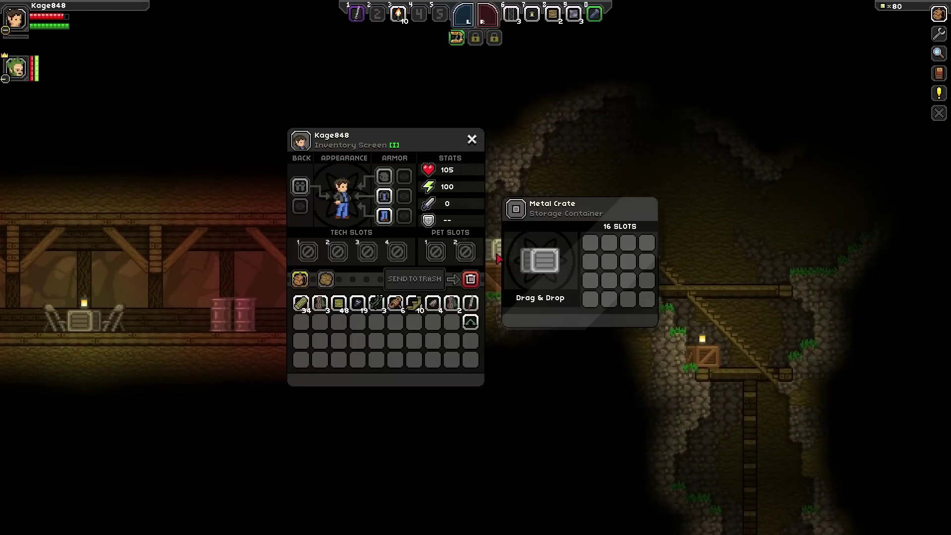
pyautogui.press('Escape')
# Step: Walk west out of the shelter to the stacked wooden crates with slot 1 selected
pyautogui.press('a')
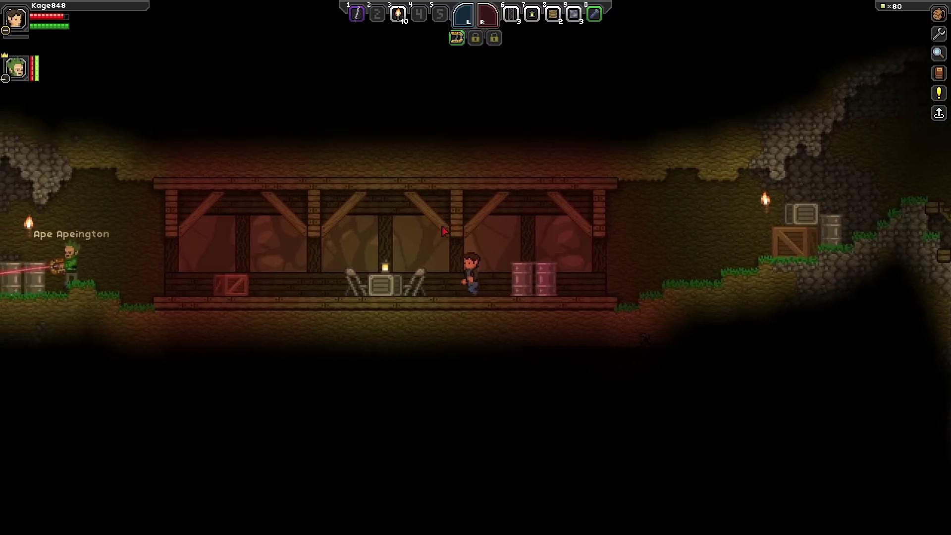
pyautogui.press('a')
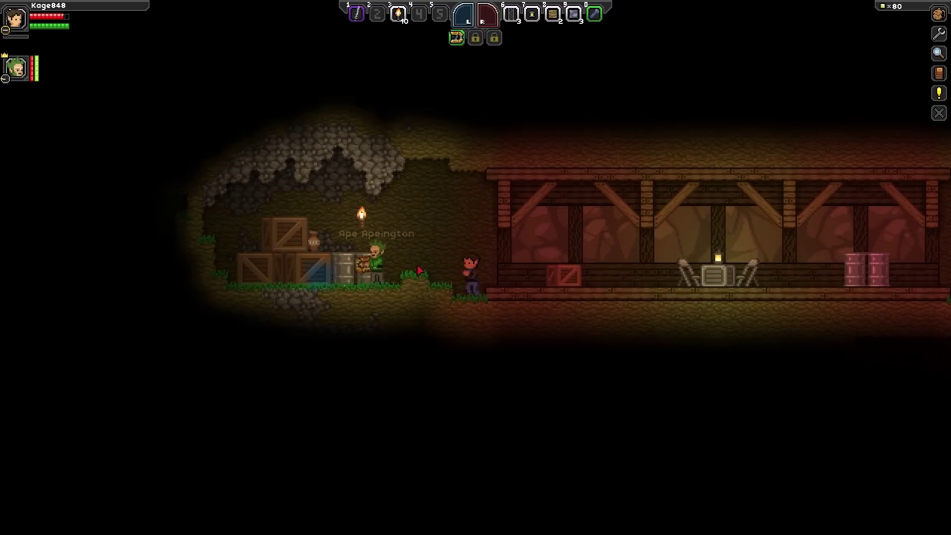
pyautogui.press('a')
pyautogui.press('1')
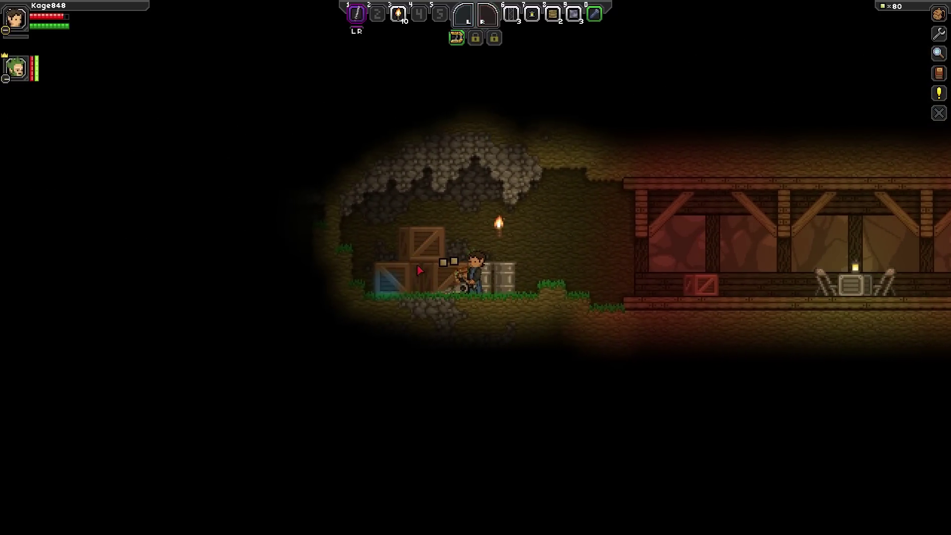
pyautogui.press('a')
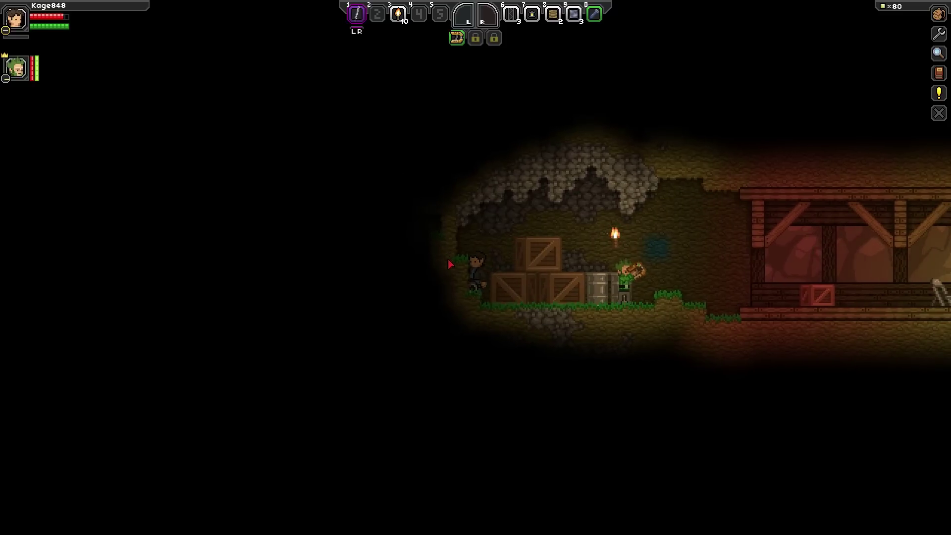
pyautogui.press('x')
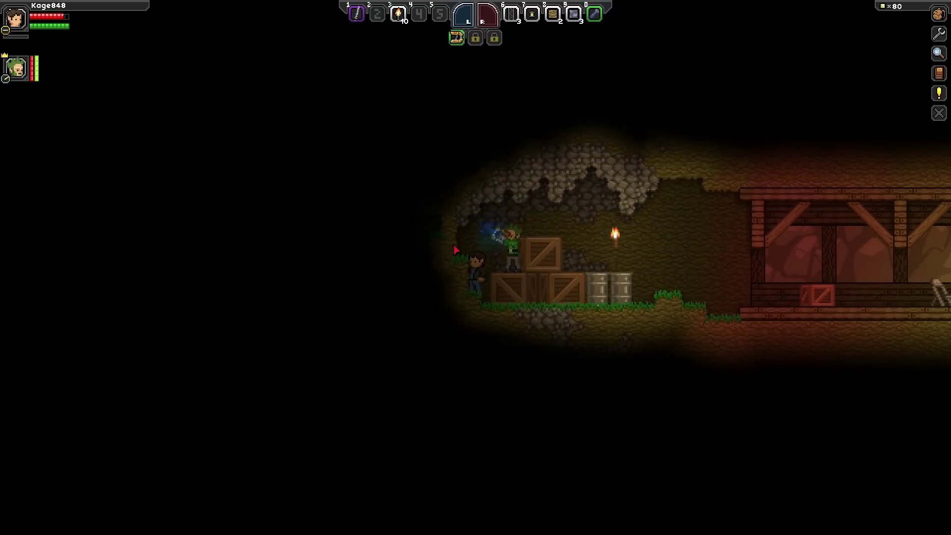
# Step: Dig away the dirt at the cave's west end and place a torch on the wall
pyautogui.moveTo(455, 250)
pyautogui.mouseDown()
pyautogui.moveTo(452, 269)
pyautogui.moveTo(448, 241)
pyautogui.mouseUp()
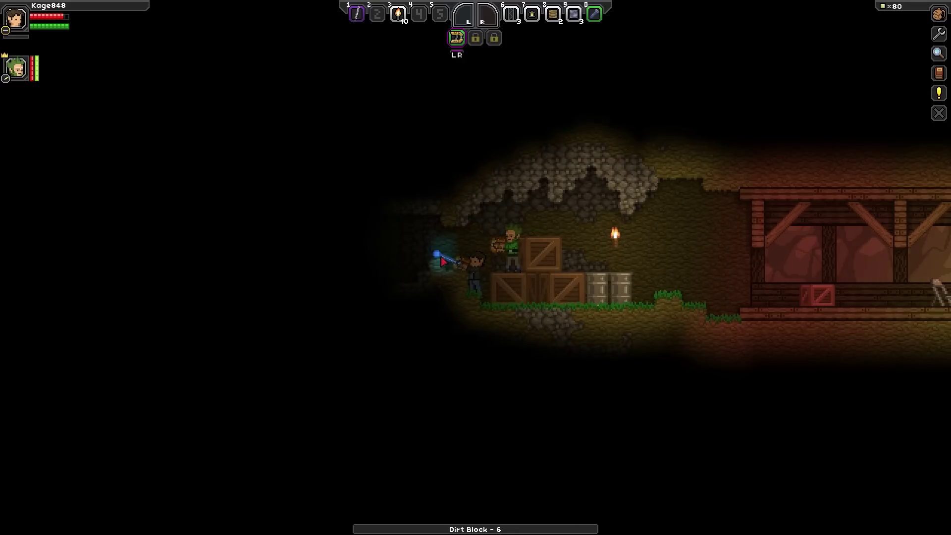
pyautogui.press('a')
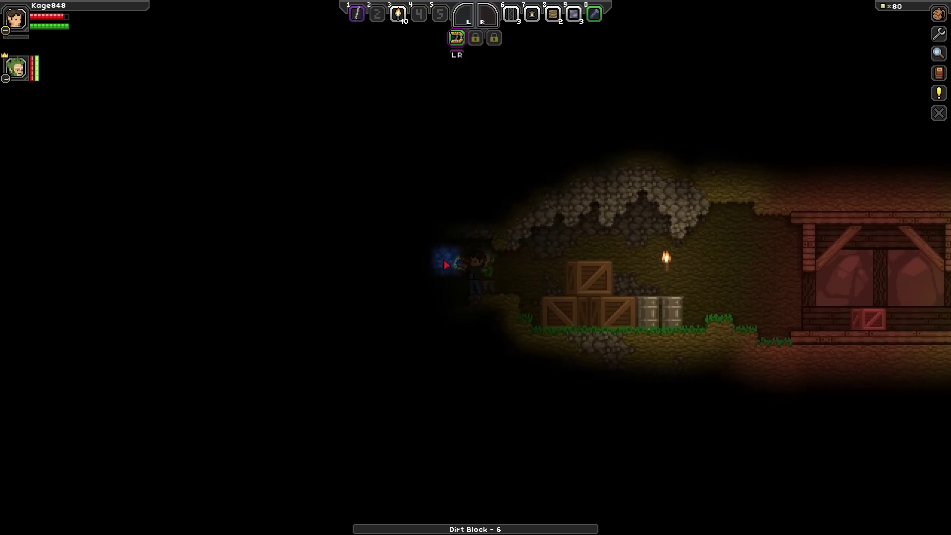
pyautogui.press('3')
pyautogui.click(329, 265)
pyautogui.press('a')
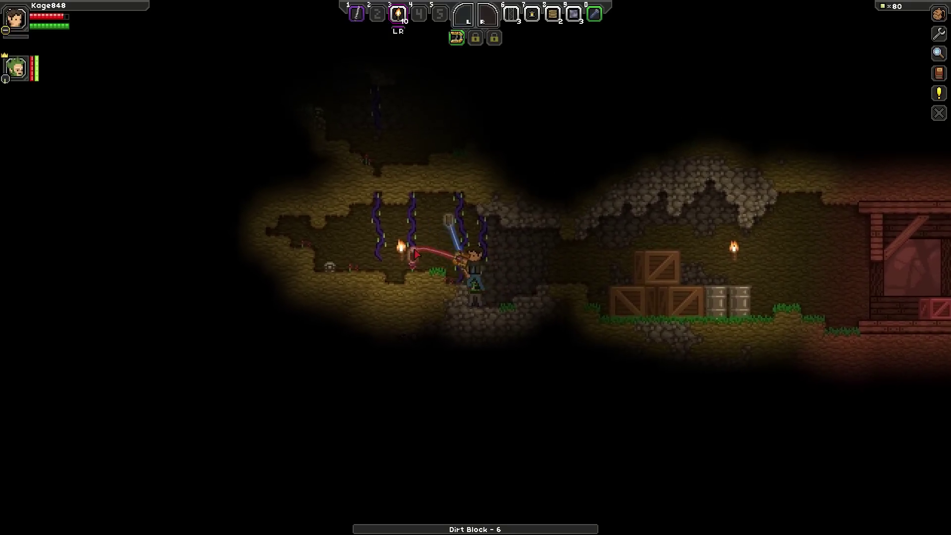
pyautogui.press('1')
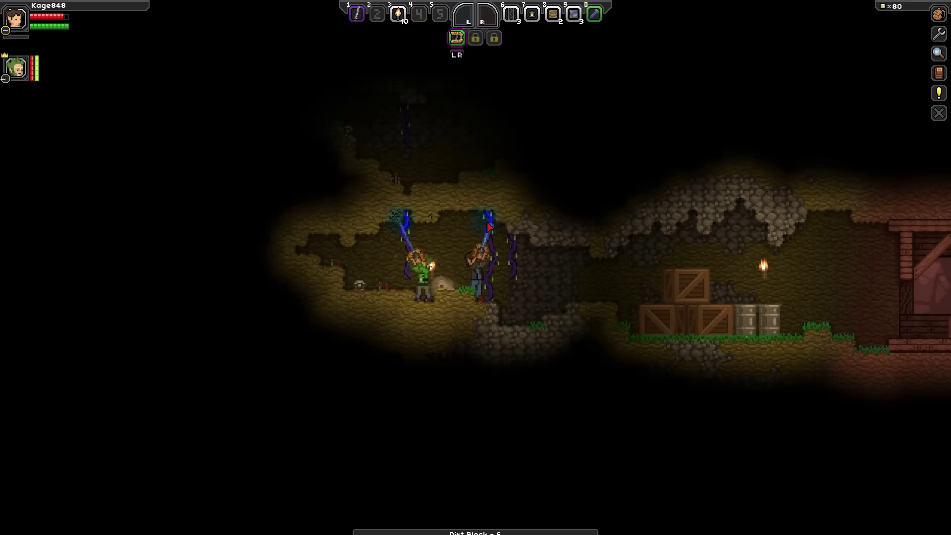
# Step: Mine the hanging vines for plant fibre, climb into the upper tunnel and light it with a torch
pyautogui.moveTo(489, 226)
pyautogui.mouseDown()
pyautogui.moveTo(504, 240)
pyautogui.moveTo(469, 253)
pyautogui.mouseUp()
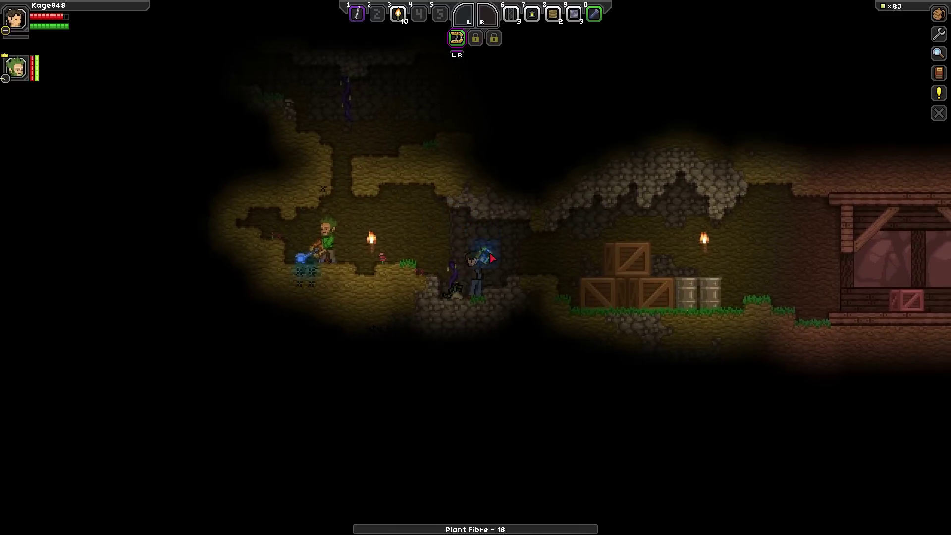
pyautogui.press('a')
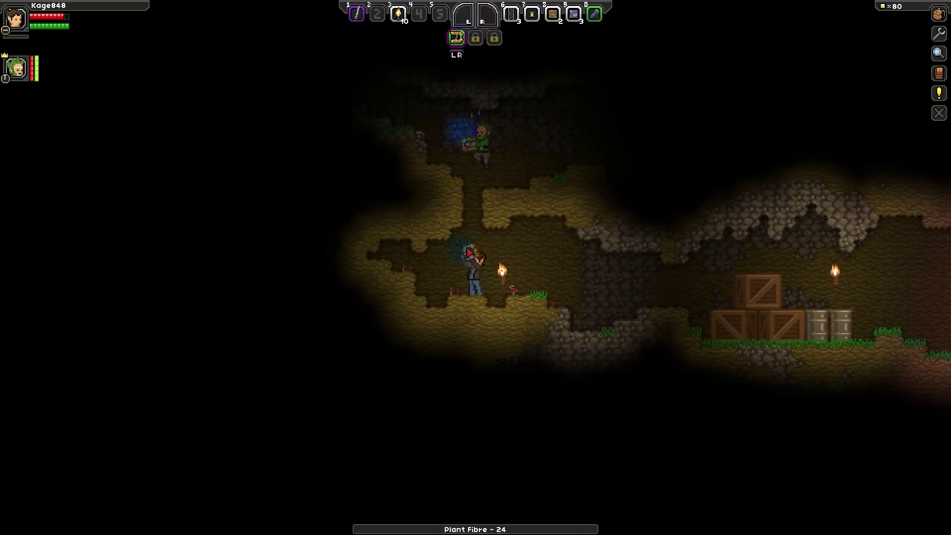
pyautogui.press('space')
pyautogui.press('d')
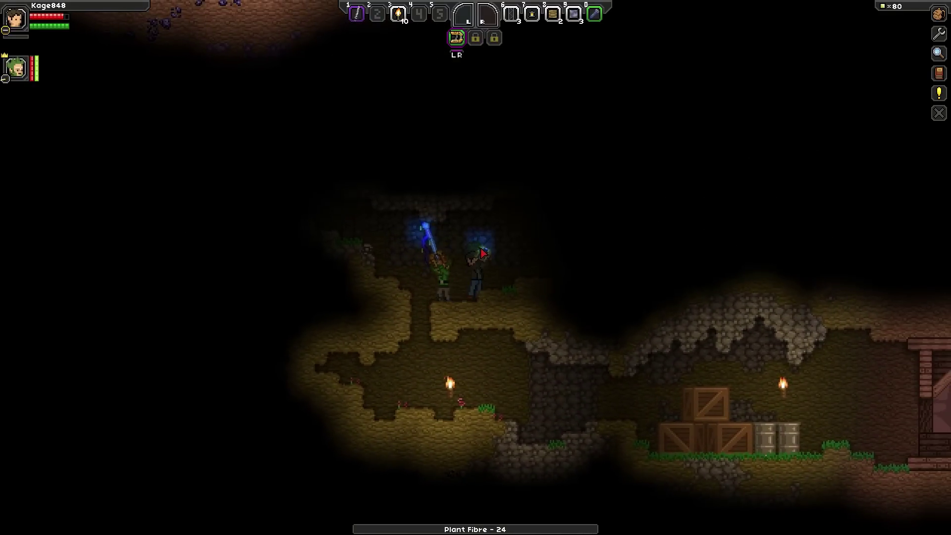
pyautogui.press('3')
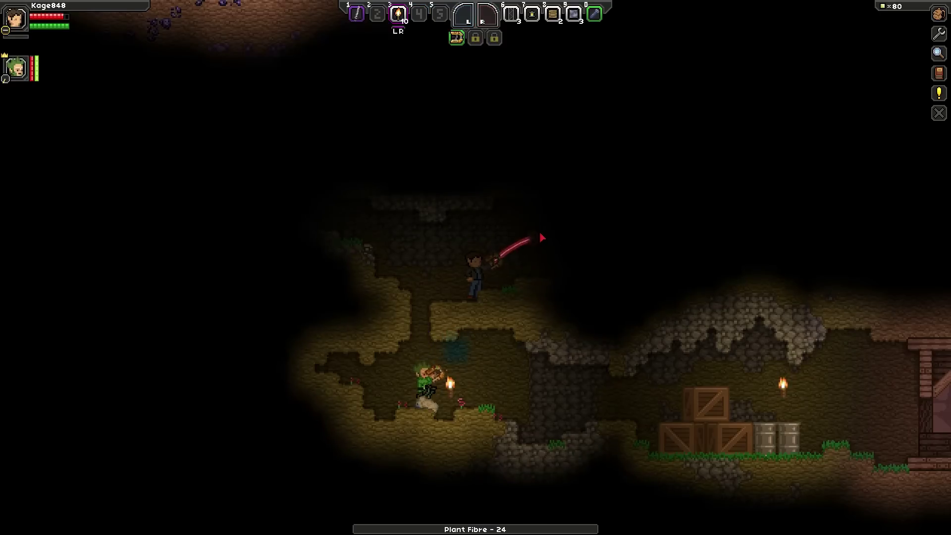
pyautogui.click(560, 231)
# Step: Walk right onto higher ground and mine another hanging vine for plant fibre
pyautogui.press('d')
pyautogui.press('r')
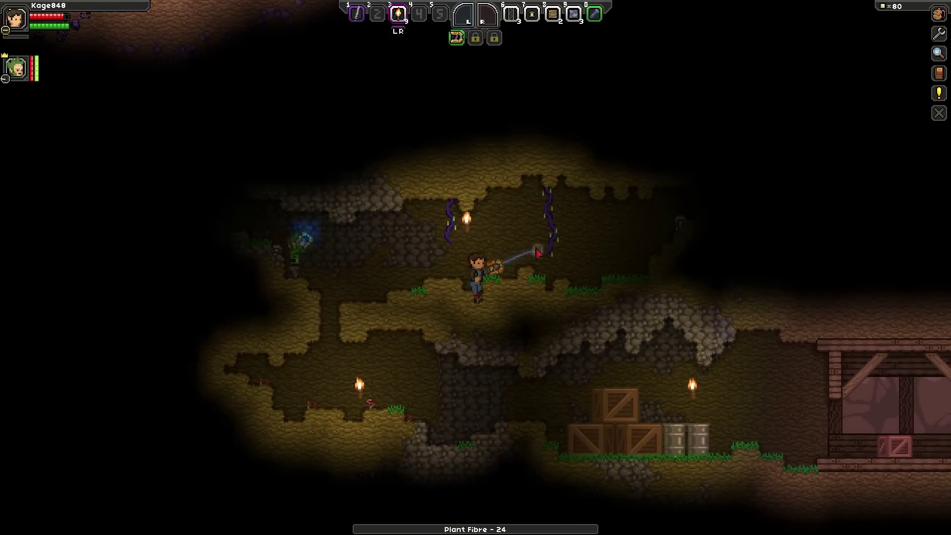
pyautogui.press('d')
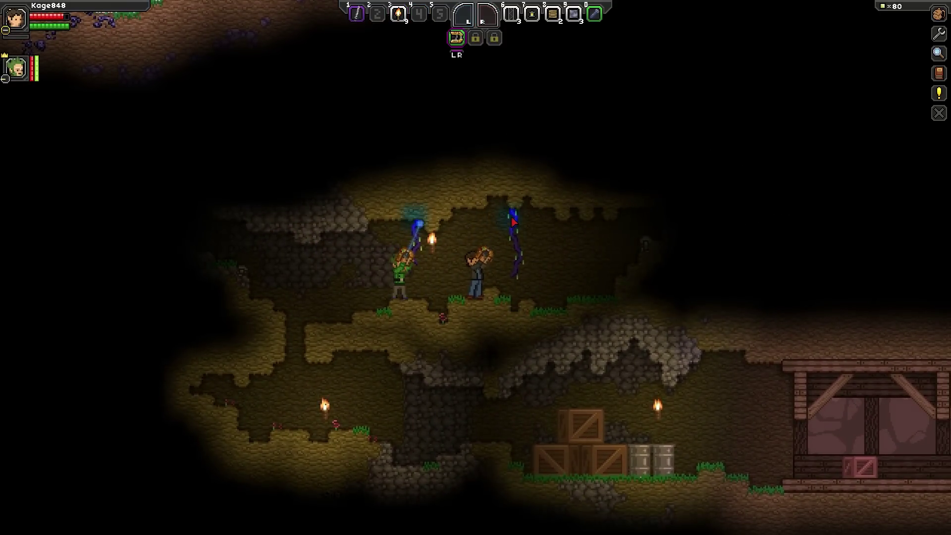
pyautogui.click(512, 221)
pyautogui.press('d')
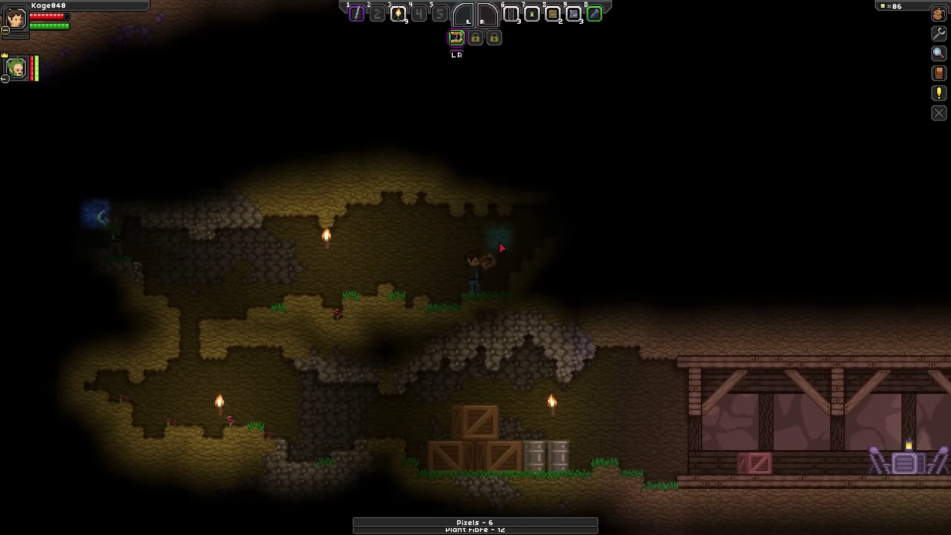
pyautogui.press('a')
# Step: Jump up to the upper-left ledge beside the companion and start mining the block above
pyautogui.press('space')
pyautogui.press('a')
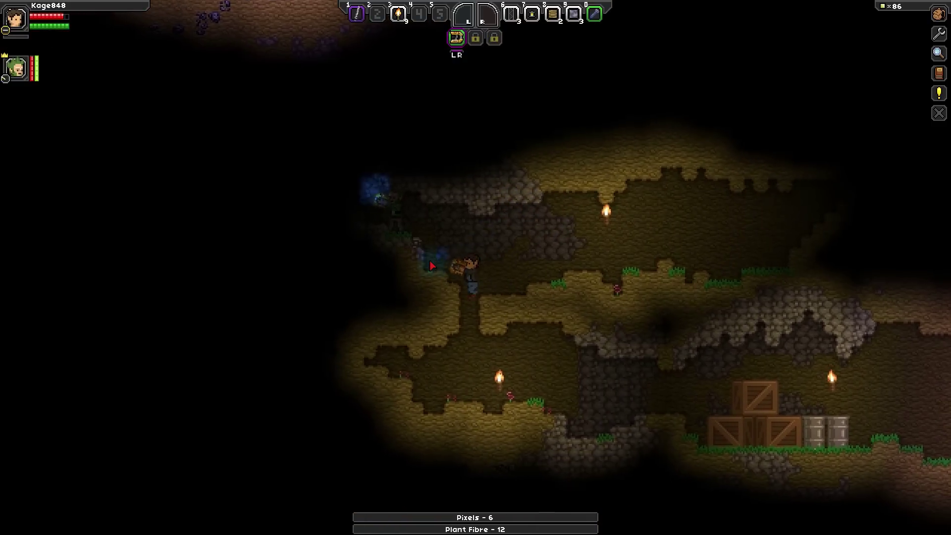
pyautogui.press('space')
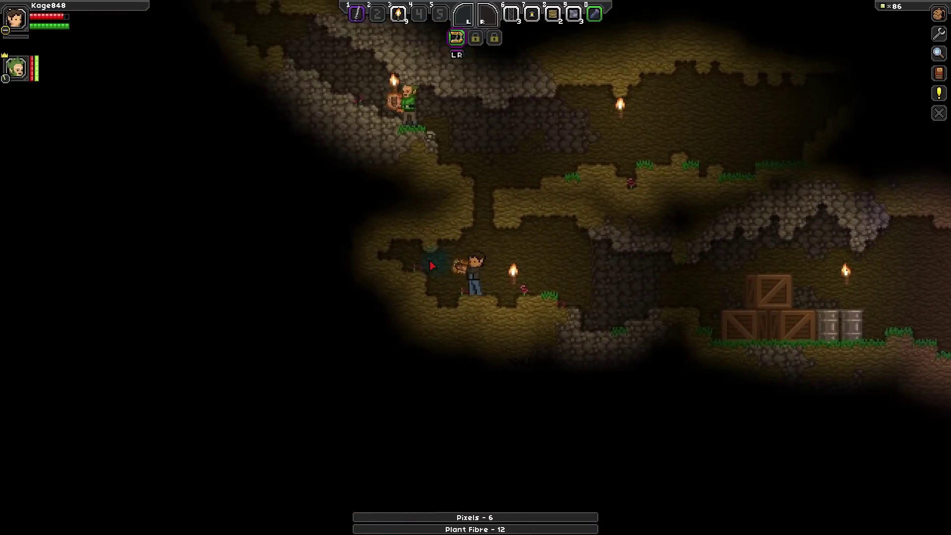
pyautogui.press('space')
pyautogui.press('space')
pyautogui.press('a')
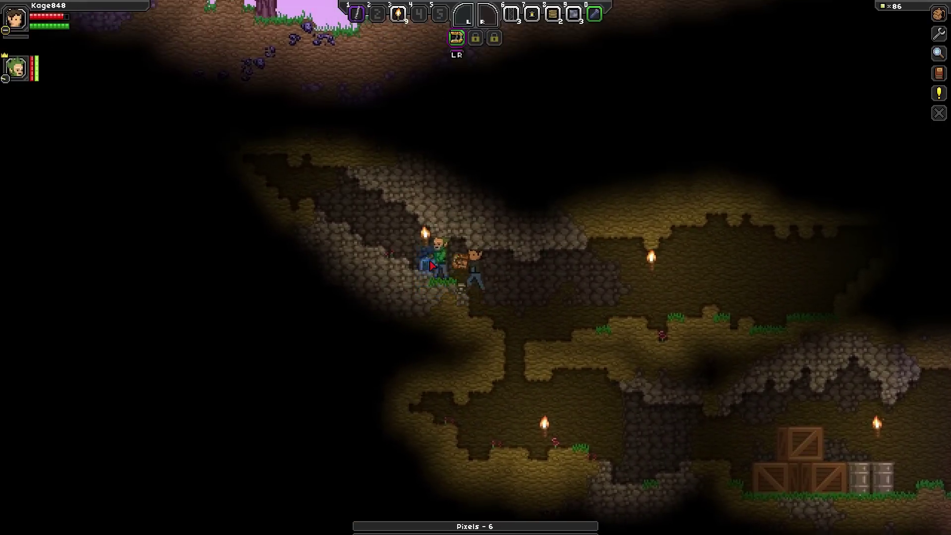
pyautogui.press('1')
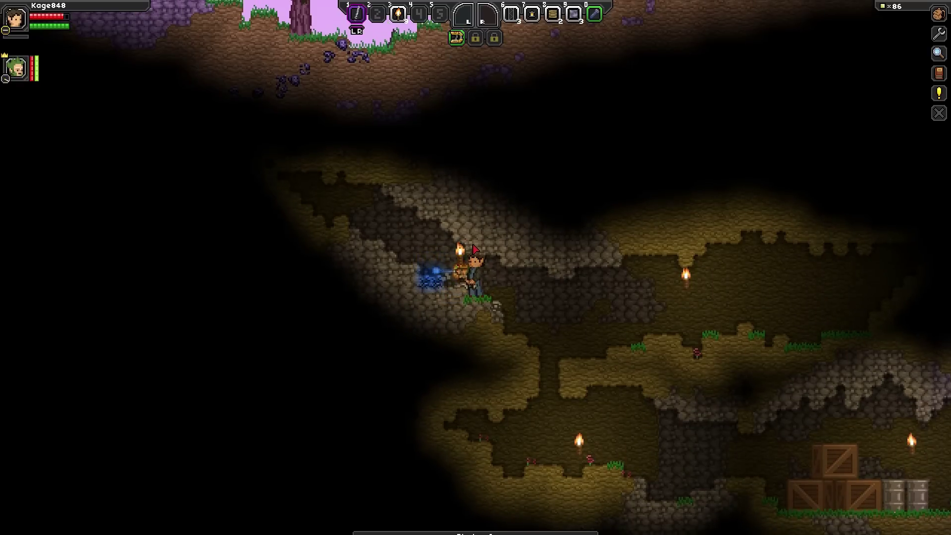
pyautogui.press('r')
pyautogui.click(476, 249)
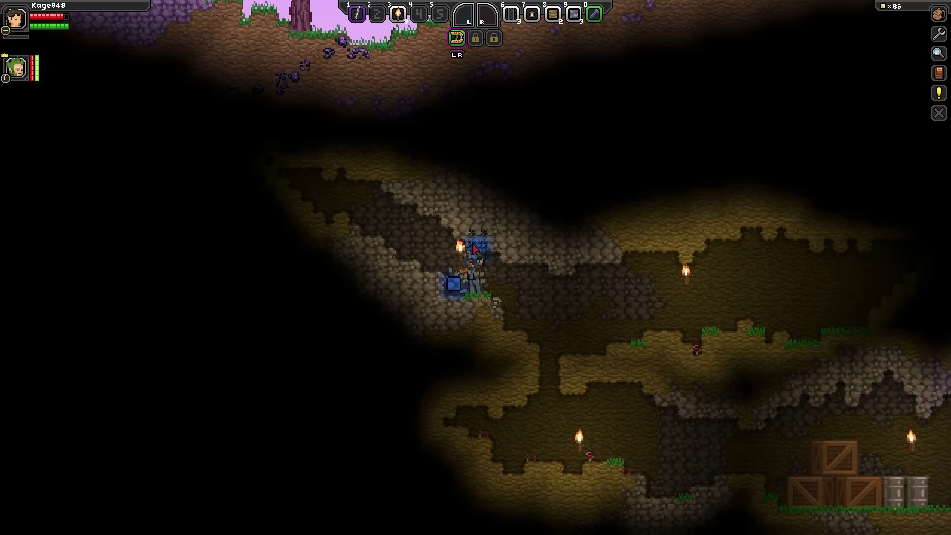
# Step: Mine the dirt shaft upward, collecting 2 coal, and jump out onto the forest surface
pyautogui.press('a')
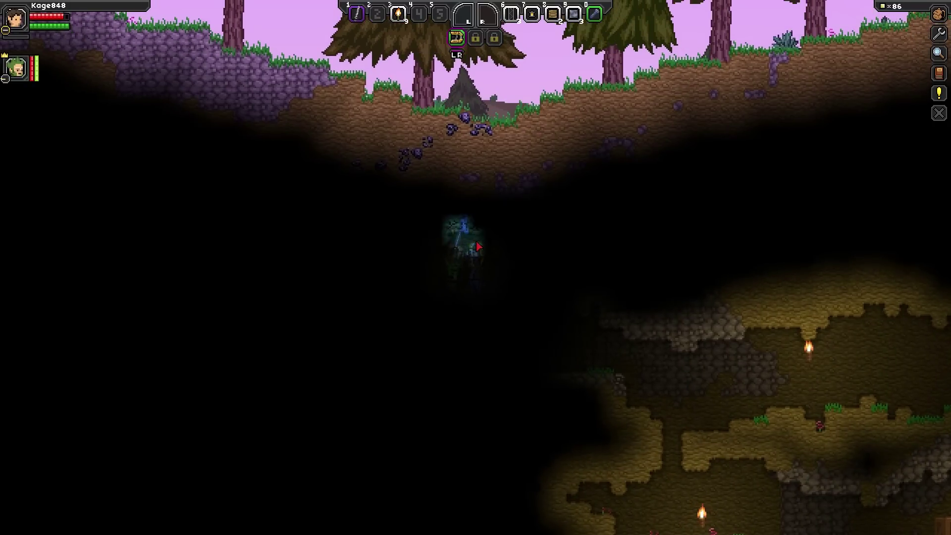
pyautogui.press('a')
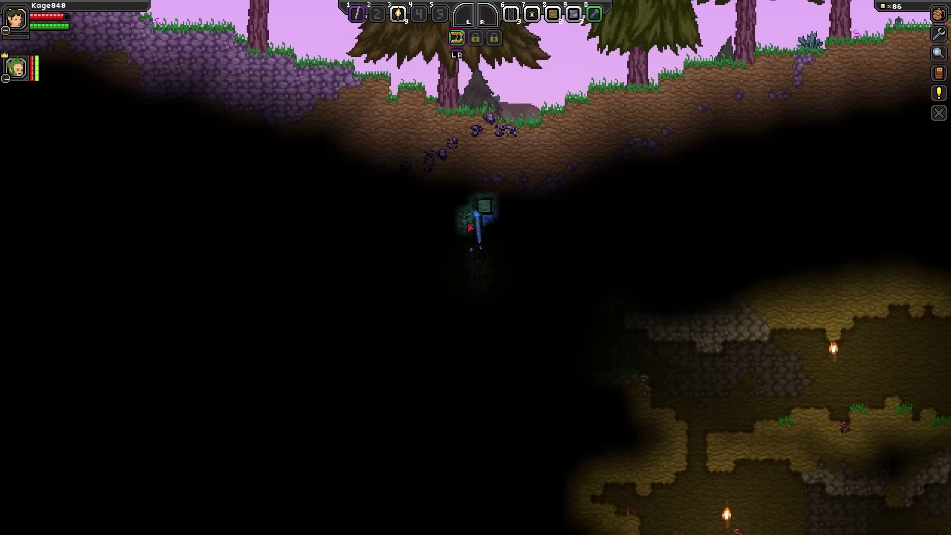
pyautogui.moveTo(470, 204)
pyautogui.mouseDown()
pyautogui.moveTo(467, 243)
pyautogui.moveTo(453, 225)
pyautogui.mouseUp()
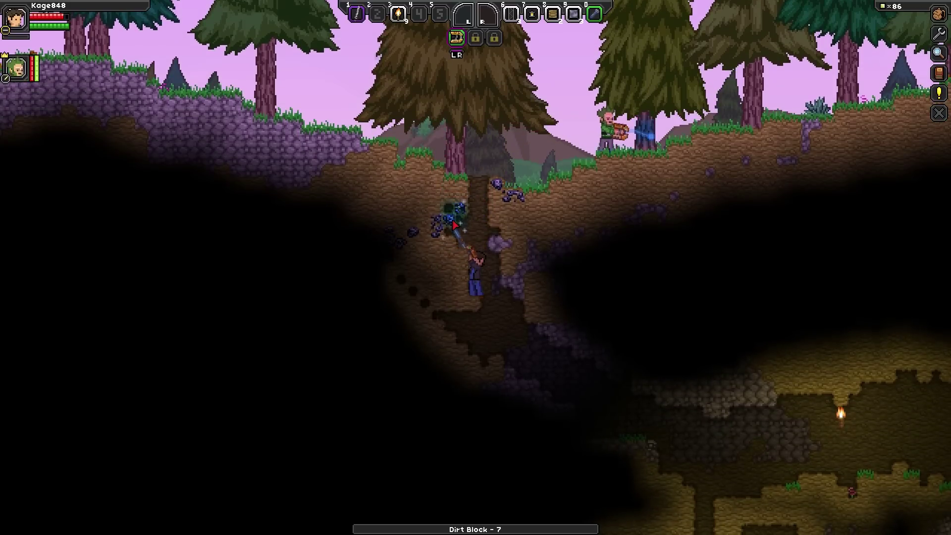
pyautogui.press('space')
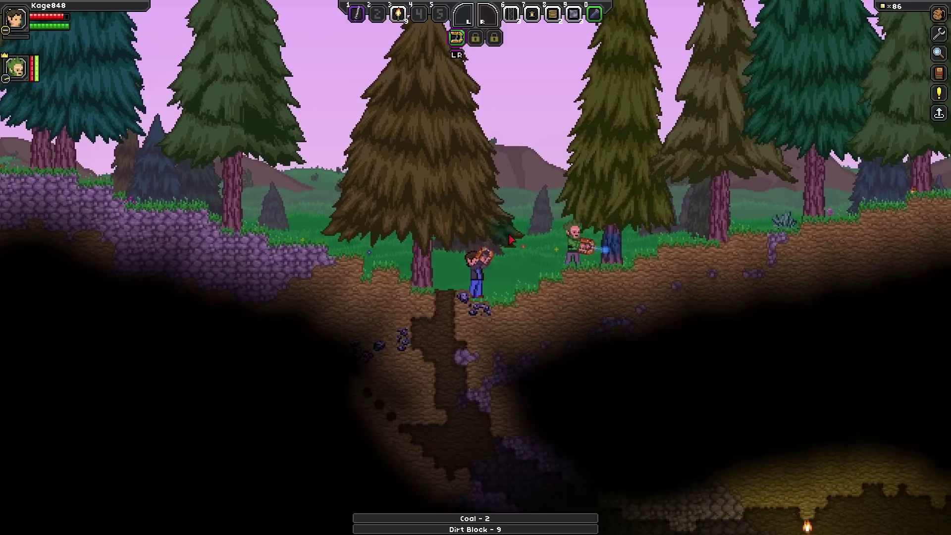
pyautogui.click(938, 92)
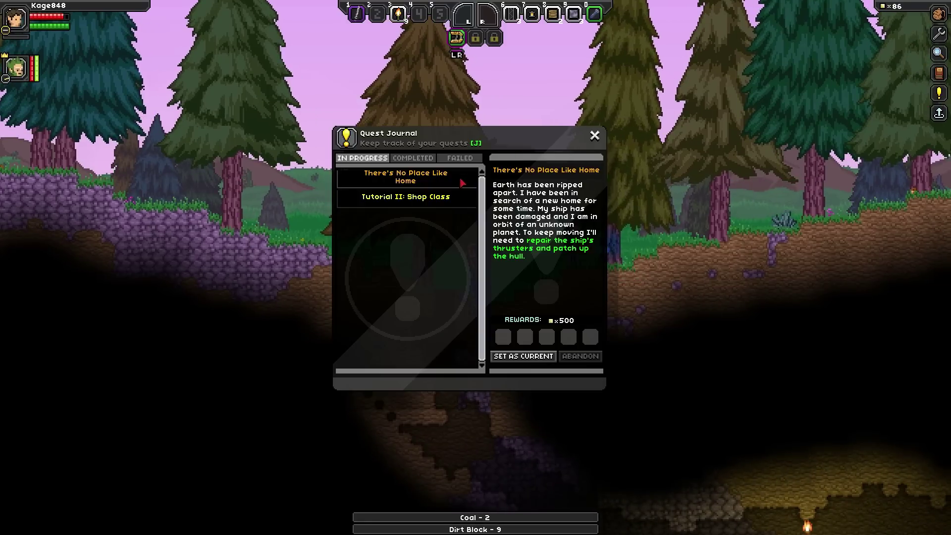
# Step: Read the Tutorial II: Shop Class quest details, then bring up Basic Crafting
pyautogui.click(455, 200)
pyautogui.click(628, 156)
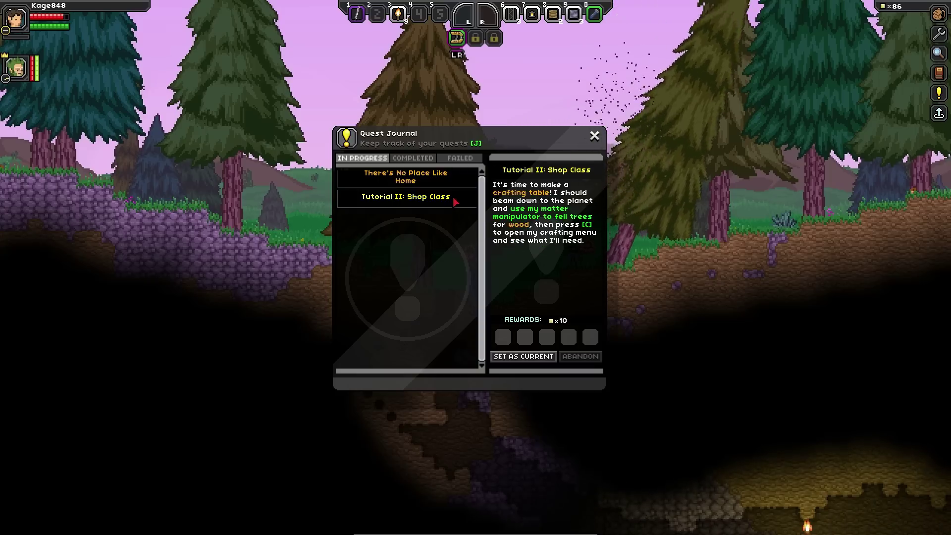
pyautogui.click(594, 135)
pyautogui.press('c')
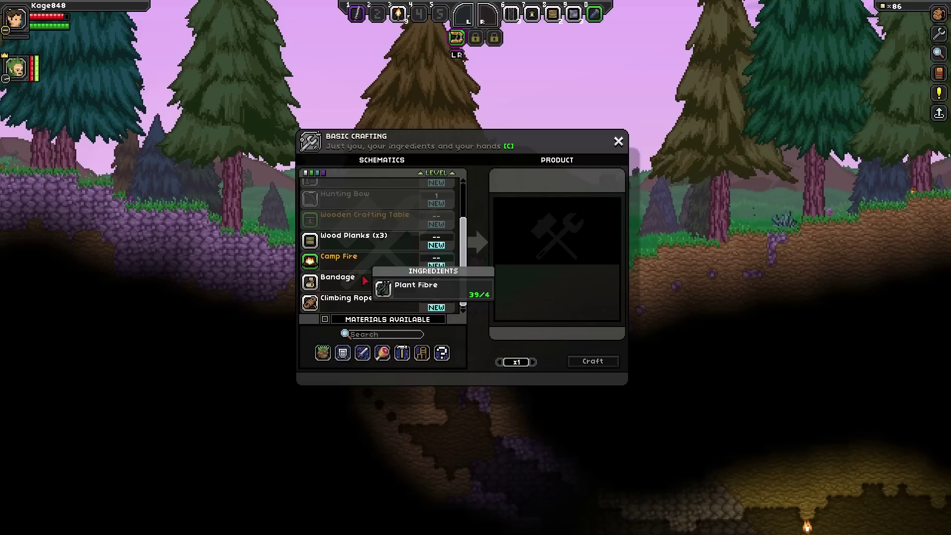
# Step: Craft one more Bandage to reach nine, then reopen Basic Crafting
pyautogui.click(362, 280)
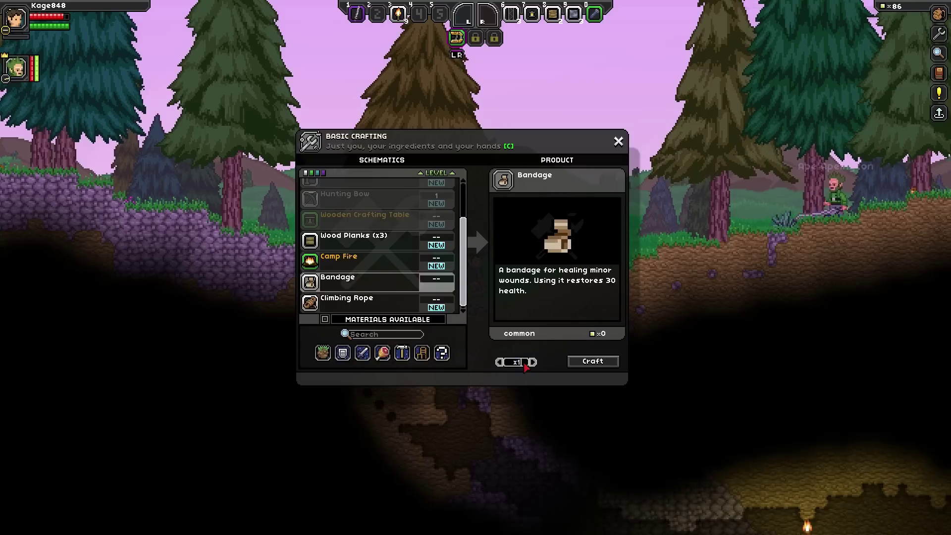
pyautogui.write('9')
pyautogui.click(585, 363)
pyautogui.press('d')
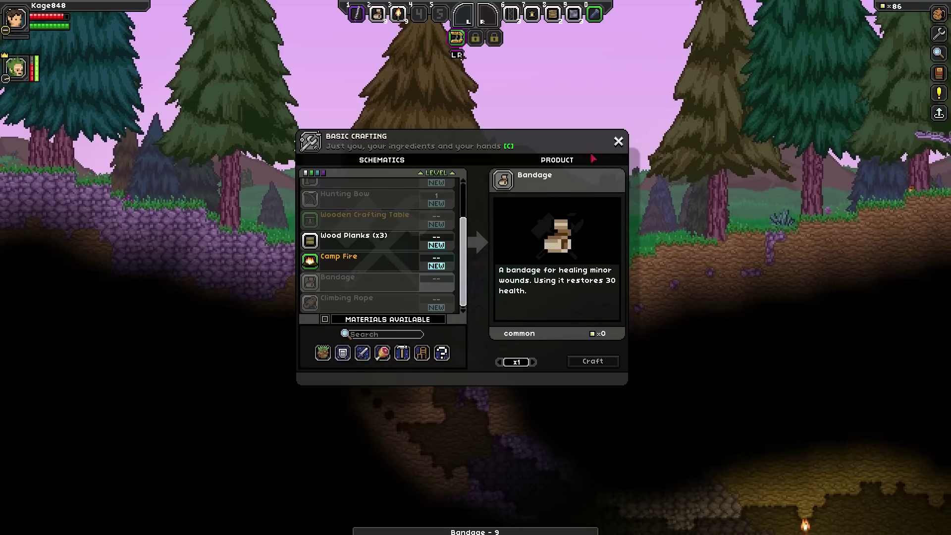
pyautogui.press('c')
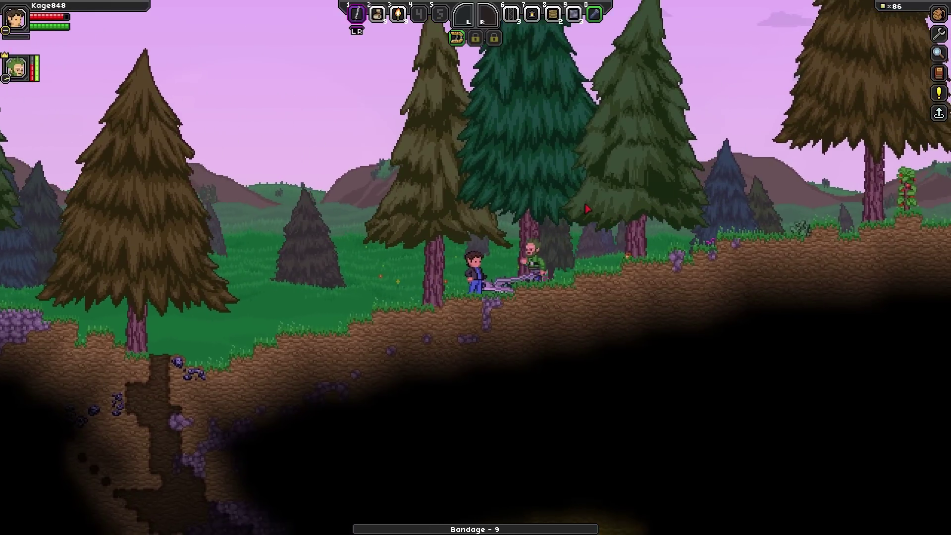
pyautogui.press('a')
pyautogui.press('c')
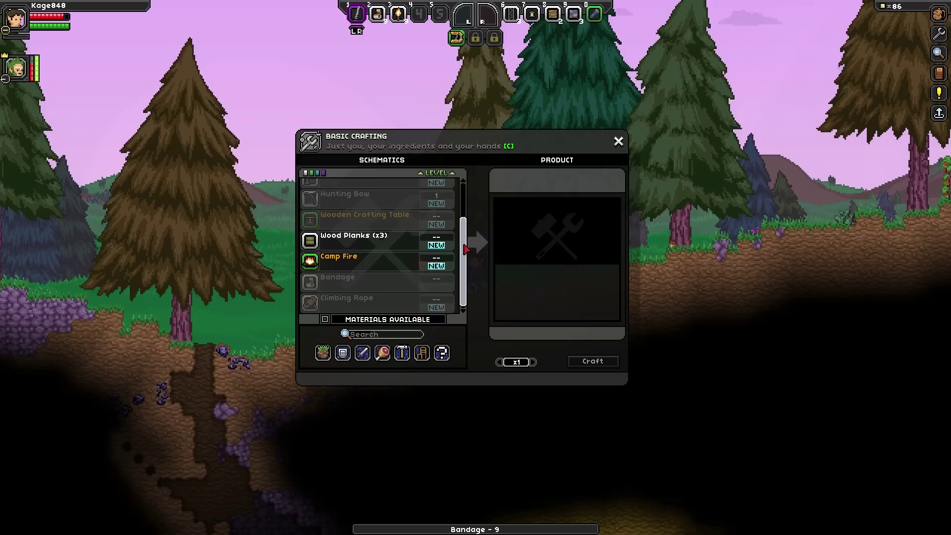
pyautogui.moveTo(349, 245)
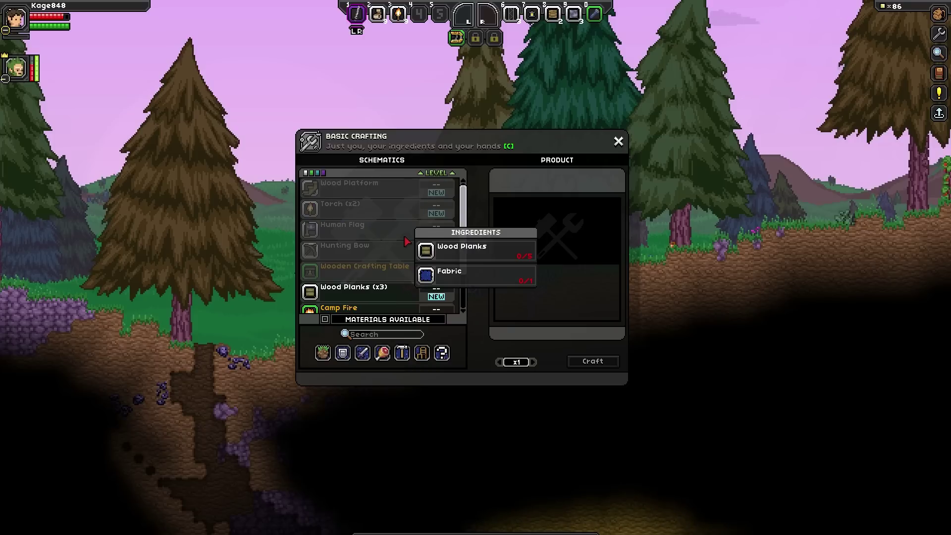
pyautogui.scroll(3, 407, 241)
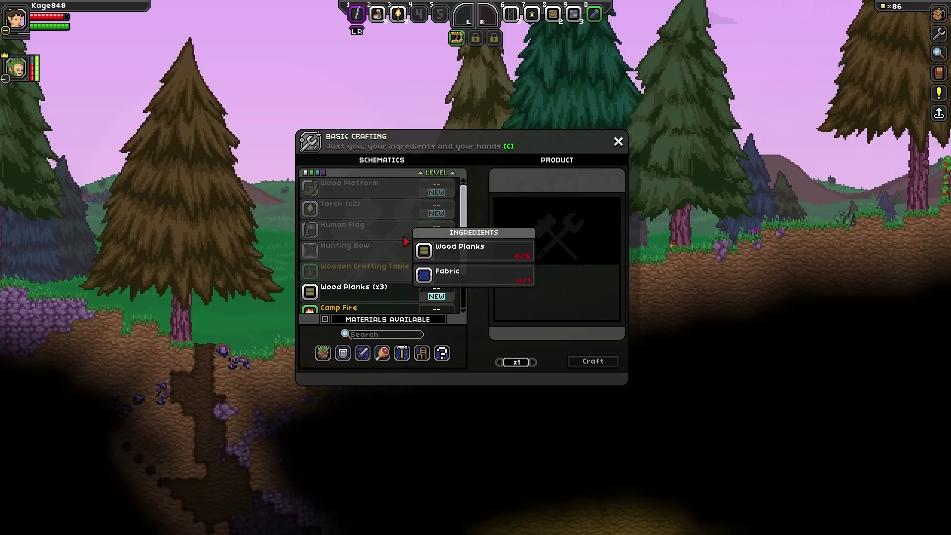
pyautogui.scroll(-3, 365, 272)
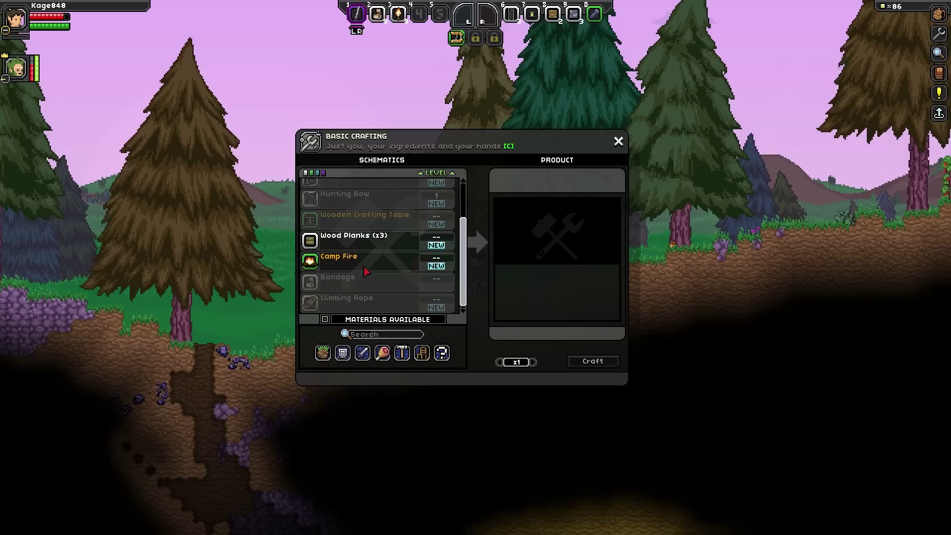
# Step: Craft two batches of Wood Planks to reach 60, then a Wooden Crafting Table
pyautogui.click(352, 246)
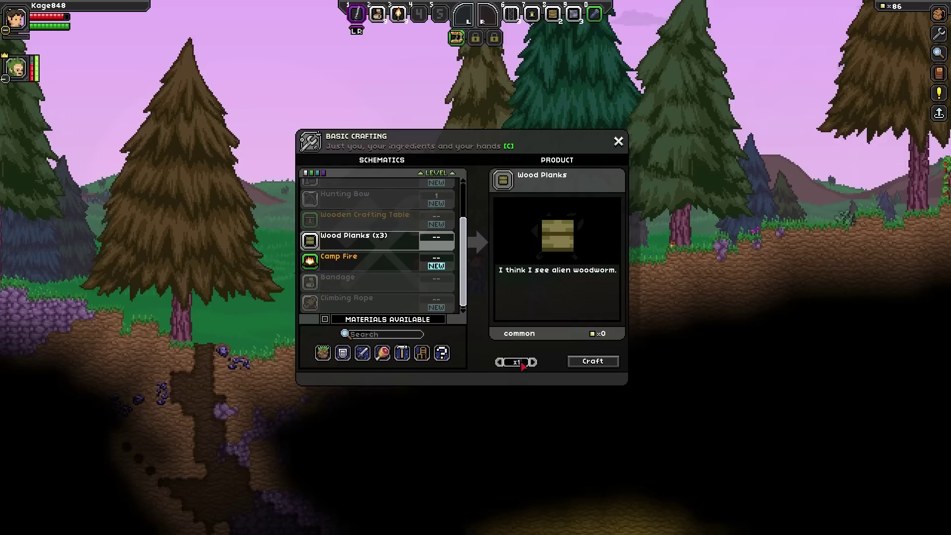
pyautogui.click(577, 361)
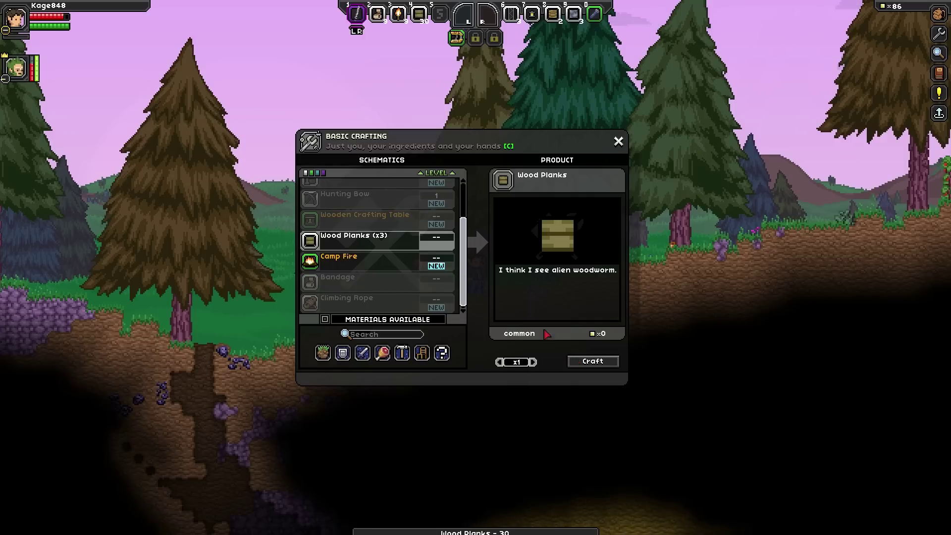
pyautogui.scroll(3, 450, 270)
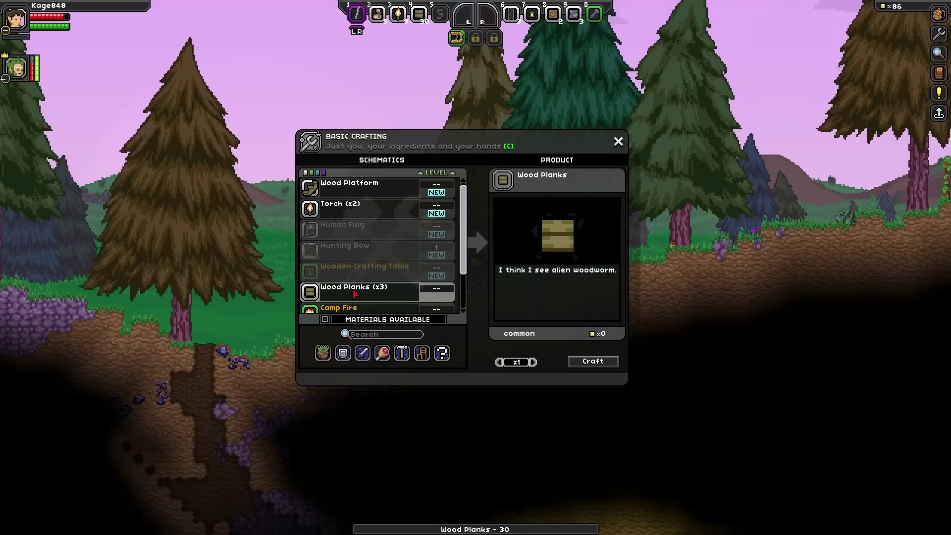
pyautogui.scroll(-3, 354, 277)
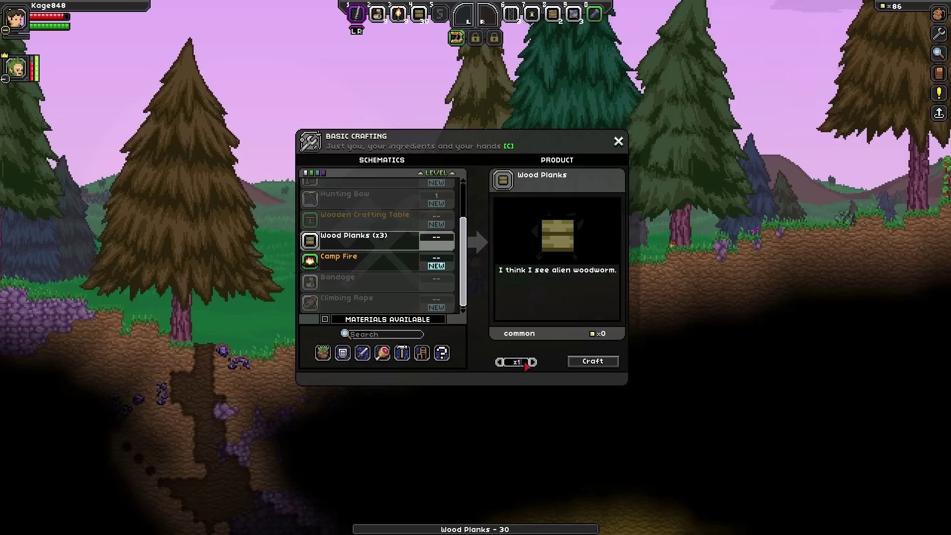
pyautogui.click(572, 362)
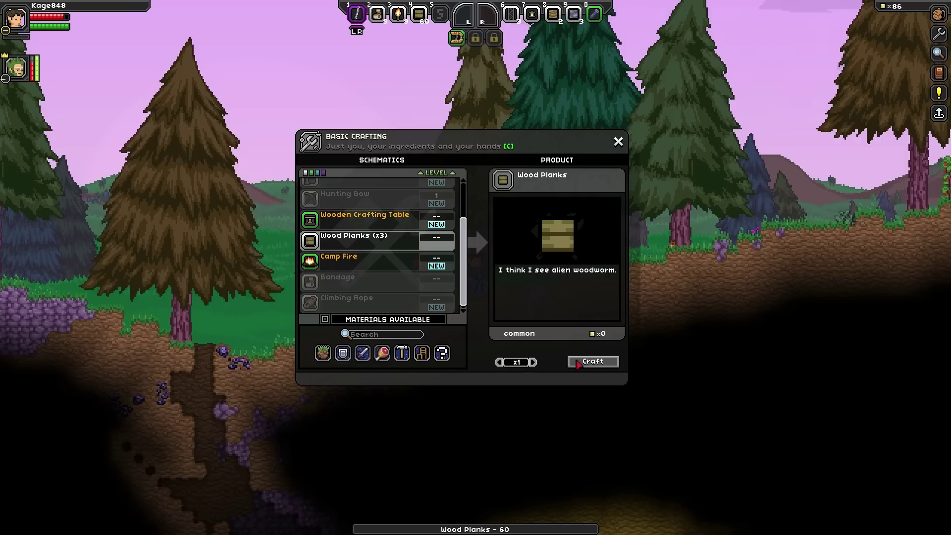
pyautogui.click(398, 223)
pyautogui.click(591, 361)
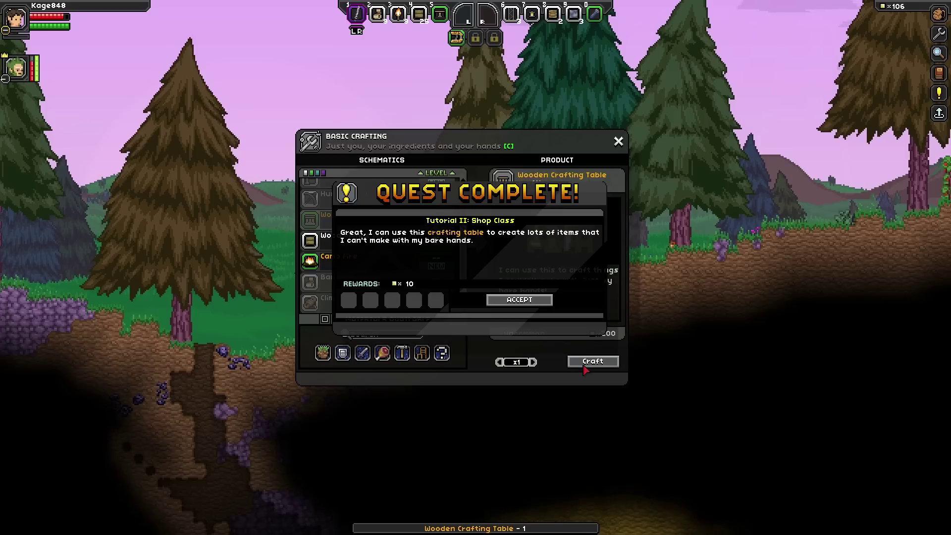
# Step: Acknowledge the Shop Class and Prepare Yourself completions, accept Food Fight, and close crafting
pyautogui.click(536, 302)
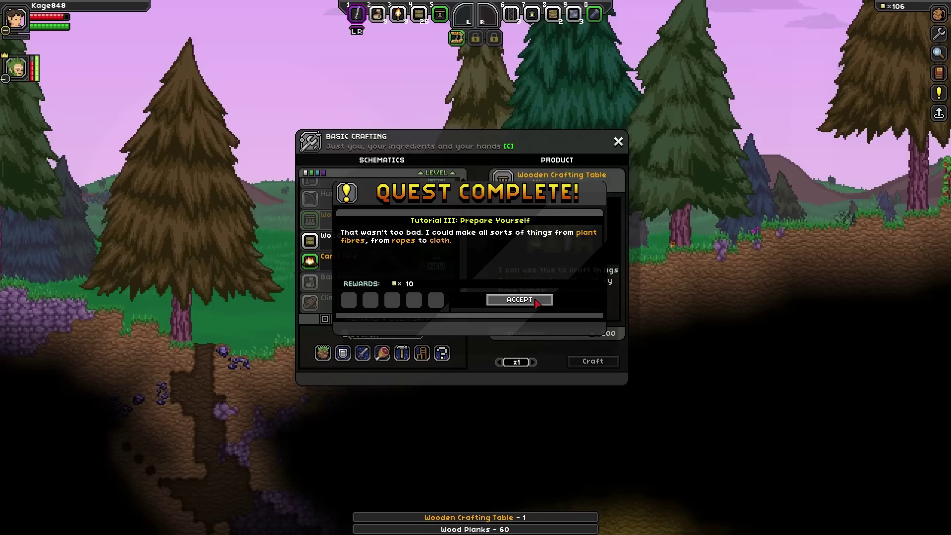
pyautogui.click(535, 302)
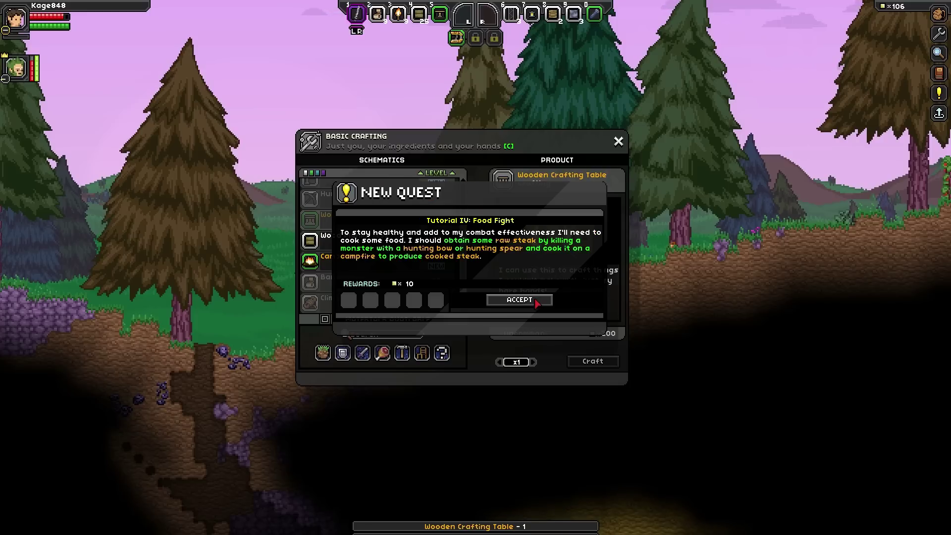
pyautogui.click(536, 301)
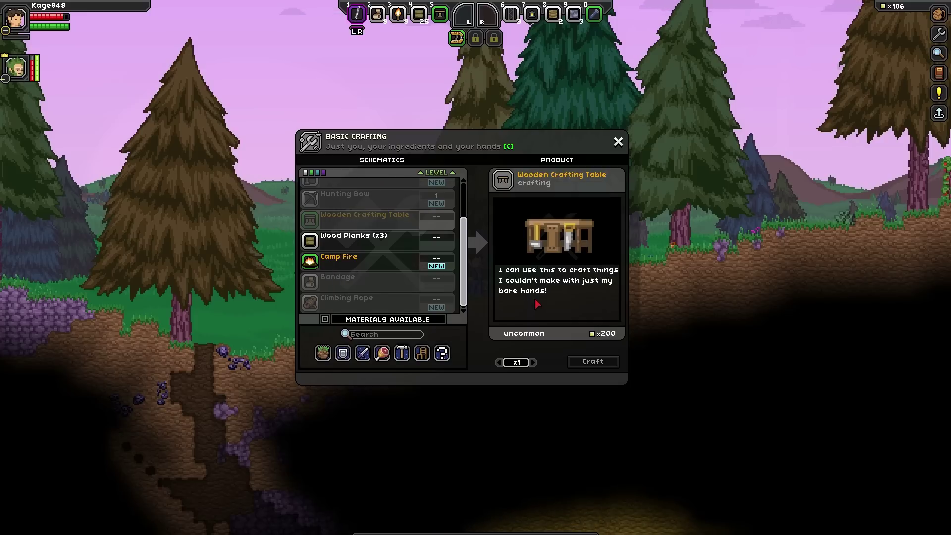
pyautogui.click(619, 141)
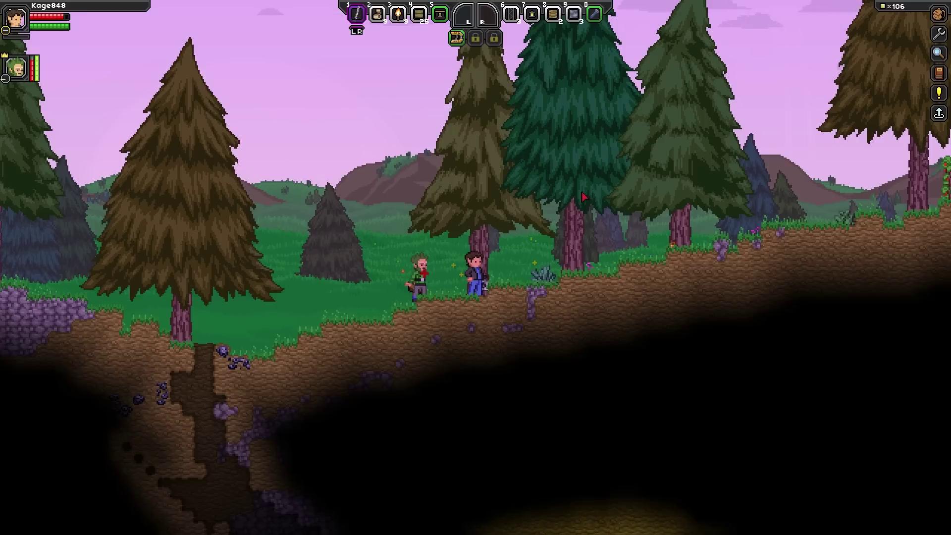
# Step: Compare the There's No Place Like Home and Tutorial IV: Food Fight quest details in the journal
pyautogui.press('j')
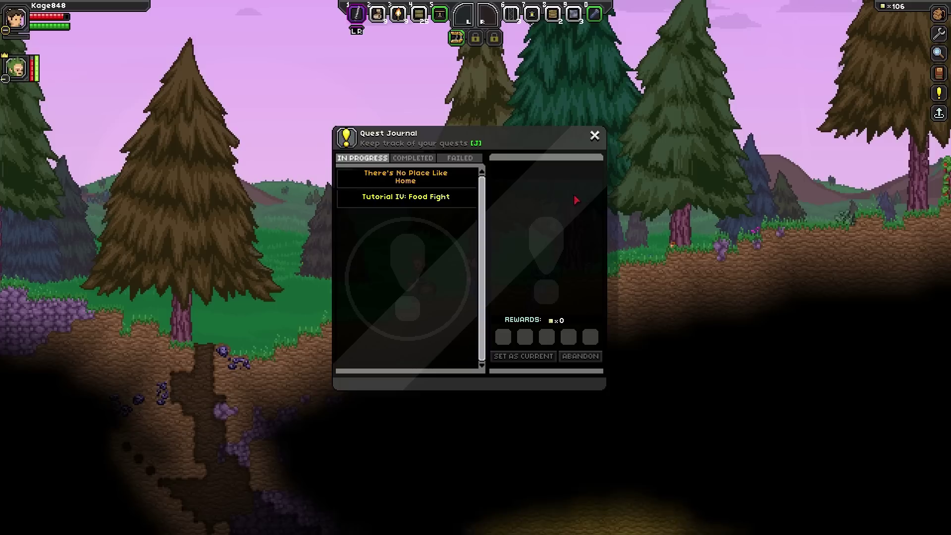
pyautogui.click(450, 183)
pyautogui.click(440, 199)
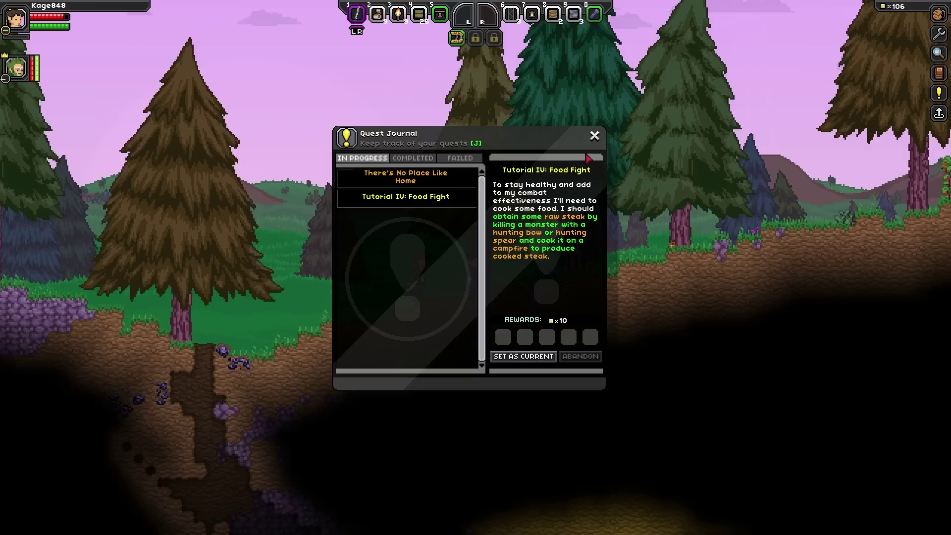
pyautogui.click(455, 179)
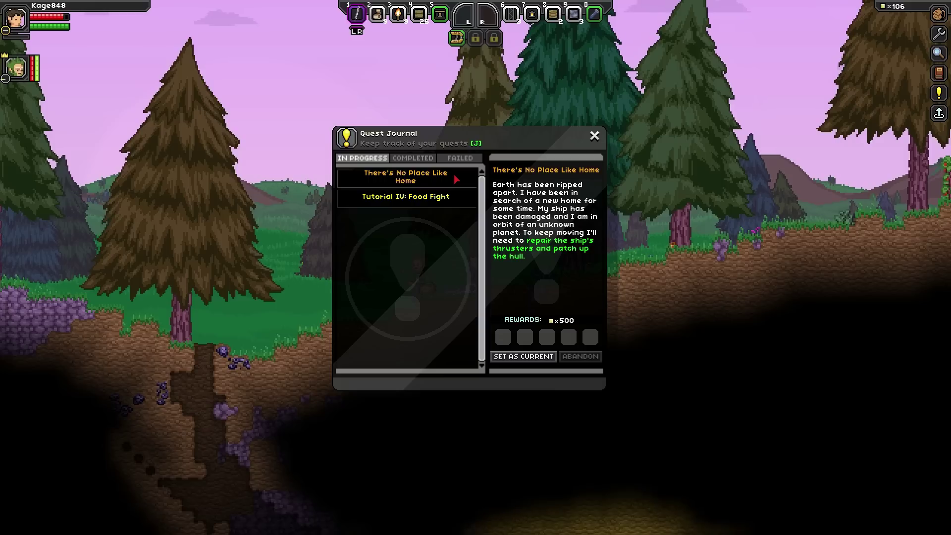
pyautogui.click(440, 201)
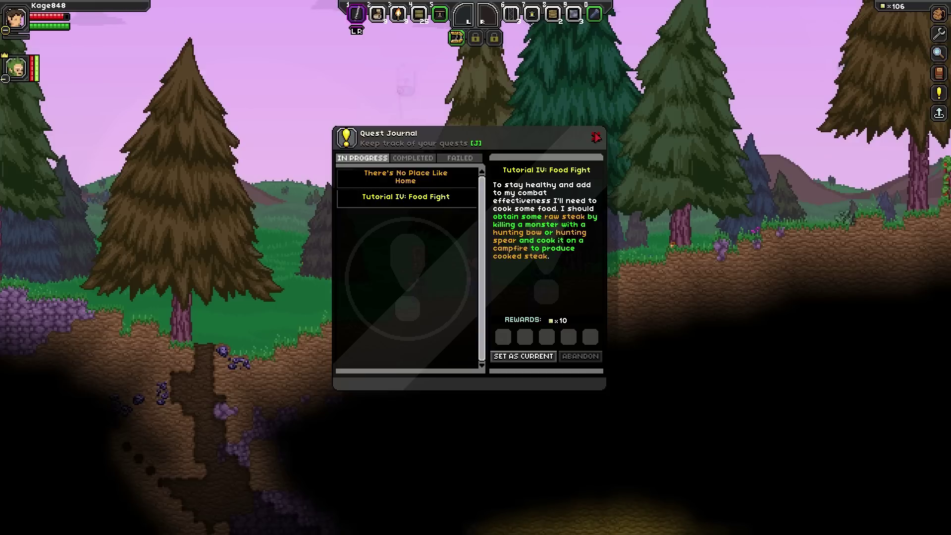
pyautogui.click(594, 136)
pyautogui.press('a')
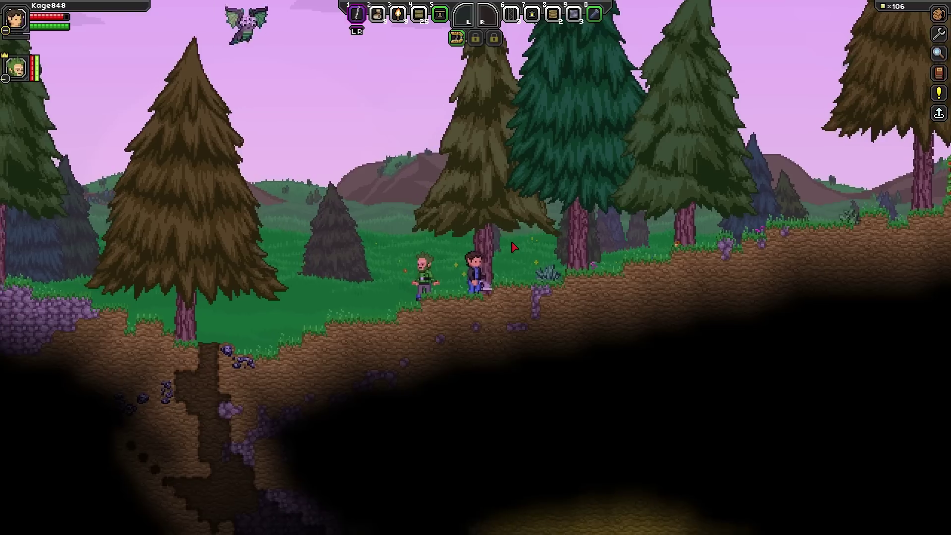
# Step: Browse the Basic Crafting categories to check the Camp Fire and Hunting Bow ingredients
pyautogui.press('c')
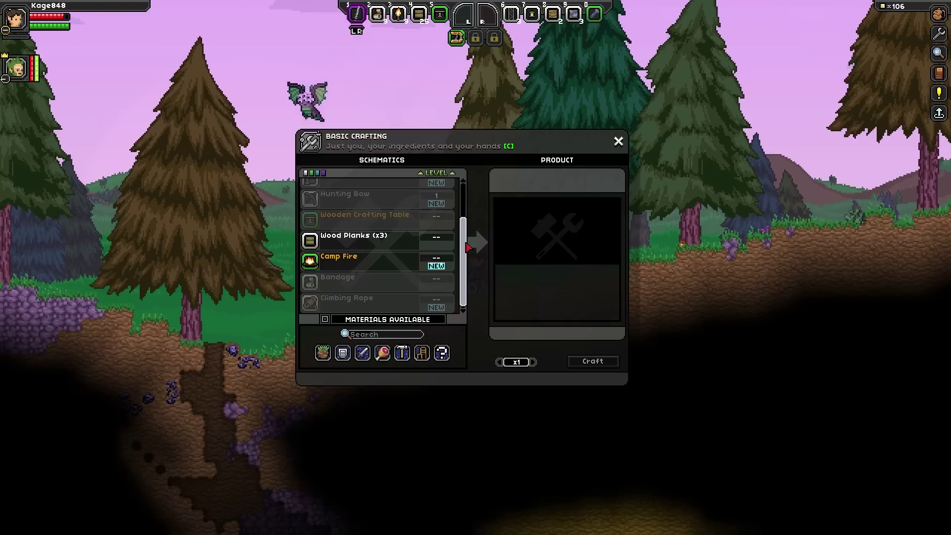
pyautogui.scroll(3, 372, 265)
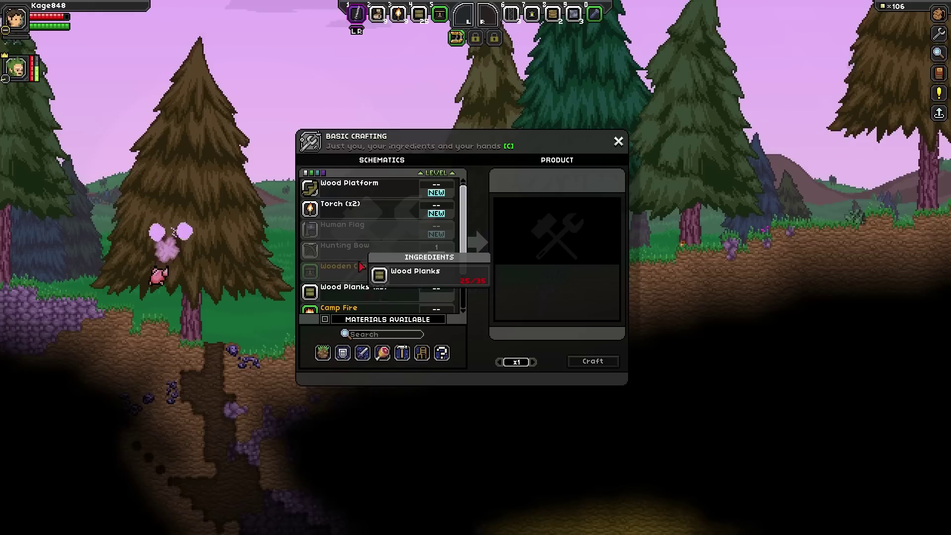
pyautogui.scroll(-3, 362, 267)
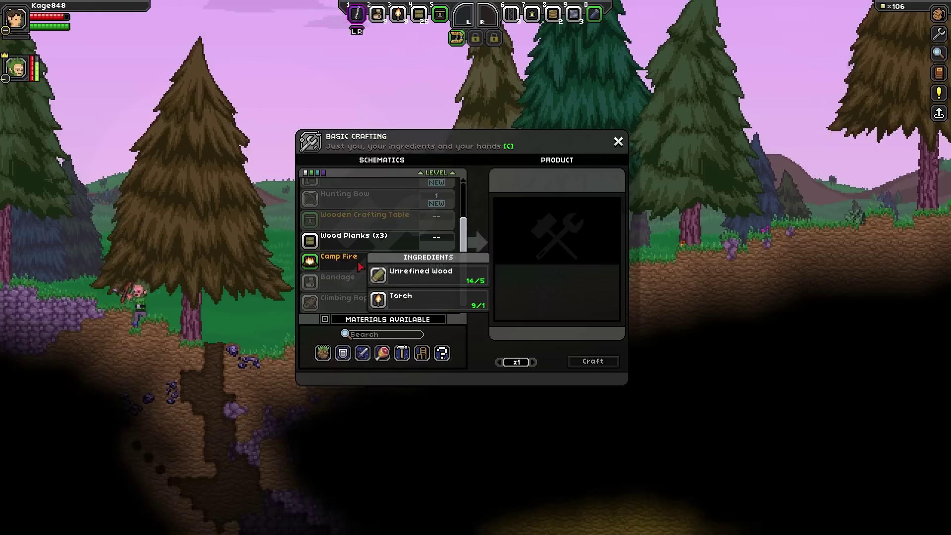
pyautogui.click(364, 352)
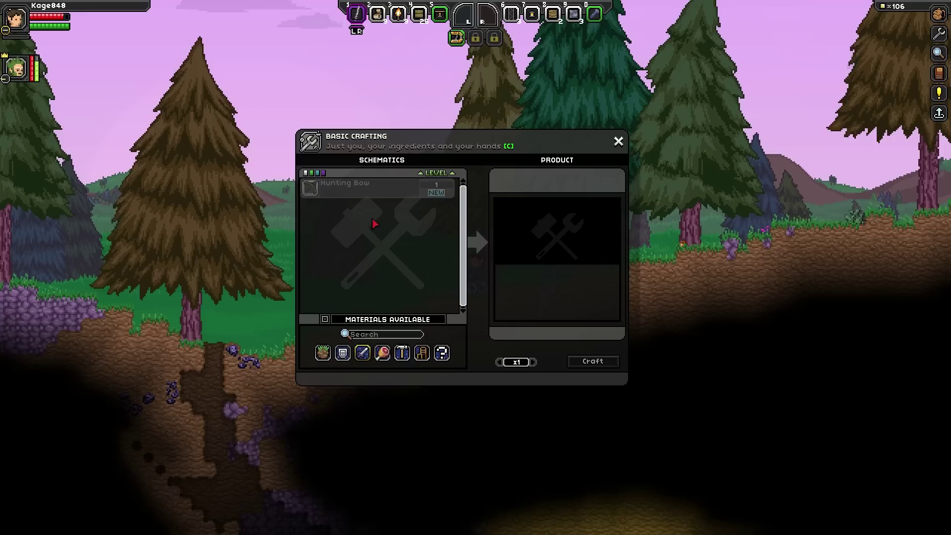
pyautogui.click(323, 352)
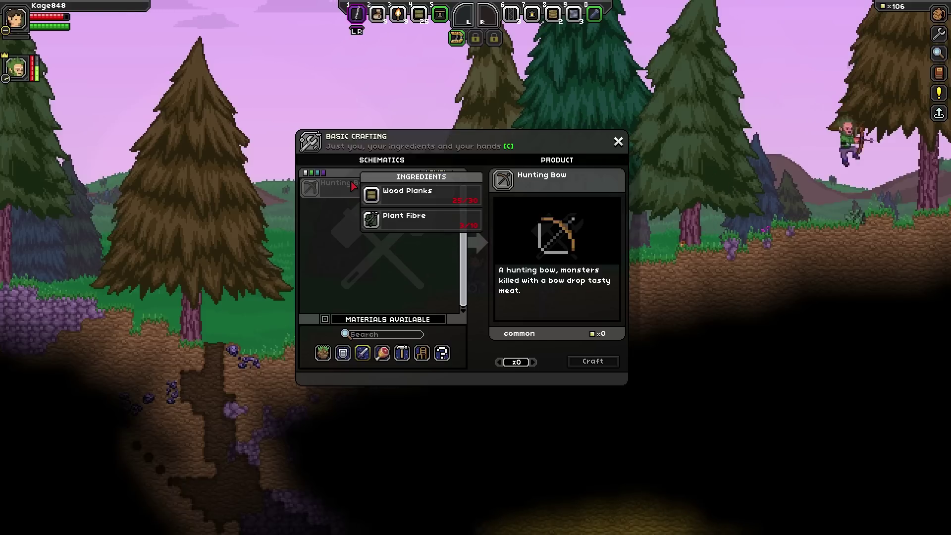
pyautogui.press('c')
# Step: Walk left and right, drop down the dug shaft, and head back toward the surface
pyautogui.press('a')
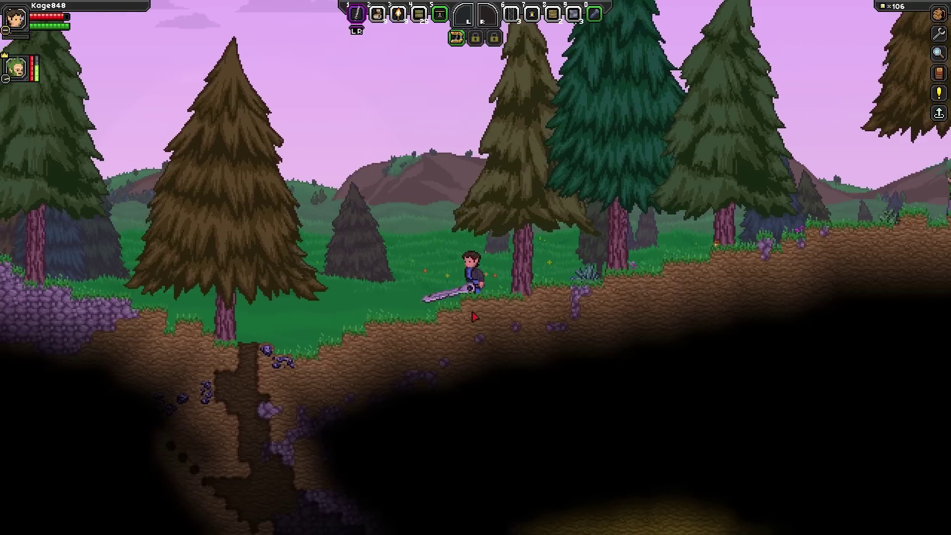
pyautogui.press('space')
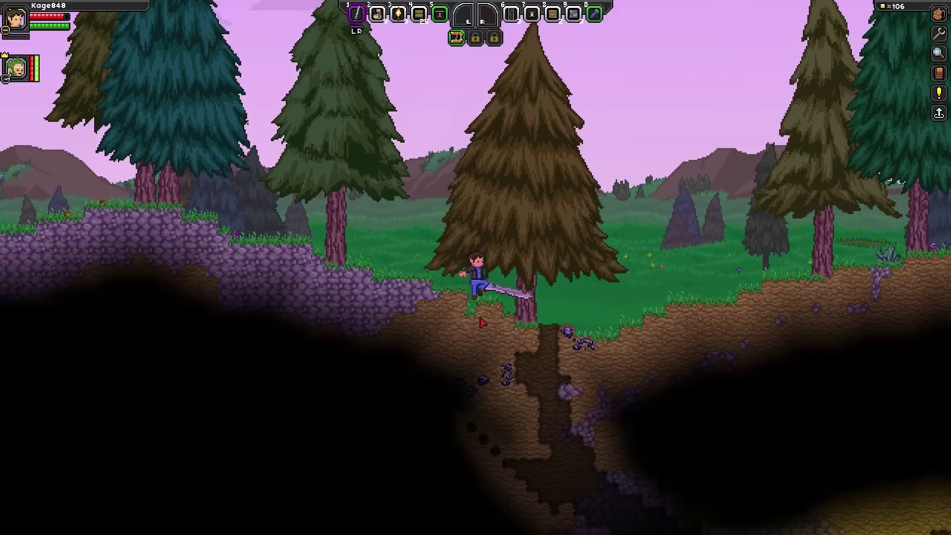
pyautogui.press('d')
pyautogui.press('d')
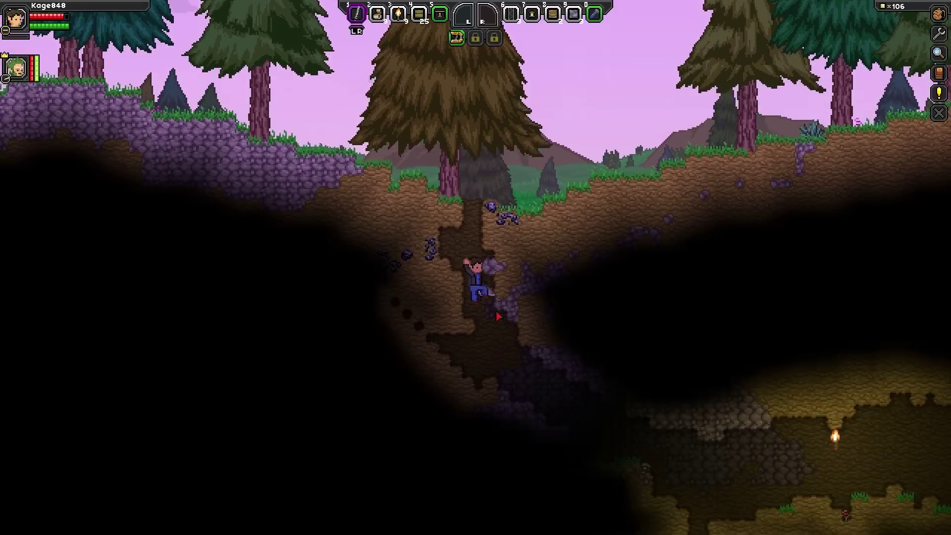
pyautogui.press('d')
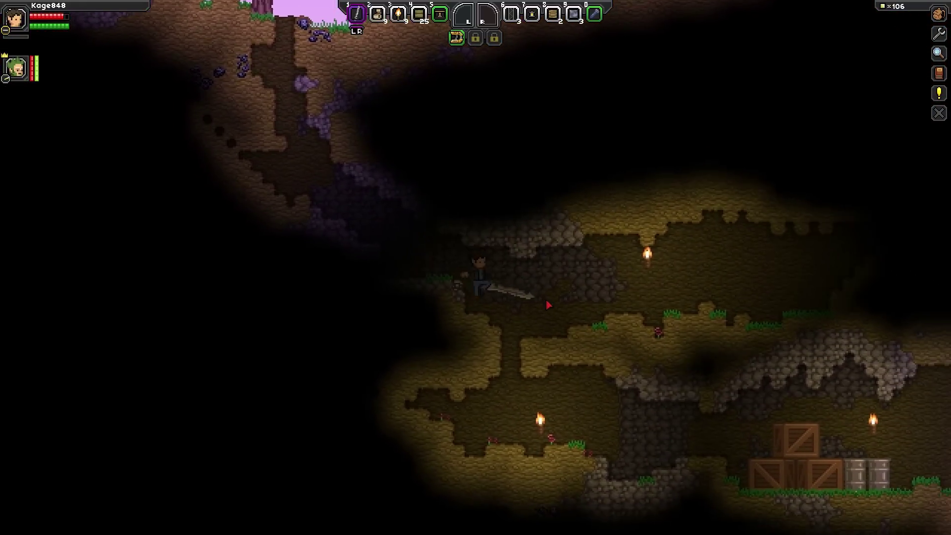
pyautogui.press('a')
pyautogui.press('space')
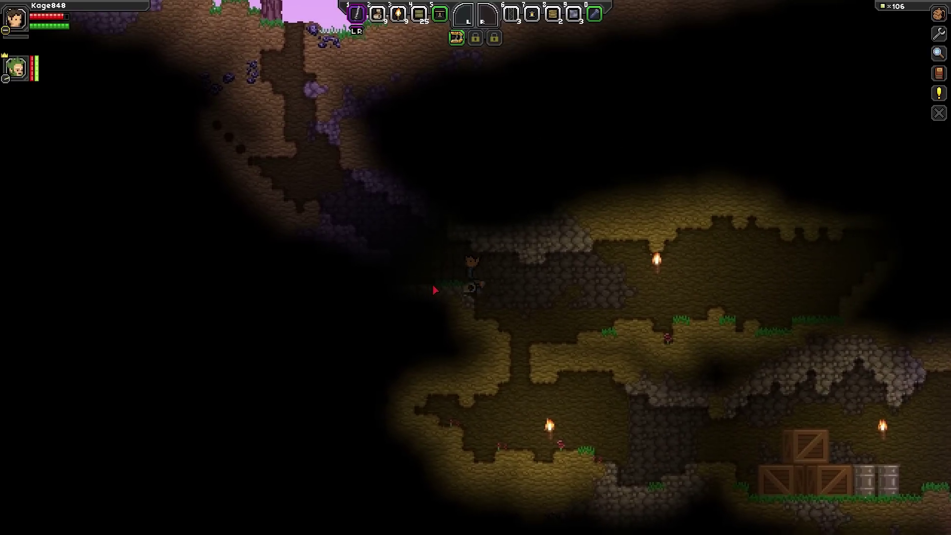
pyautogui.press('a')
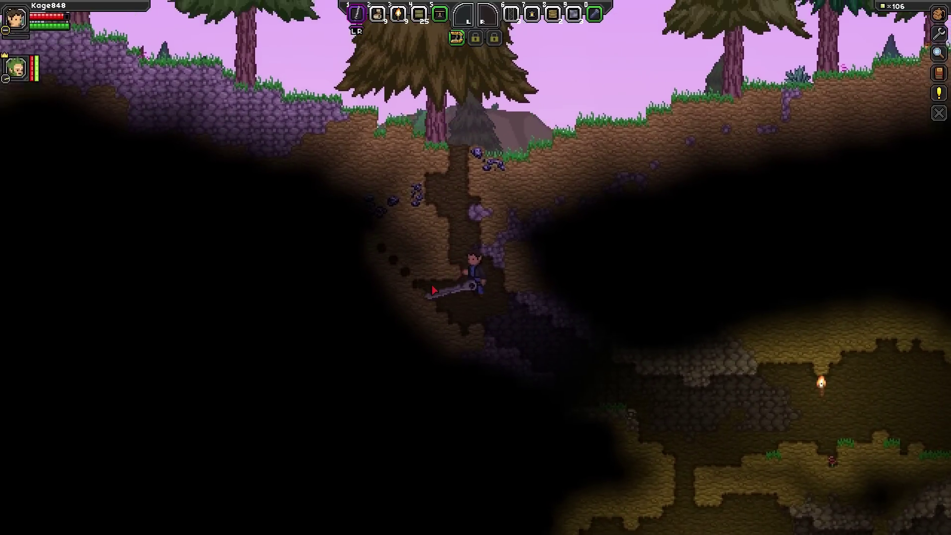
# Step: Jump up the shaft and climb out onto the forest surface
pyautogui.press('d')
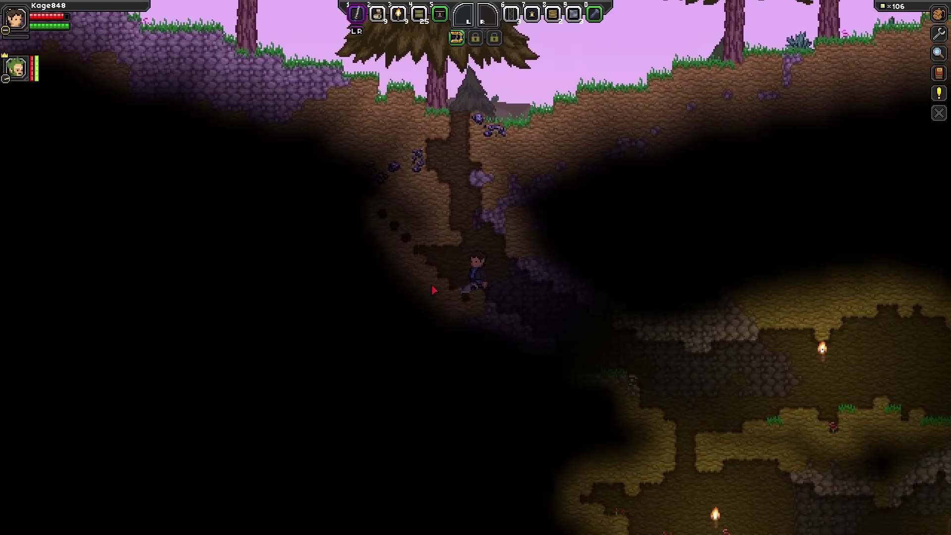
pyautogui.press('a')
pyautogui.press('space')
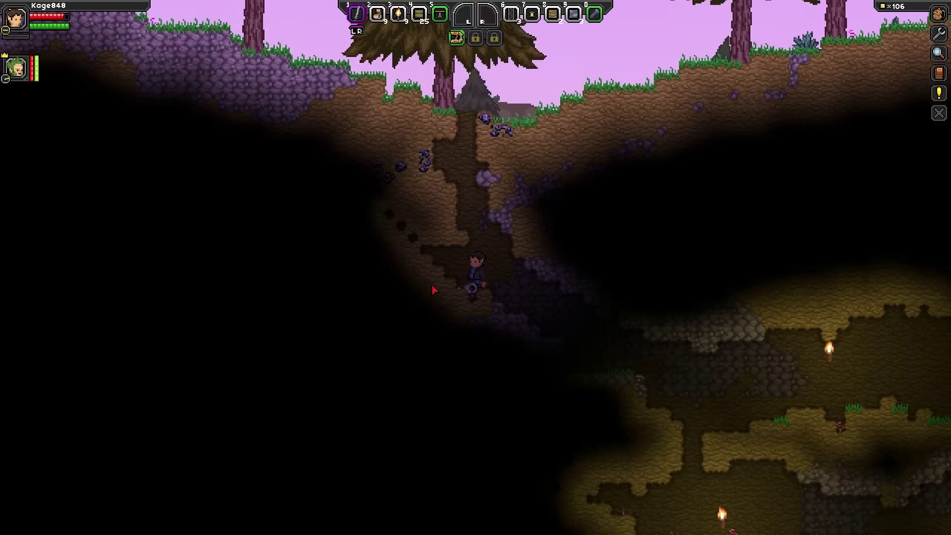
pyautogui.press('space')
pyautogui.press('space')
pyautogui.press('d')
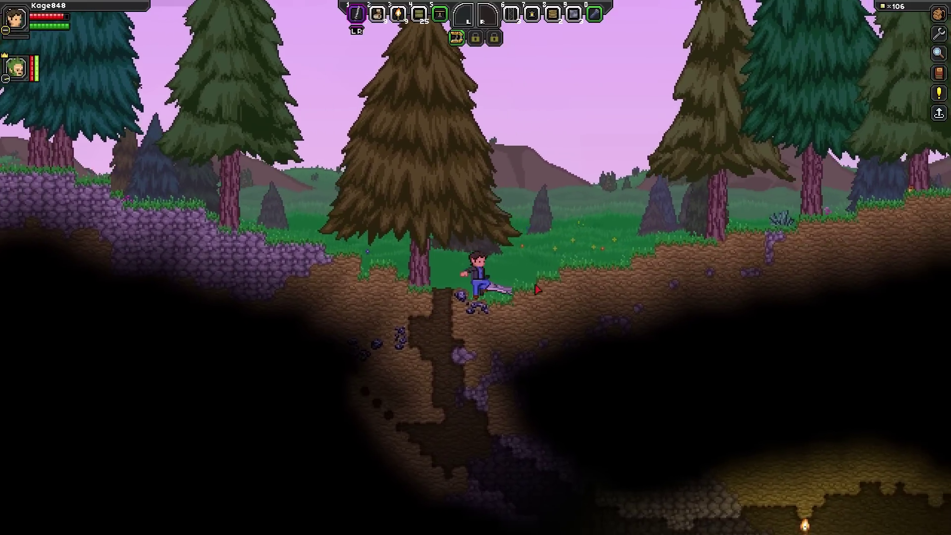
# Step: Run right across the forest onto the hilltop, then drop back to lower ground
pyautogui.press('d')
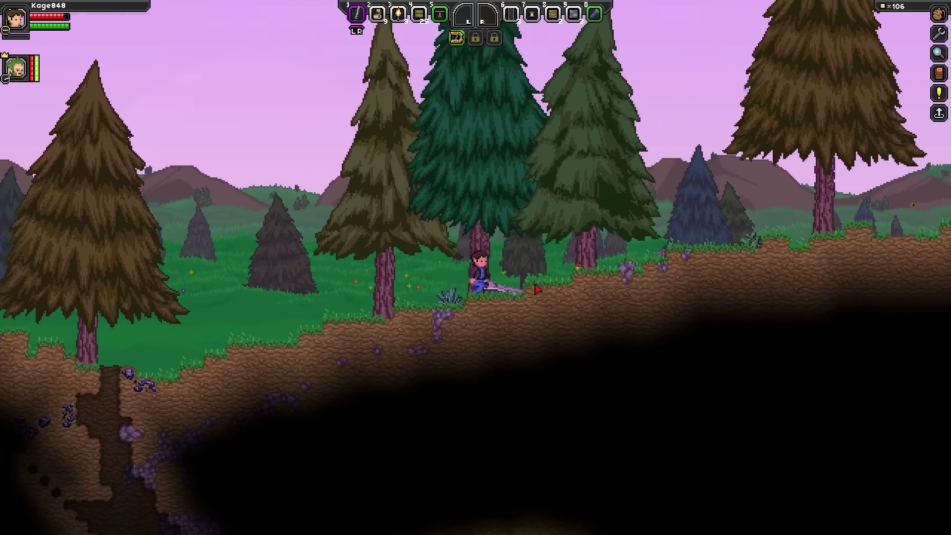
pyautogui.press('d')
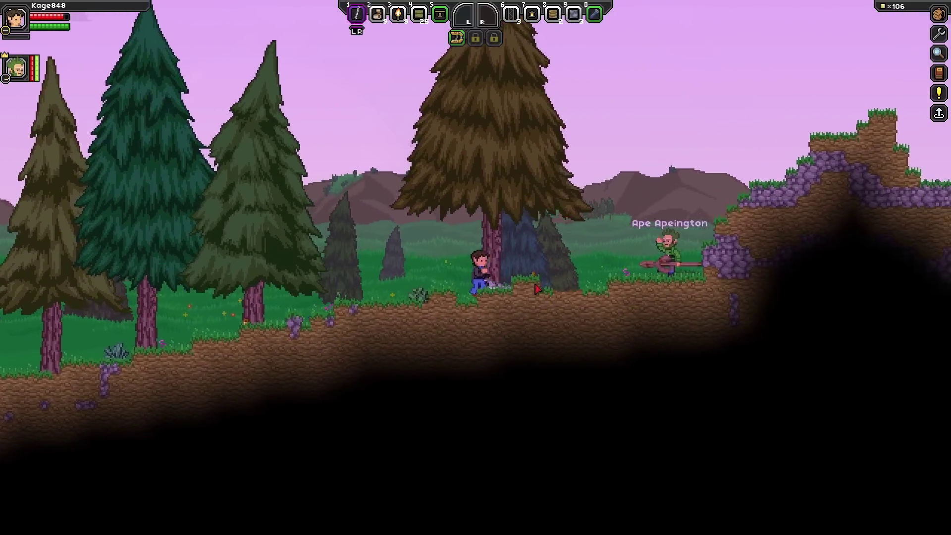
pyautogui.press('d')
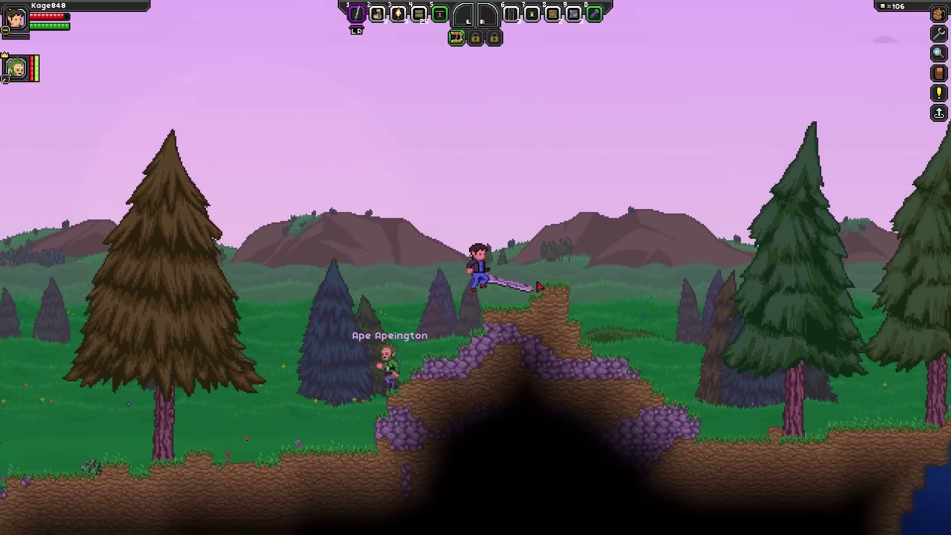
pyautogui.press('d')
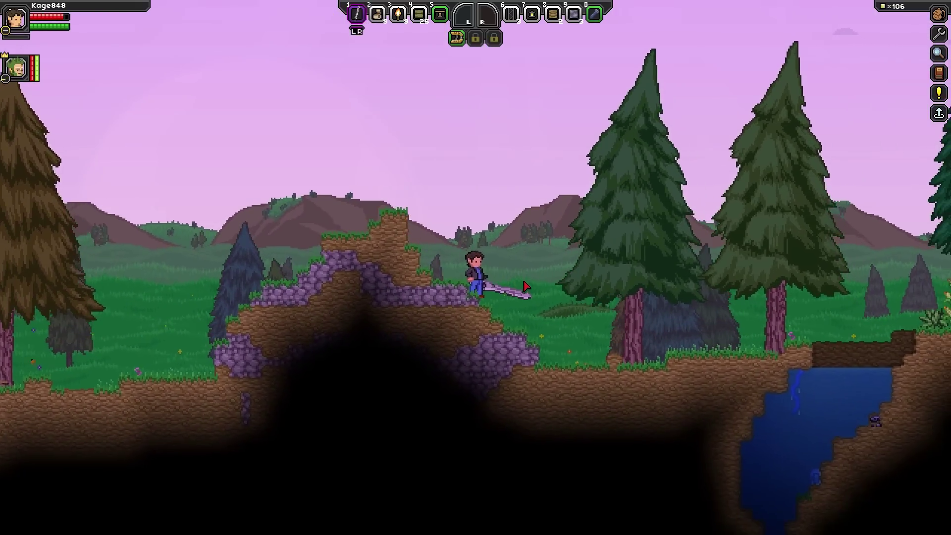
pyautogui.press('a')
pyautogui.press('space')
pyautogui.press('a')
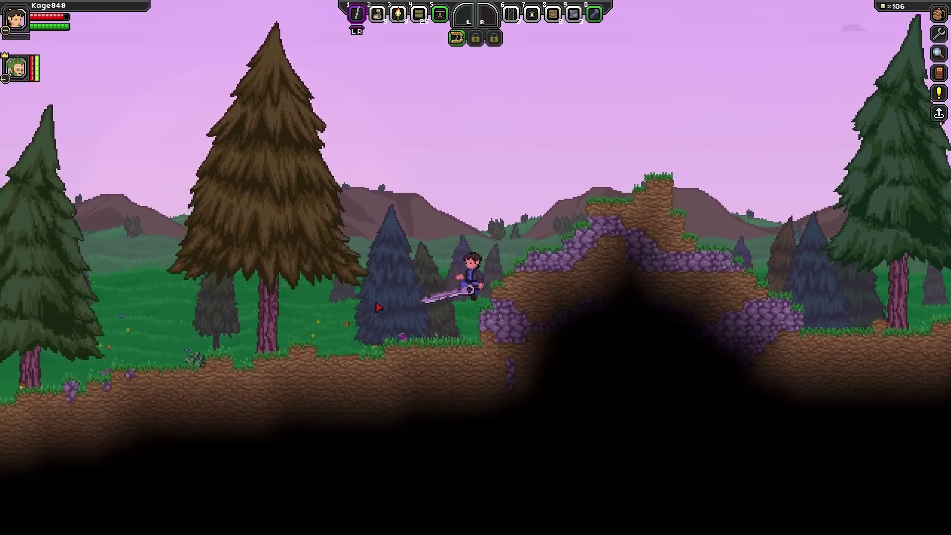
# Step: Run left up the purple slope, kill the red creature for a Discarded Prodder and 10 pixels, and open the inventory
pyautogui.press('a')
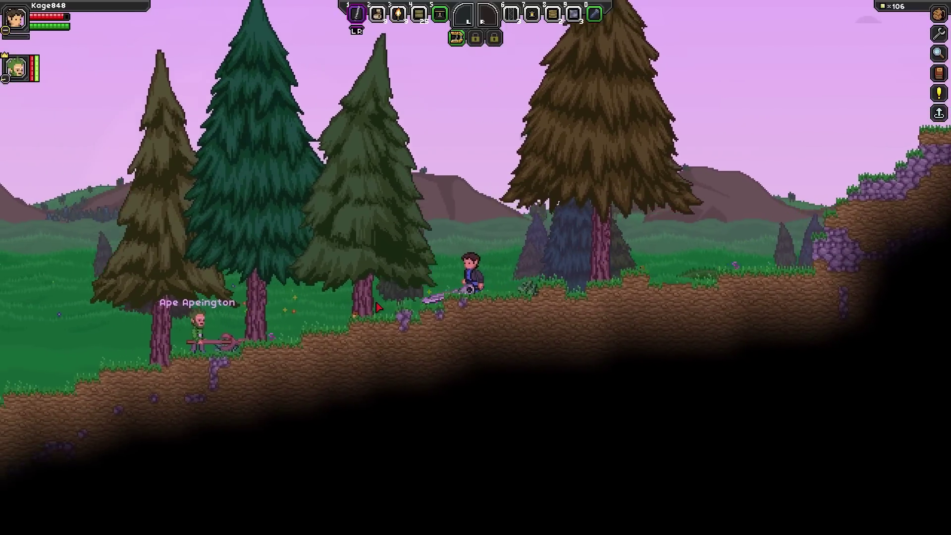
pyautogui.press('a')
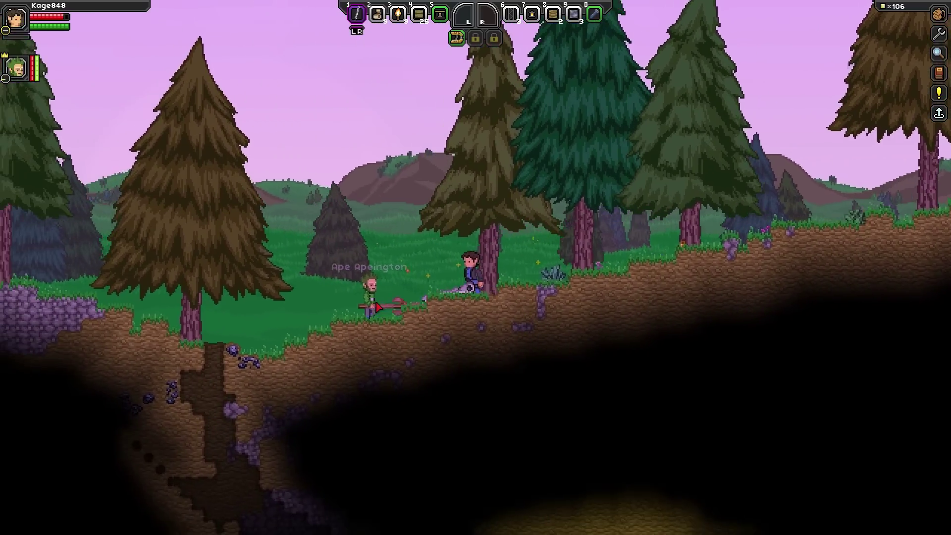
pyautogui.press('a')
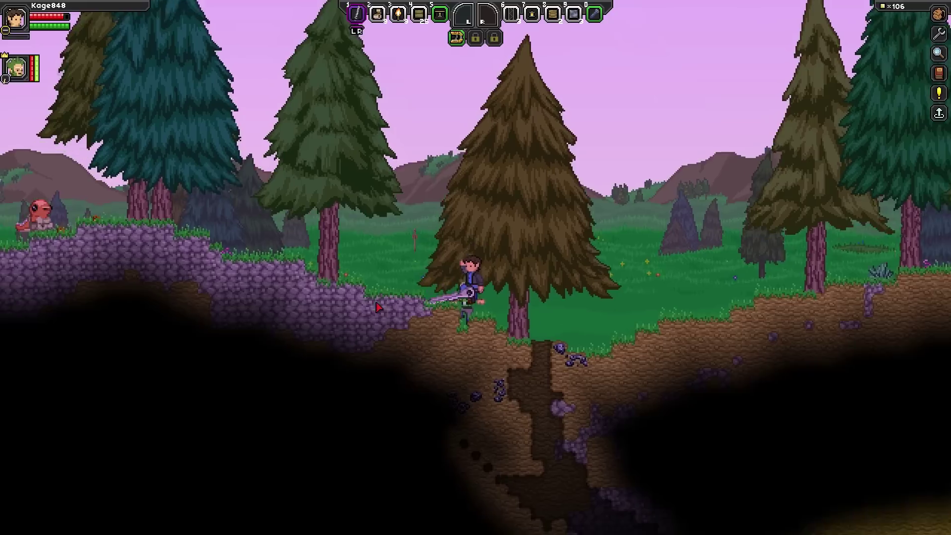
pyautogui.press('a')
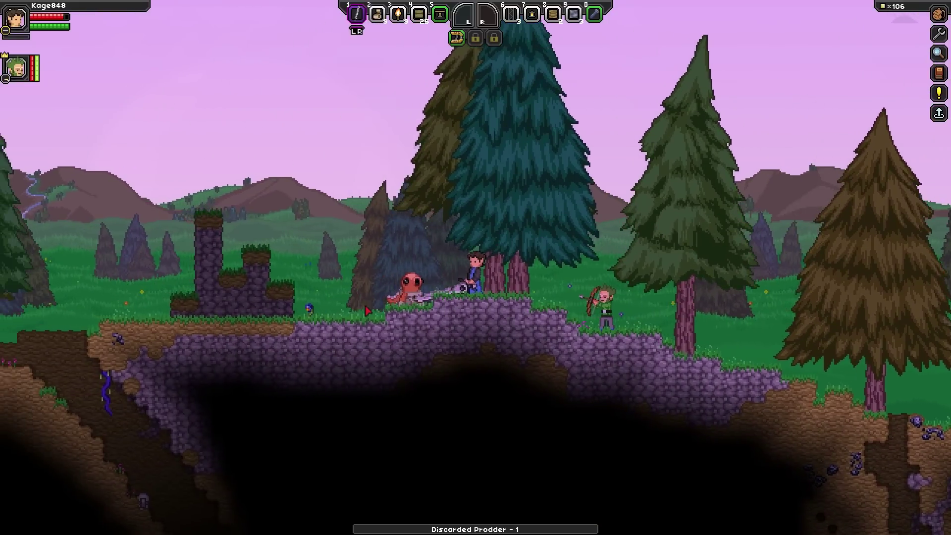
pyautogui.click(366, 311)
pyautogui.press('d')
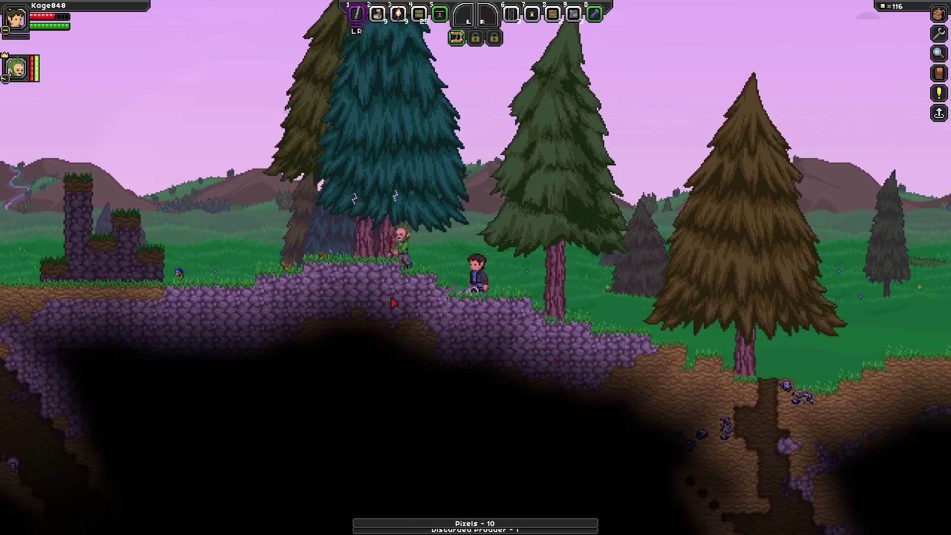
pyautogui.press('d')
pyautogui.press('i')
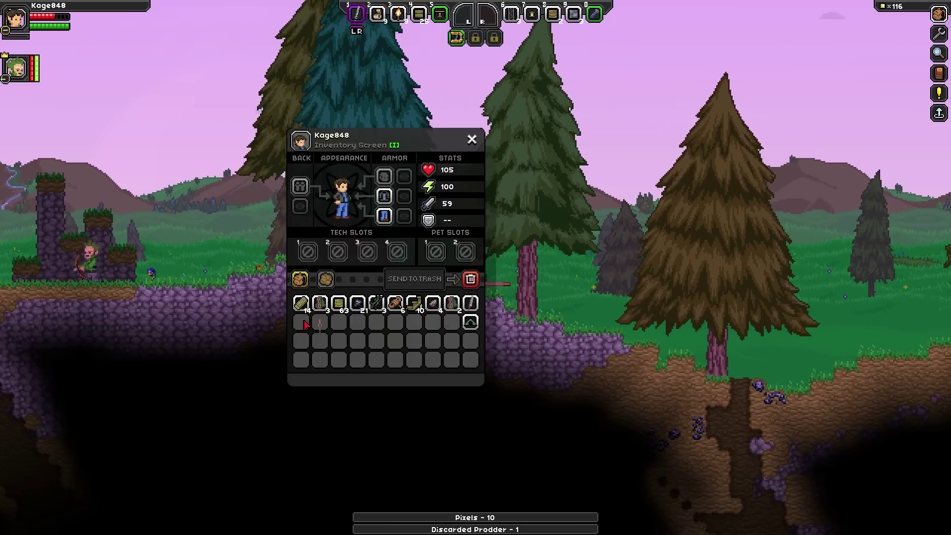
# Step: Move the Broken Hero Sword into a backpack slot, keeping the Discarded Prodder at hand
pyautogui.press('x')
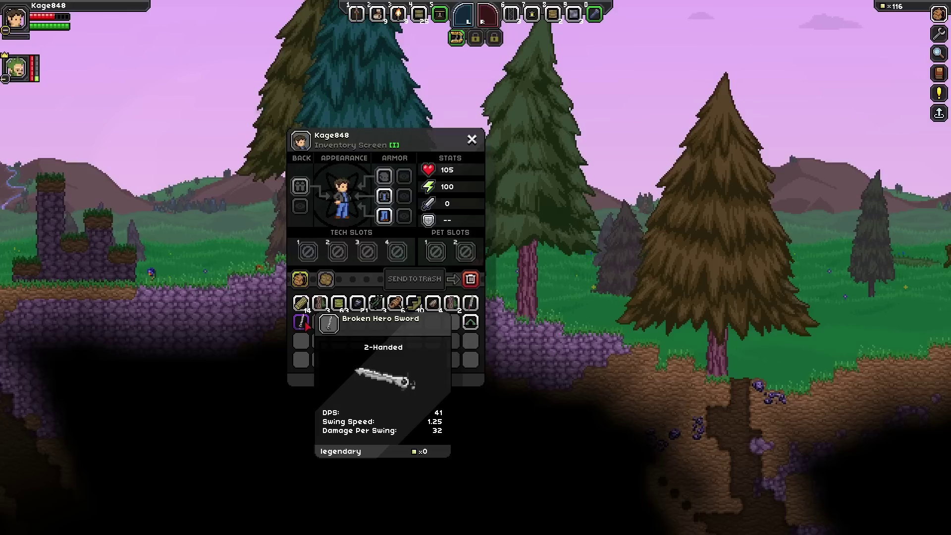
pyautogui.press('a')
pyautogui.click(469, 140)
# Step: Equip the spear and walk left down the slope to the dug pit
pyautogui.press('a')
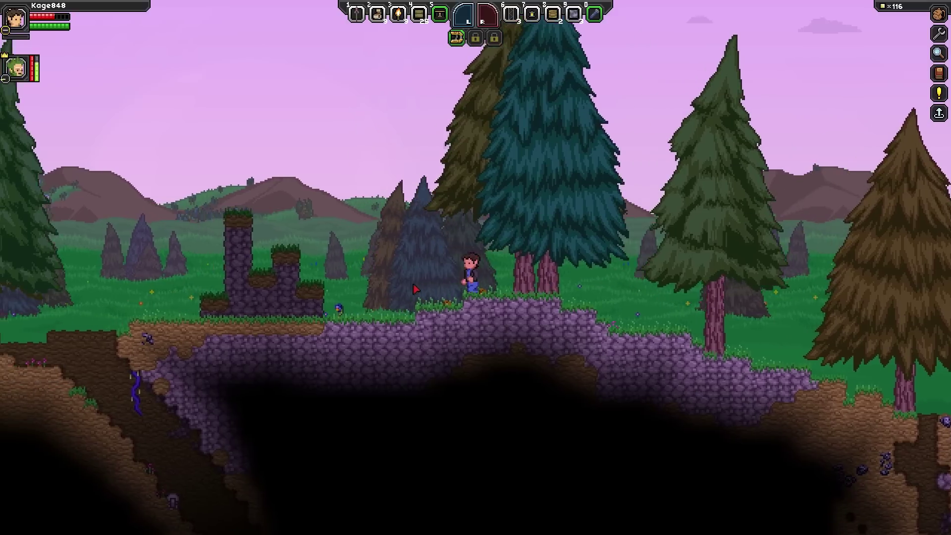
pyautogui.press('1')
pyautogui.press('a')
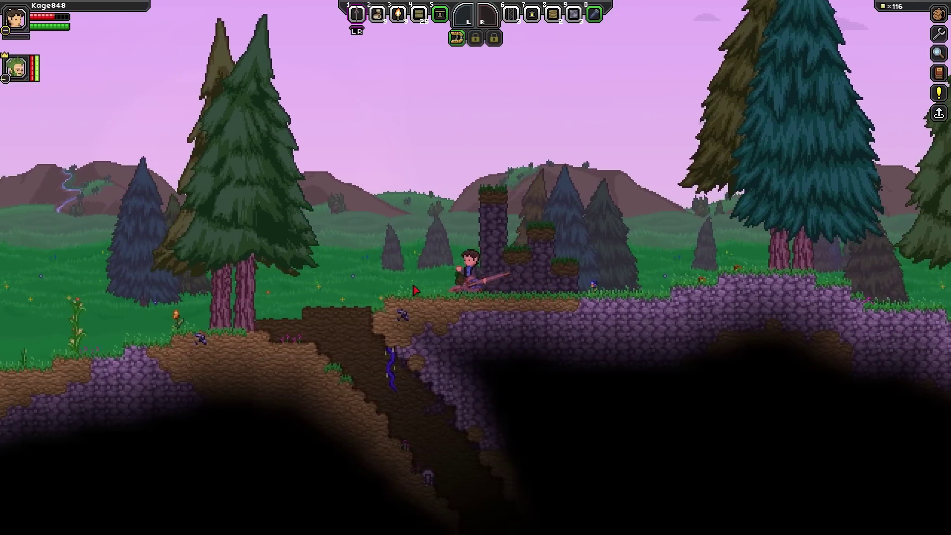
pyautogui.press('a')
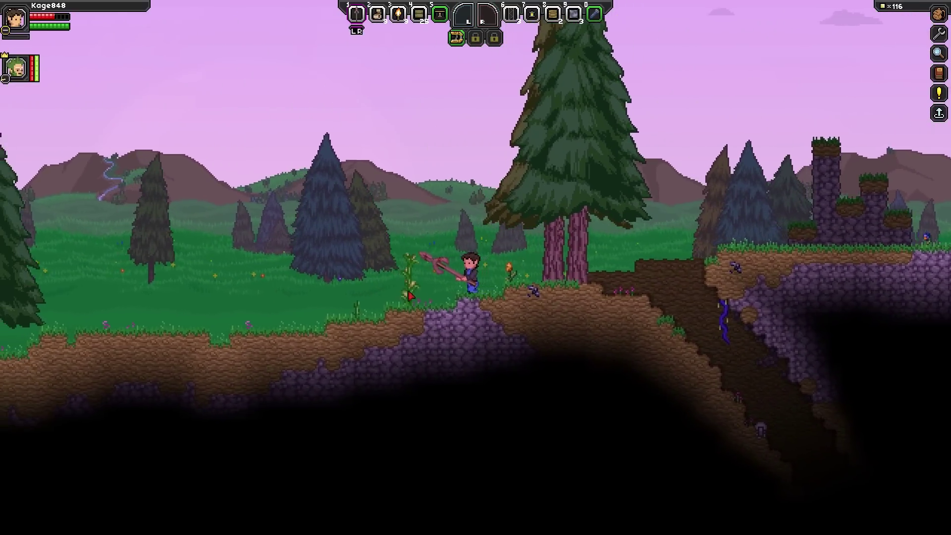
pyautogui.press('a')
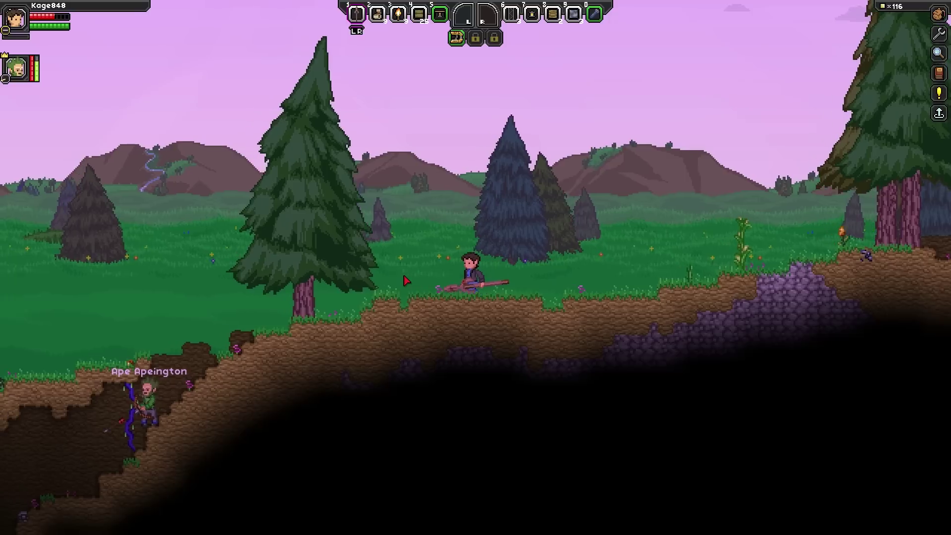
# Step: Harvest two purple vines in the pit with the matter manipulator for plant fibre
pyautogui.press('a')
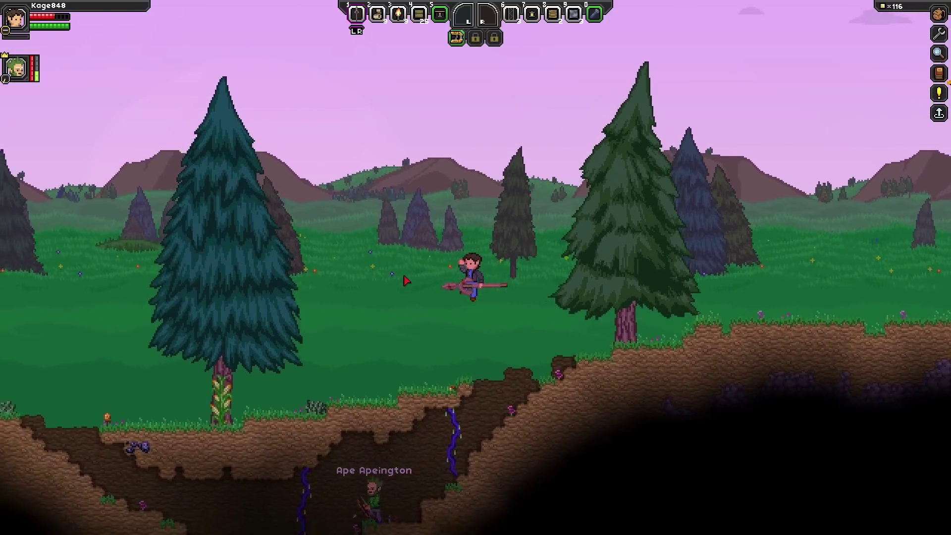
pyautogui.press('r')
pyautogui.moveTo(483, 256); pyautogui.dragTo(455, 268)
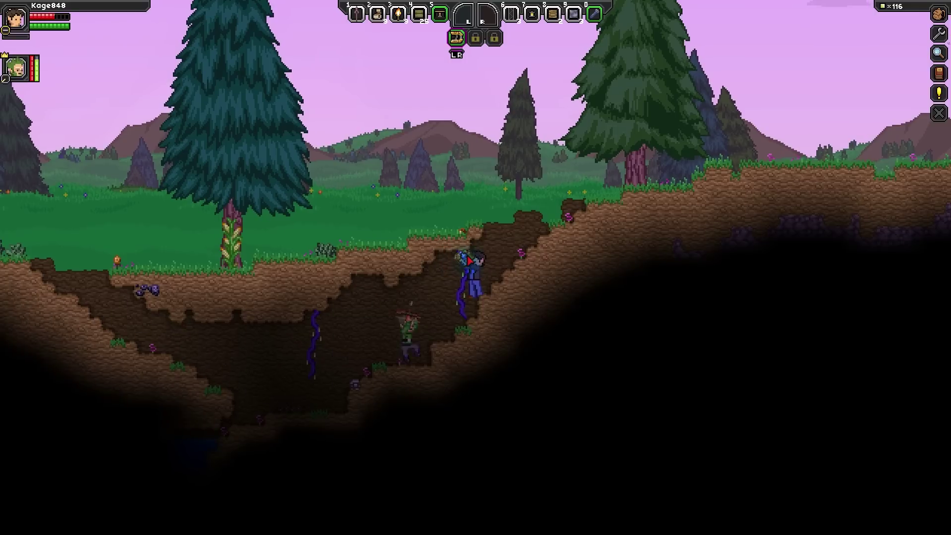
pyautogui.moveTo(470, 261); pyautogui.dragTo(421, 244)
pyautogui.press('a')
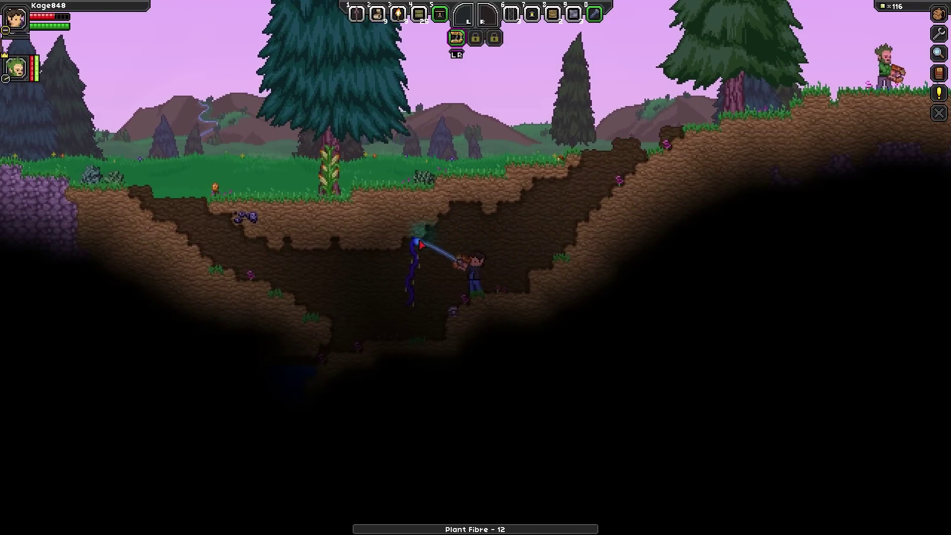
pyautogui.moveTo(420, 244); pyautogui.dragTo(445, 238)
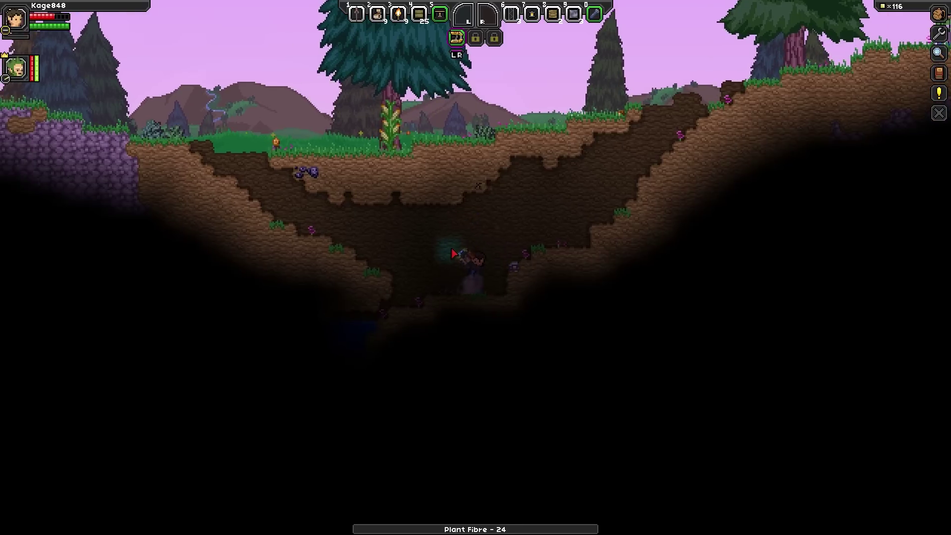
# Step: Climb out of the pit onto the grass and bring up basic crafting
pyautogui.press('d')
pyautogui.press('d')
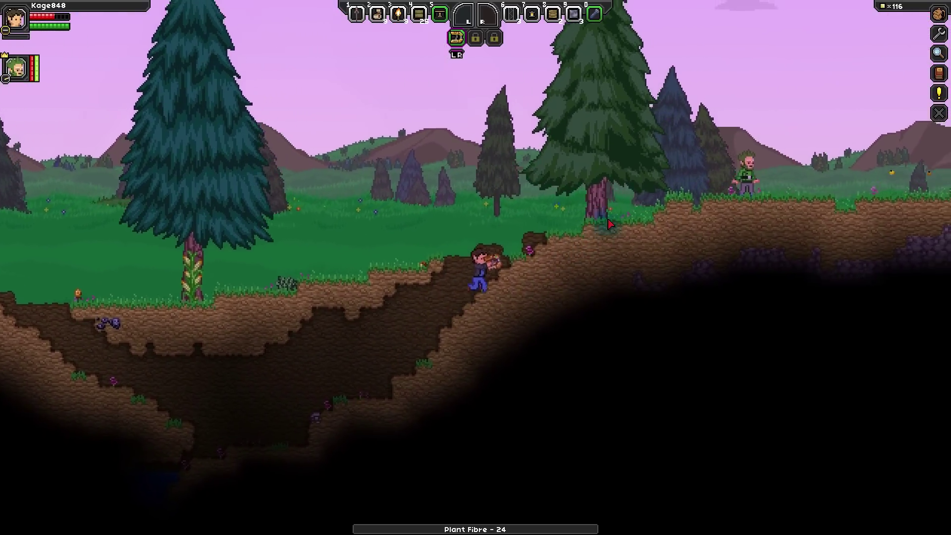
pyautogui.press('space')
pyautogui.press('d')
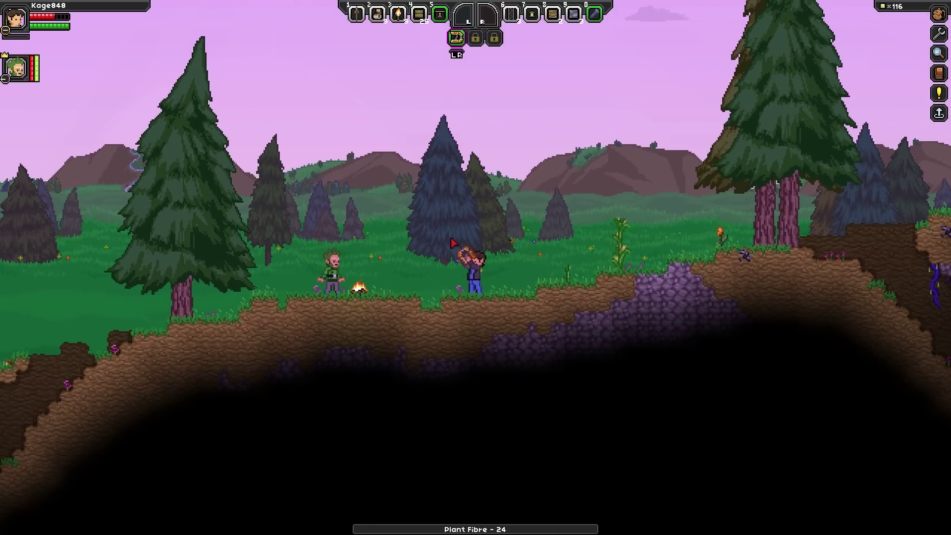
pyautogui.press('c')
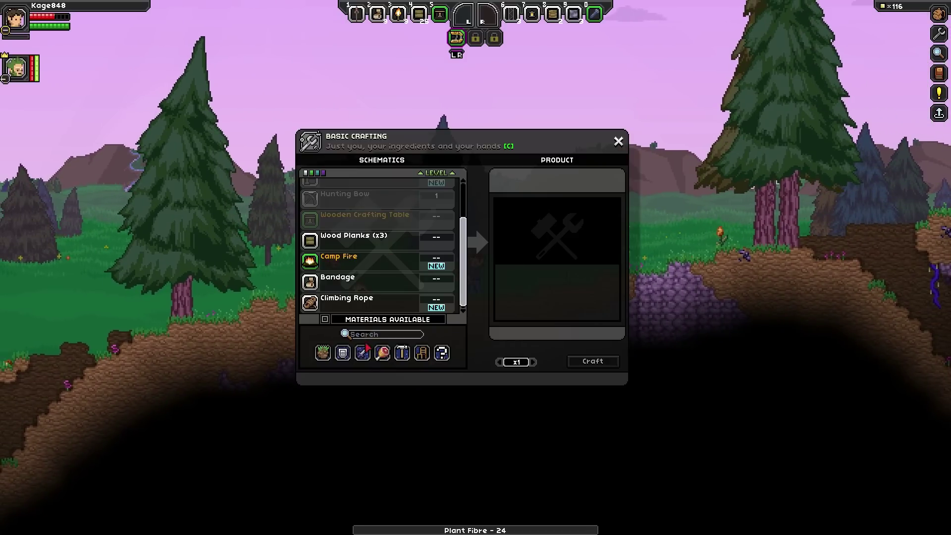
# Step: Filter recipes to weapons, view the Hunting Bow recipe, then clear the filter
pyautogui.click(365, 353)
pyautogui.click(356, 197)
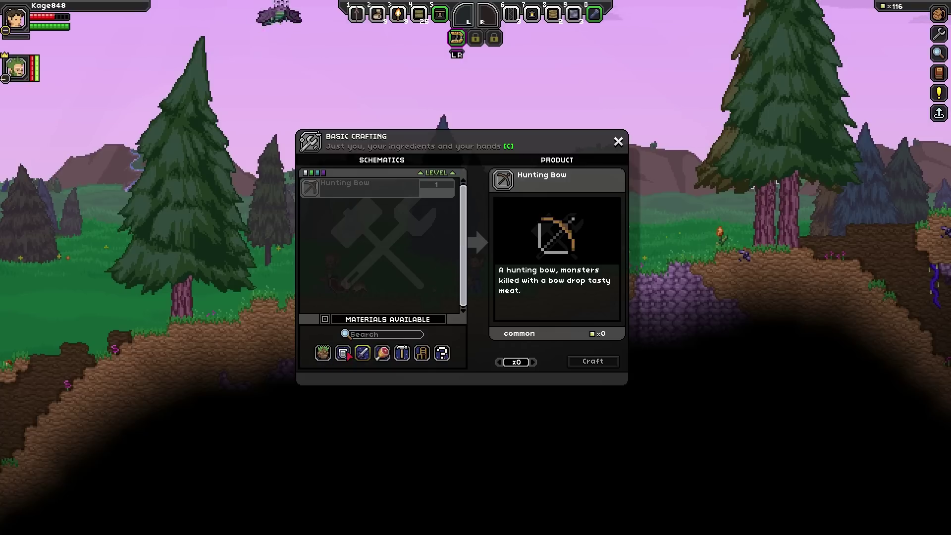
pyautogui.click(325, 319)
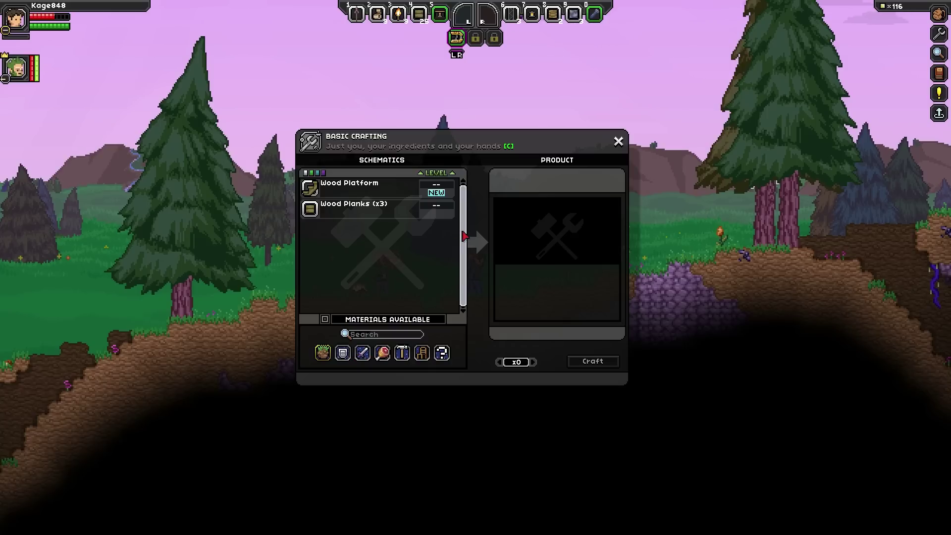
# Step: Leave basic crafting and walk left to open the campfire's cooking panel
pyautogui.click(619, 144)
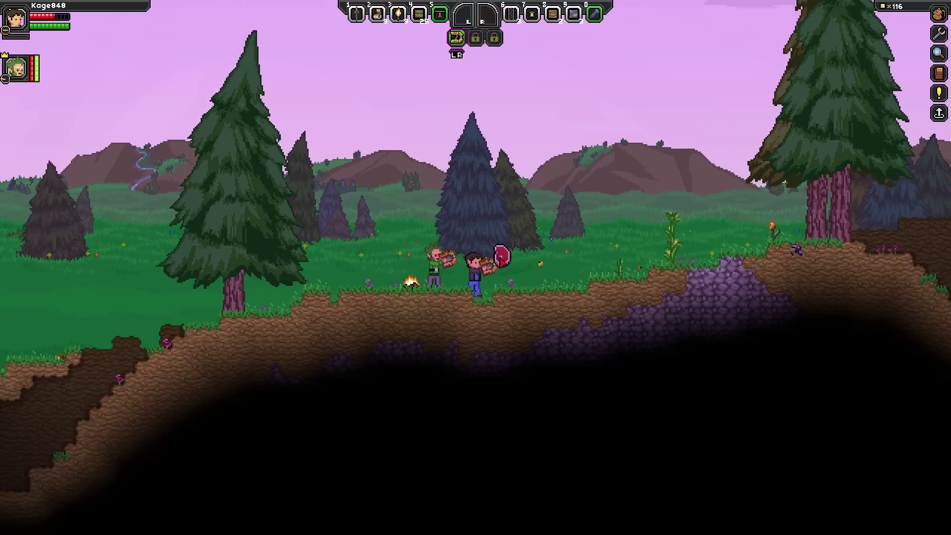
pyautogui.press('a')
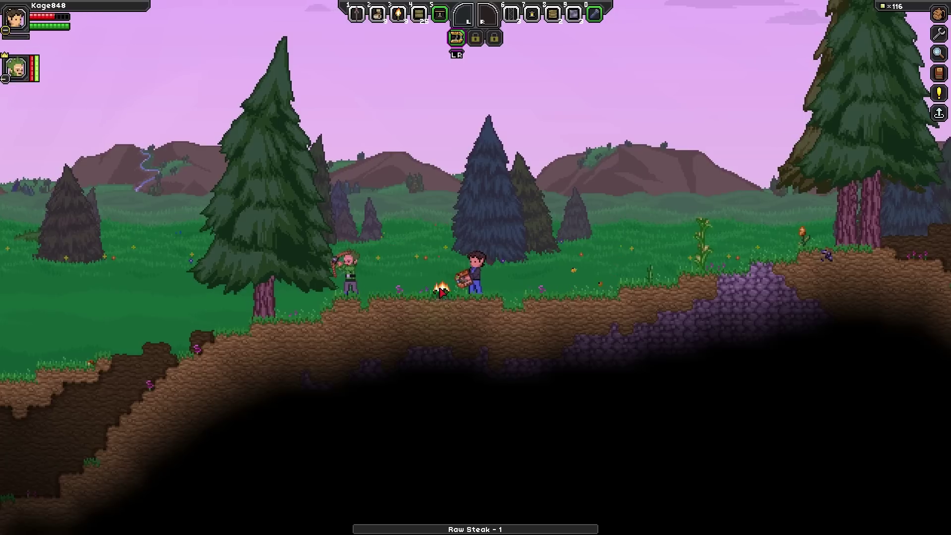
pyautogui.press('e')
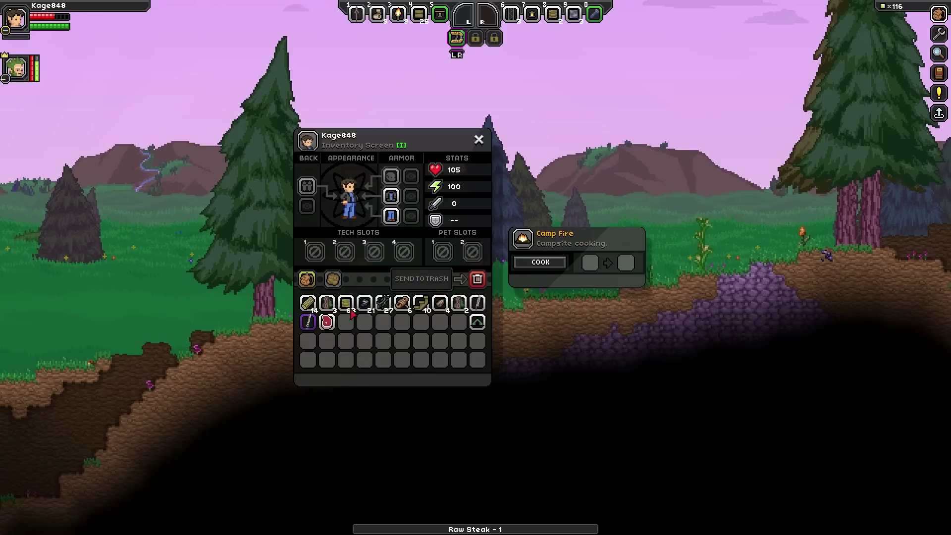
# Step: Cook the raw steak, take the dish, and accept Food Fight completion and Tutorial V
pyautogui.click(588, 262)
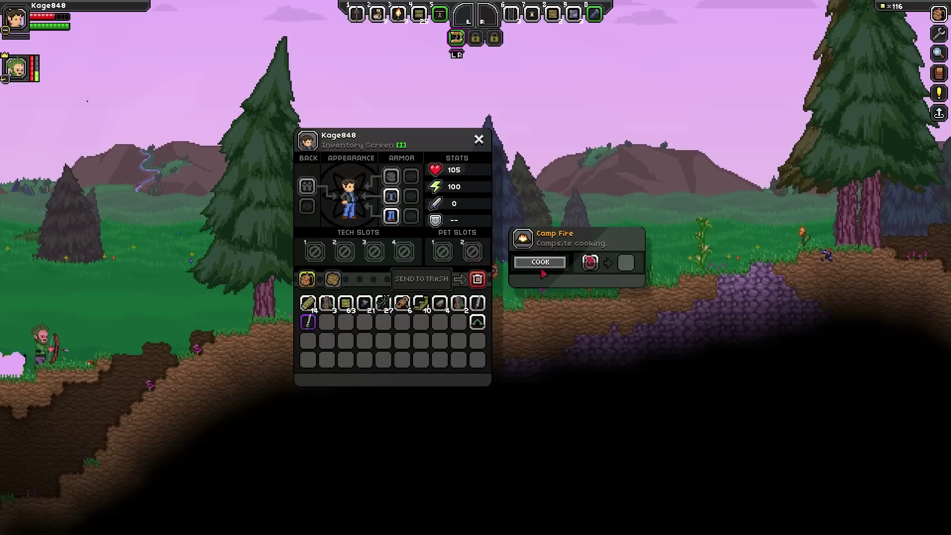
pyautogui.click(541, 262)
pyautogui.click(626, 262)
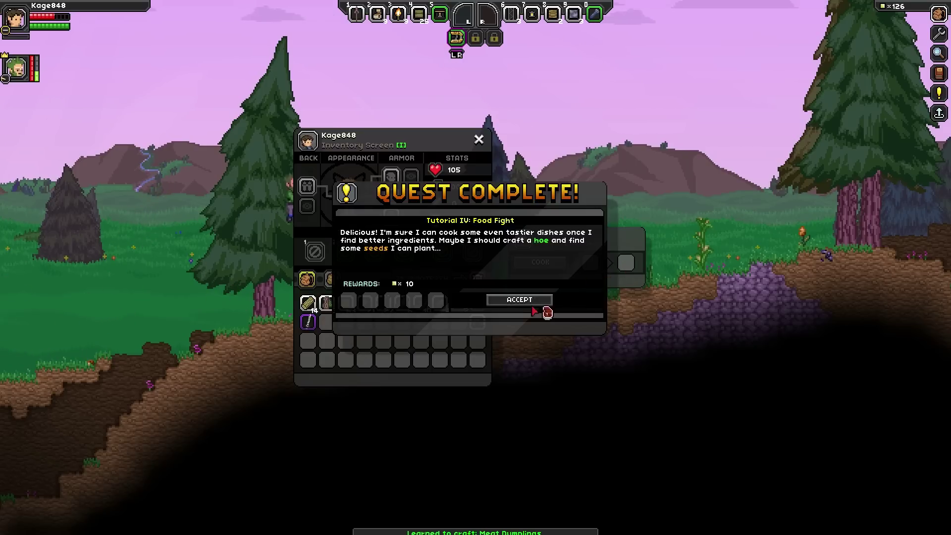
pyautogui.click(513, 305)
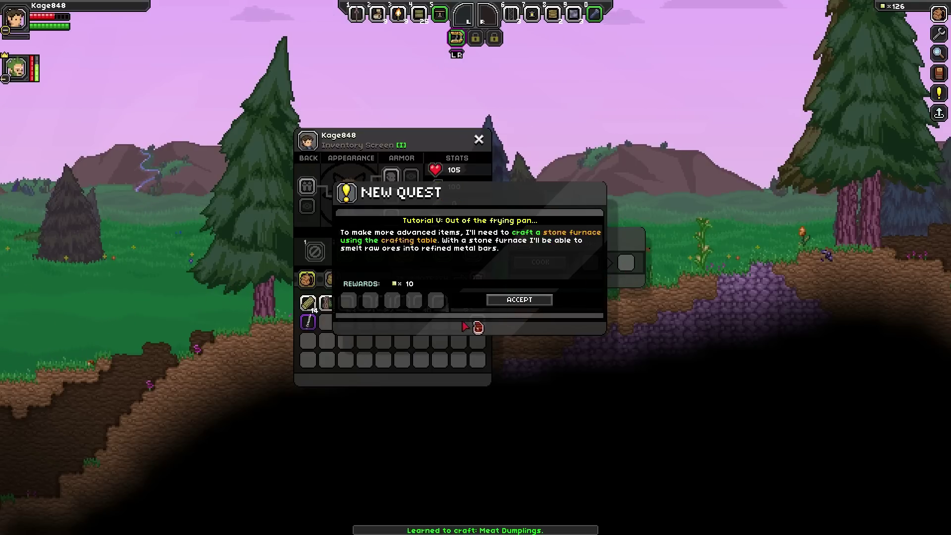
pyautogui.click(513, 300)
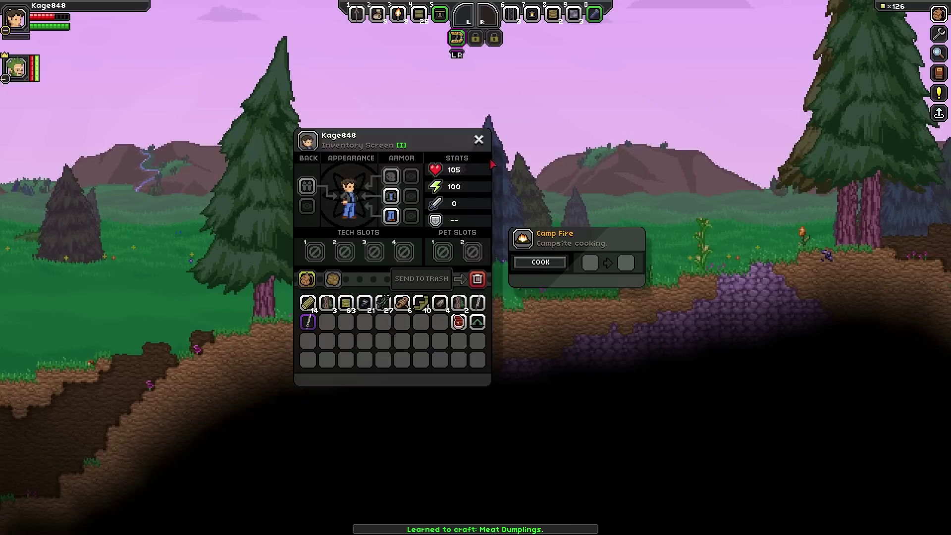
pyautogui.click(481, 143)
# Step: Craft a batch of 15 wood planks from the basic crafting recipes
pyautogui.press('d')
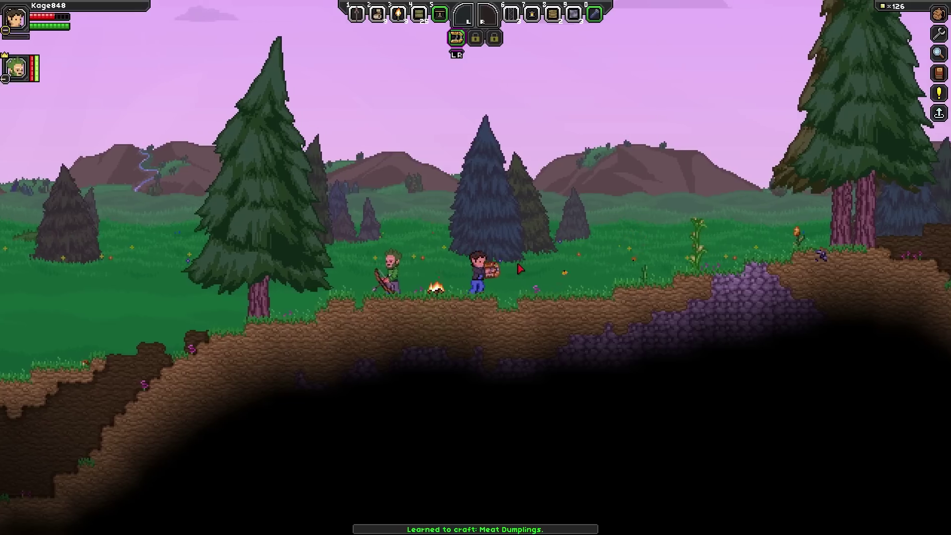
pyautogui.press('c')
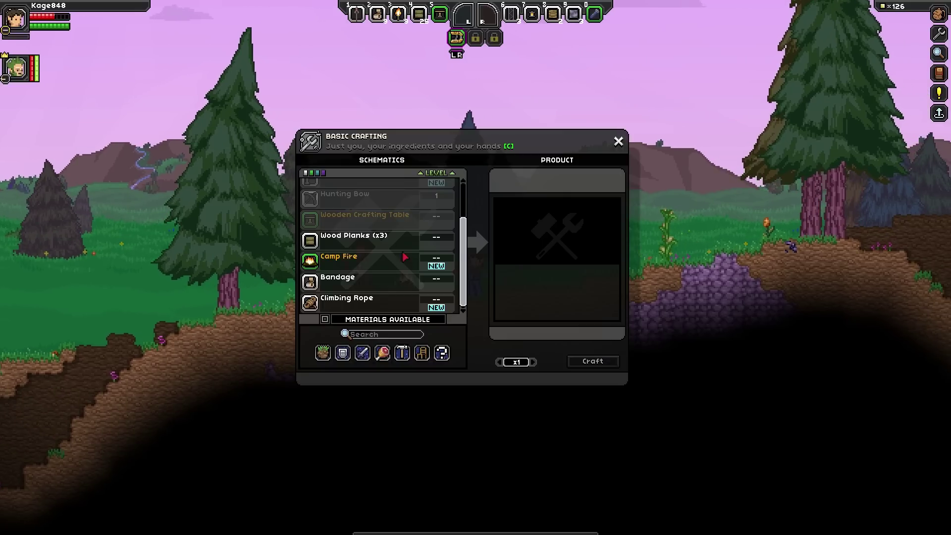
pyautogui.click(347, 243)
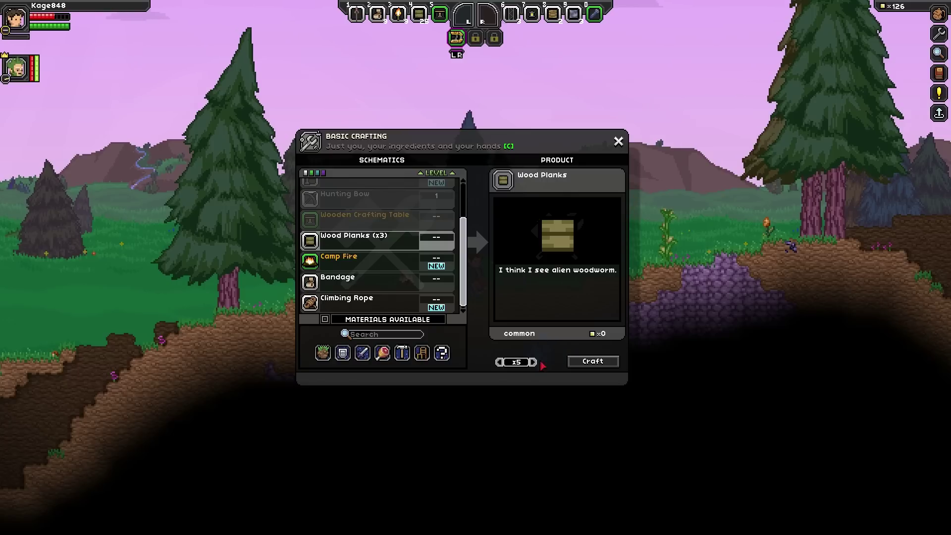
pyautogui.click(577, 359)
# Step: Craft a Hunting Bow, then leave crafting and bring up the inventory
pyautogui.click(366, 202)
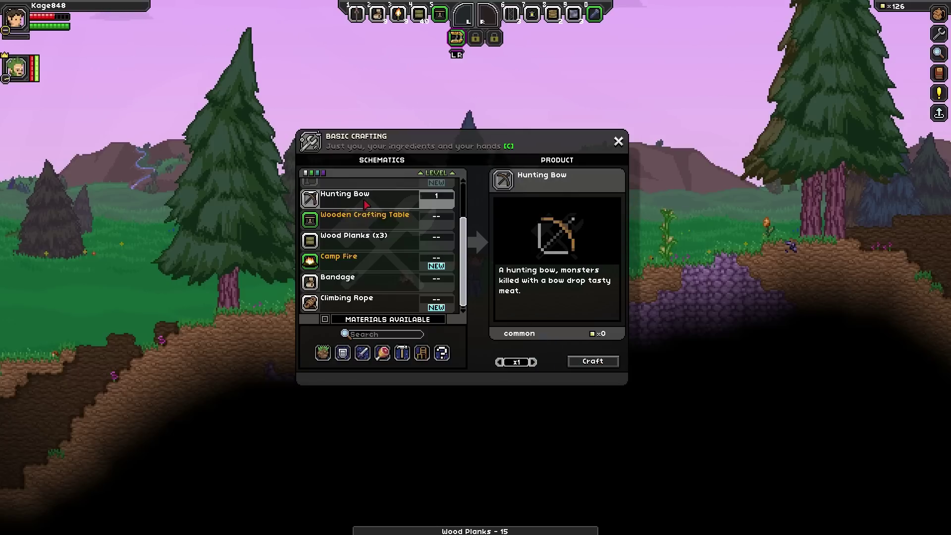
pyautogui.click(594, 360)
pyautogui.press('Escape')
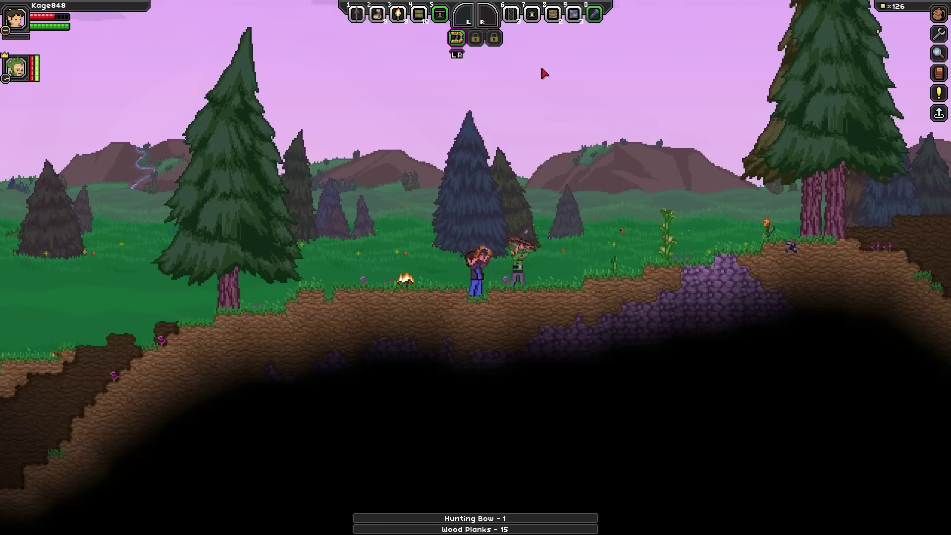
pyautogui.press('i')
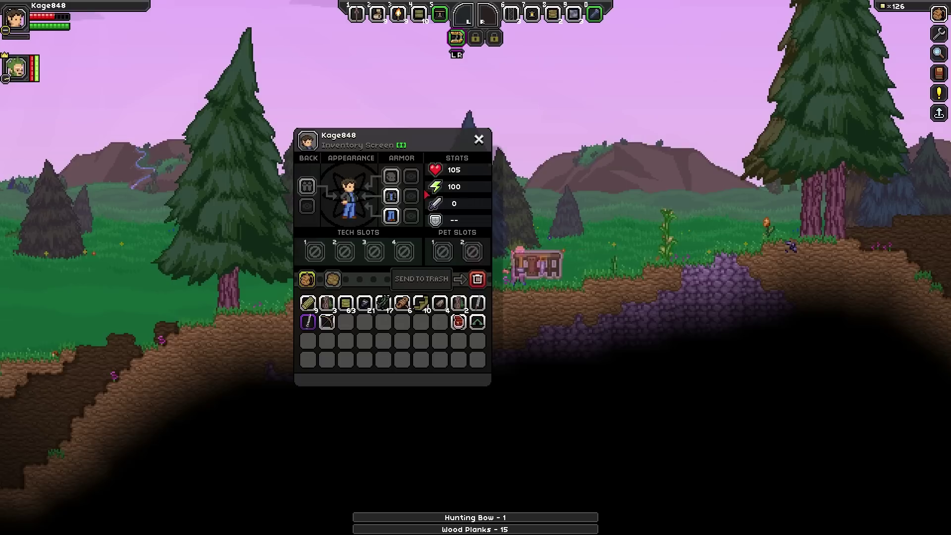
# Step: Put the hunting bow on the action bar and store the wood planks
pyautogui.click(378, 17)
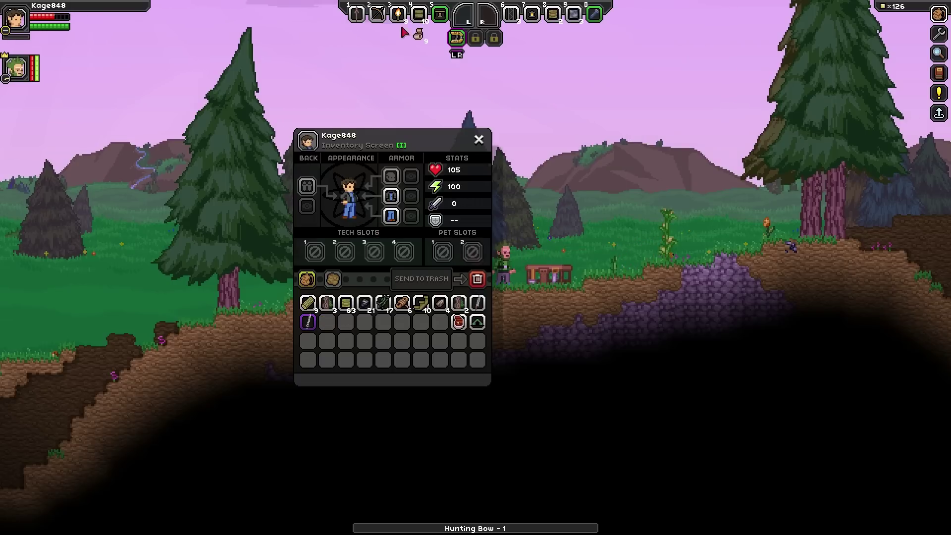
pyautogui.click(398, 16)
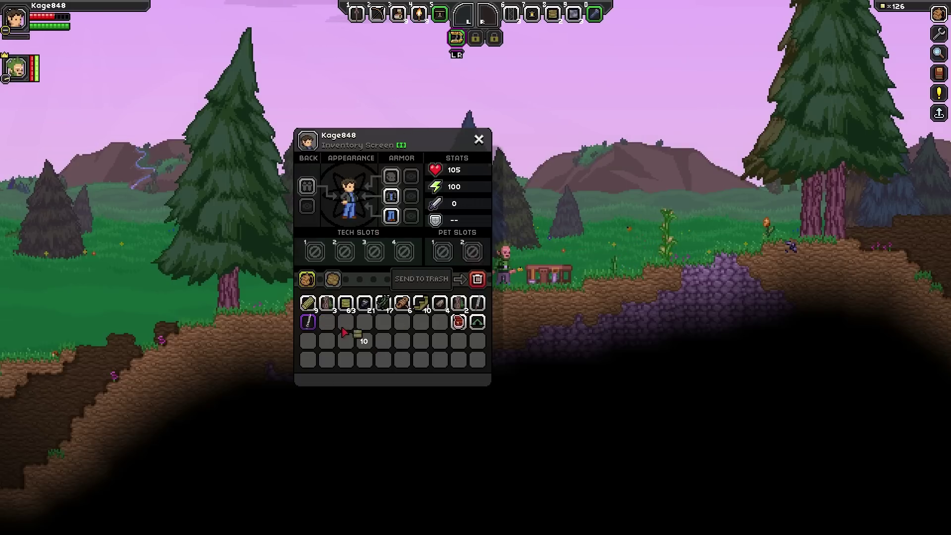
pyautogui.click(479, 139)
# Step: Read the Tutorial V quest details about building a stone furnace in the journal
pyautogui.press('j')
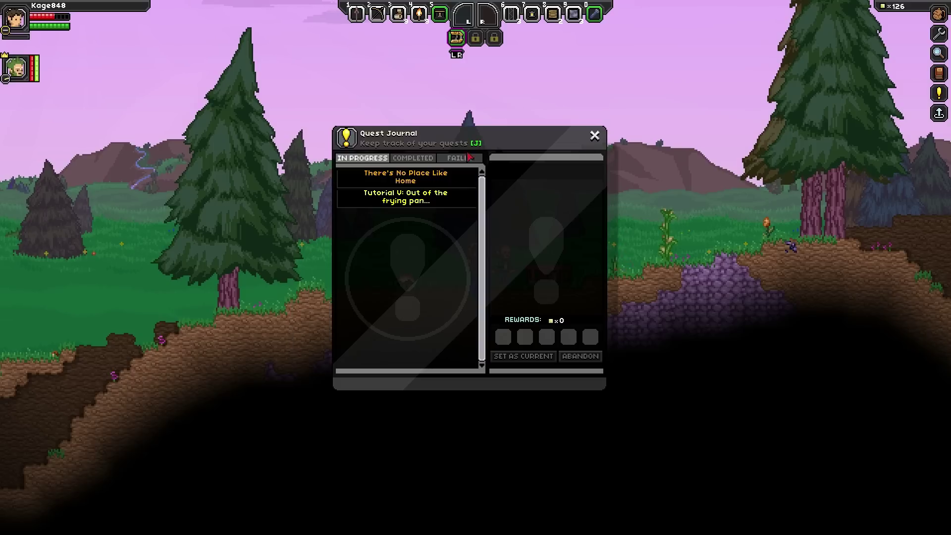
pyautogui.click(419, 195)
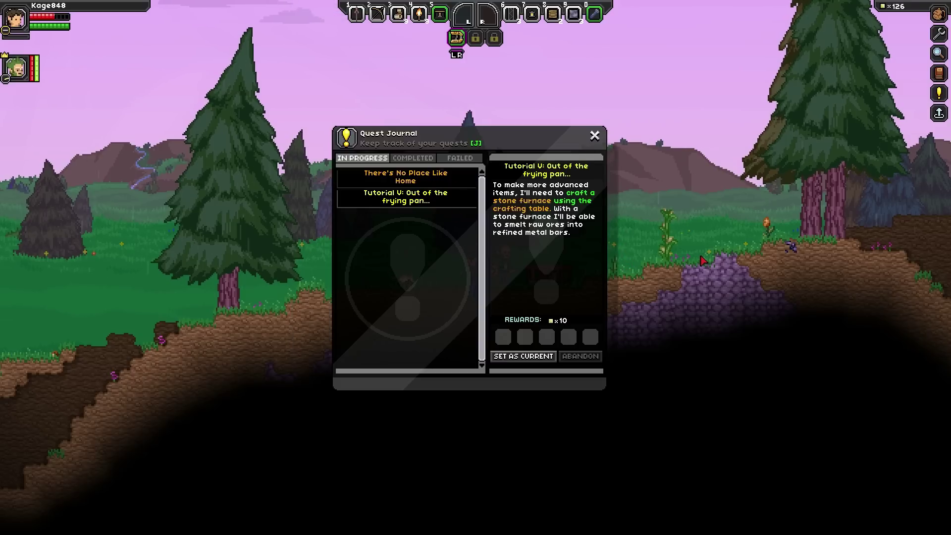
pyautogui.click(595, 138)
pyautogui.press('i')
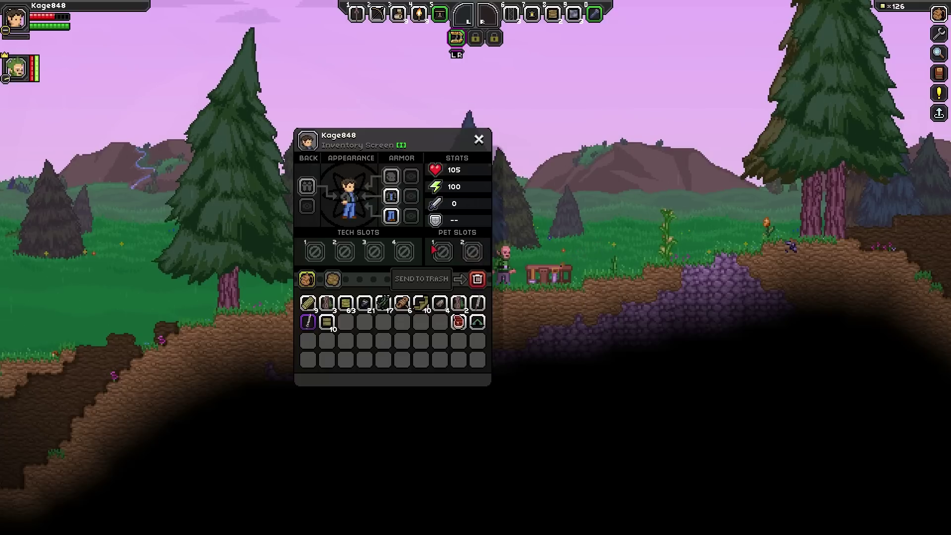
pyautogui.press('i')
# Step: Browse basic crafting recipes through two category filters, then close the window
pyautogui.press('c')
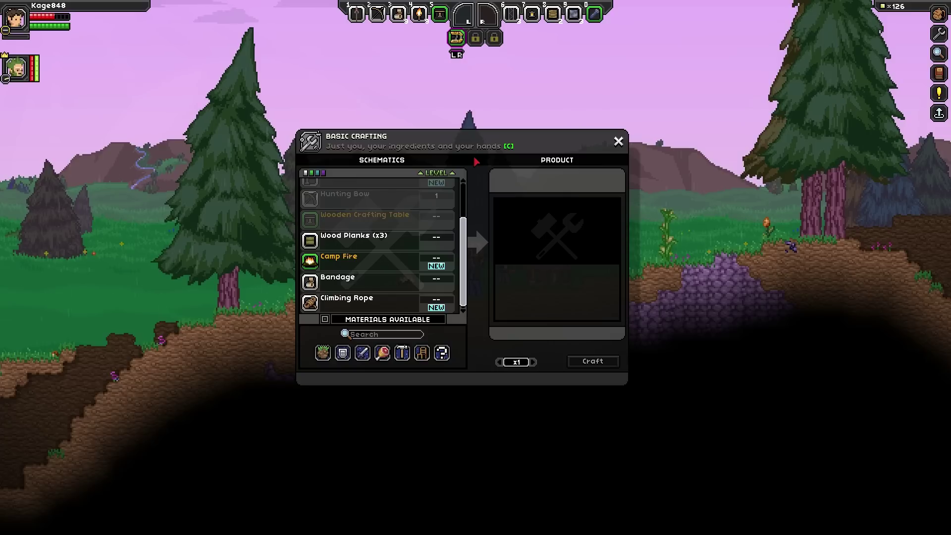
pyautogui.scroll(2, 400, 250)
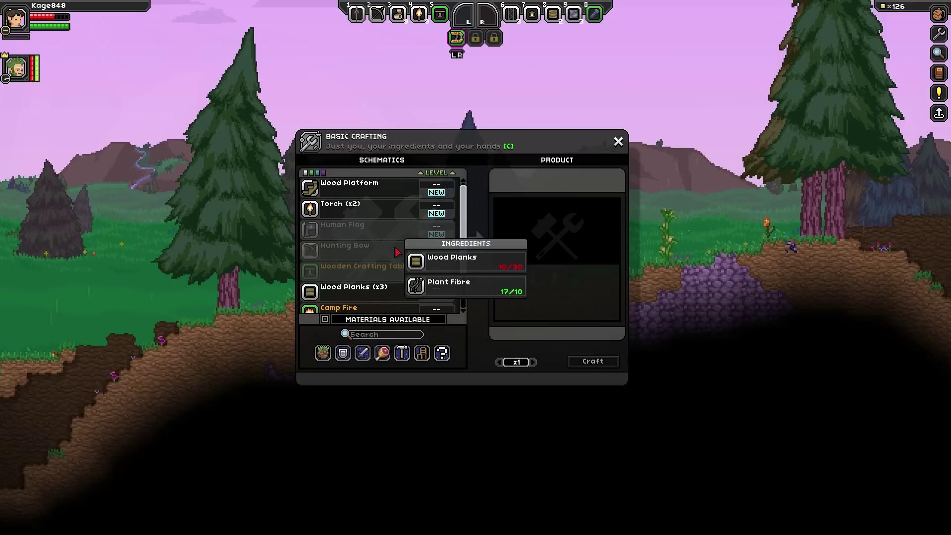
pyautogui.scroll(-2, 397, 252)
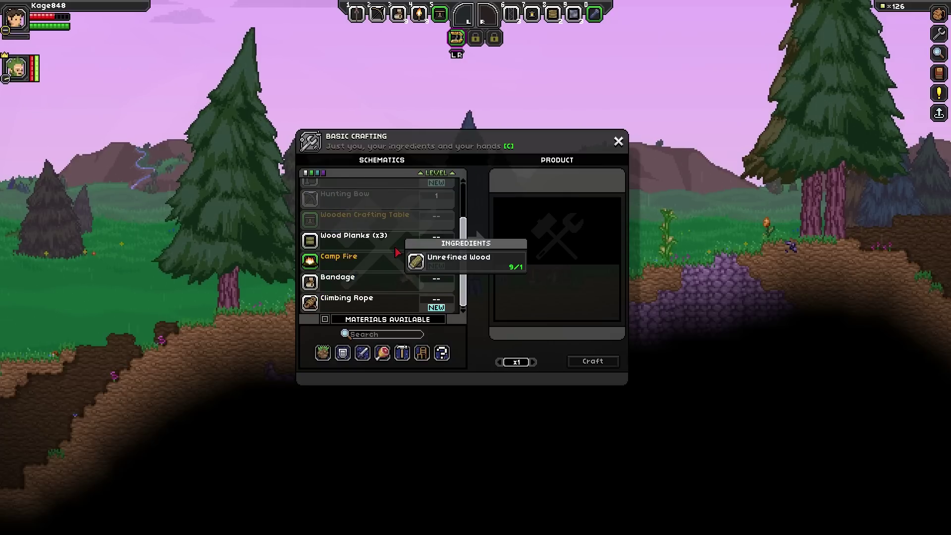
pyautogui.scroll(2, 398, 253)
pyautogui.scroll(-2, 397, 253)
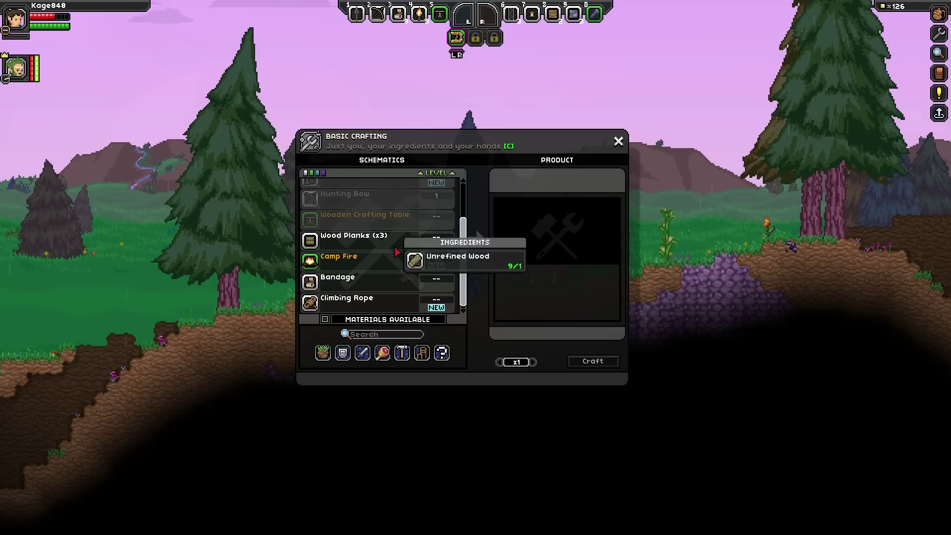
pyautogui.scroll(2, 372, 297)
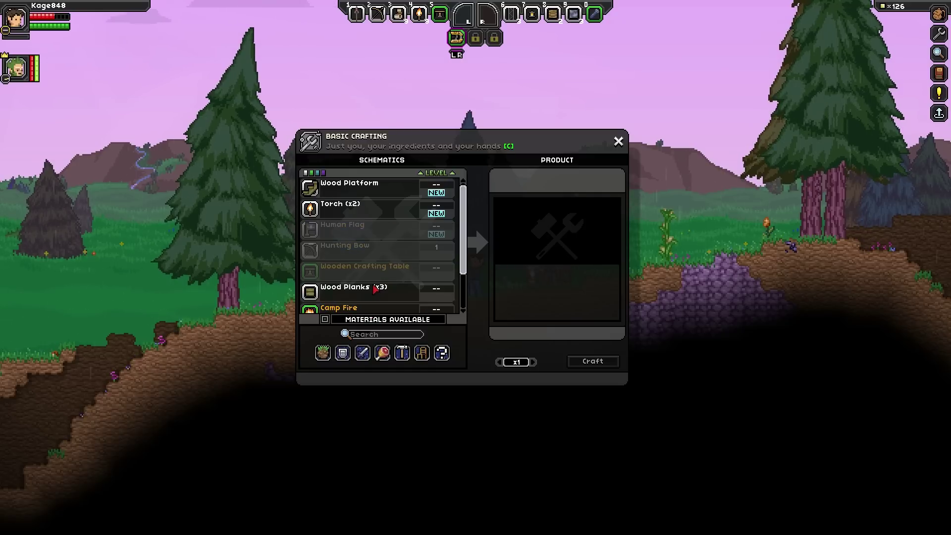
pyautogui.click(344, 354)
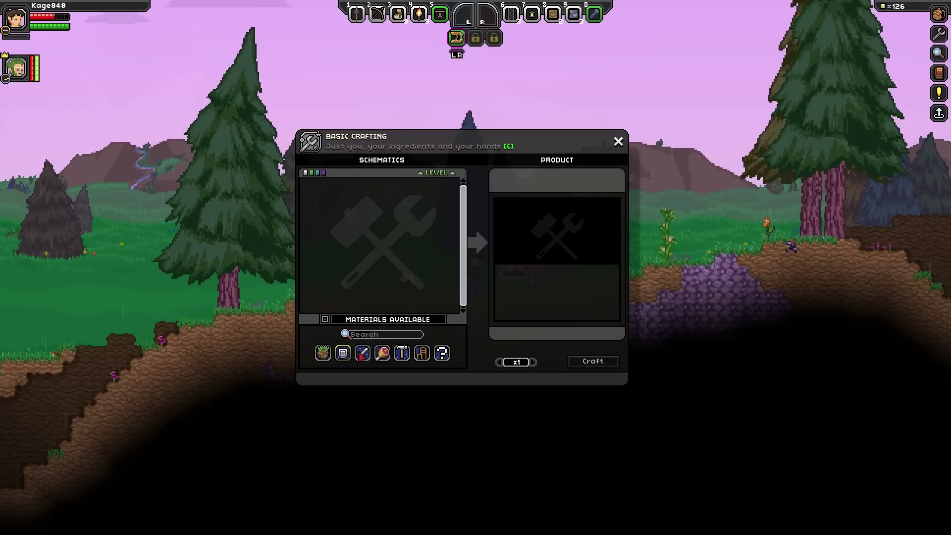
pyautogui.click(382, 353)
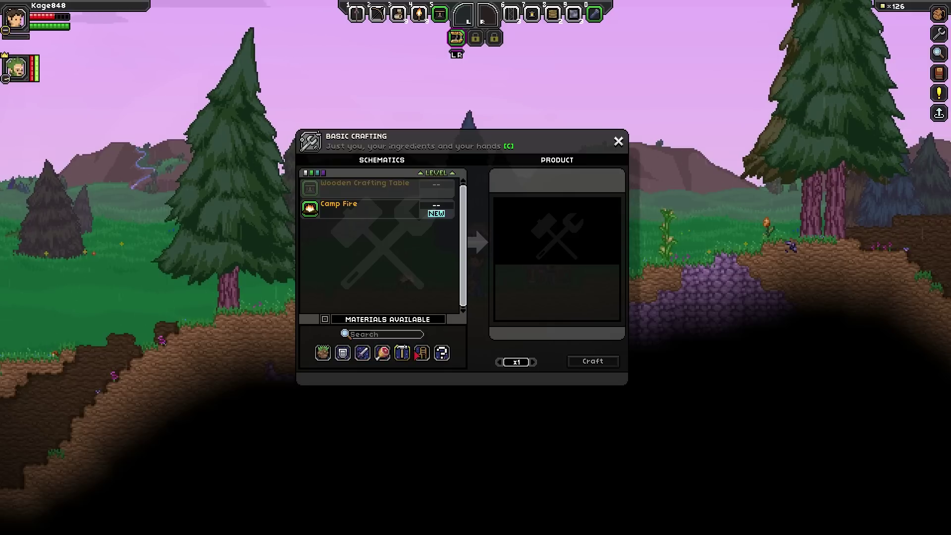
pyautogui.click(618, 141)
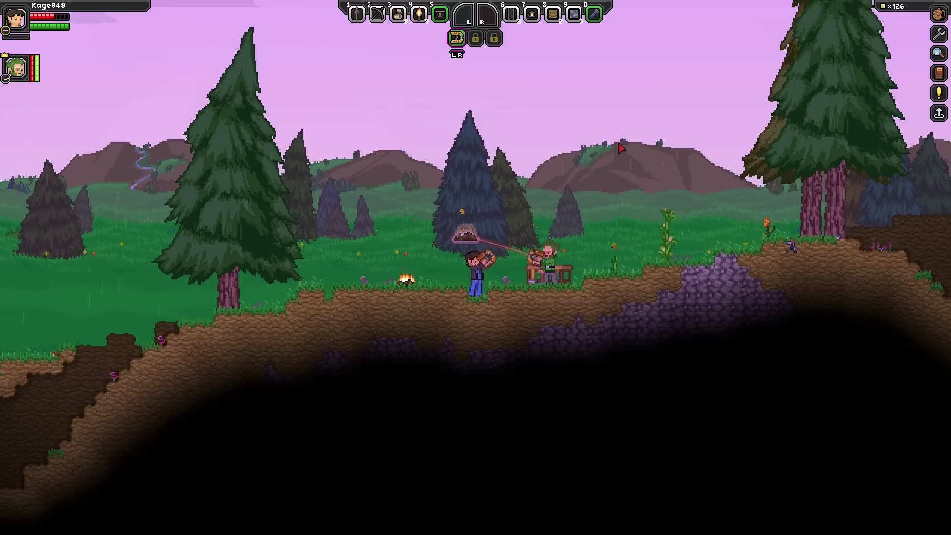
# Step: Place the Wooden Crafting Table beside the campfire and bring up its recipes
pyautogui.click(451, 20)
pyautogui.press('a')
pyautogui.click(394, 291)
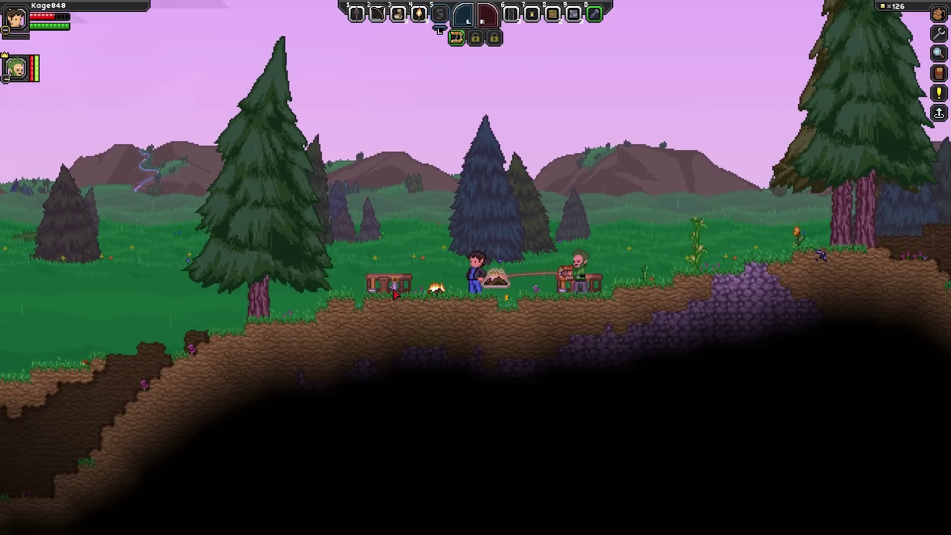
pyautogui.press('e')
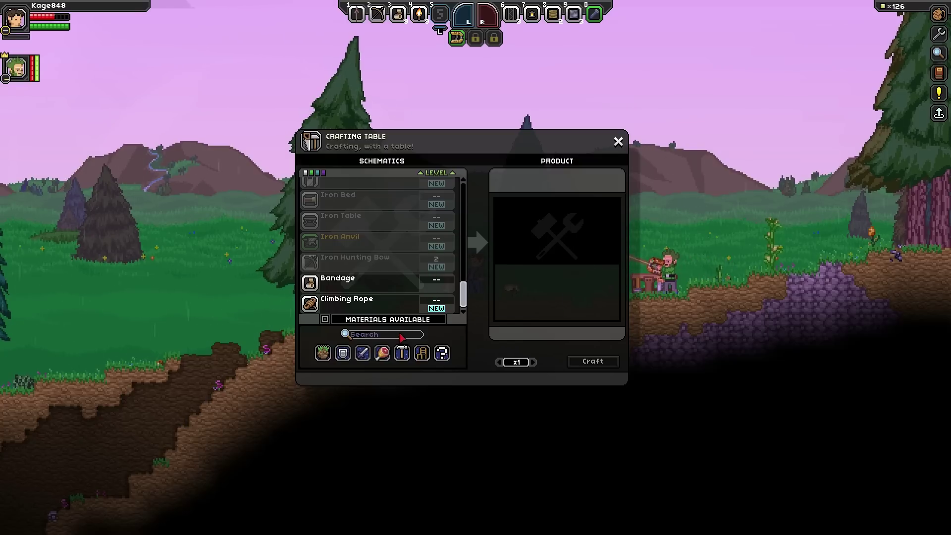
pyautogui.write('stone')
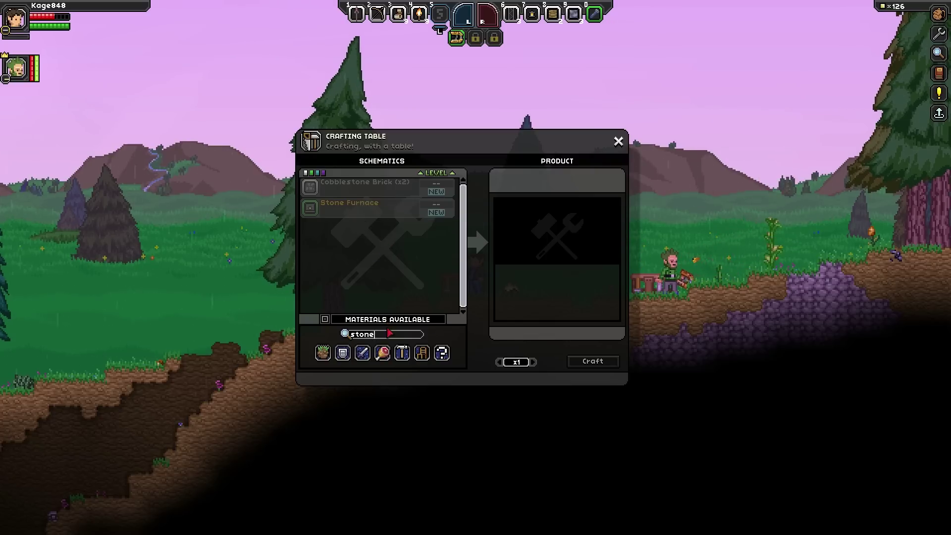
# Step: Clear the old stone search, craft a Camp Fire, and walk right
pyautogui.press('BackSpace')
pyautogui.press('BackSpace')
pyautogui.press('BackSpace')
pyautogui.press('BackSpace')
pyautogui.write('can')
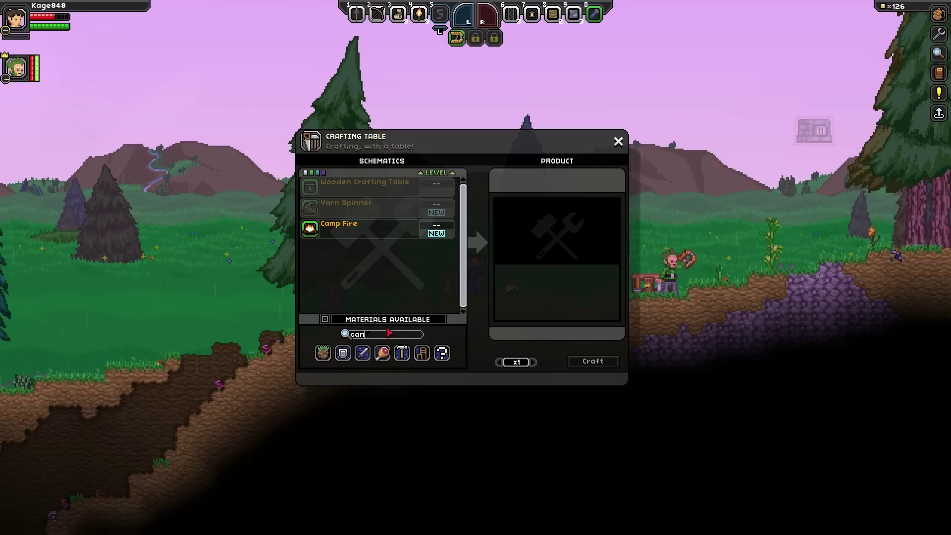
pyautogui.write('p')
pyautogui.press('BackSpace')
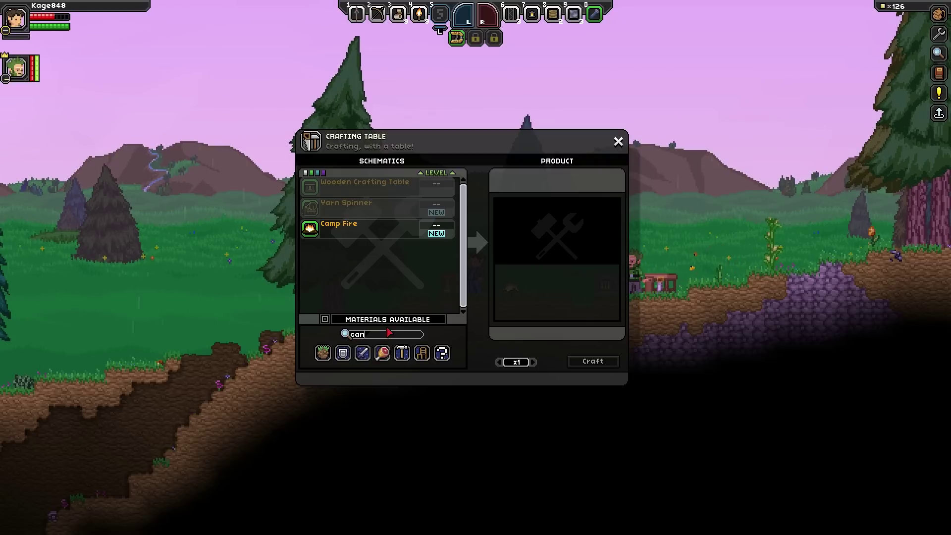
pyautogui.click(346, 230)
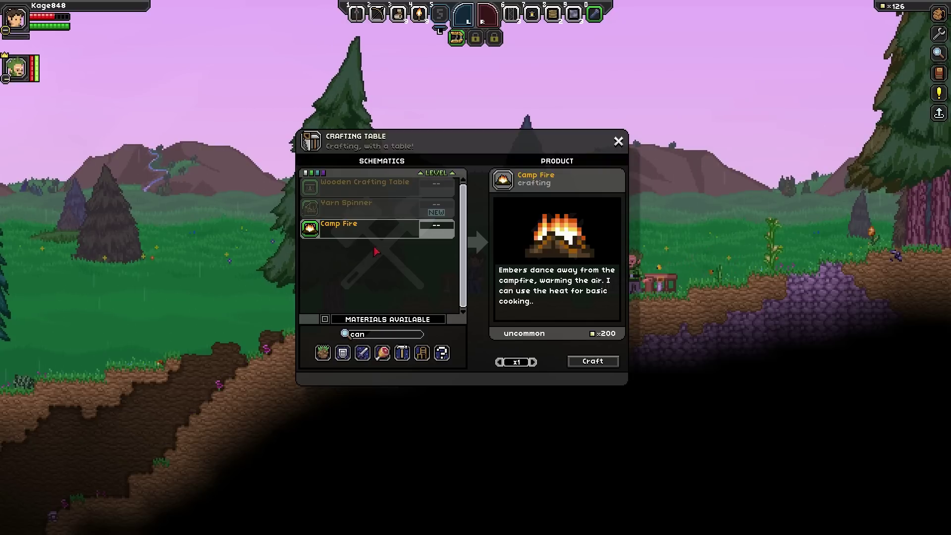
pyautogui.click(584, 367)
pyautogui.press('Escape')
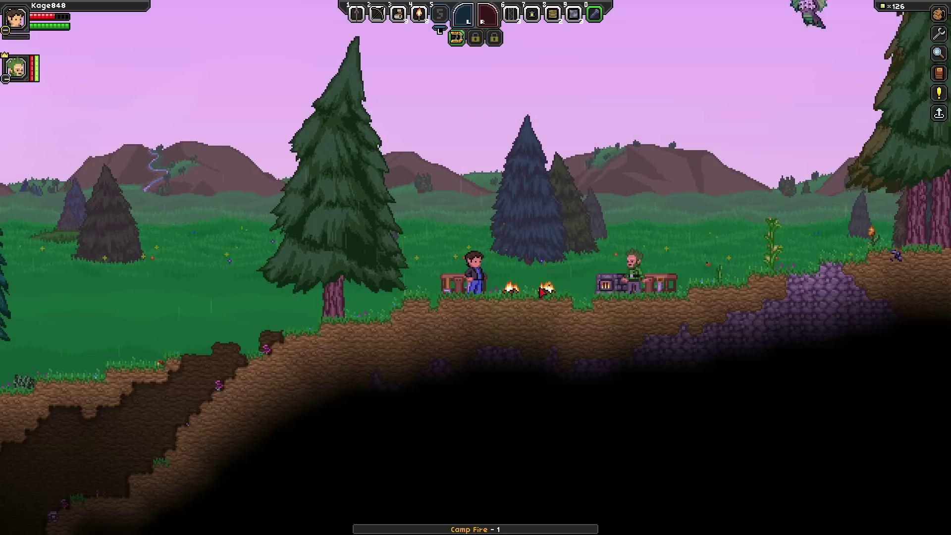
pyautogui.press('d')
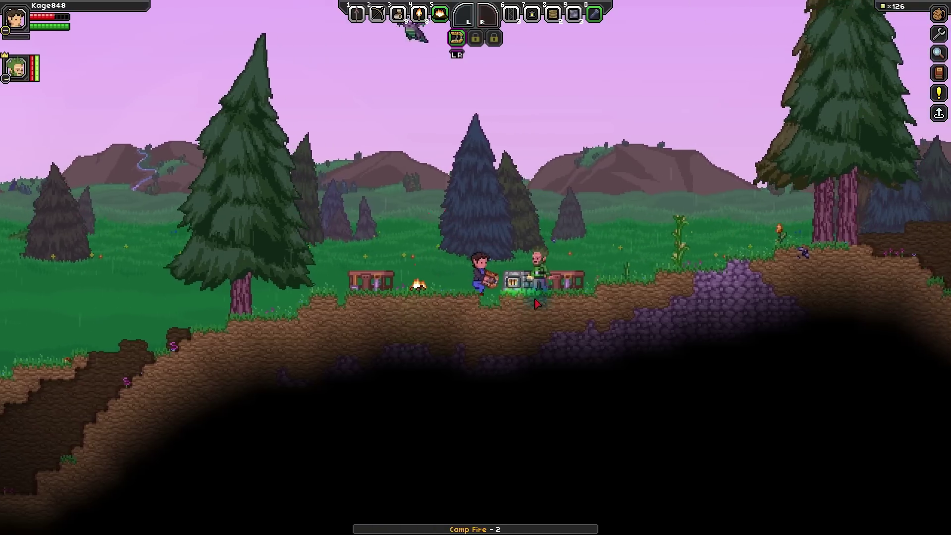
pyautogui.press('d')
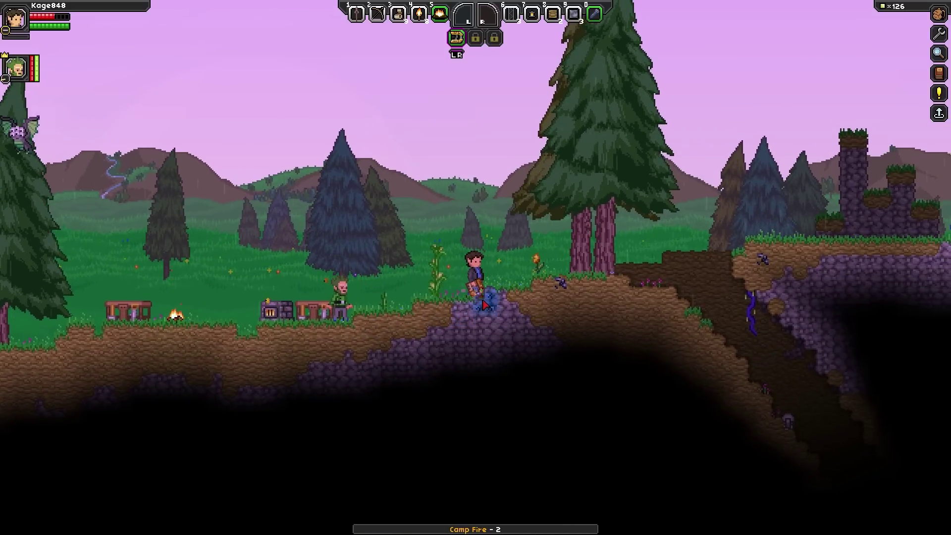
# Step: Dig downward into the cobblestone mound with the matter manipulator
pyautogui.click(484, 304)
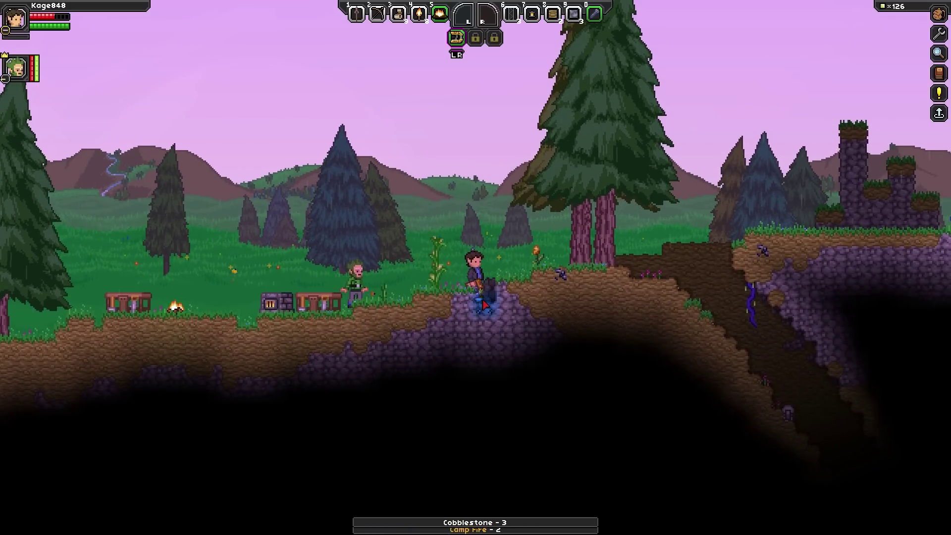
pyautogui.click(474, 315)
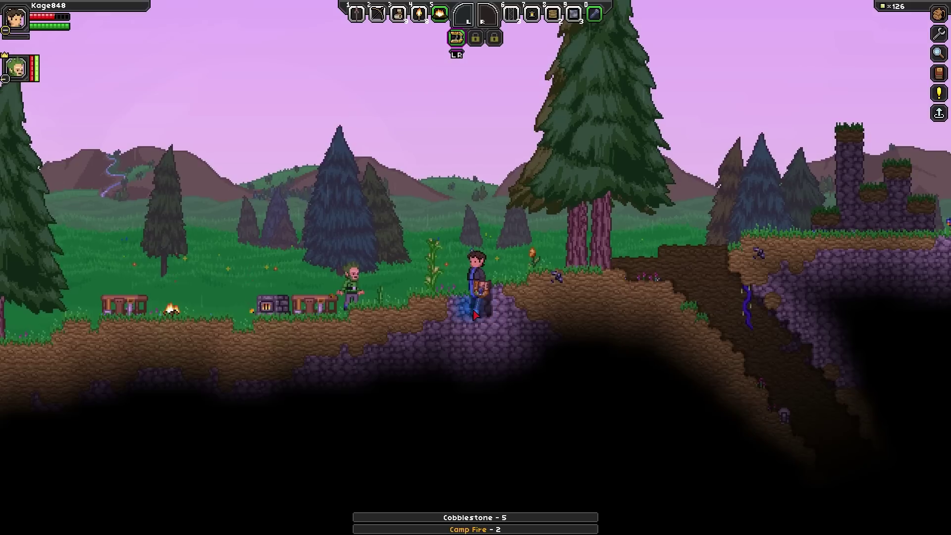
pyautogui.click(474, 315)
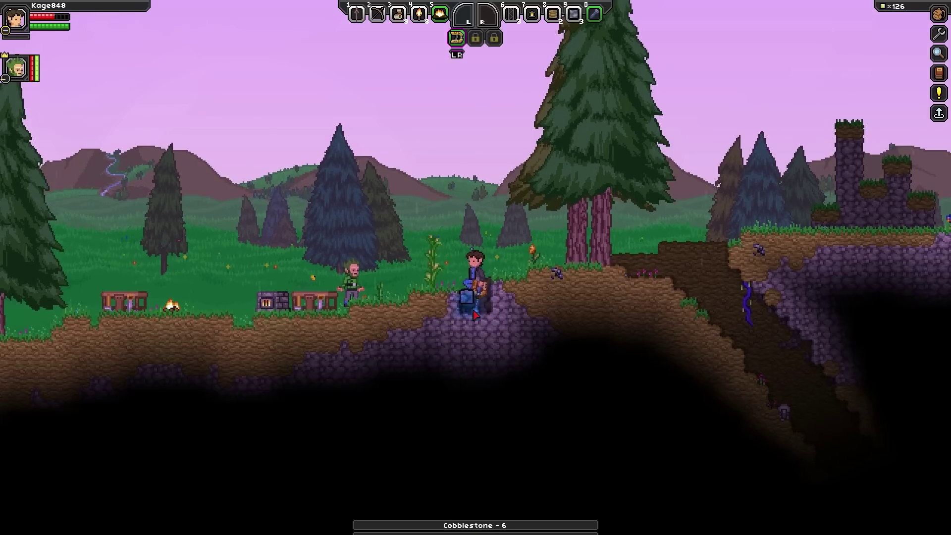
pyautogui.click(474, 315)
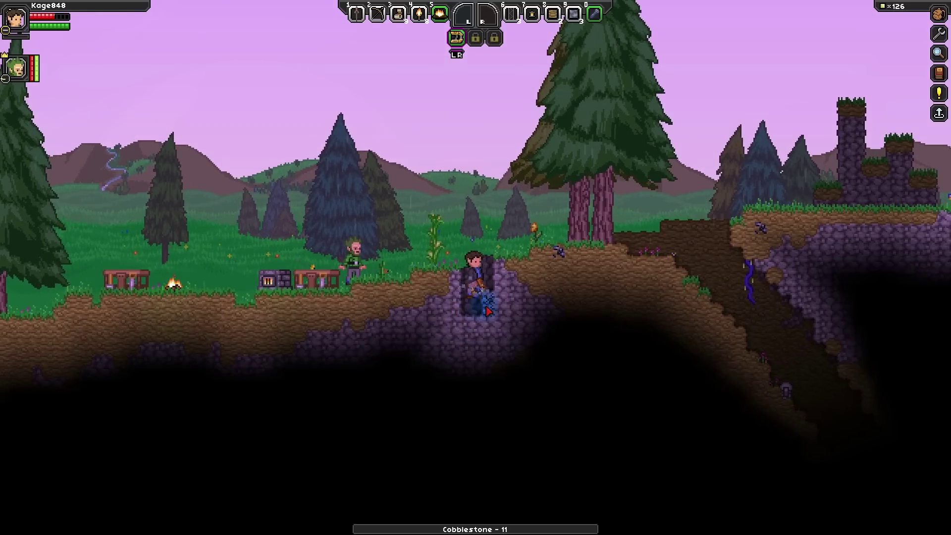
pyautogui.click(489, 312)
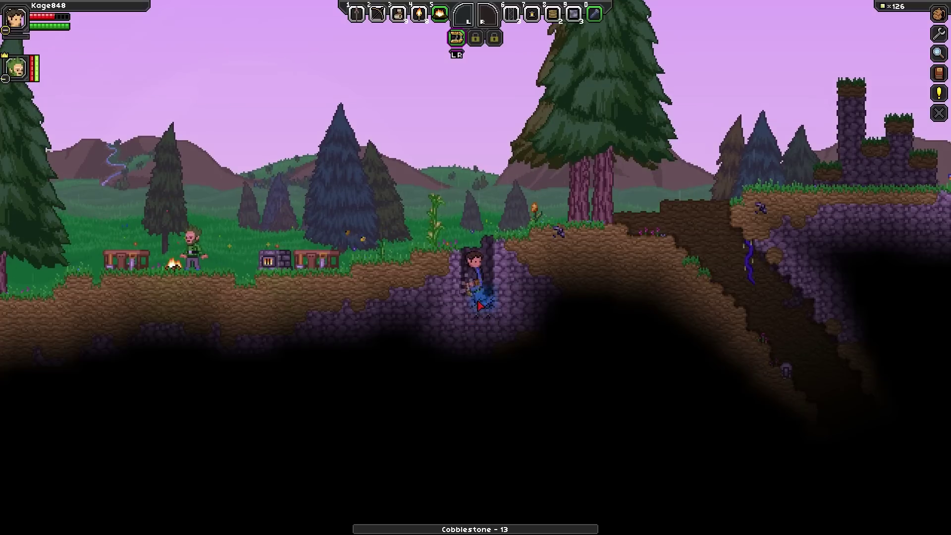
# Step: Widen the pit to reach 26 cobblestone, then return to the crafting table
pyautogui.click(475, 264)
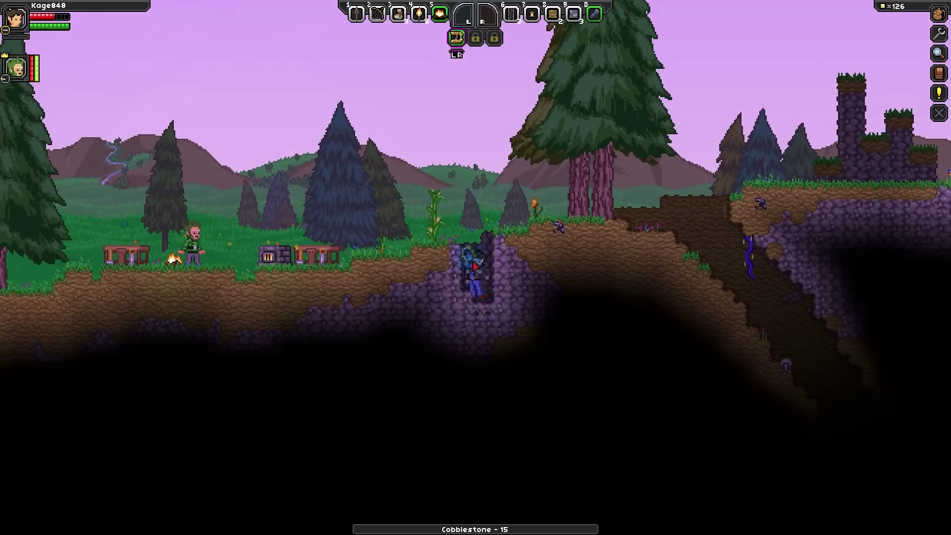
pyautogui.click(479, 266)
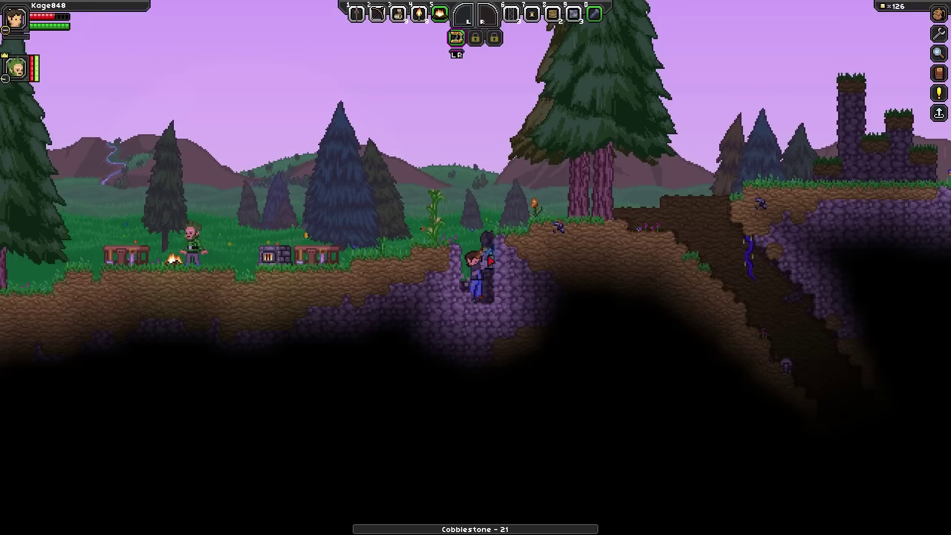
pyautogui.click(489, 261)
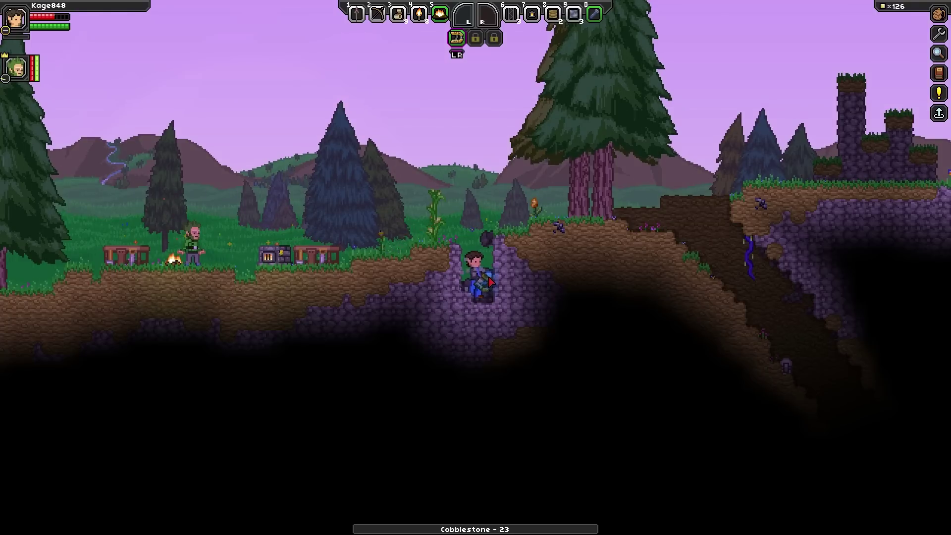
pyautogui.press('a')
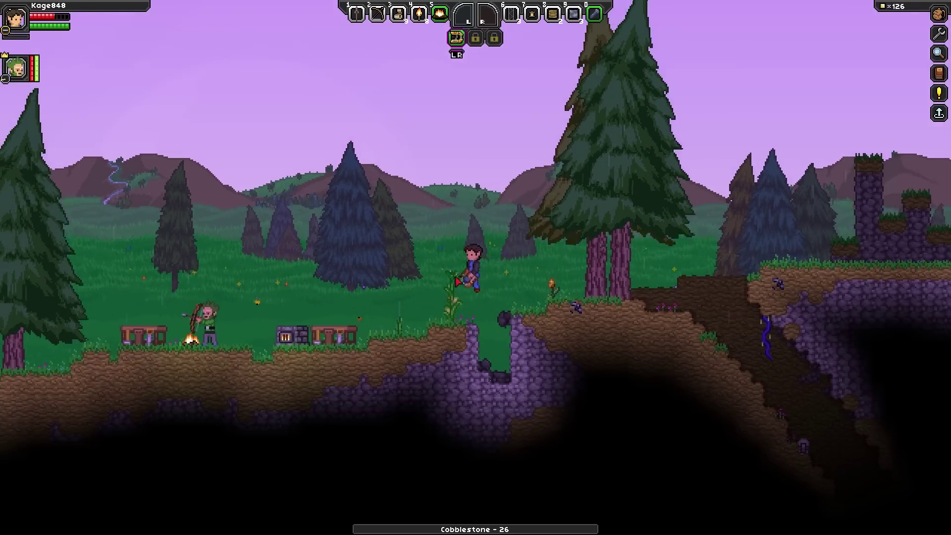
pyautogui.press('e')
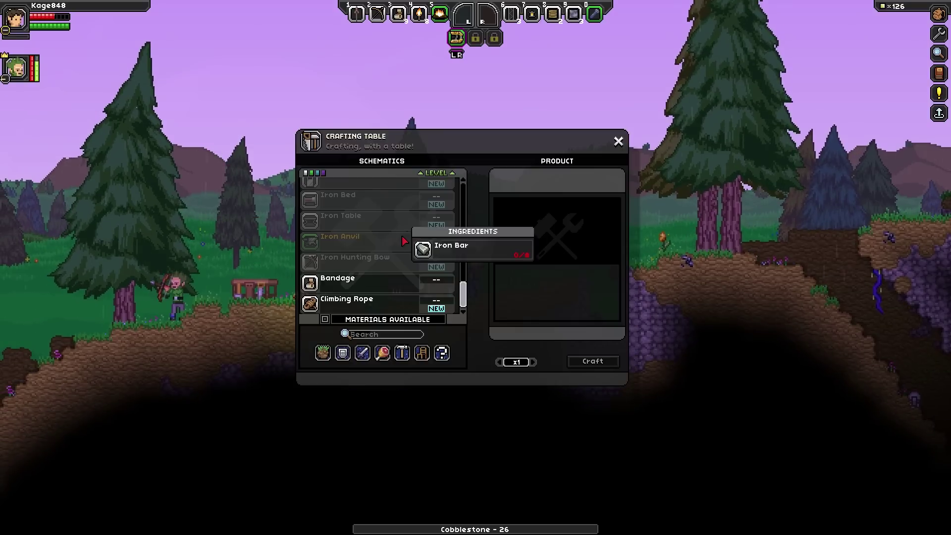
# Step: Craft a Stone Furnace from a 'sto' search, accepting Tutorial V's completion and the next quest
pyautogui.click(392, 334)
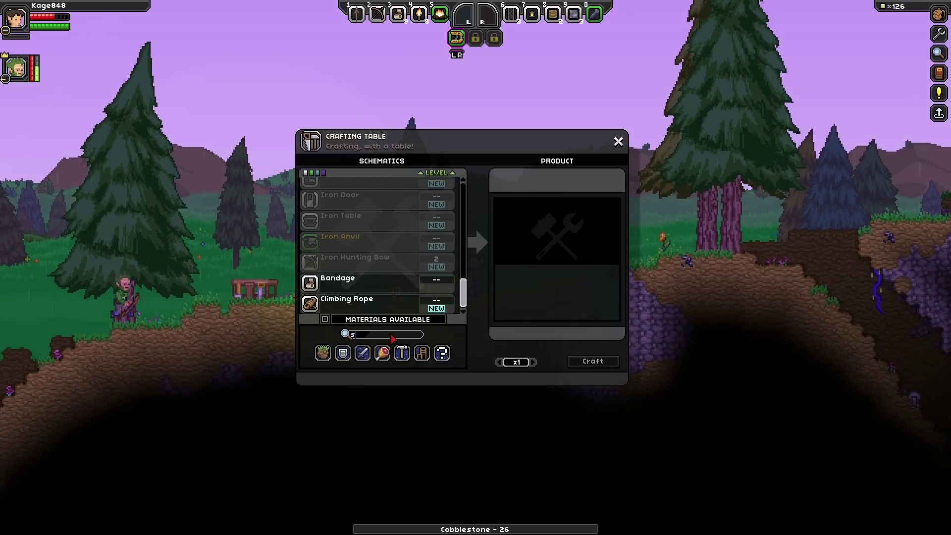
pyautogui.write('sto')
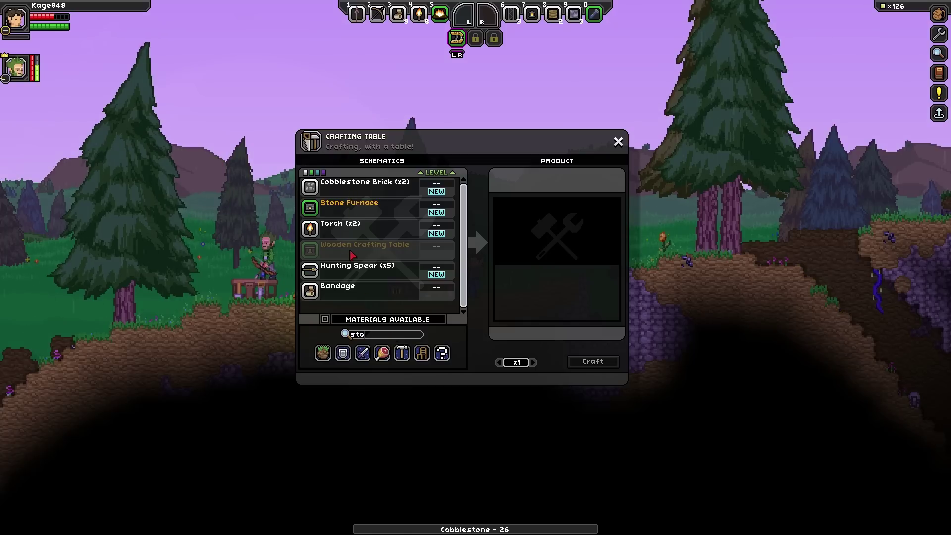
pyautogui.moveTo(364, 245)
pyautogui.click(349, 206)
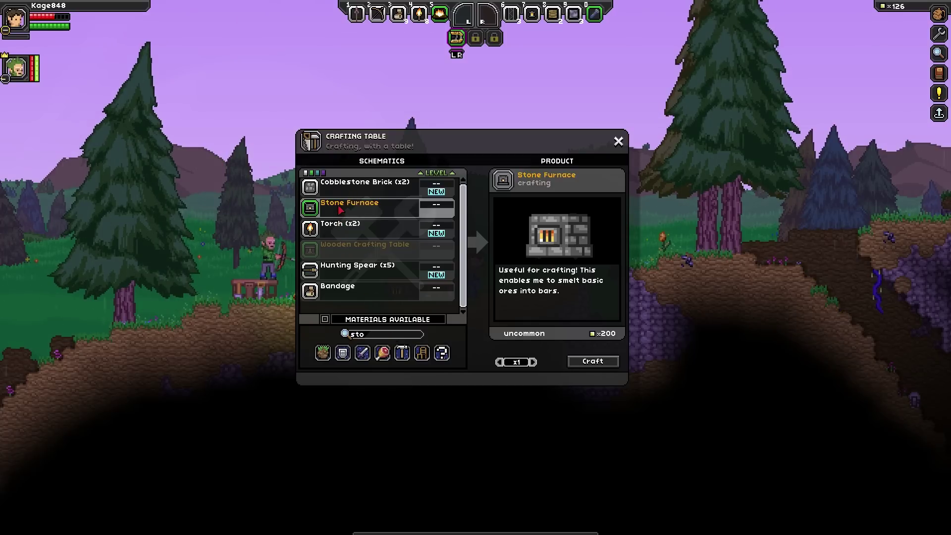
pyautogui.click(578, 363)
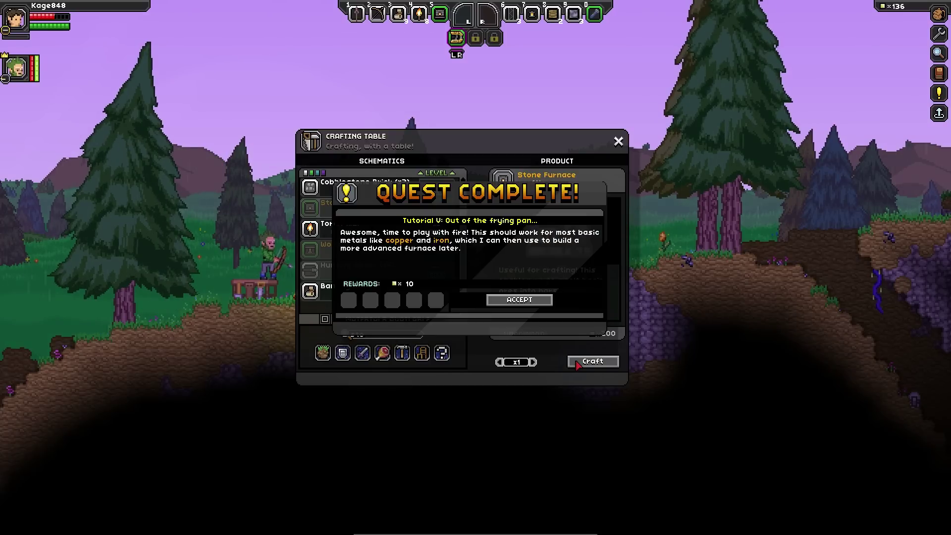
pyautogui.click(540, 301)
pyautogui.click(539, 301)
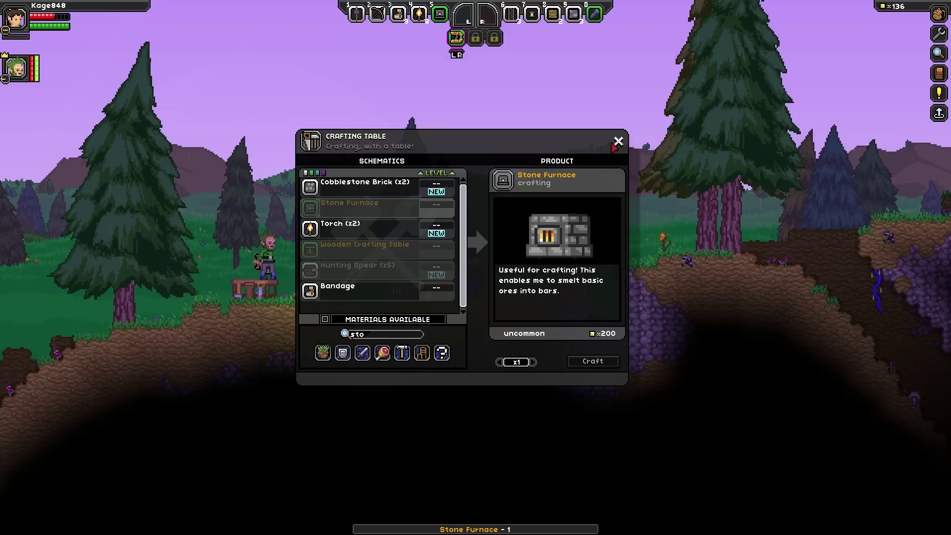
pyautogui.press('Escape')
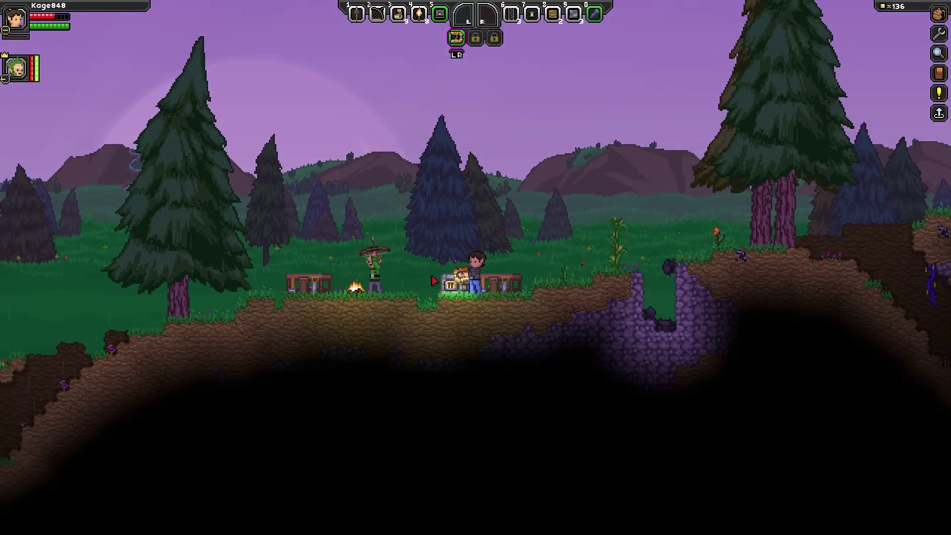
pyautogui.press('i')
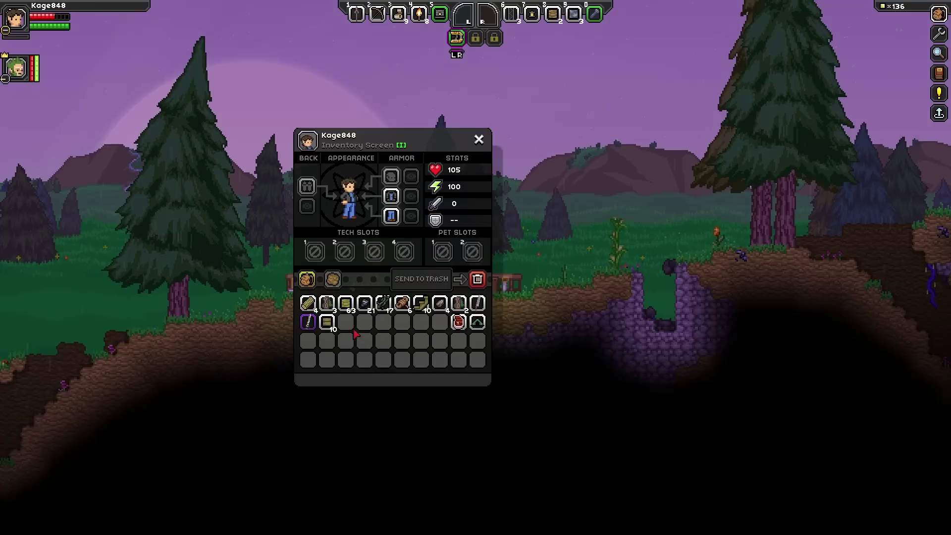
pyautogui.click(479, 140)
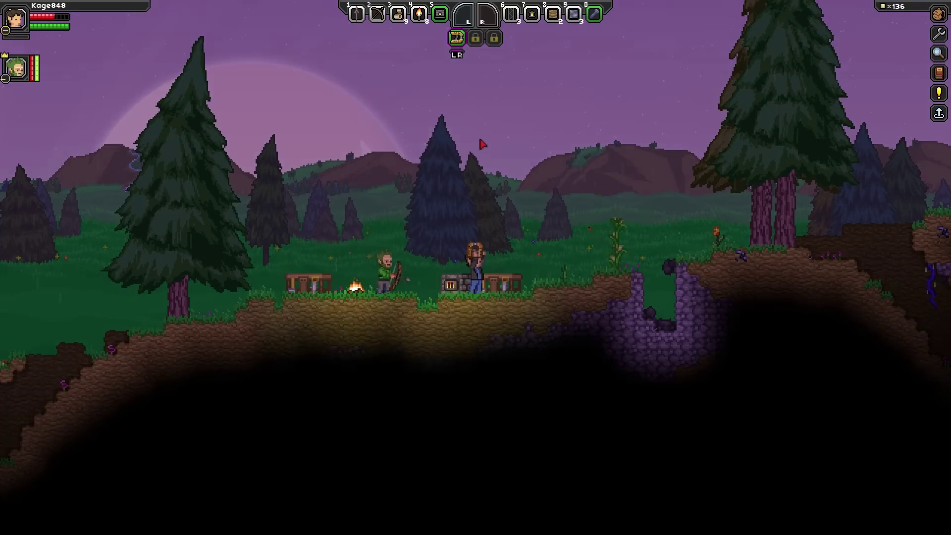
pyautogui.press('c')
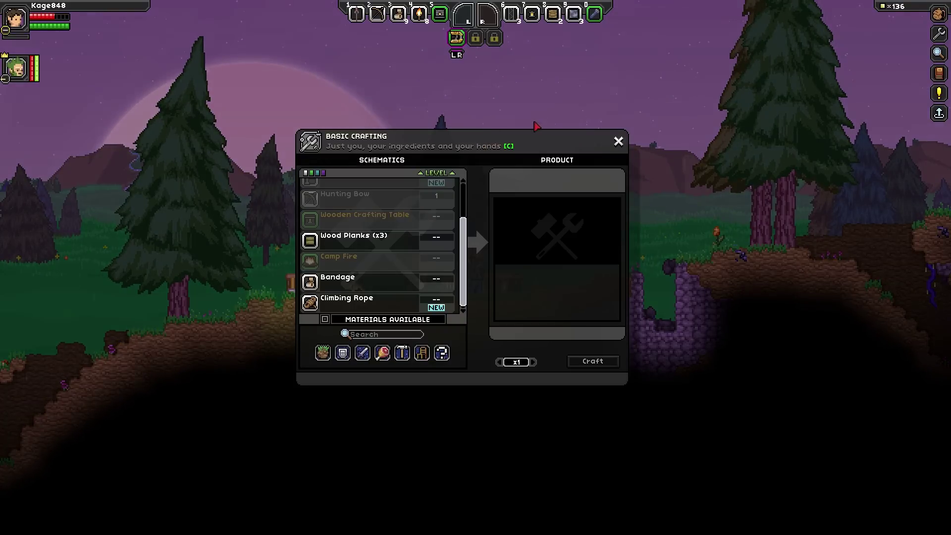
pyautogui.press('j')
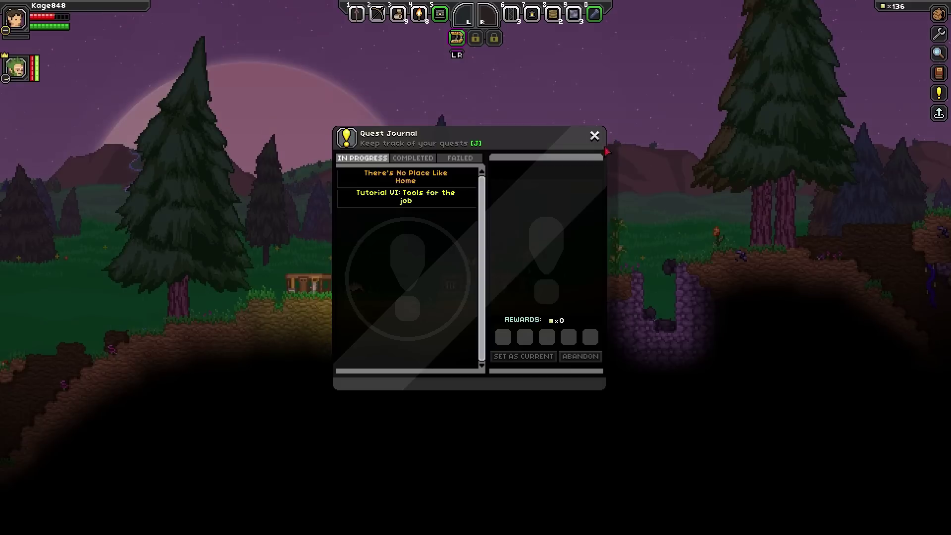
pyautogui.click(437, 196)
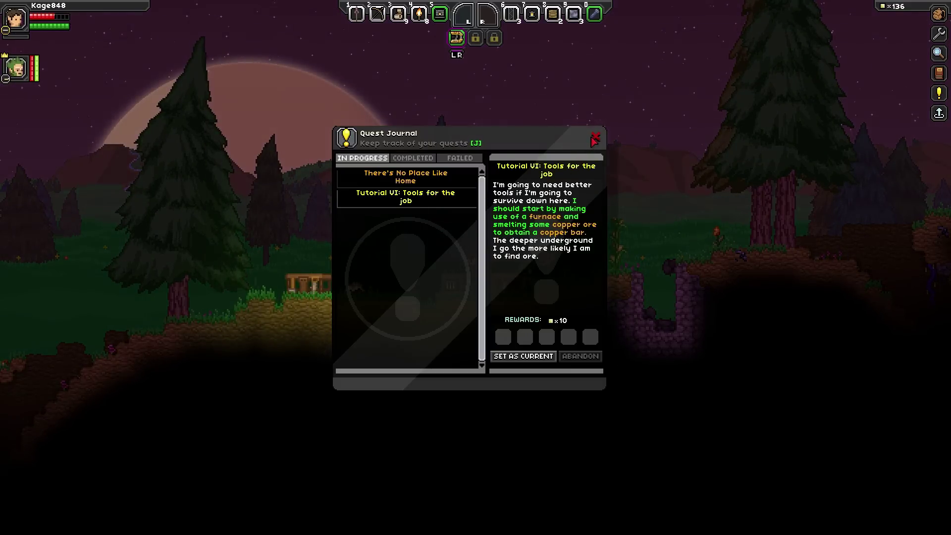
pyautogui.press('j')
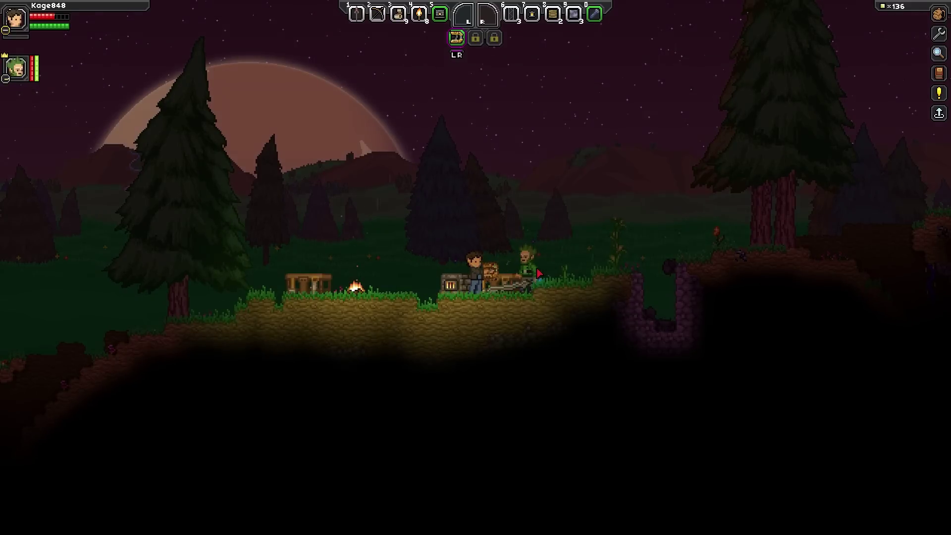
pyautogui.press('i')
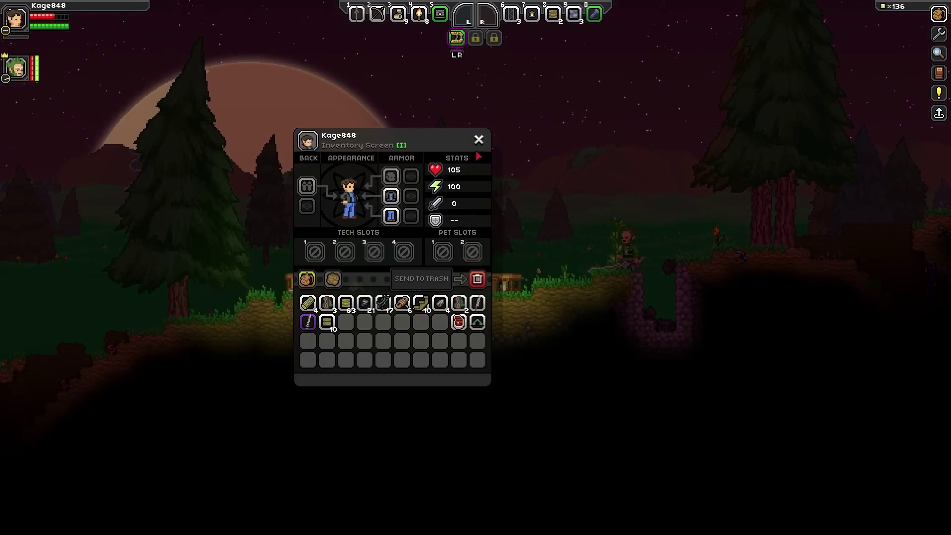
pyautogui.press('i')
pyautogui.press('a')
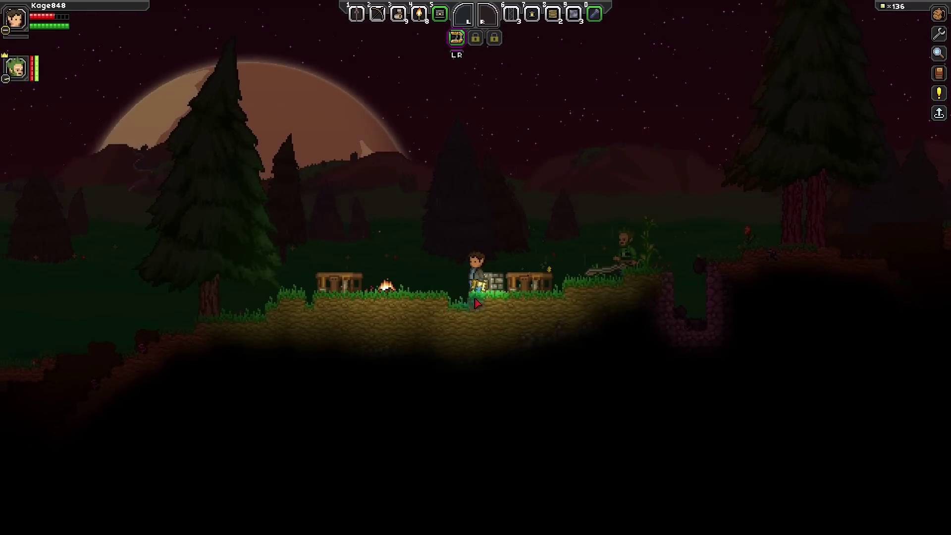
pyautogui.press('d')
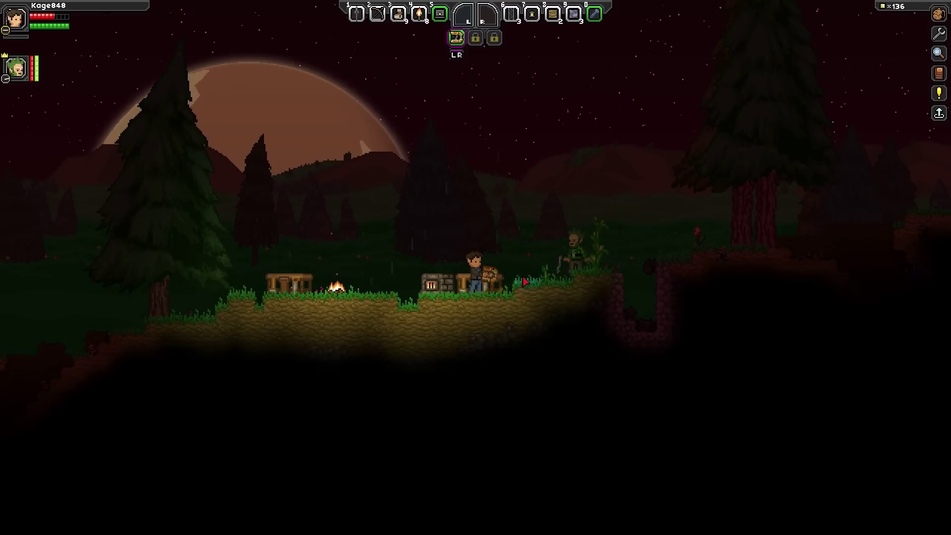
pyautogui.press('d')
# Step: Check the stone furnace's smelting recipes, then close the furnace window
pyautogui.press('a')
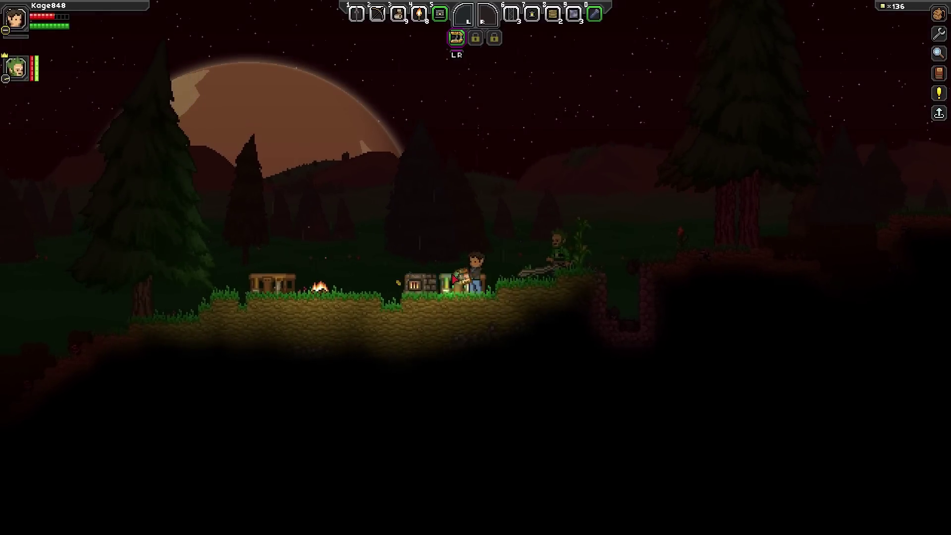
pyautogui.press('e')
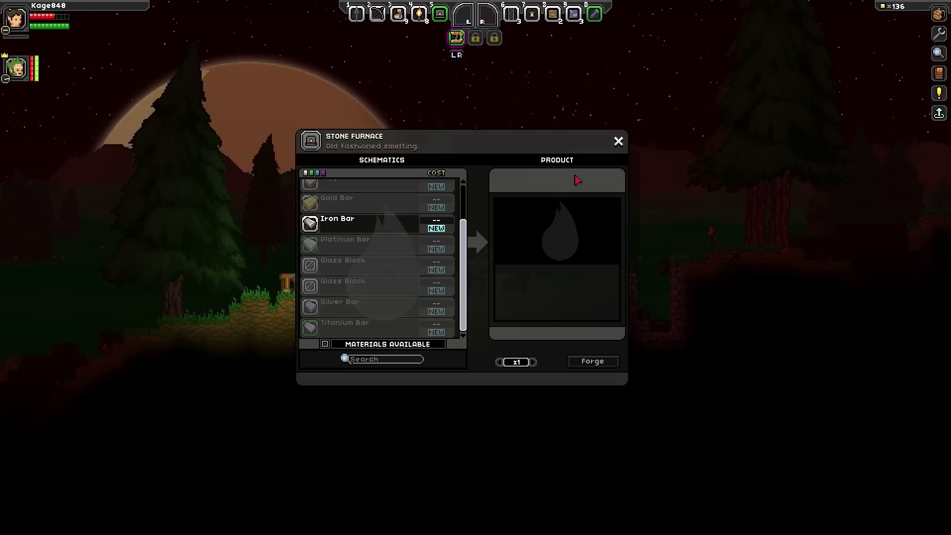
pyautogui.press('Escape')
# Step: Throw the Blunt Shortsword out of the inventory, then close the inventory
pyautogui.press('d')
pyautogui.press('i')
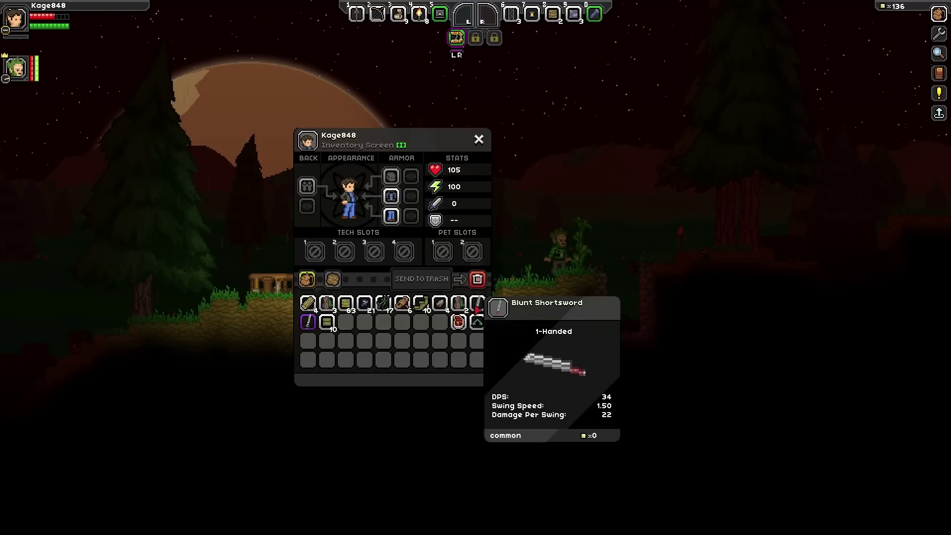
pyautogui.click(476, 304)
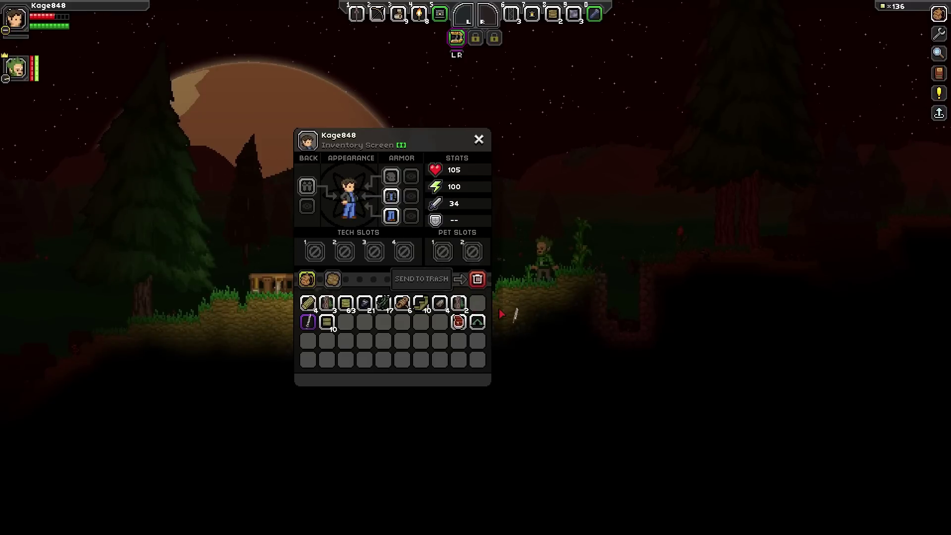
pyautogui.click(478, 308)
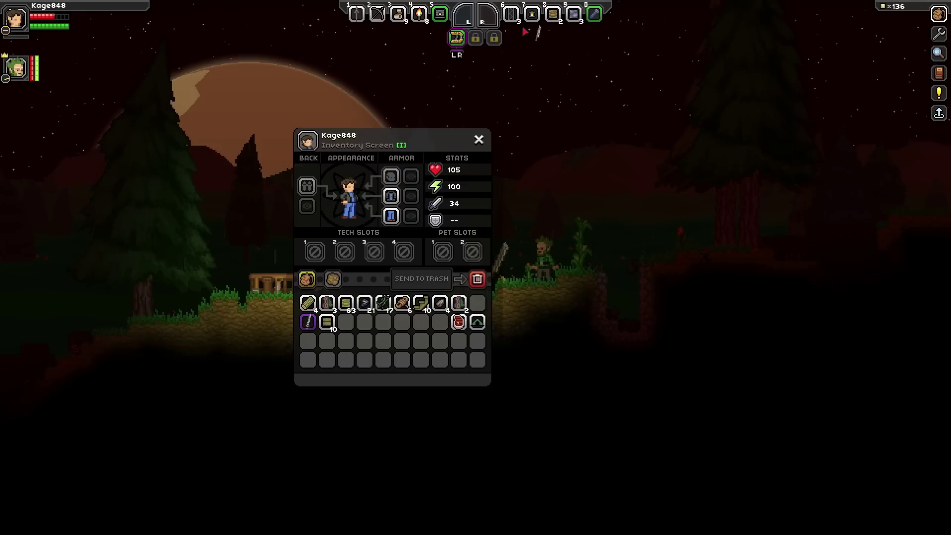
pyautogui.click(498, 252)
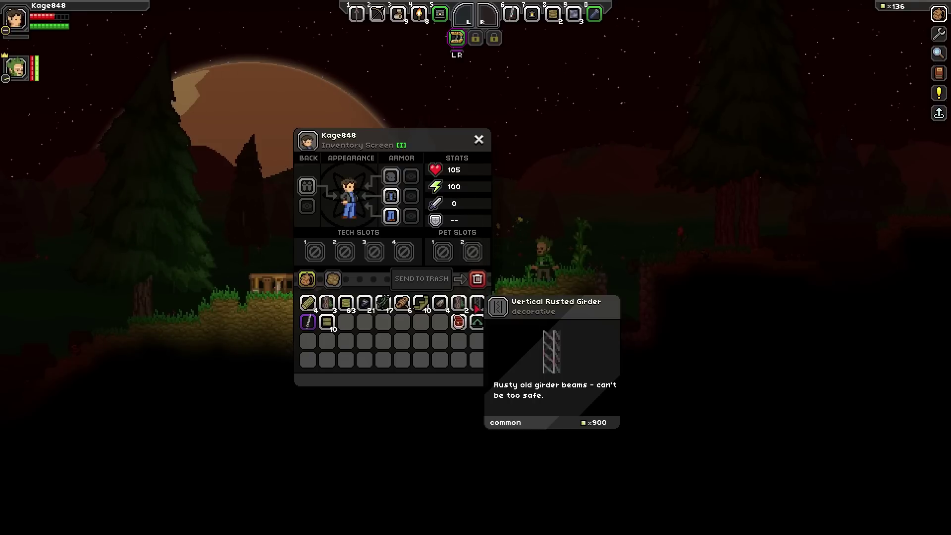
pyautogui.press('i')
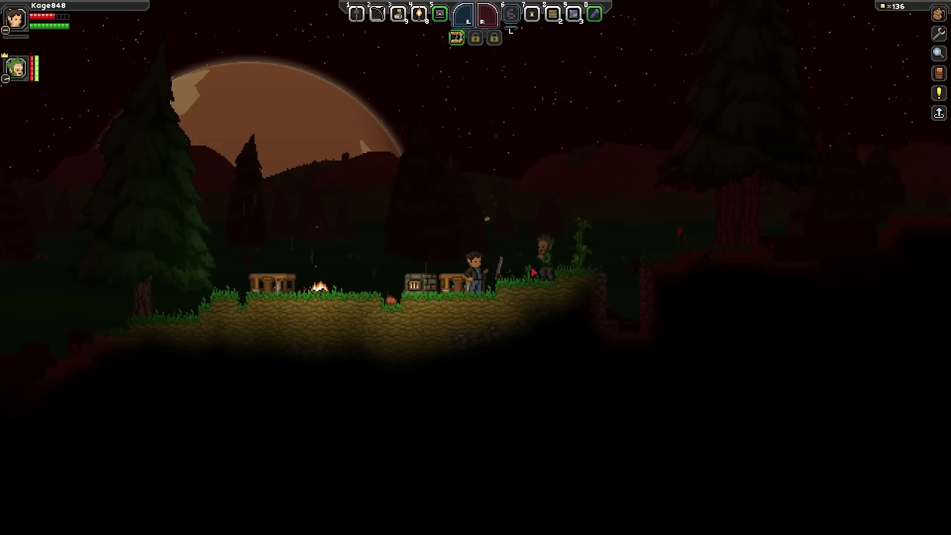
# Step: Collect the copper ore, forge a Copper Bar at the stone furnace, and accept the quest reward
pyautogui.press('a')
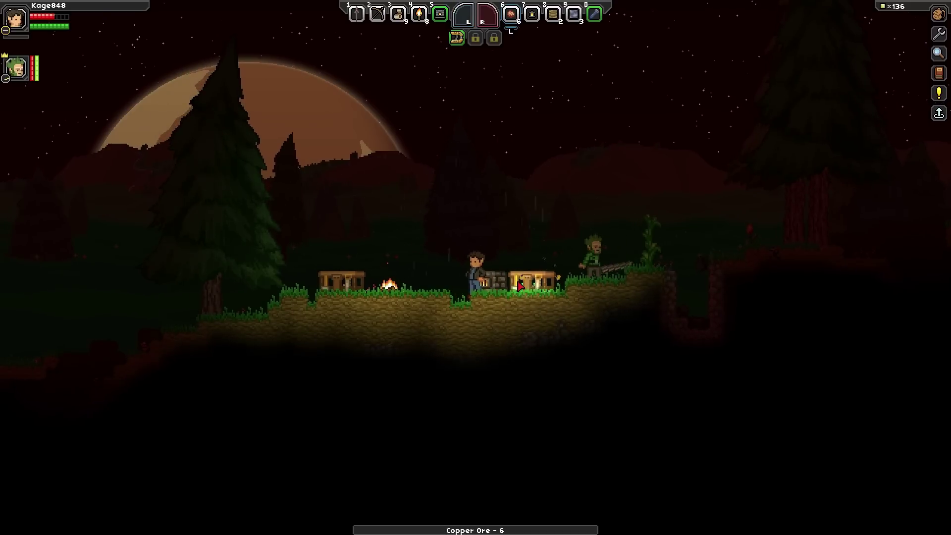
pyautogui.press('i')
pyautogui.press('i')
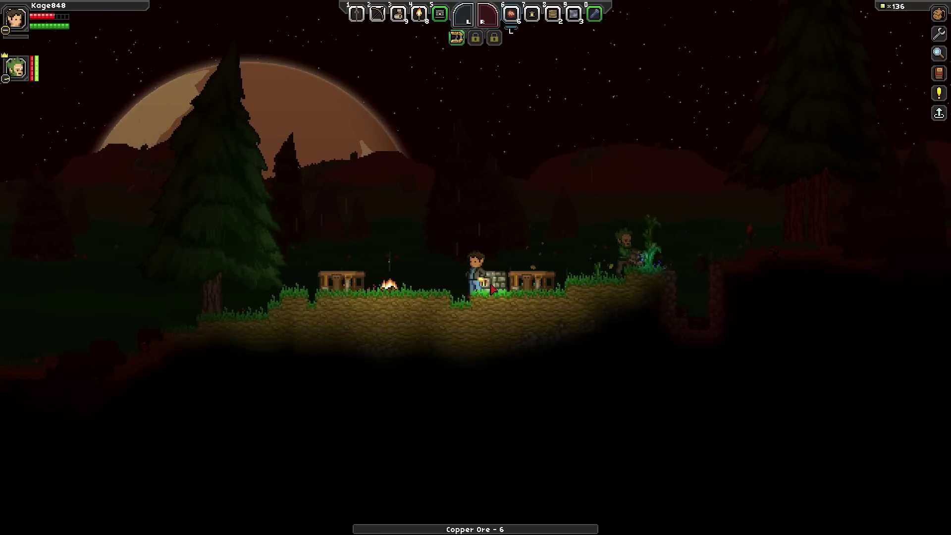
pyautogui.press('e')
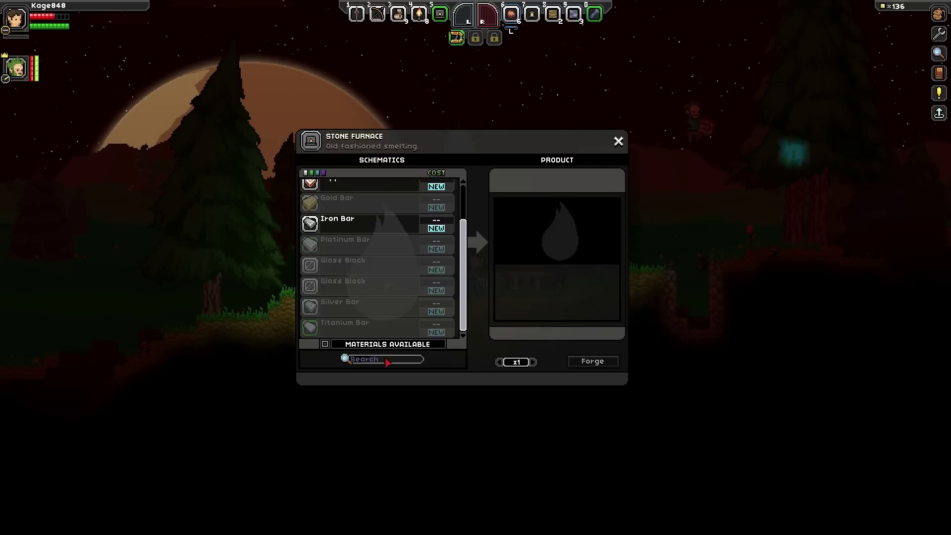
pyautogui.write('cop')
pyautogui.click(371, 195)
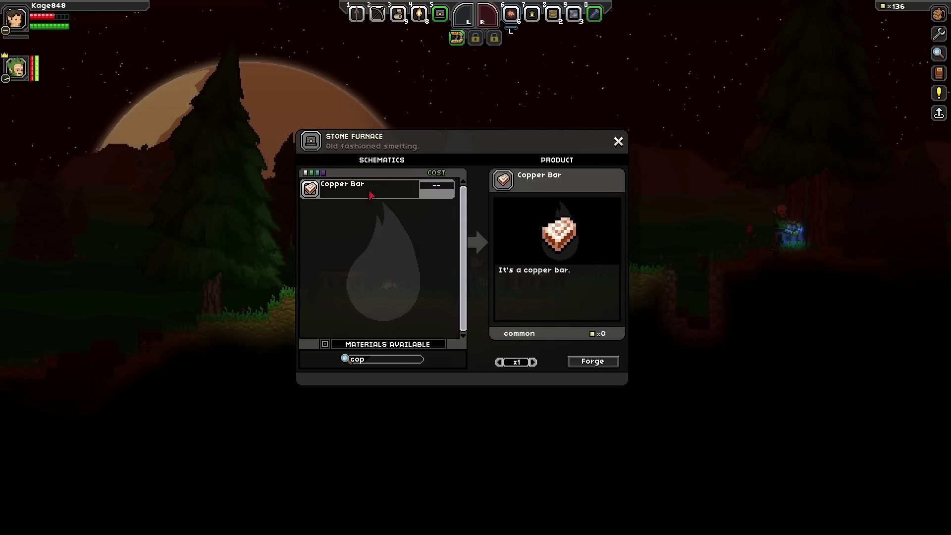
pyautogui.click(584, 362)
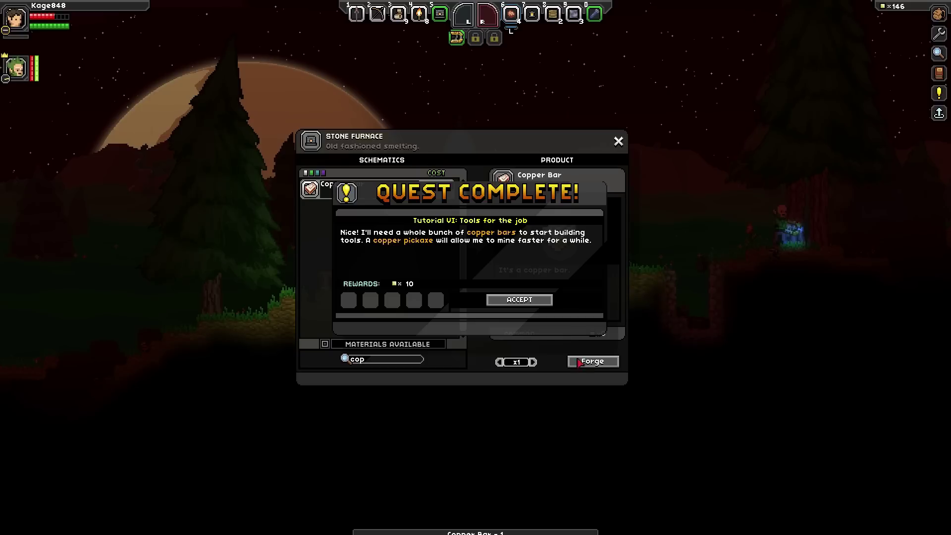
pyautogui.click(542, 301)
pyautogui.click(541, 301)
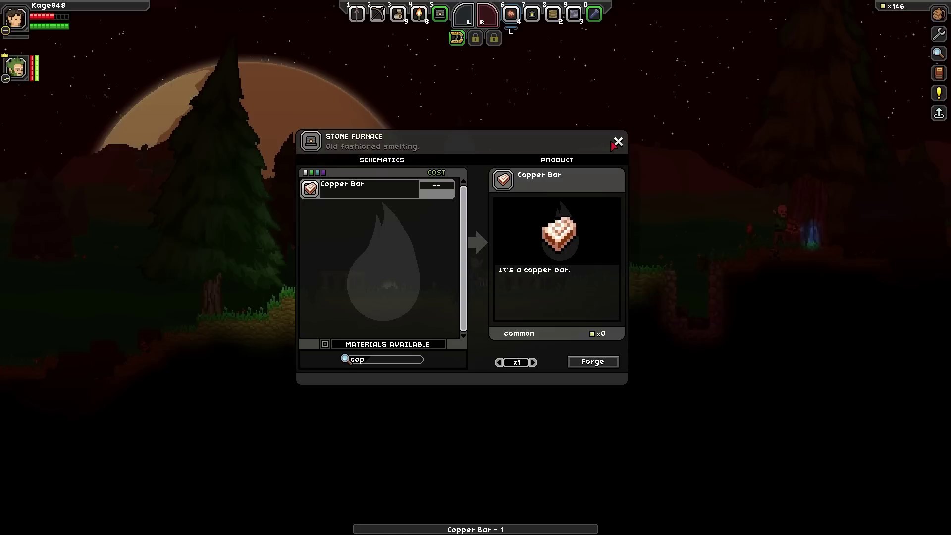
# Step: Close the furnace and read Tutorial VII: Forging Ahead, which asks for an iron anvil
pyautogui.press('Escape')
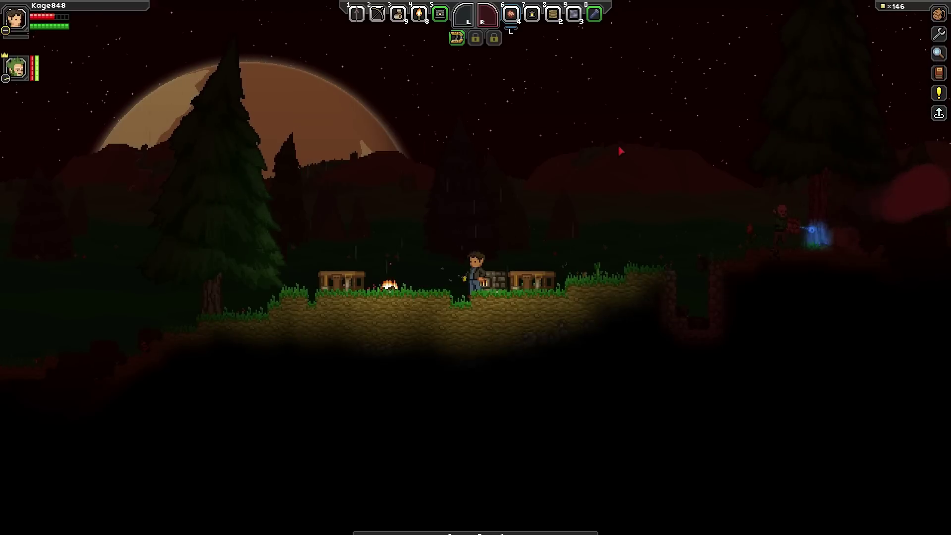
pyautogui.press('d')
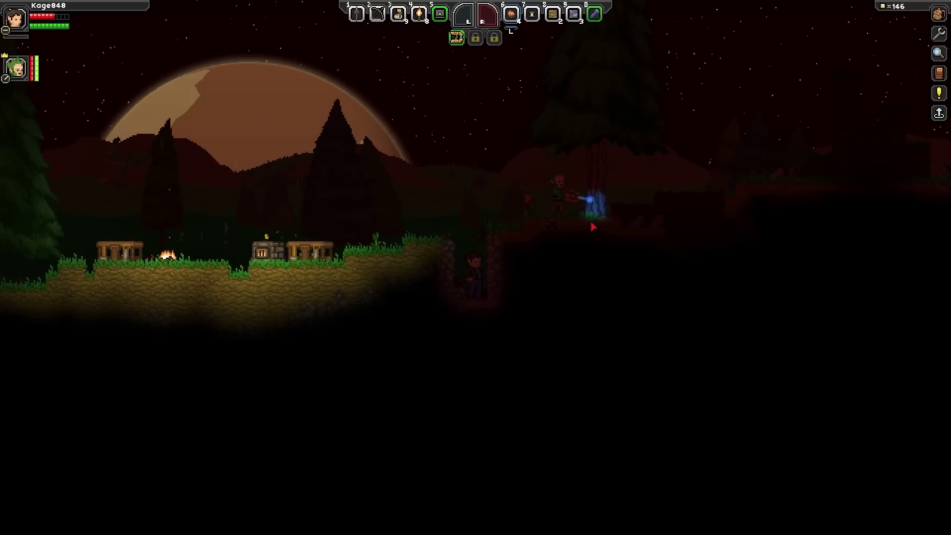
pyautogui.press('space')
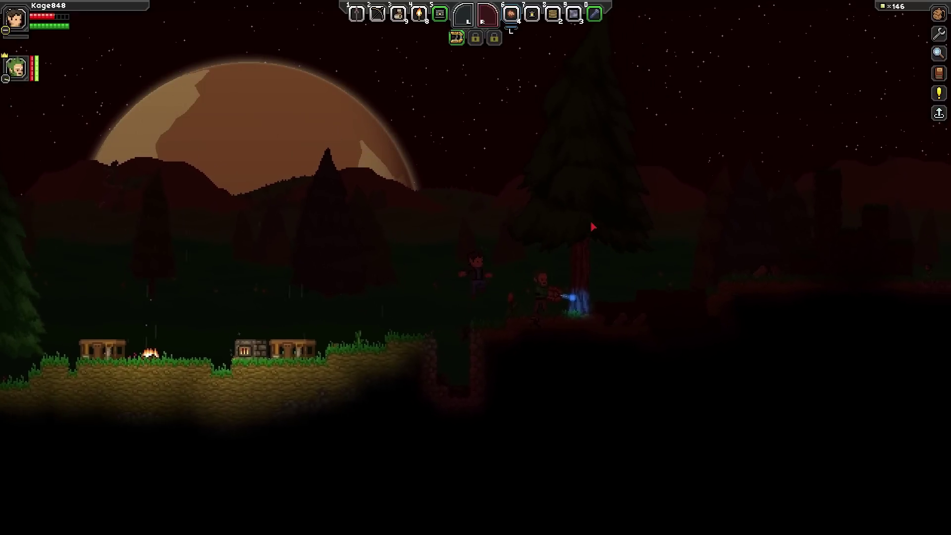
pyautogui.press('c')
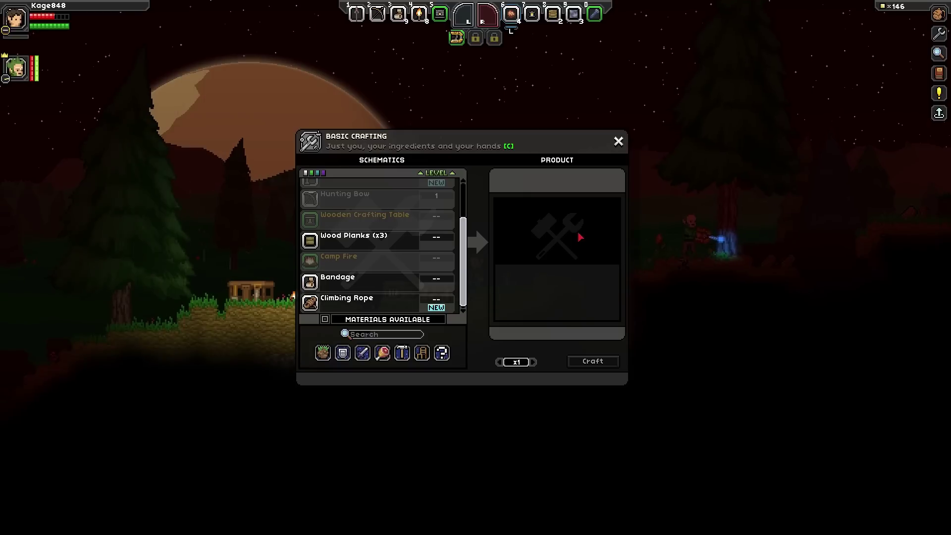
pyautogui.press('j')
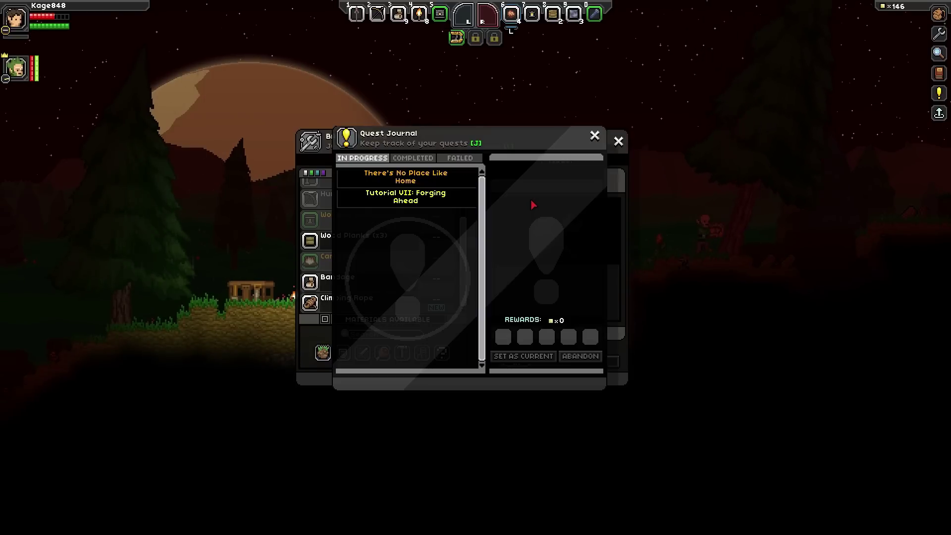
pyautogui.click(430, 201)
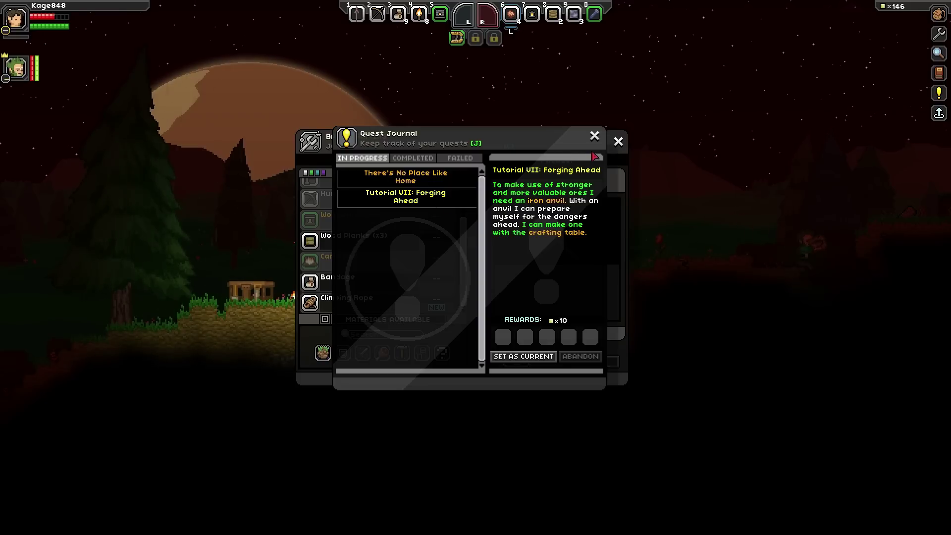
pyautogui.click(594, 135)
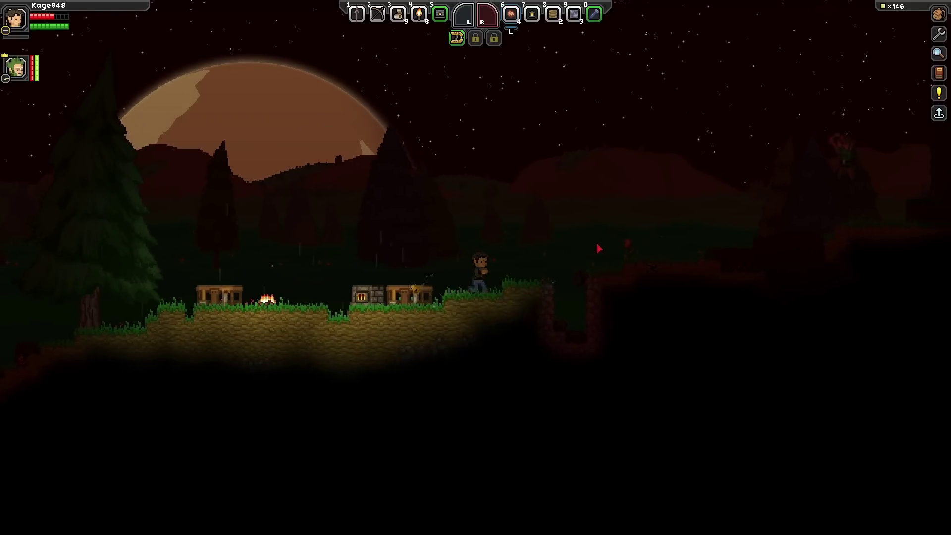
# Step: Jump back over the terrain toward camp and open the inventory
pyautogui.press('d')
pyautogui.press('space')
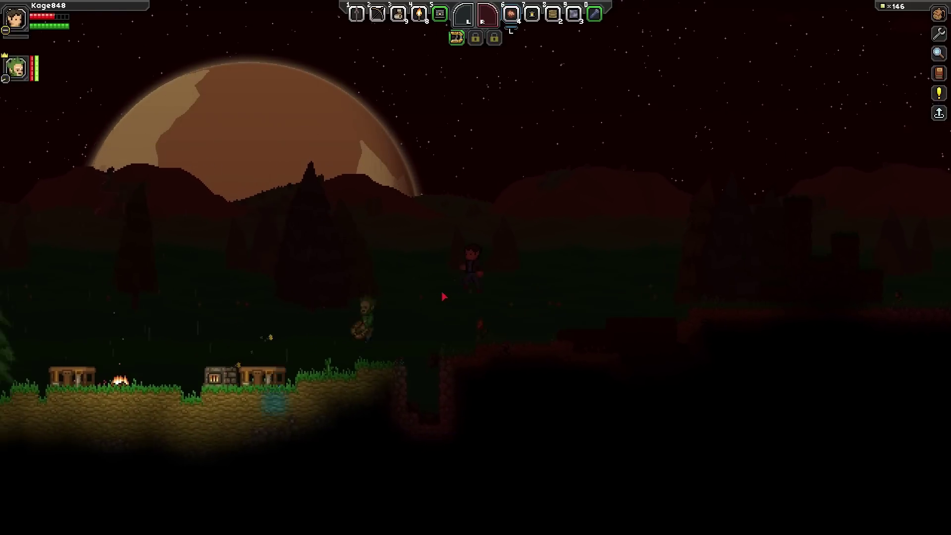
pyautogui.press('a')
pyautogui.press('i')
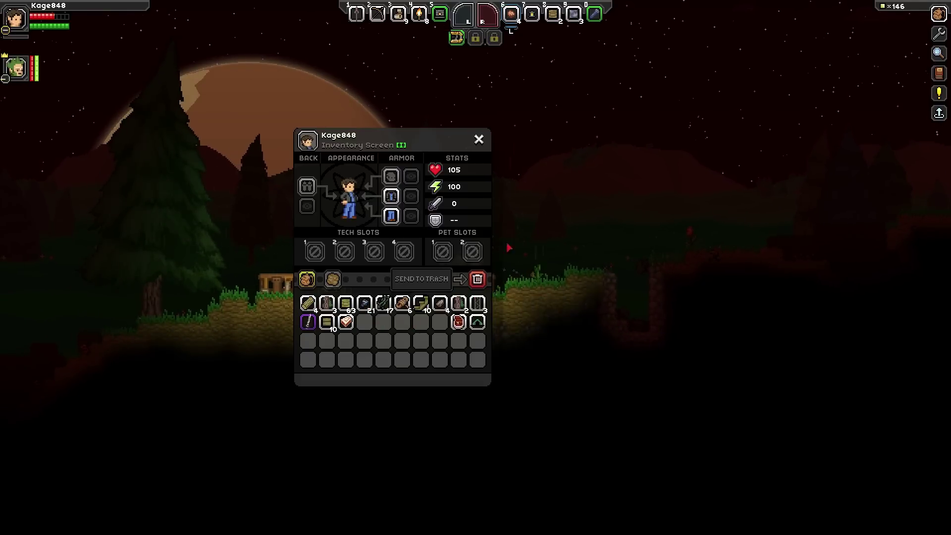
# Step: Close the inventory and look into the stone furnace once more
pyautogui.click(478, 139)
pyautogui.rightClick(461, 285)
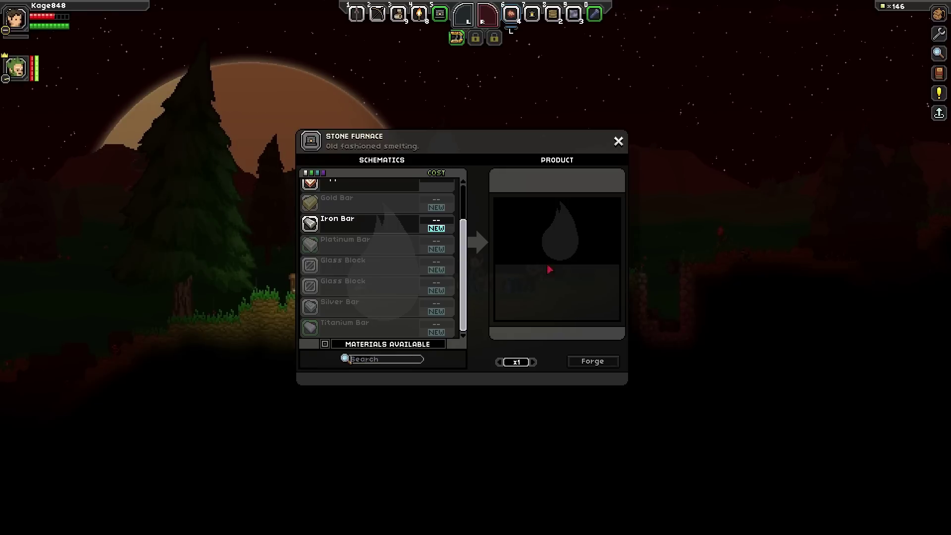
pyautogui.press('Escape')
# Step: Pick up the stone furnace and crafting table with the matter manipulator, then head right
pyautogui.press('a')
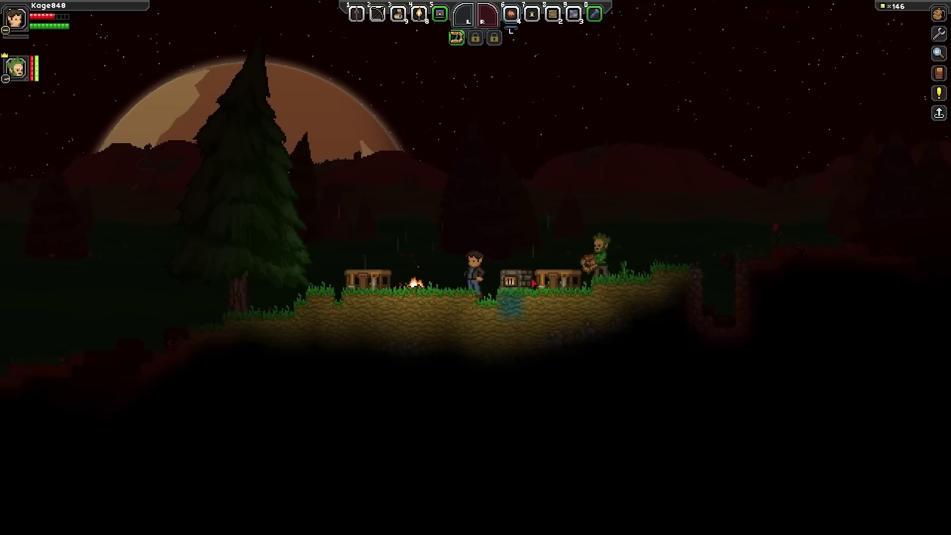
pyautogui.press('r')
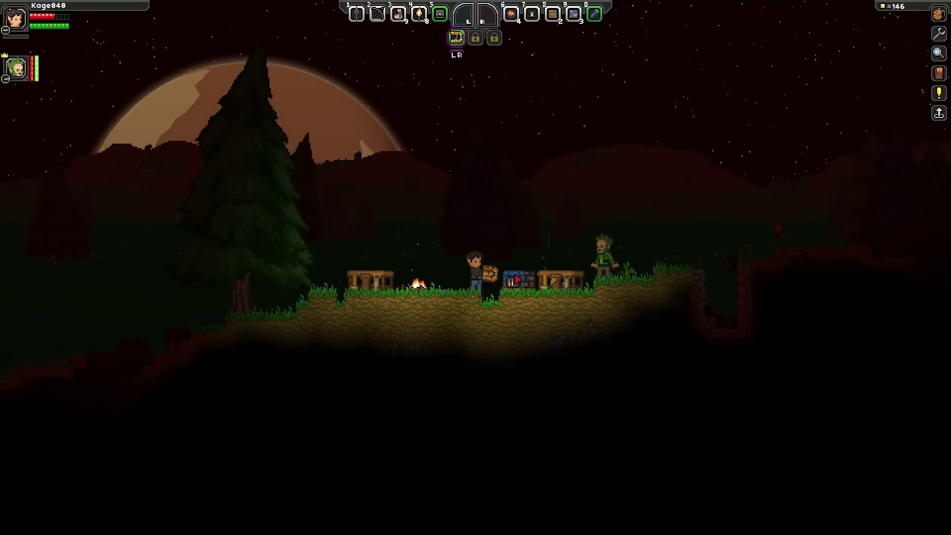
pyautogui.press('i')
pyautogui.press('i')
pyautogui.click(510, 283)
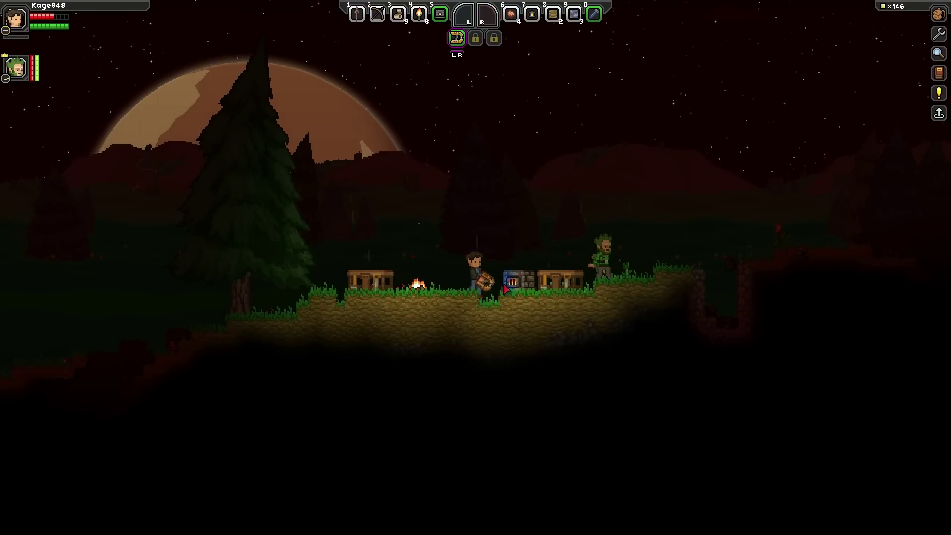
pyautogui.press('a')
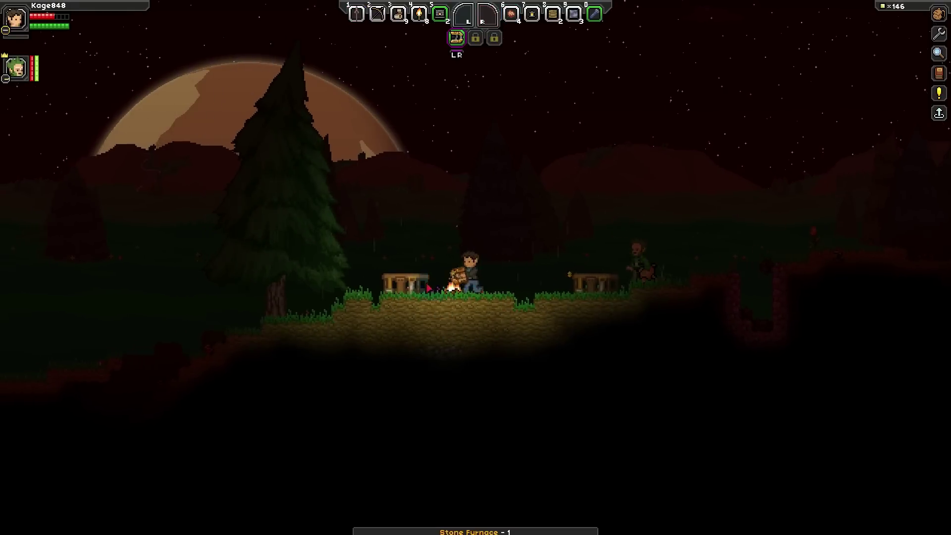
pyautogui.moveTo(509, 283)
pyautogui.mouseDown()
pyautogui.moveTo(427, 286)
pyautogui.moveTo(511, 287)
pyautogui.mouseUp()
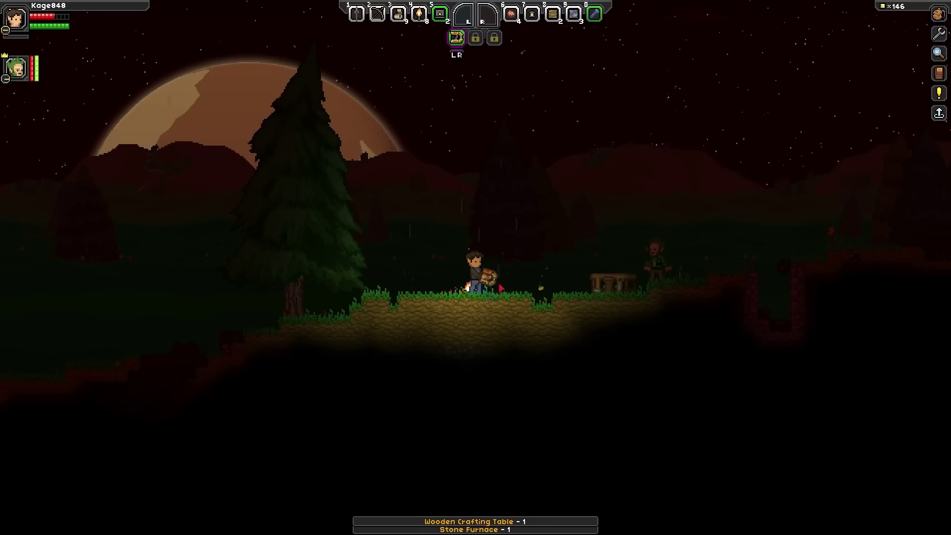
pyautogui.press('d')
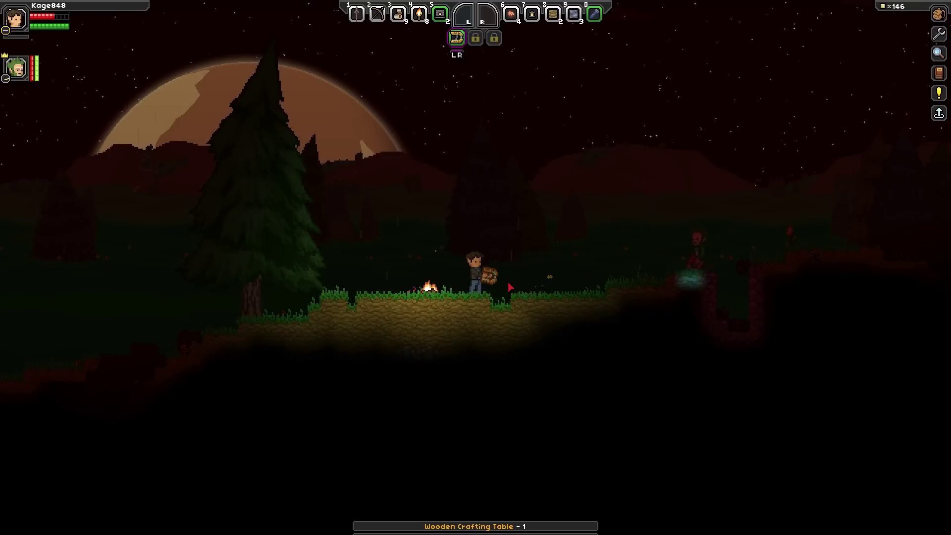
pyautogui.press('d')
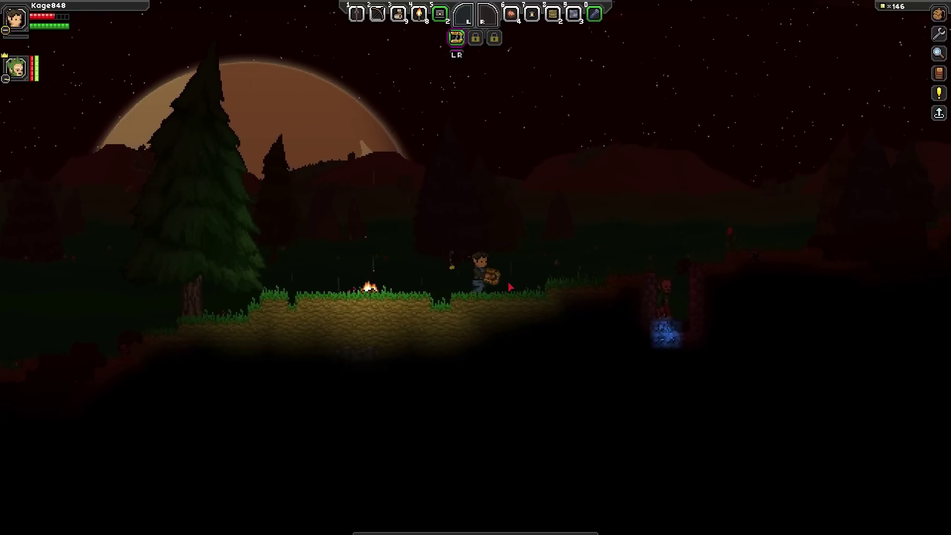
# Step: Walk right down the dark slope with the flashlight lighting the way
pyautogui.press('d')
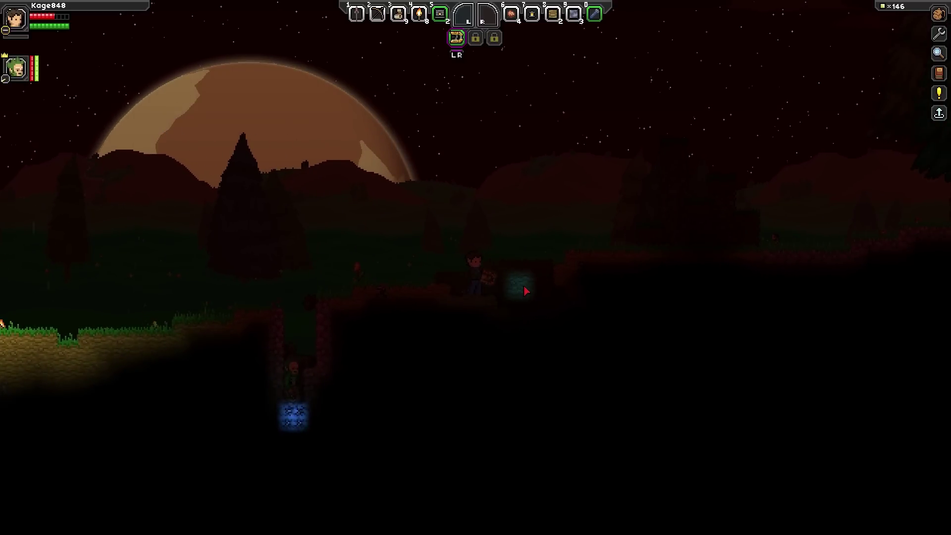
pyautogui.press('0')
pyautogui.press('d')
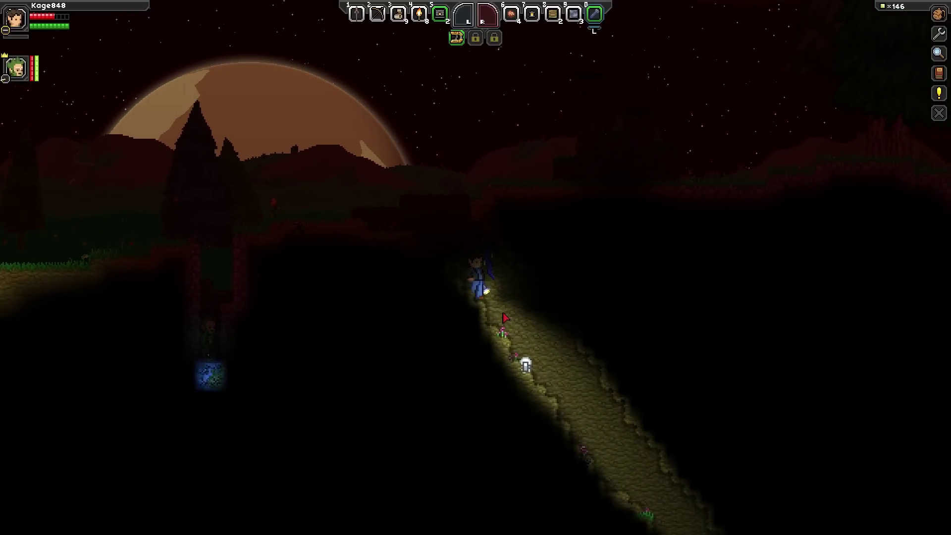
pyautogui.press('d')
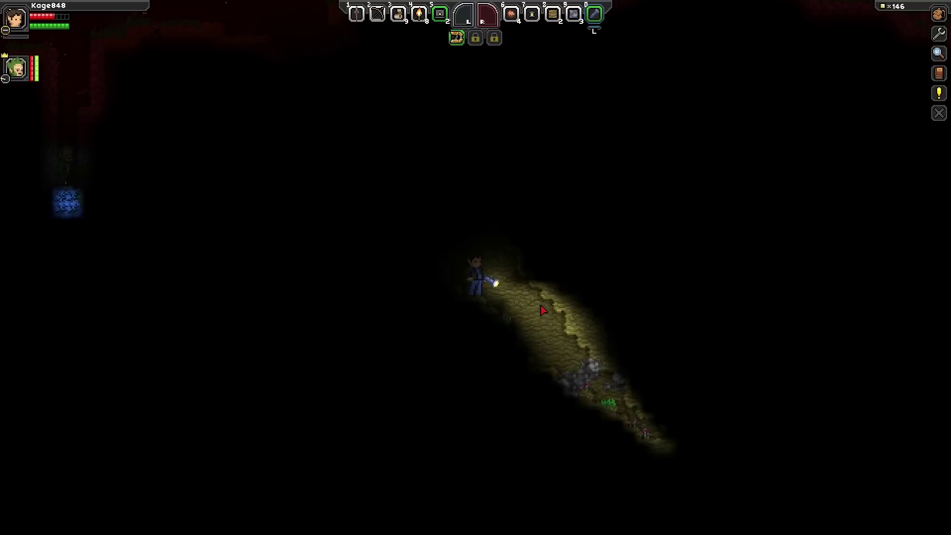
pyautogui.press('d')
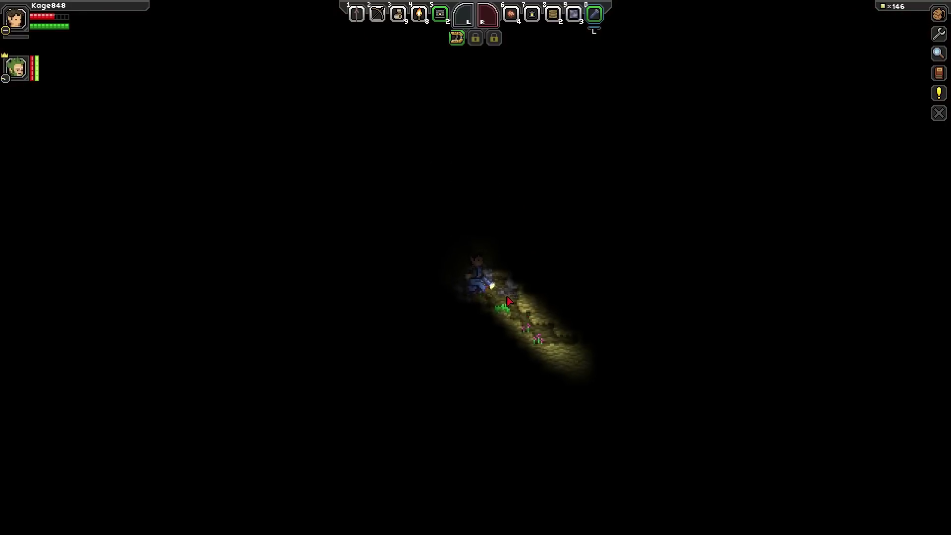
# Step: Mine down through the dirt beneath and beside the character, reaching 145 Dirt Blocks
pyautogui.press('r')
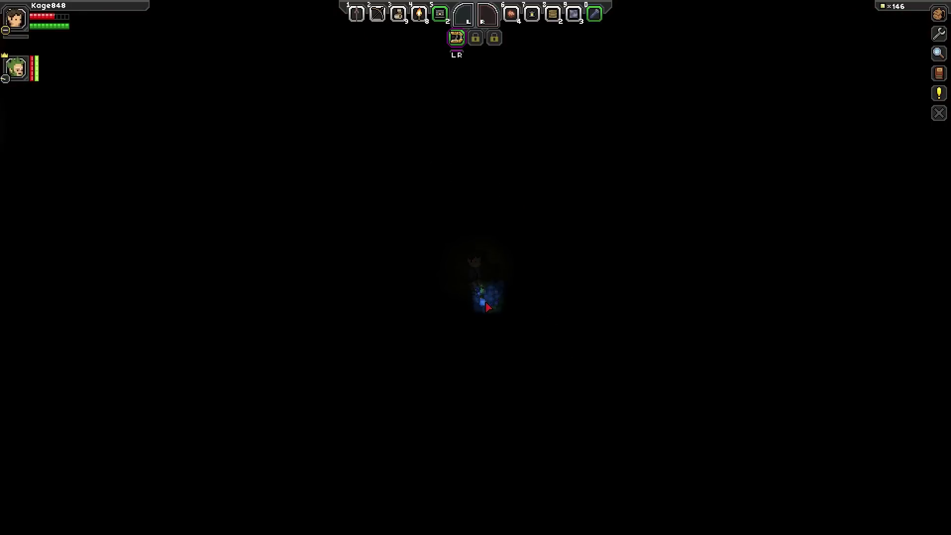
pyautogui.moveTo(478, 312); pyautogui.dragTo(478, 313)
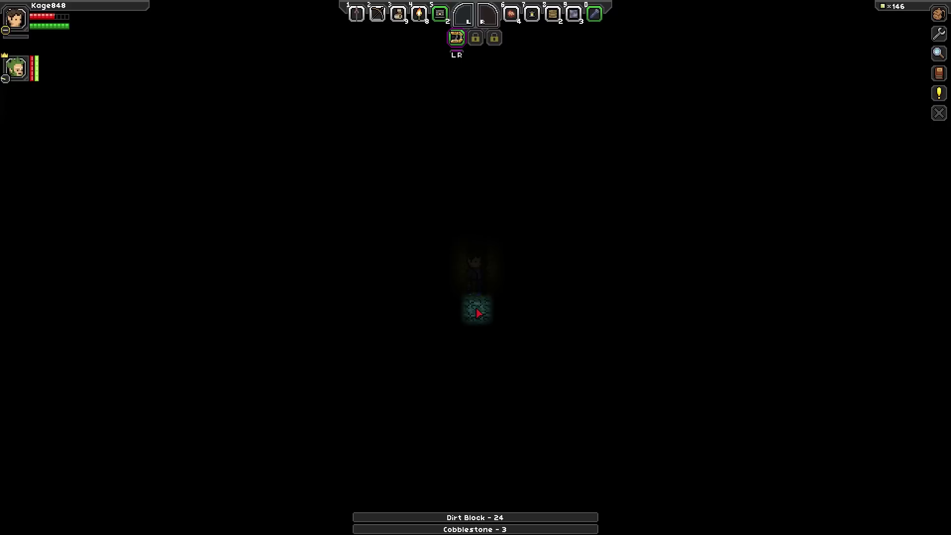
pyautogui.moveTo(477, 313); pyautogui.dragTo(478, 313)
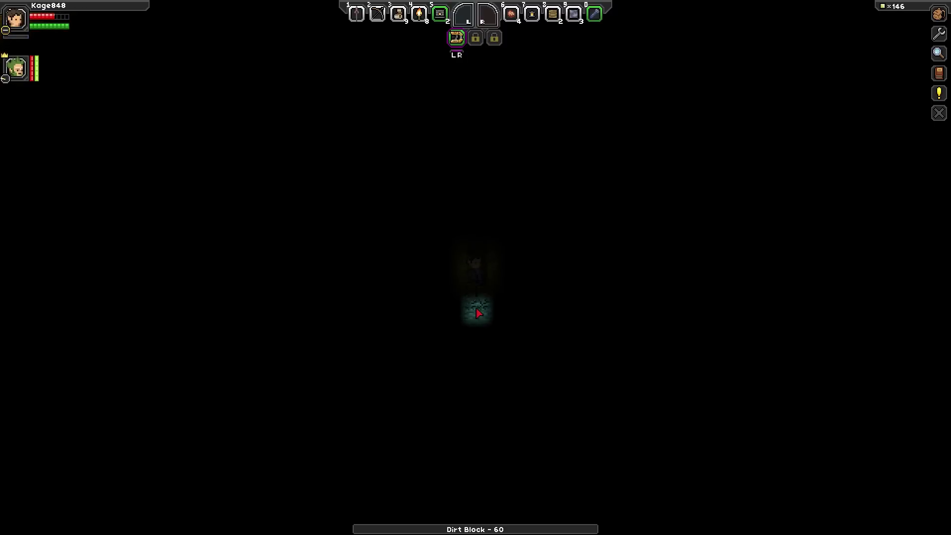
pyautogui.moveTo(477, 313)
pyautogui.mouseDown()
pyautogui.moveTo(459, 274)
pyautogui.moveTo(456, 289)
pyautogui.moveTo(430, 283)
pyautogui.moveTo(449, 292)
pyautogui.moveTo(448, 304)
pyautogui.mouseUp()
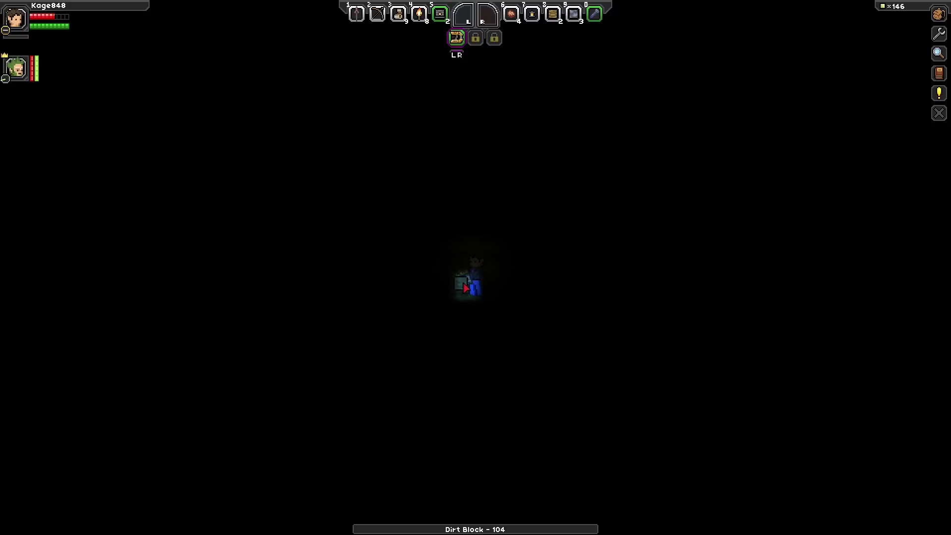
pyautogui.moveTo(465, 287)
pyautogui.mouseDown()
pyautogui.moveTo(450, 279)
pyautogui.moveTo(456, 267)
pyautogui.moveTo(446, 285)
pyautogui.mouseUp()
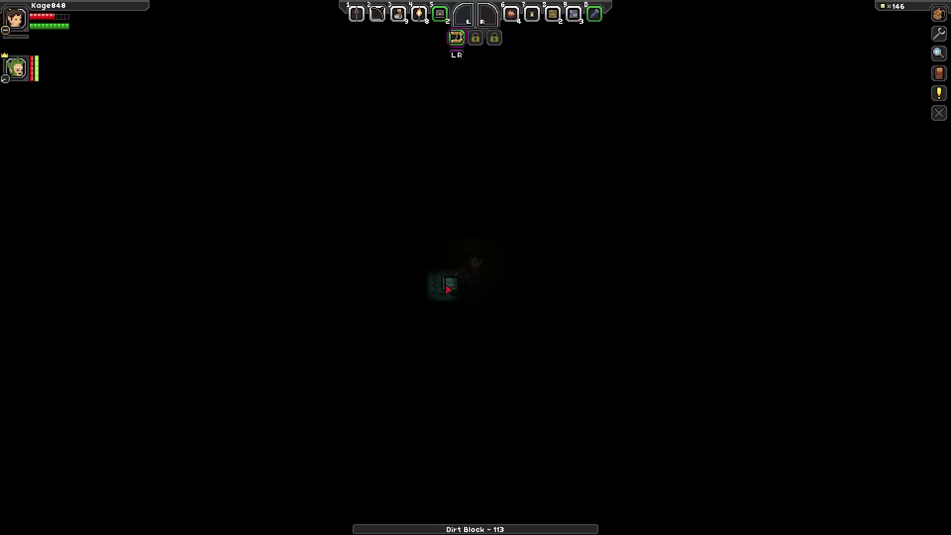
pyautogui.moveTo(446, 304); pyautogui.dragTo(469, 301)
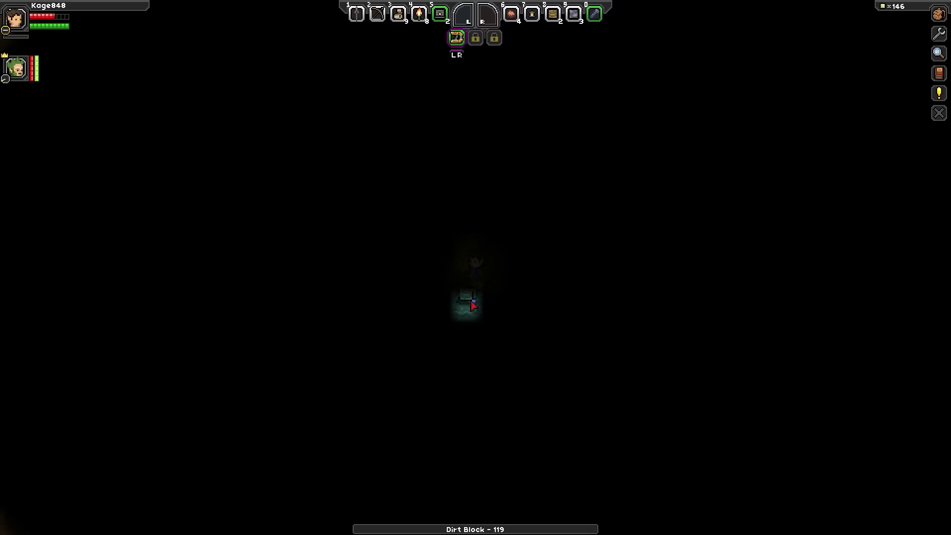
pyautogui.moveTo(472, 305)
pyautogui.mouseDown()
pyautogui.moveTo(462, 270)
pyautogui.moveTo(474, 297)
pyautogui.mouseUp()
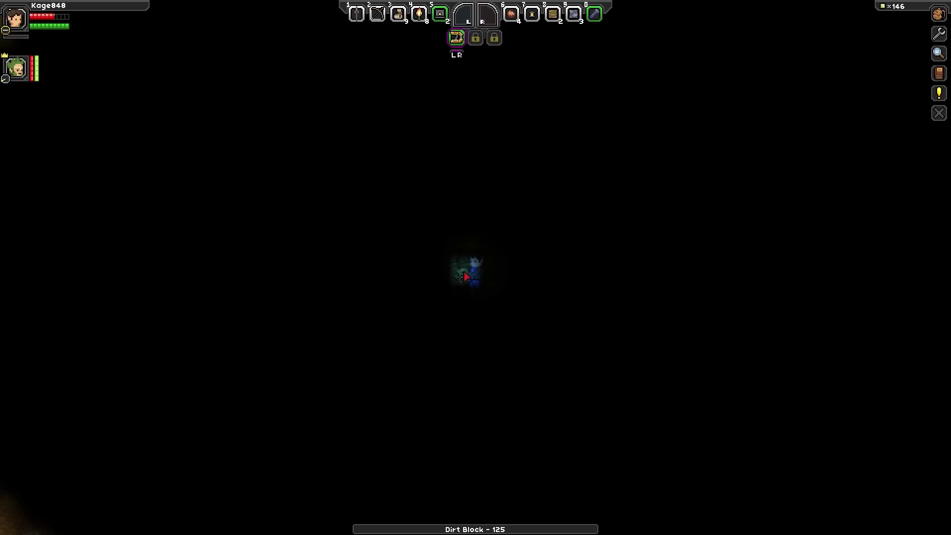
pyautogui.moveTo(465, 277)
pyautogui.mouseDown()
pyautogui.moveTo(476, 309)
pyautogui.moveTo(489, 278)
pyautogui.mouseUp()
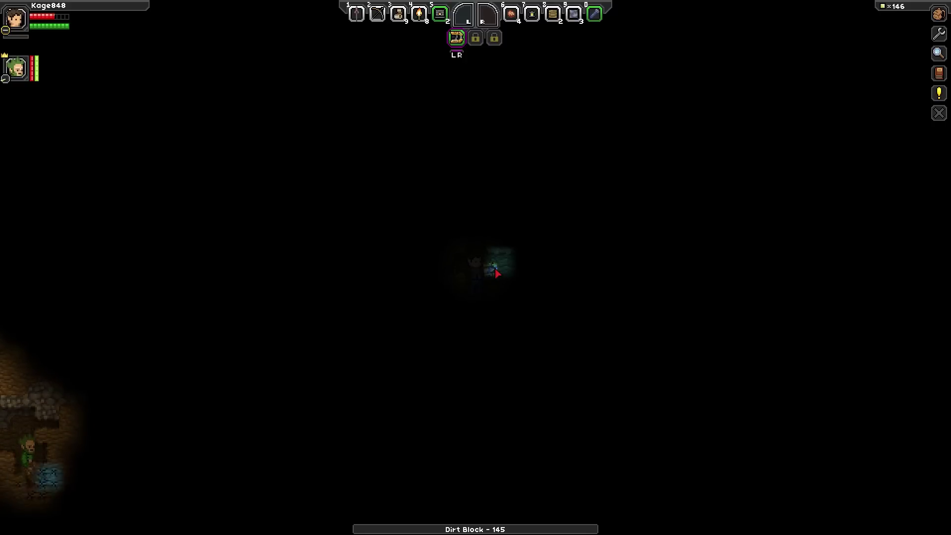
pyautogui.press('4')
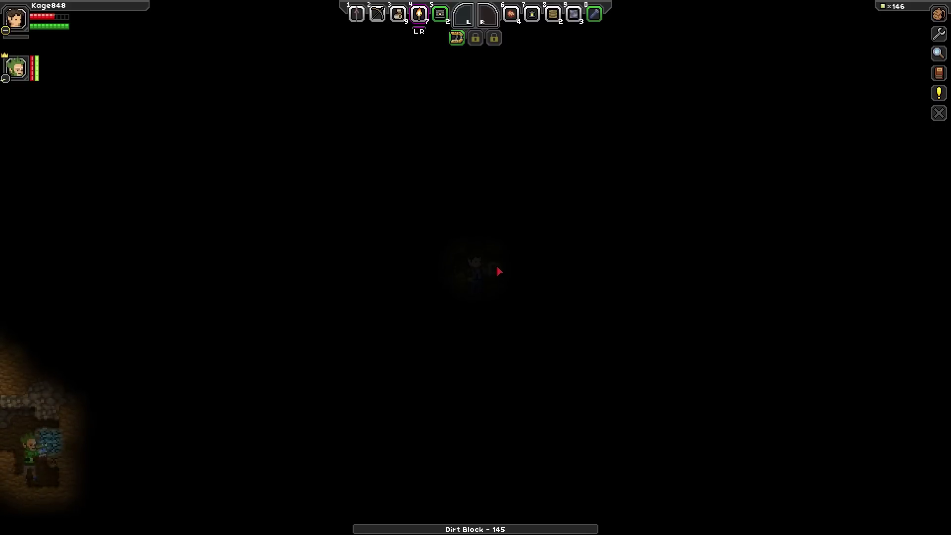
# Step: Place a torch in the cave and mine blocks while walking right
pyautogui.click(498, 271)
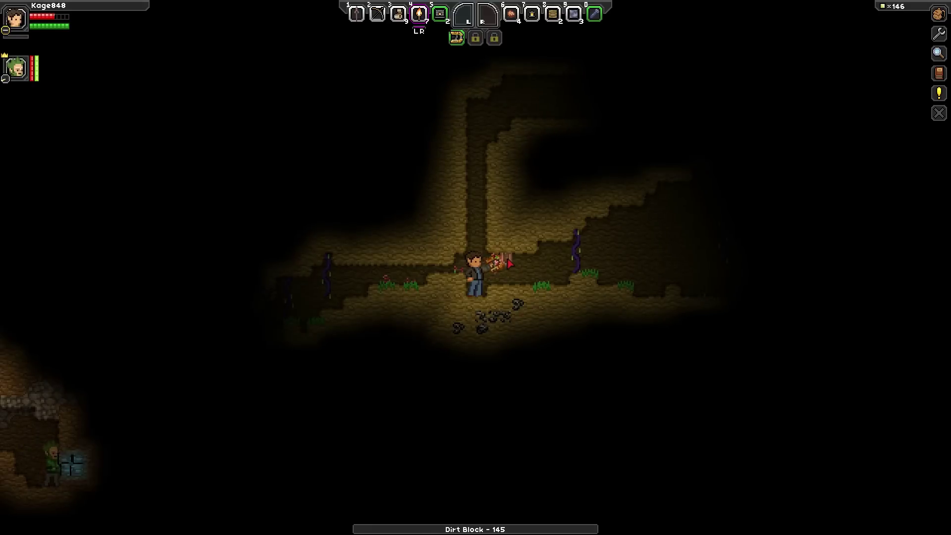
pyautogui.press('2')
pyautogui.press('r')
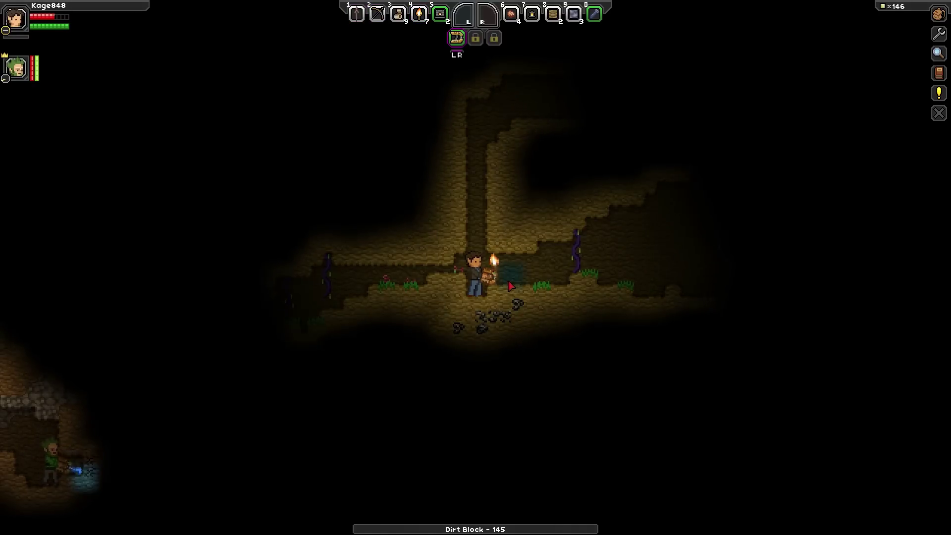
pyautogui.moveTo(511, 287); pyautogui.dragTo(504, 297)
pyautogui.press('d')
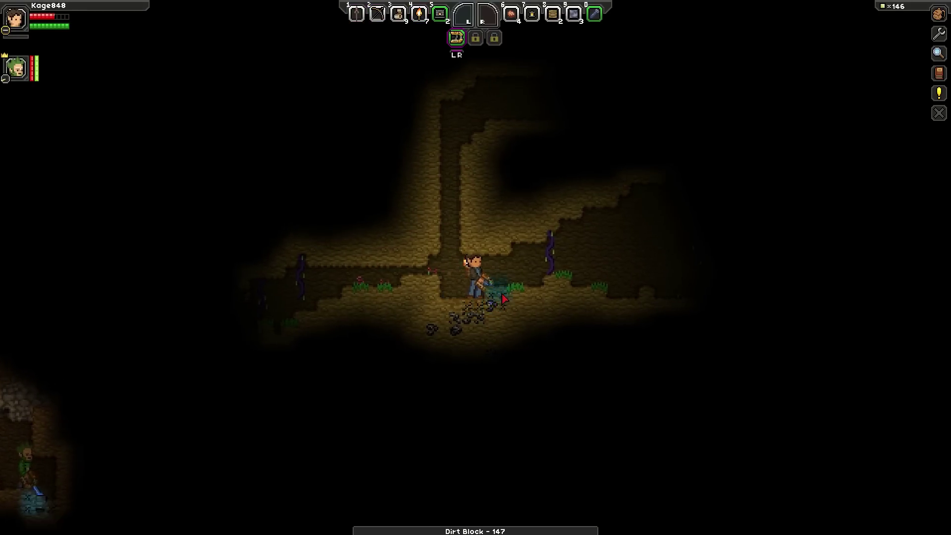
pyautogui.moveTo(504, 297); pyautogui.dragTo(514, 269)
pyautogui.press('d')
pyautogui.press('d')
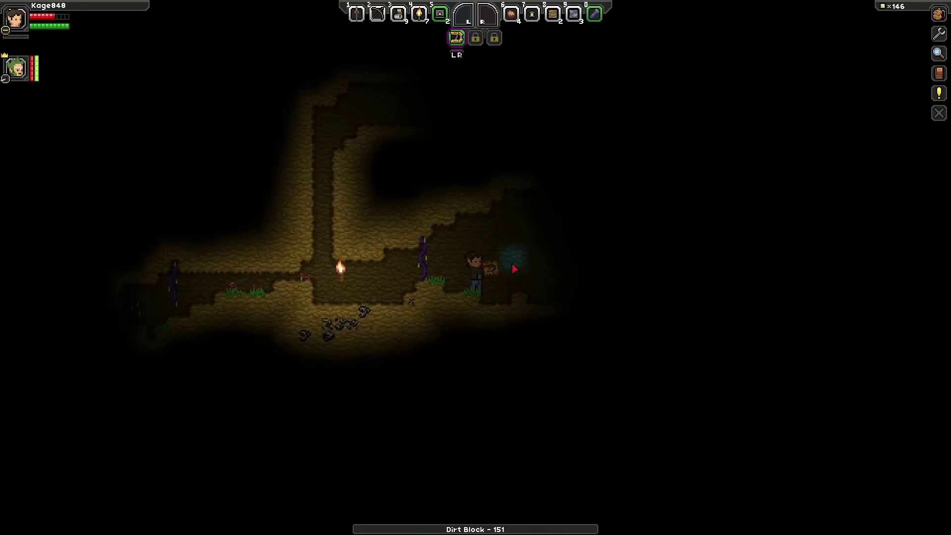
pyautogui.press('d')
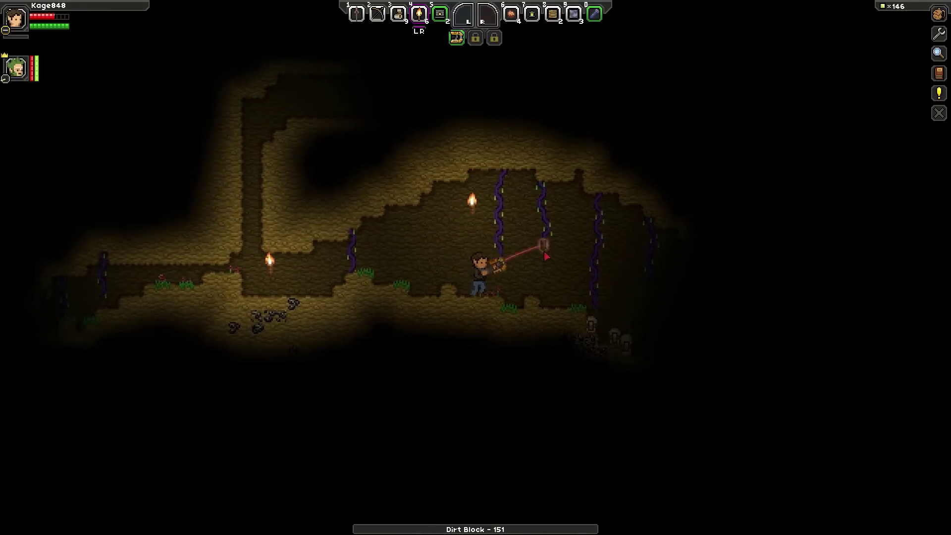
# Step: Place another torch on the cave wall, then kill the creature with the weapon
pyautogui.click(537, 248)
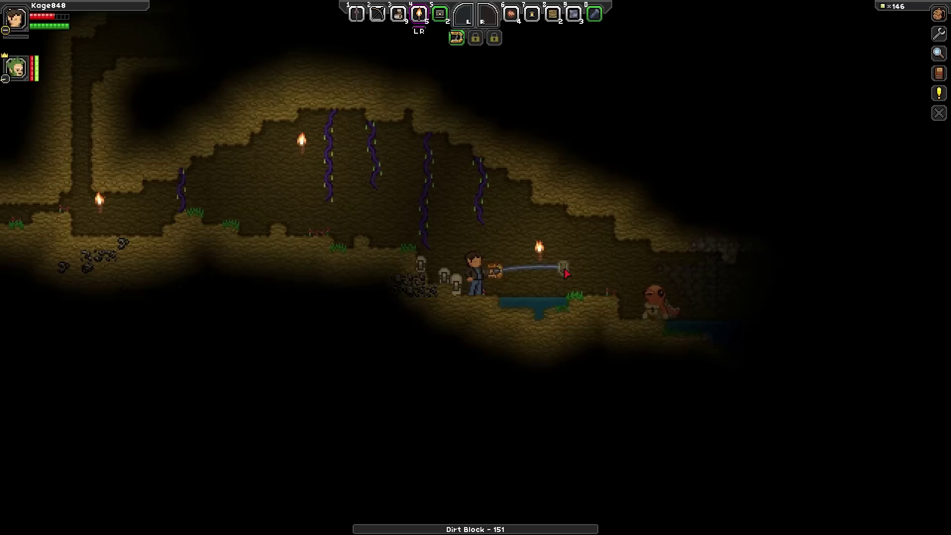
pyautogui.press('1')
pyautogui.press('d')
pyautogui.press('d')
pyautogui.click(603, 297)
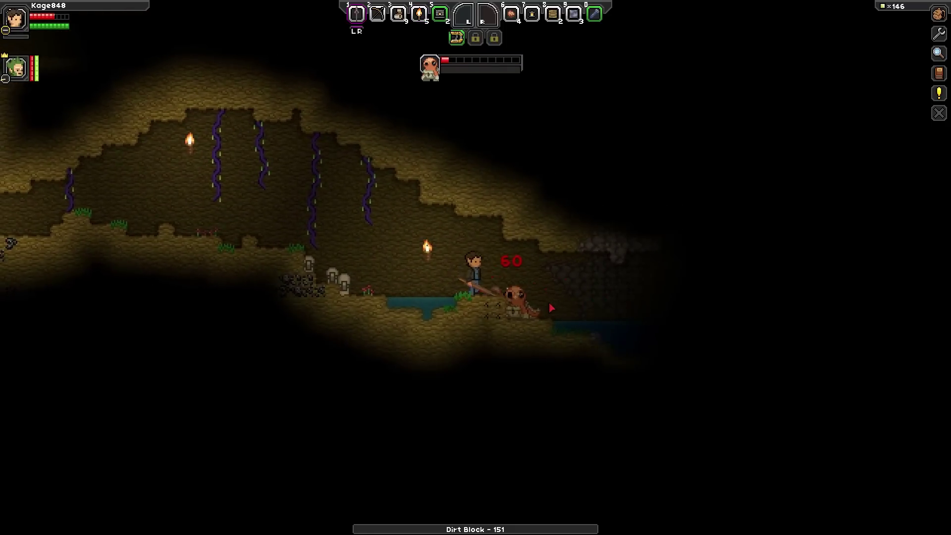
pyautogui.press('d')
pyautogui.click(558, 299)
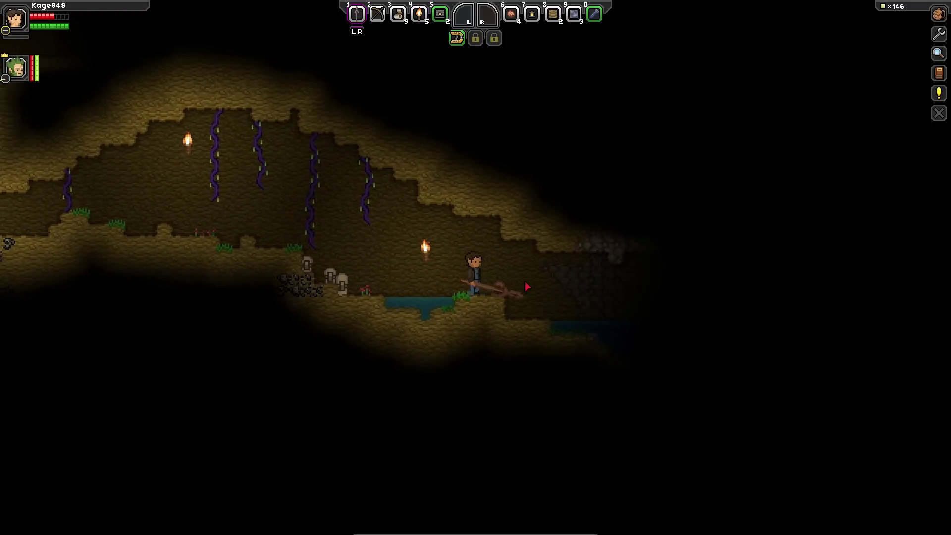
# Step: Break the nearby ore for pixels, raising them to 170, and climb back left
pyautogui.press('a')
pyautogui.press('a')
pyautogui.click(447, 288)
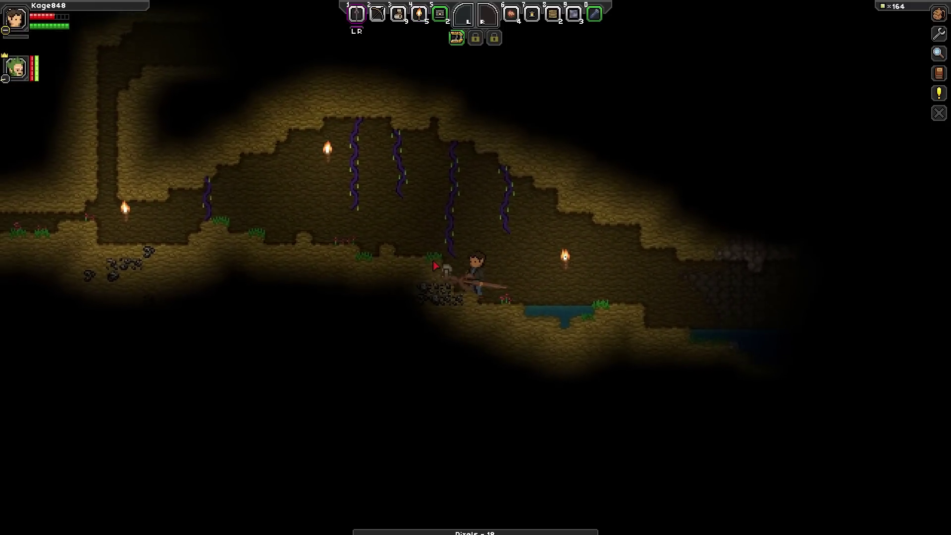
pyautogui.press('d')
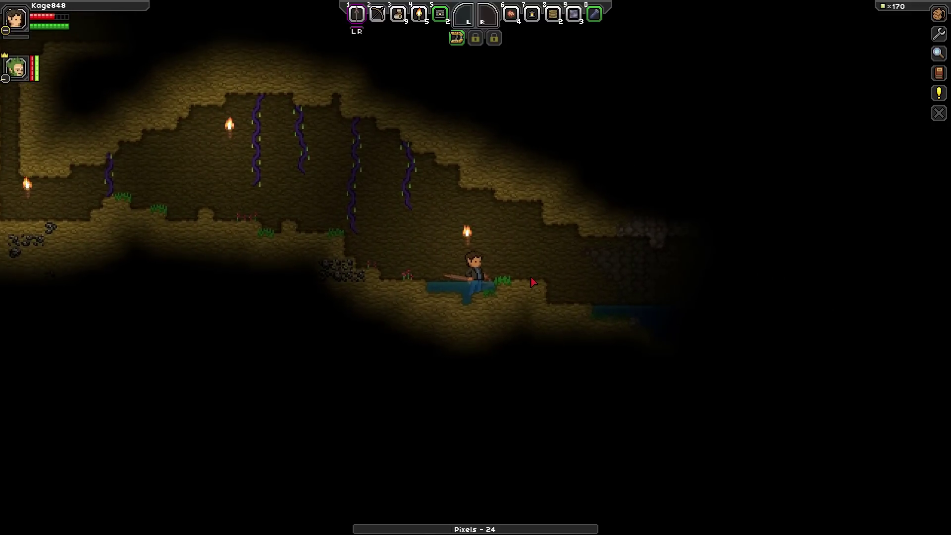
pyautogui.press('a')
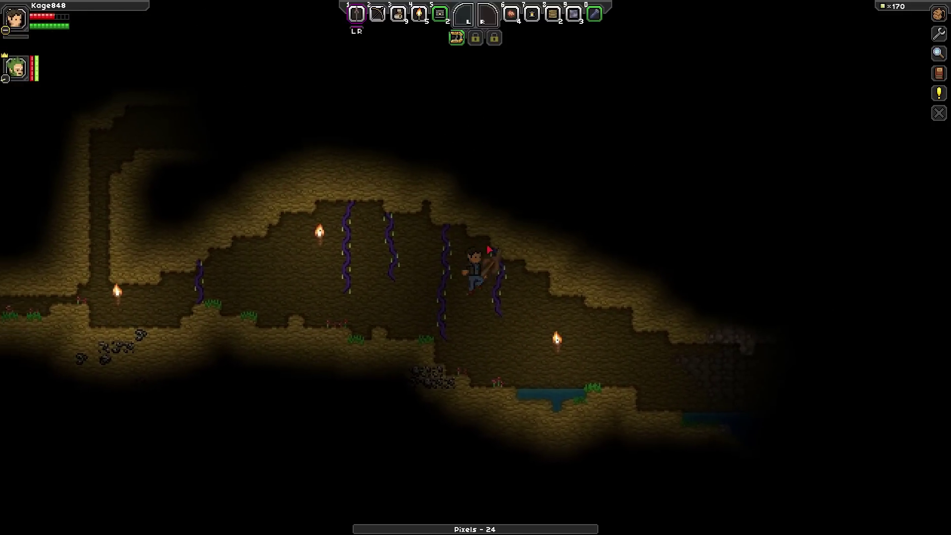
pyautogui.press('space')
pyautogui.press('r')
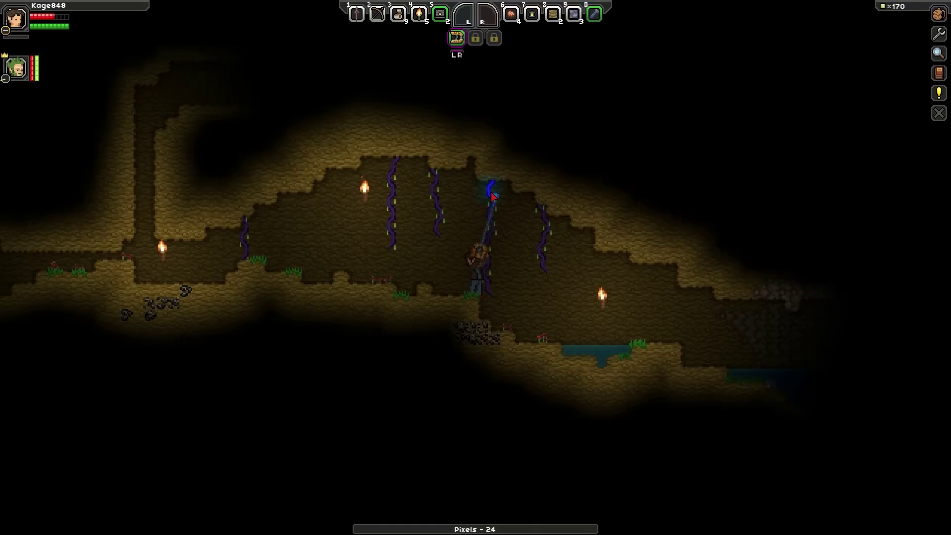
# Step: Harvest the purple cave vines on the upper ledge for plant fibre
pyautogui.moveTo(492, 198); pyautogui.dragTo(514, 182)
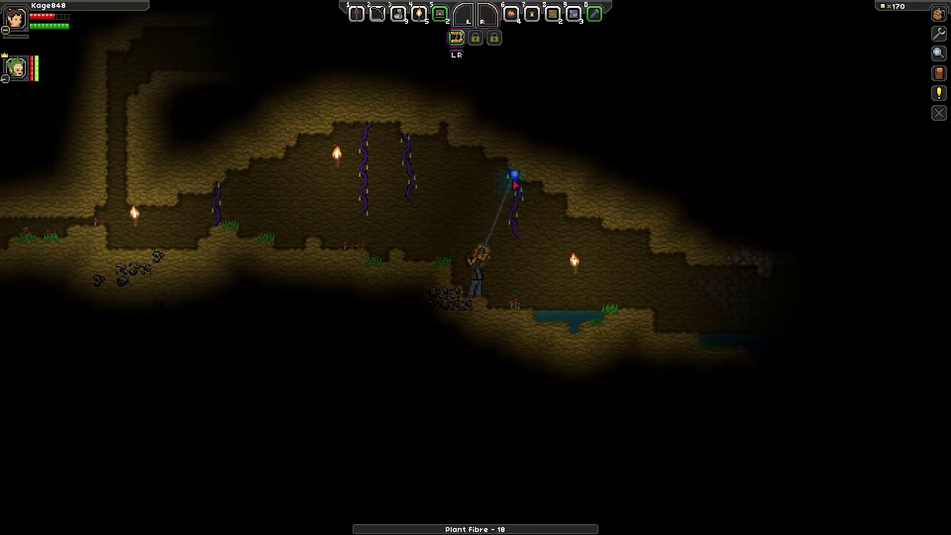
pyautogui.moveTo(514, 182); pyautogui.dragTo(514, 219)
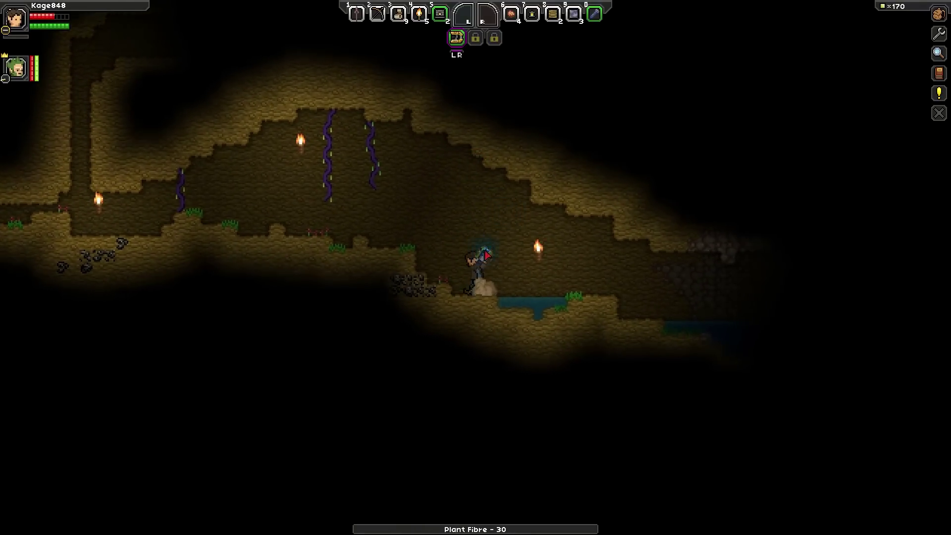
pyautogui.press('a')
pyautogui.moveTo(486, 256); pyautogui.dragTo(482, 181)
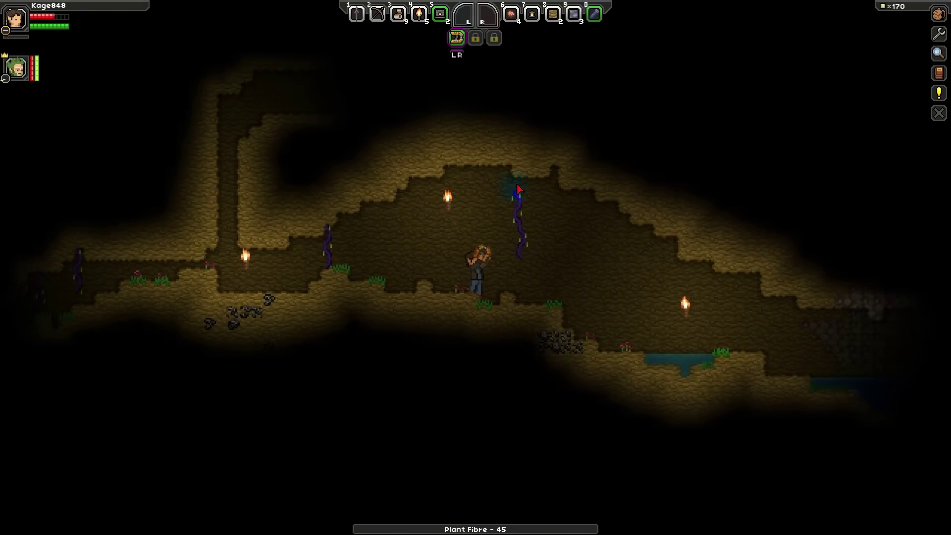
pyautogui.moveTo(518, 191); pyautogui.dragTo(457, 316)
pyautogui.press('d')
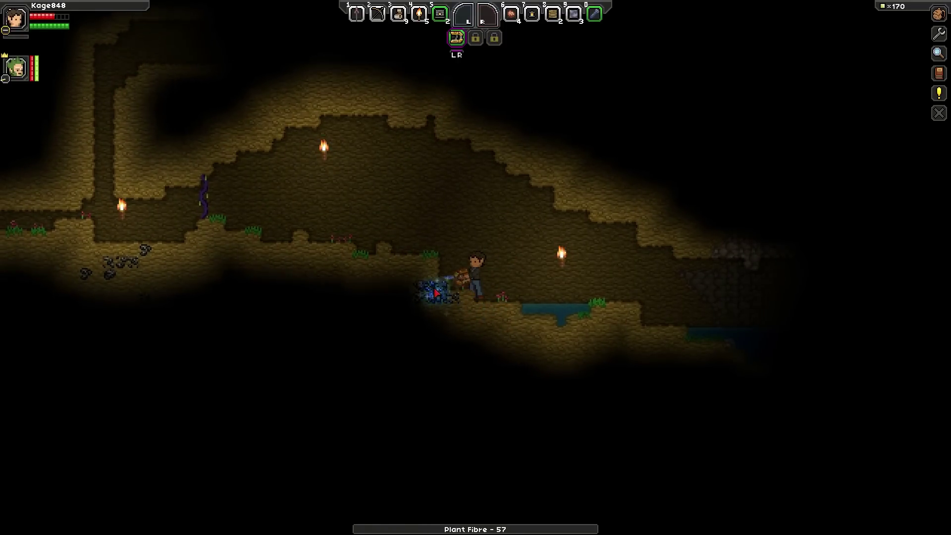
# Step: Mine the coal deposit and dirt along the cave floor, collecting 7 coal
pyautogui.moveTo(435, 294); pyautogui.dragTo(460, 299)
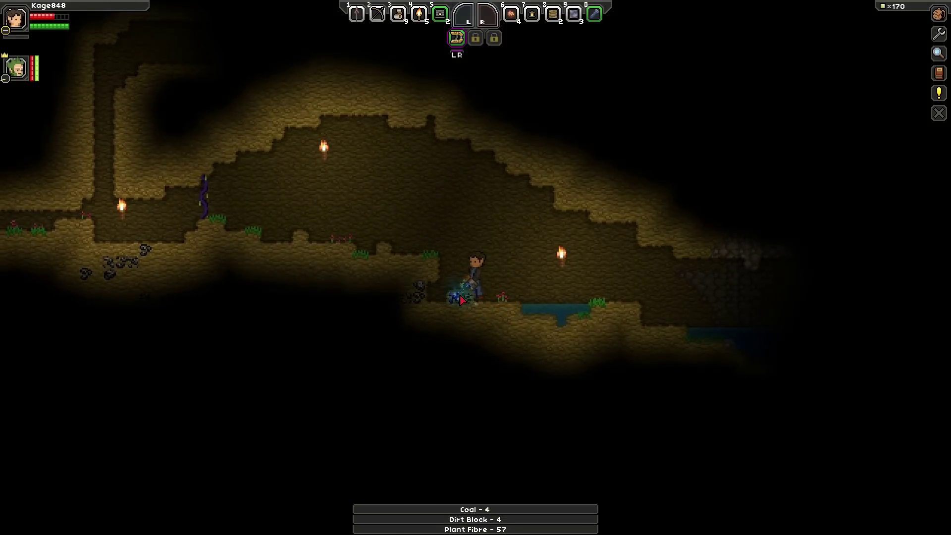
pyautogui.moveTo(458, 295); pyautogui.dragTo(450, 288)
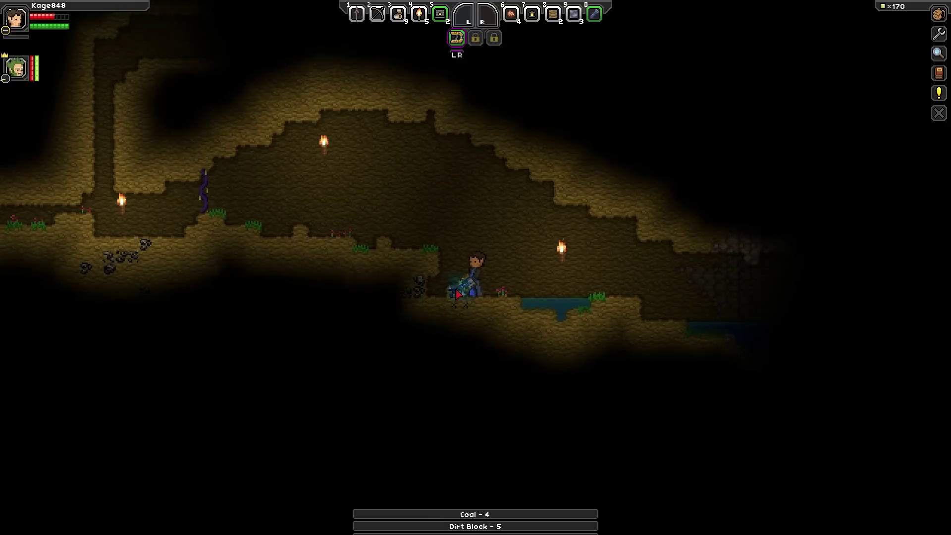
pyautogui.press('a')
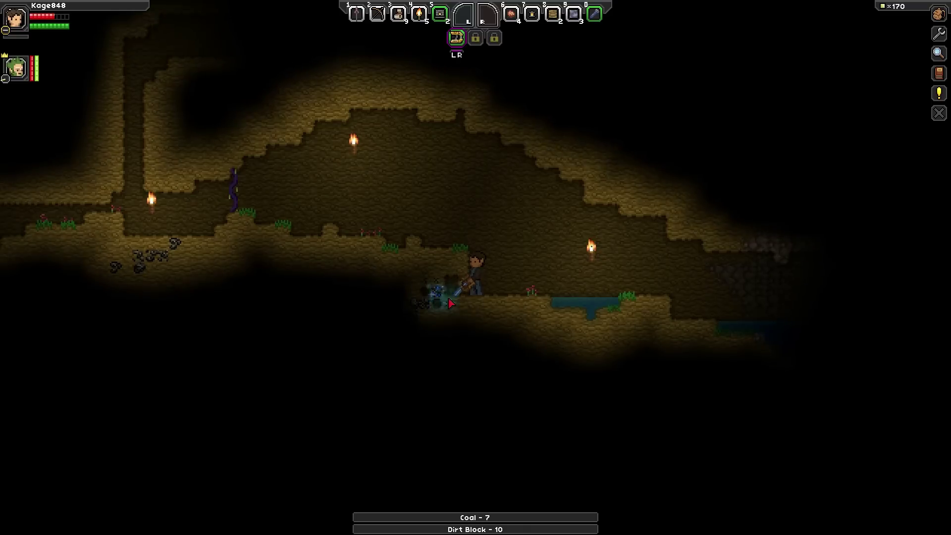
pyautogui.moveTo(466, 305); pyautogui.dragTo(464, 304)
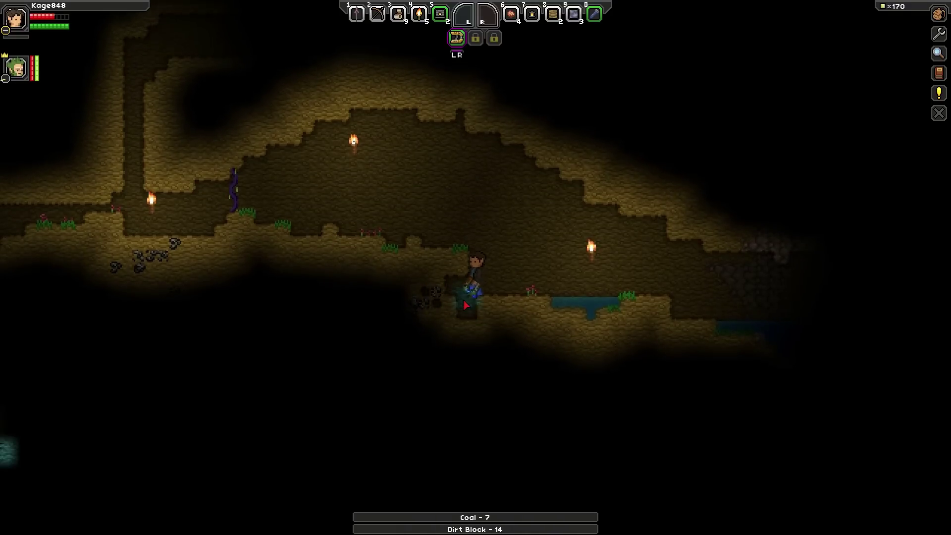
pyautogui.press('d')
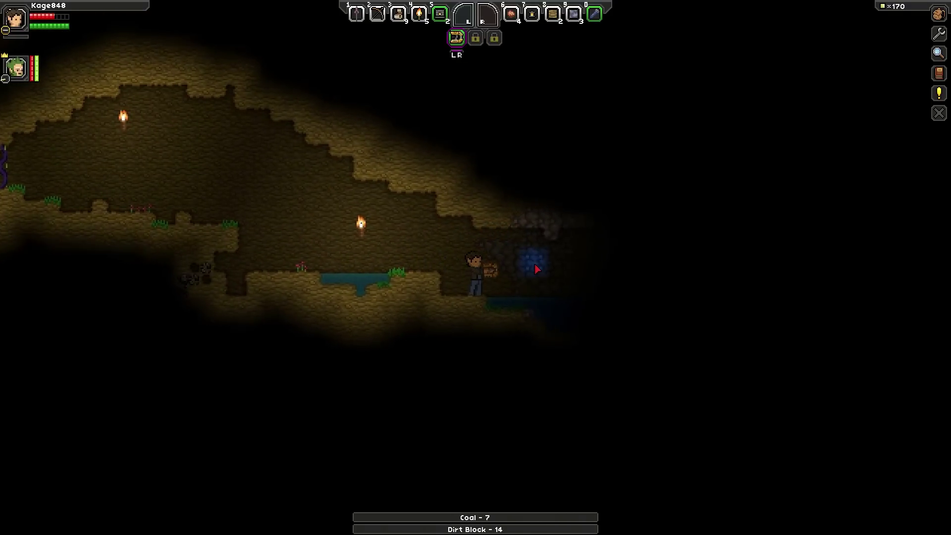
pyautogui.press('4')
pyautogui.press('d')
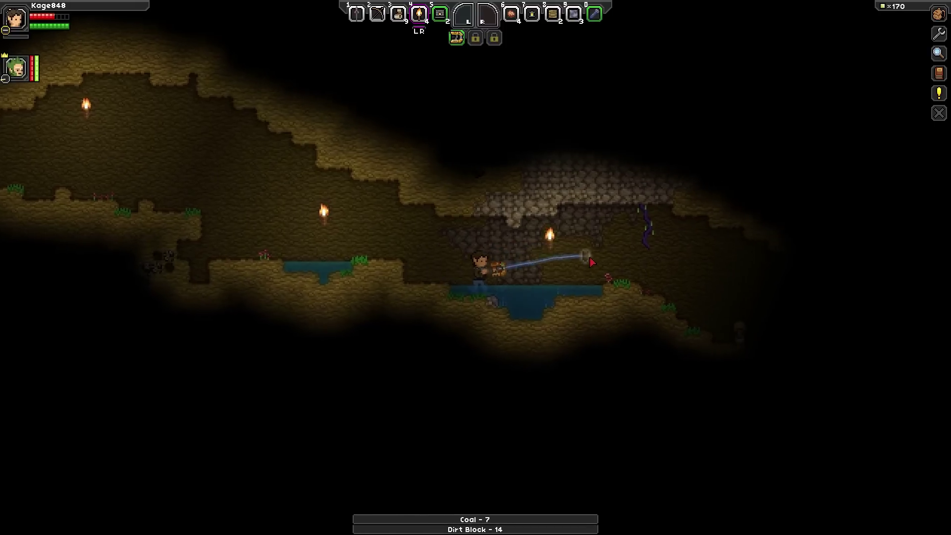
# Step: Walk right into the vine-hung cavern, place a torch on the wall, and open the inventory
pyautogui.press('d')
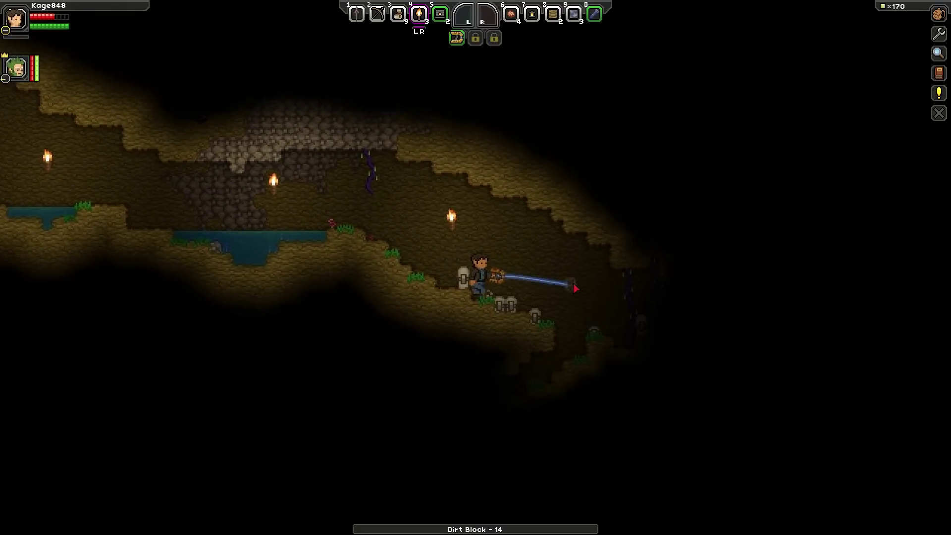
pyautogui.press('d')
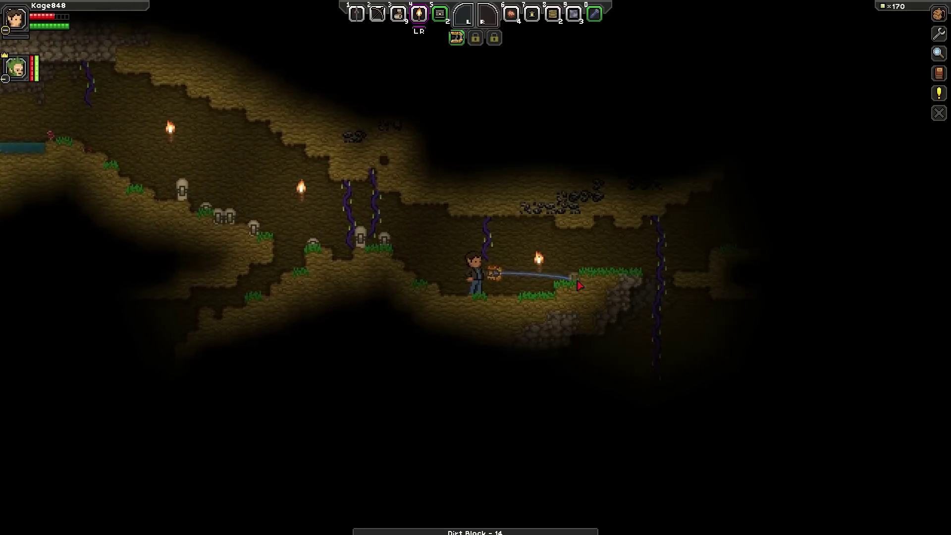
pyautogui.click(602, 258)
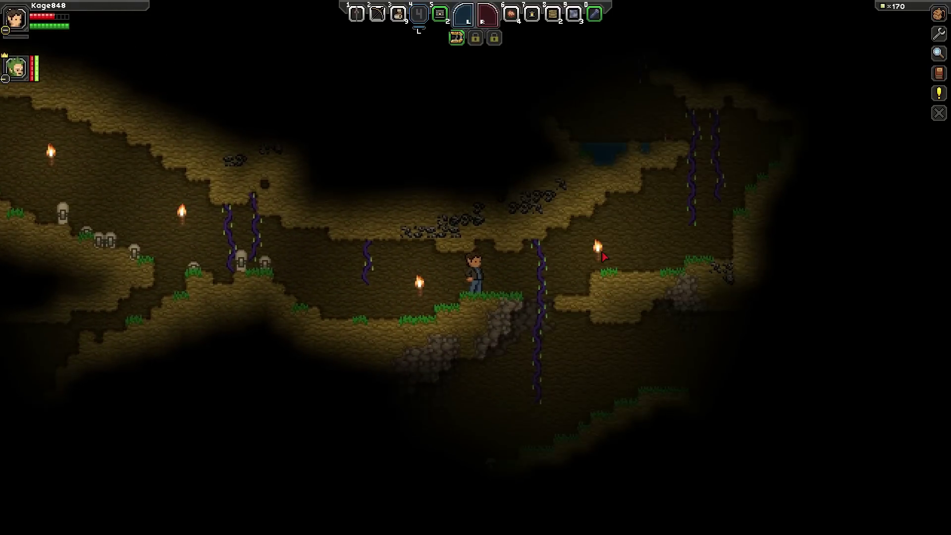
pyautogui.press('i')
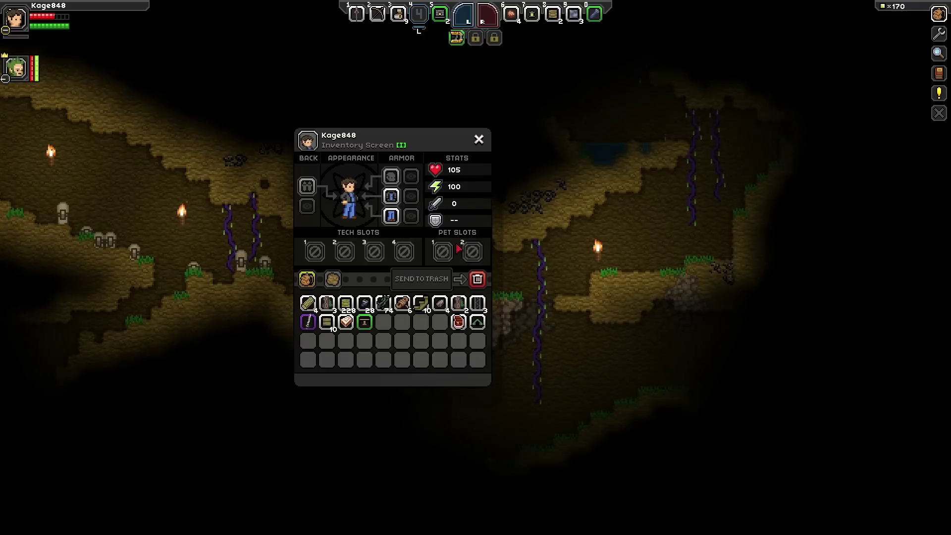
# Step: Craft a batch of torches from the Torch recipe in Basic Crafting
pyautogui.press('i')
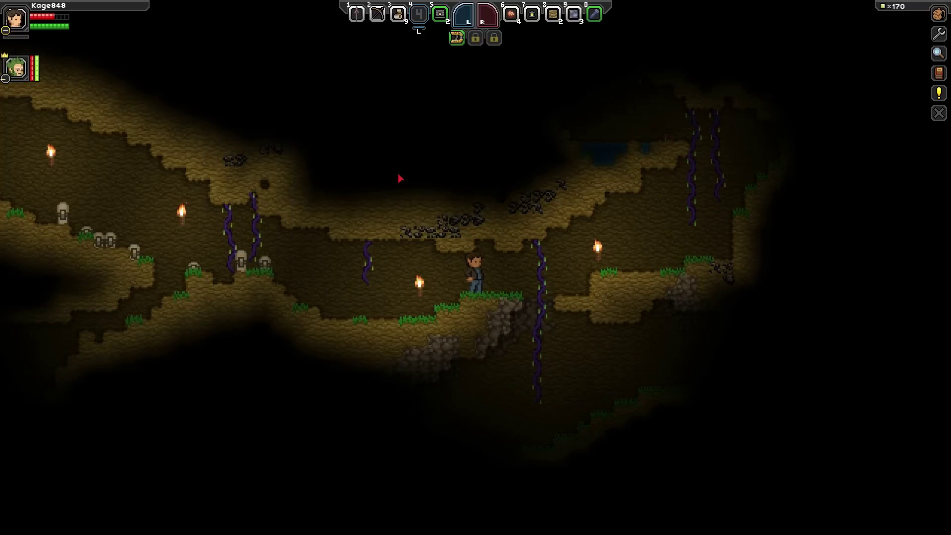
pyautogui.press('c')
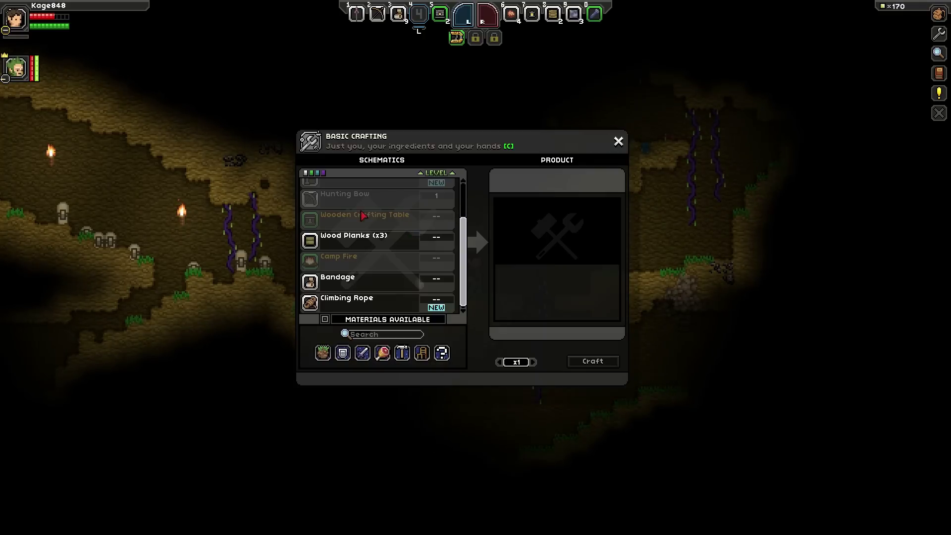
pyautogui.scroll(3, 360, 254)
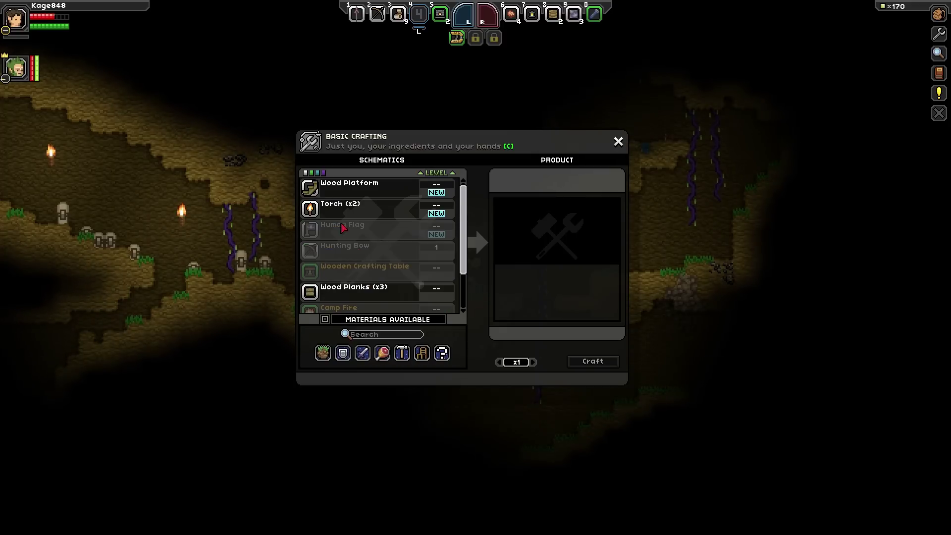
pyautogui.click(336, 214)
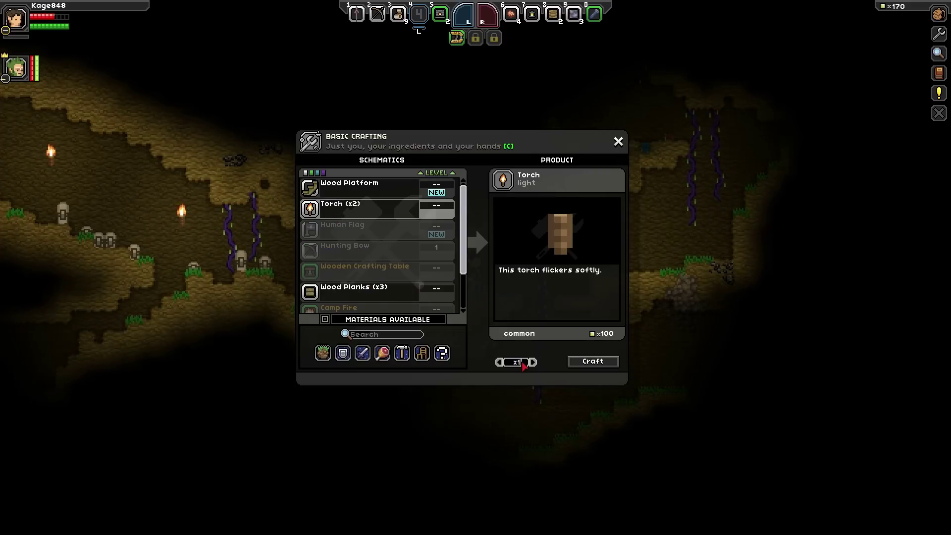
pyautogui.click(592, 363)
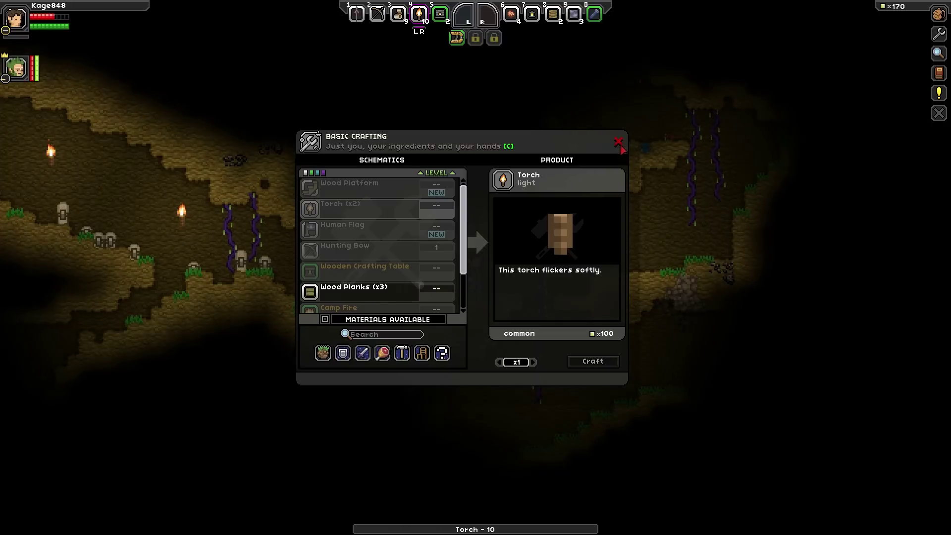
pyautogui.click(619, 144)
# Step: Close the reopened crafting and inventory windows, then place a torch in the cave
pyautogui.press('c')
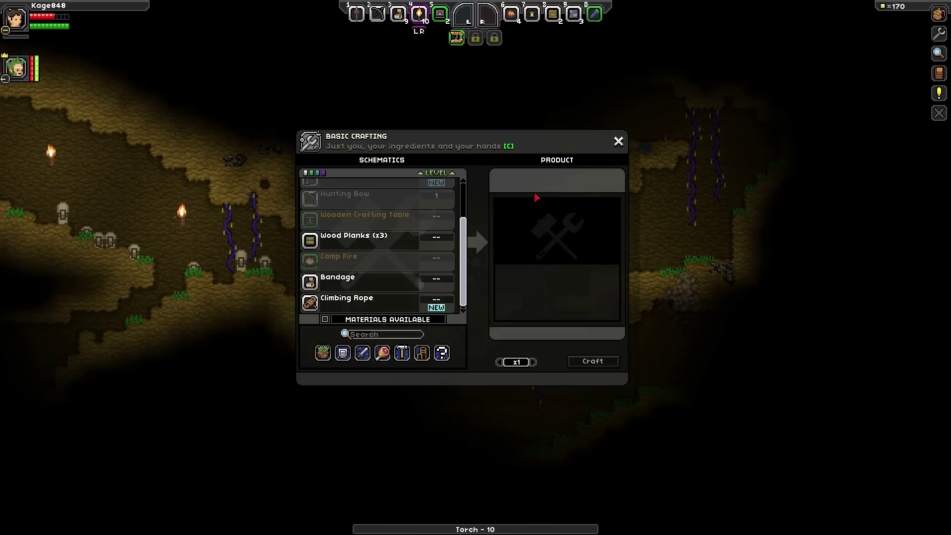
pyautogui.press('i')
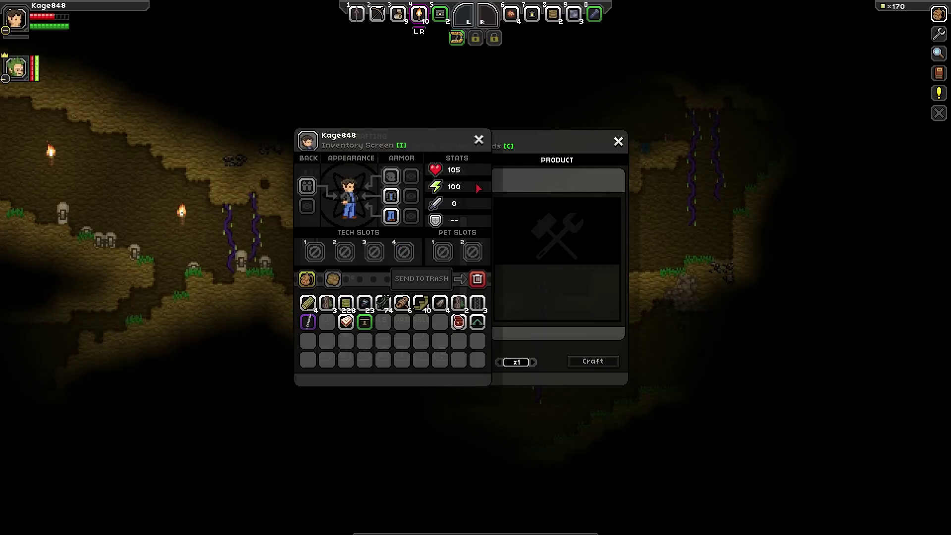
pyautogui.click(617, 145)
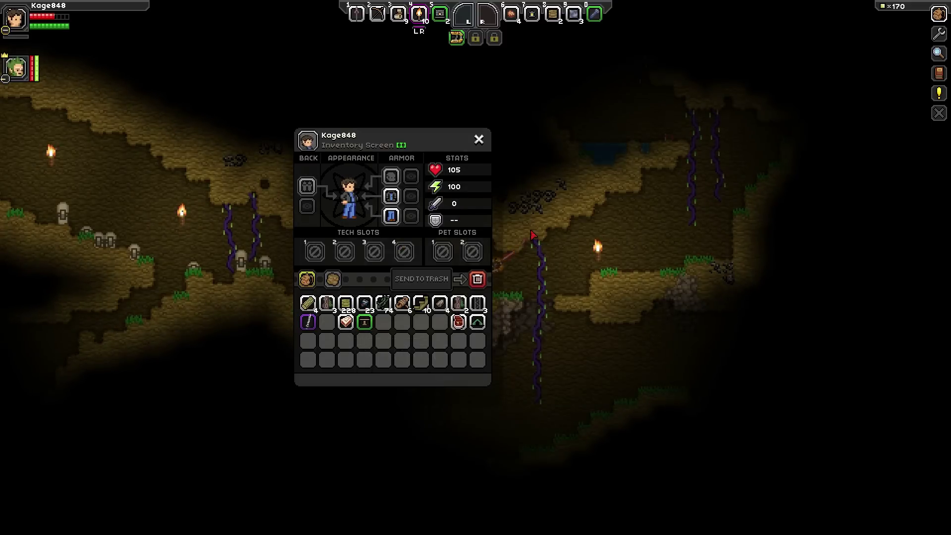
pyautogui.click(478, 139)
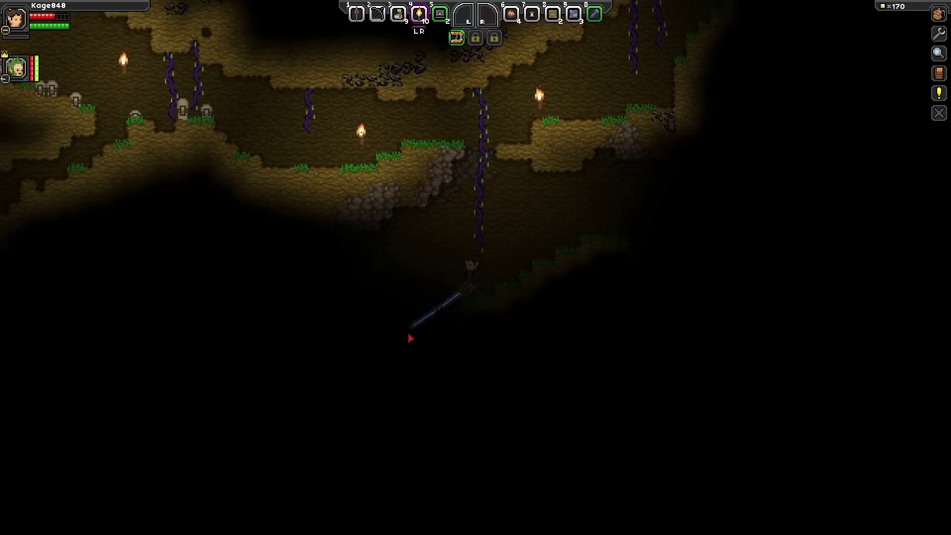
pyautogui.click(392, 310)
# Step: Descend into the lower cave, mining blocks and placing a torch along the passage
pyautogui.press('a')
pyautogui.moveTo(392, 315); pyautogui.dragTo(398, 234)
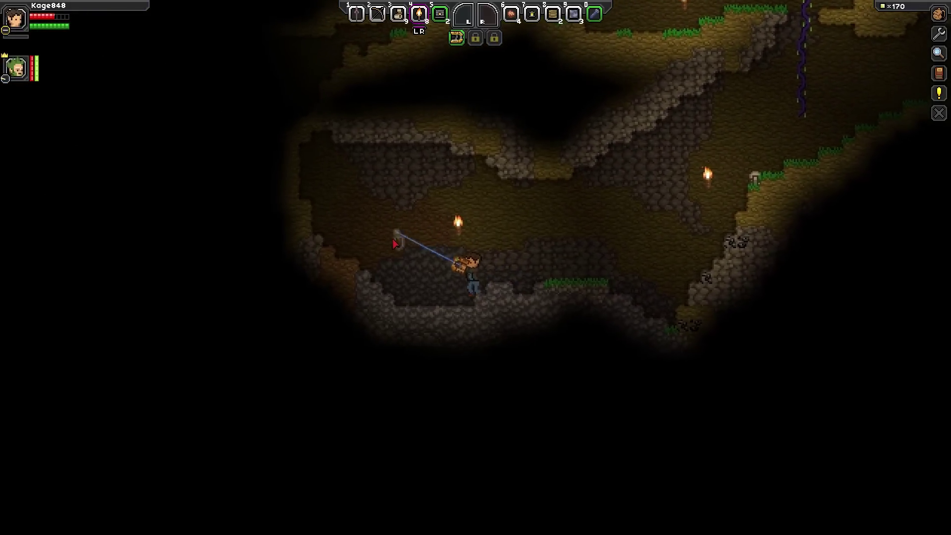
pyautogui.press('a')
pyautogui.press('d')
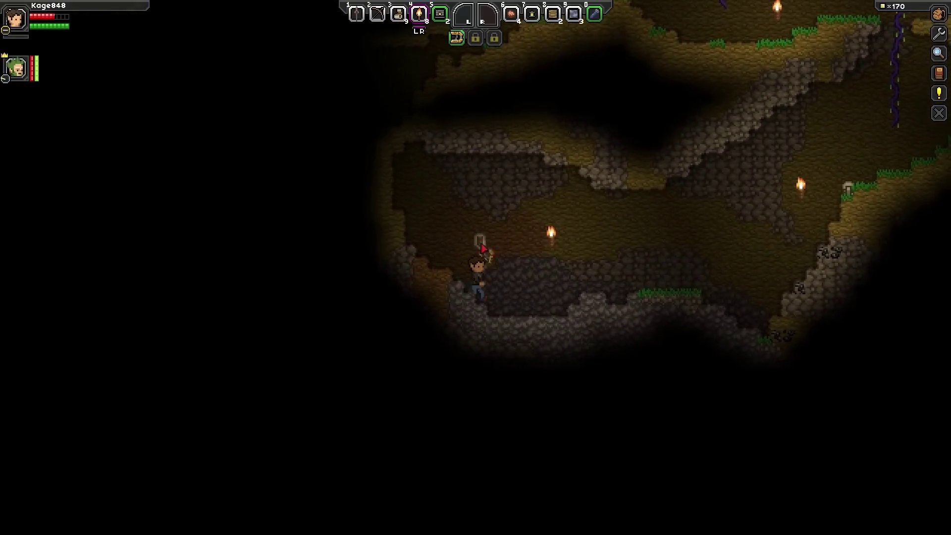
pyautogui.moveTo(510, 260)
pyautogui.mouseDown()
pyautogui.moveTo(546, 273)
pyautogui.moveTo(564, 252)
pyautogui.mouseUp()
pyautogui.press('d')
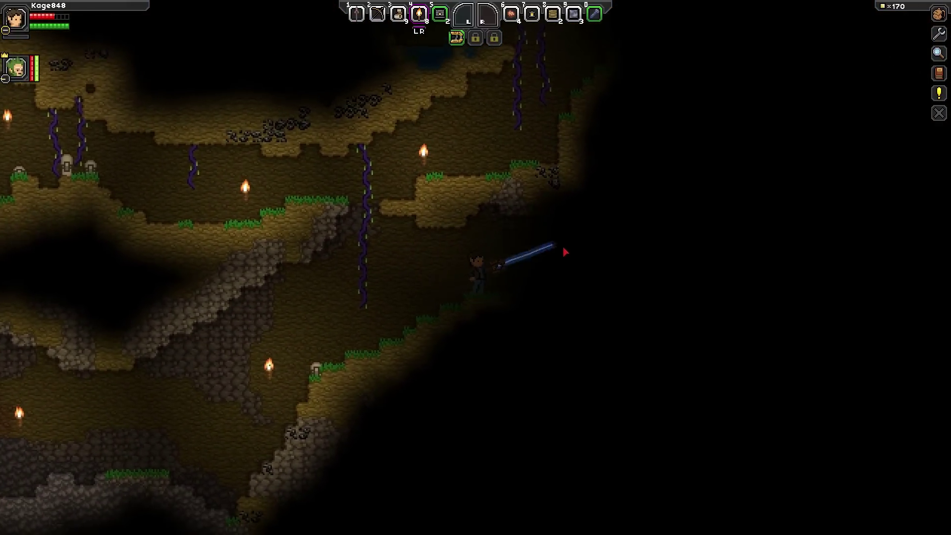
pyautogui.click(582, 250)
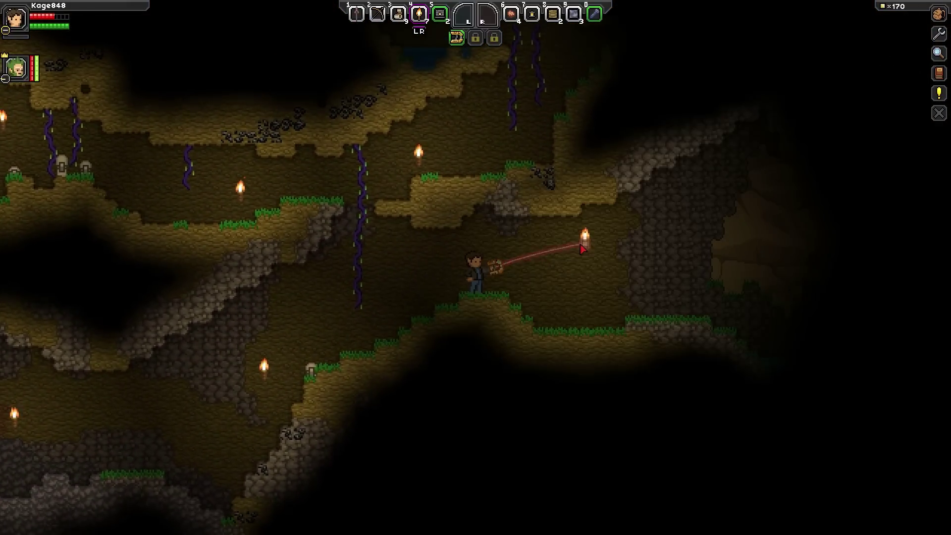
pyautogui.press('d')
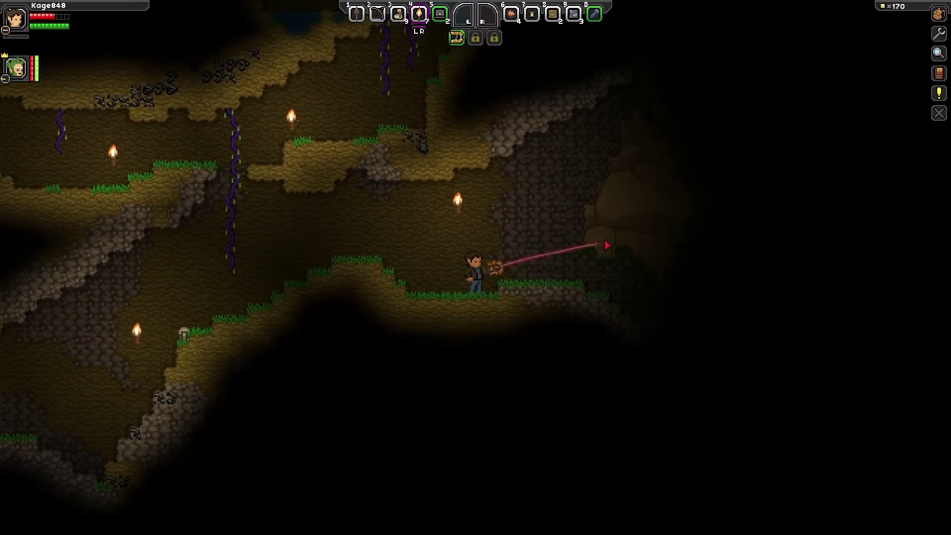
pyautogui.moveTo(605, 245)
pyautogui.mouseDown()
pyautogui.moveTo(455, 249)
pyautogui.moveTo(466, 211)
pyautogui.mouseUp()
# Step: Climb up to the cave ceiling and mine the coal and dirt overhead
pyautogui.press('a')
pyautogui.press('r')
pyautogui.press('d')
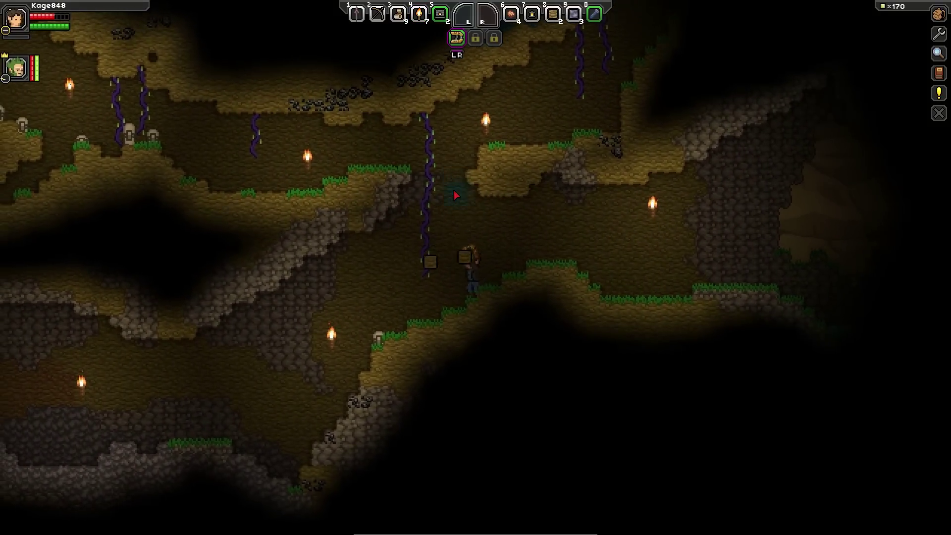
pyautogui.press('space')
pyautogui.press('a')
pyautogui.moveTo(455, 195)
pyautogui.mouseDown()
pyautogui.moveTo(496, 240)
pyautogui.moveTo(457, 245)
pyautogui.mouseUp()
pyautogui.press('a')
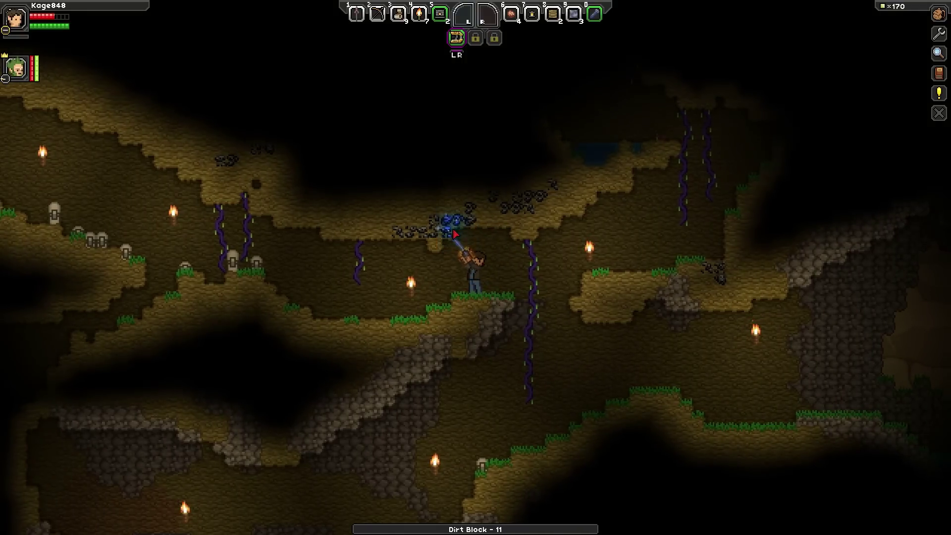
pyautogui.moveTo(454, 231); pyautogui.dragTo(476, 221)
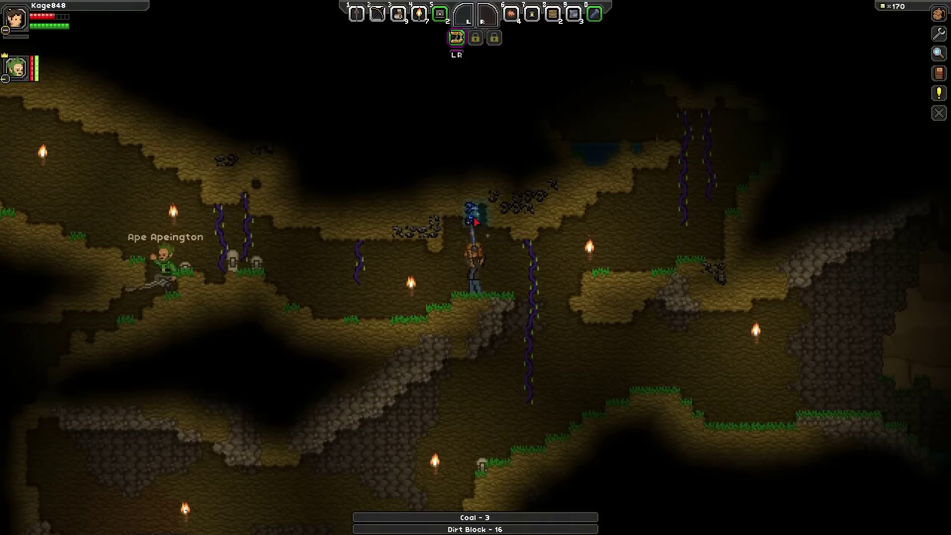
pyautogui.press('d')
pyautogui.moveTo(475, 222)
pyautogui.mouseDown()
pyautogui.moveTo(505, 214)
pyautogui.moveTo(512, 247)
pyautogui.moveTo(504, 211)
pyautogui.moveTo(487, 214)
pyautogui.moveTo(442, 310)
pyautogui.mouseUp()
# Step: Clear the path right to the underground pool, holding 4 coal and 27 dirt blocks
pyautogui.press('d')
pyautogui.press('d')
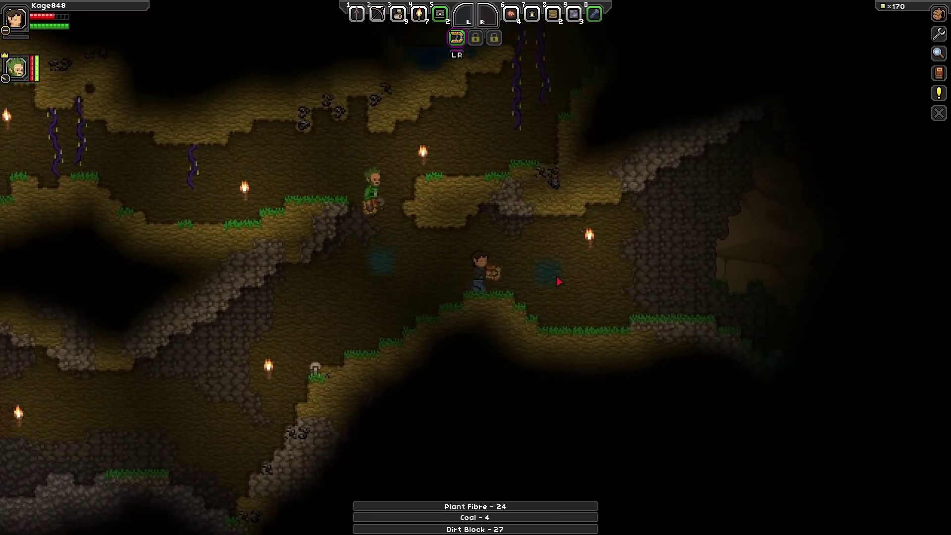
pyautogui.press('4')
pyautogui.press('d')
pyautogui.moveTo(631, 264)
pyautogui.mouseDown()
pyautogui.moveTo(613, 283)
pyautogui.moveTo(634, 284)
pyautogui.mouseUp()
pyautogui.press('d')
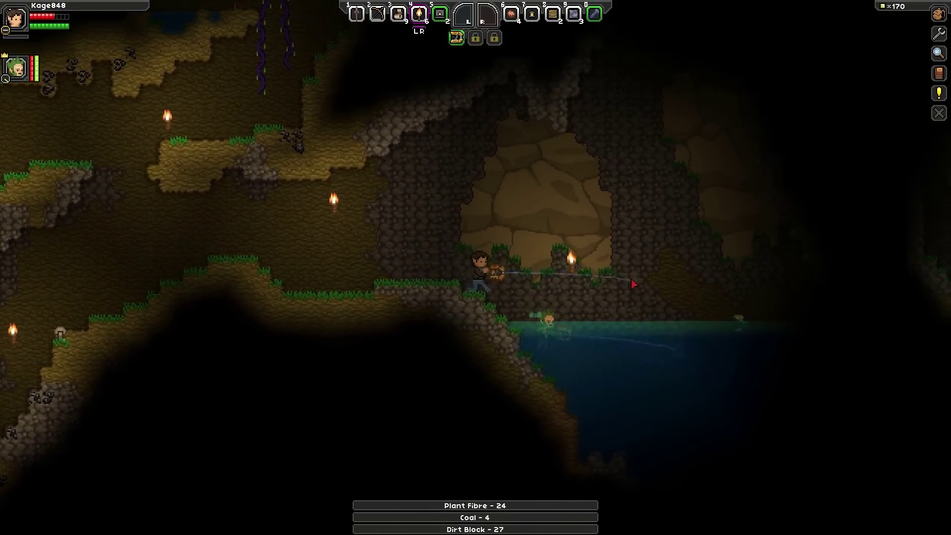
# Step: Swim across the underground pool, climb onto the rocky ledge and jump up the slope
pyautogui.press('d')
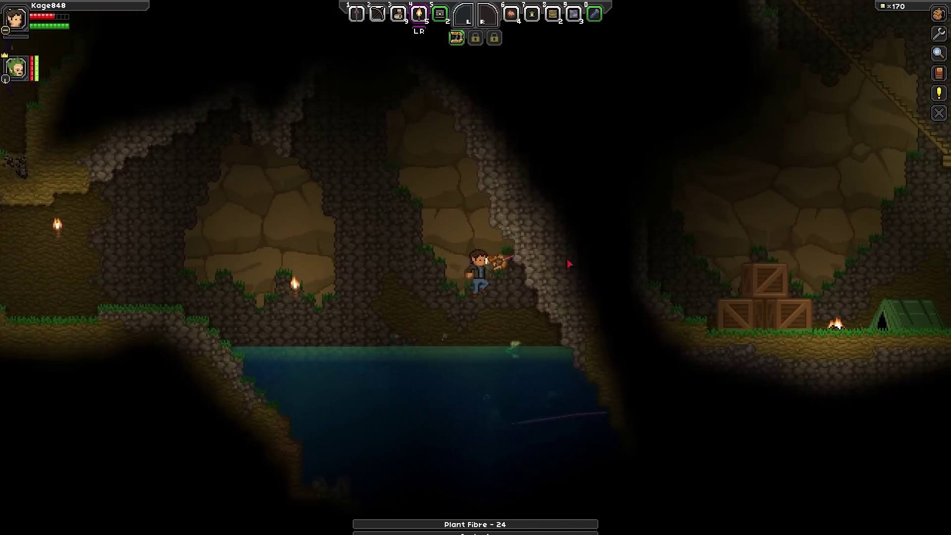
pyautogui.moveTo(634, 284)
pyautogui.mouseDown()
pyautogui.moveTo(556, 296)
pyautogui.moveTo(476, 254)
pyautogui.moveTo(381, 247)
pyautogui.moveTo(375, 298)
pyautogui.moveTo(428, 273)
pyautogui.moveTo(461, 222)
pyautogui.mouseUp()
pyautogui.press('d')
pyautogui.press('a')
pyautogui.press('a')
pyautogui.press('space')
pyautogui.press('a')
pyautogui.press('a')
pyautogui.press('d')
pyautogui.press('space')
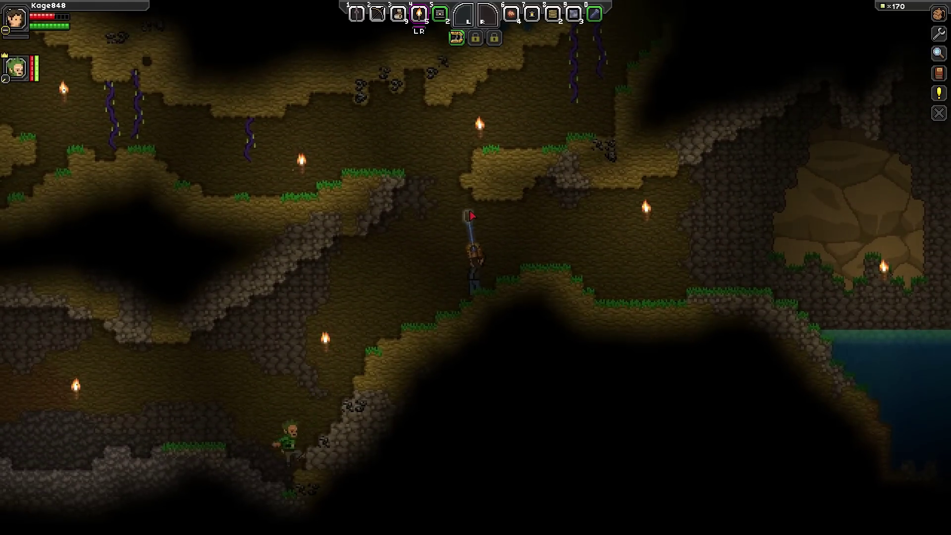
# Step: Jump onto the upper grassy ledge, then walk left and fall into the shaft
pyautogui.press('r')
pyautogui.press('space')
pyautogui.press('a')
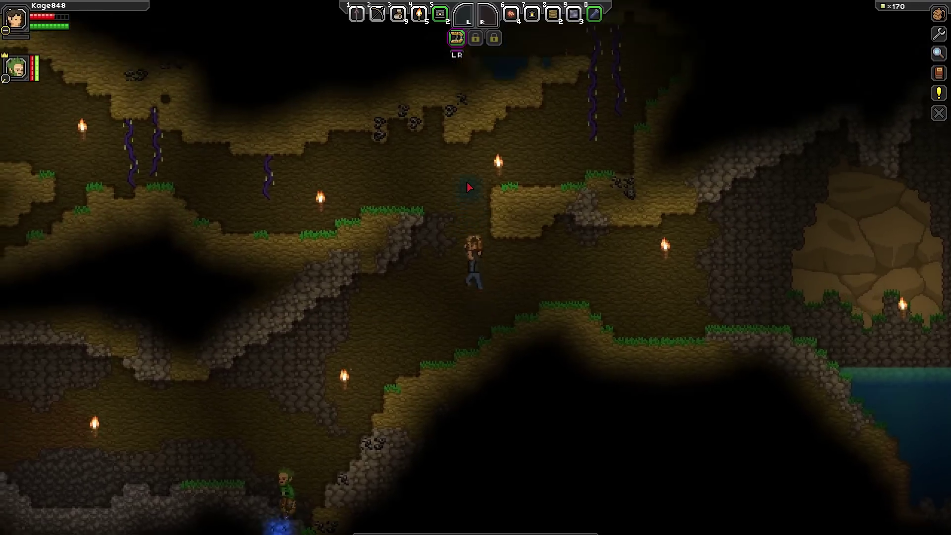
pyautogui.press('a')
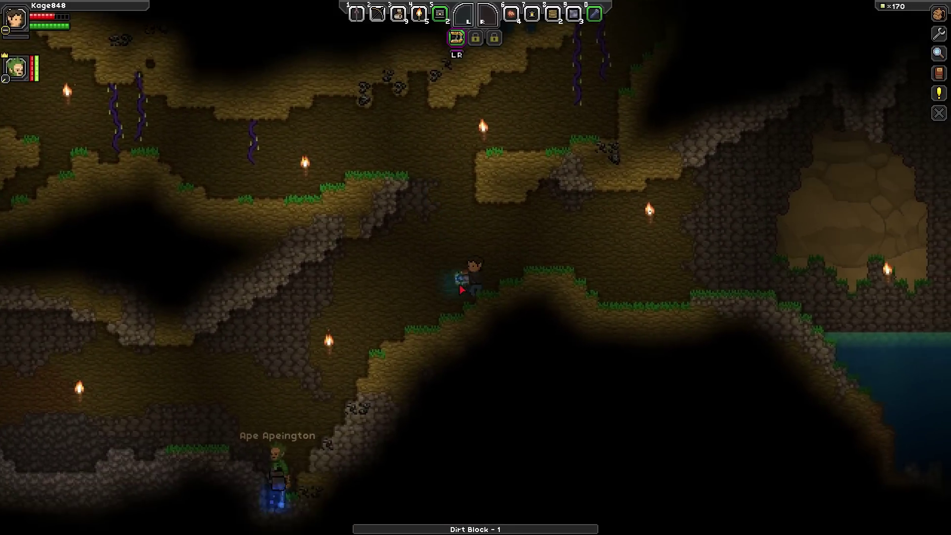
pyautogui.press('4')
pyautogui.press('a')
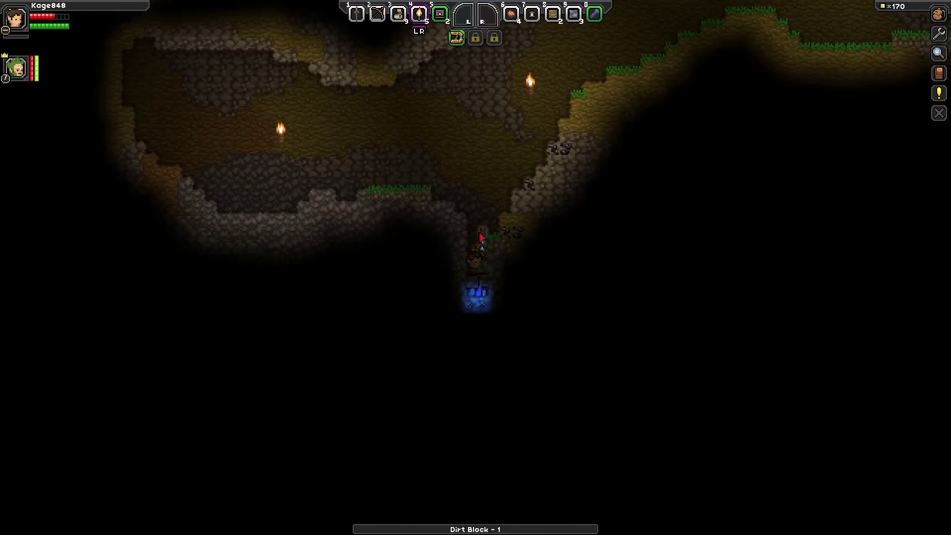
pyautogui.press('6')
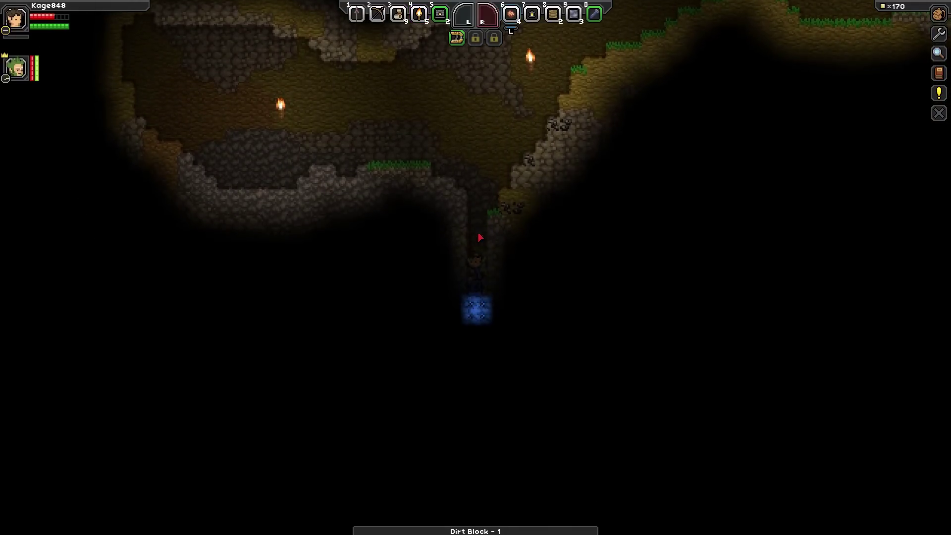
# Step: Dig the shaft deeper, swim up, and loot the Weak Smasher from the Large Old Chest
pyautogui.click(599, 13)
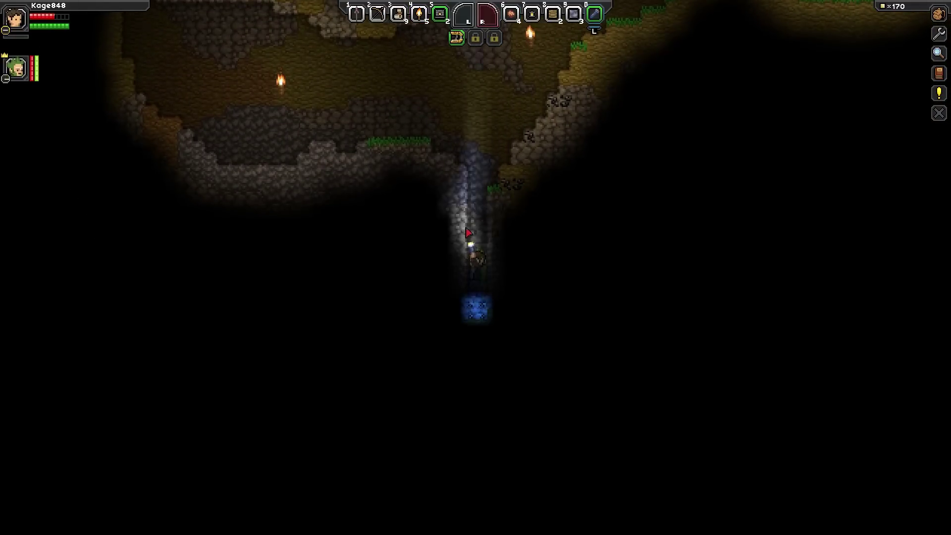
pyautogui.moveTo(479, 309)
pyautogui.mouseDown()
pyautogui.moveTo(419, 224)
pyautogui.moveTo(510, 300)
pyautogui.moveTo(510, 312)
pyautogui.moveTo(465, 317)
pyautogui.mouseUp()
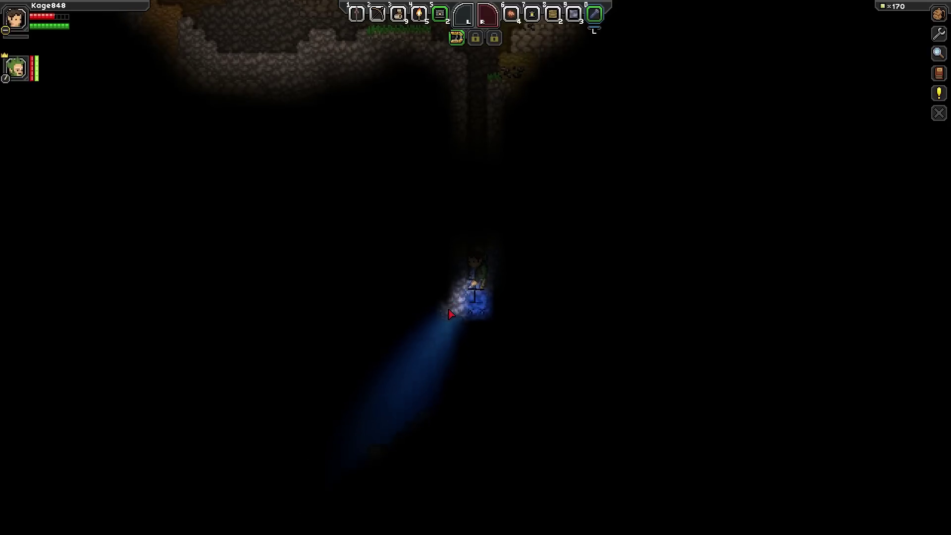
pyautogui.moveTo(459, 312); pyautogui.dragTo(494, 320)
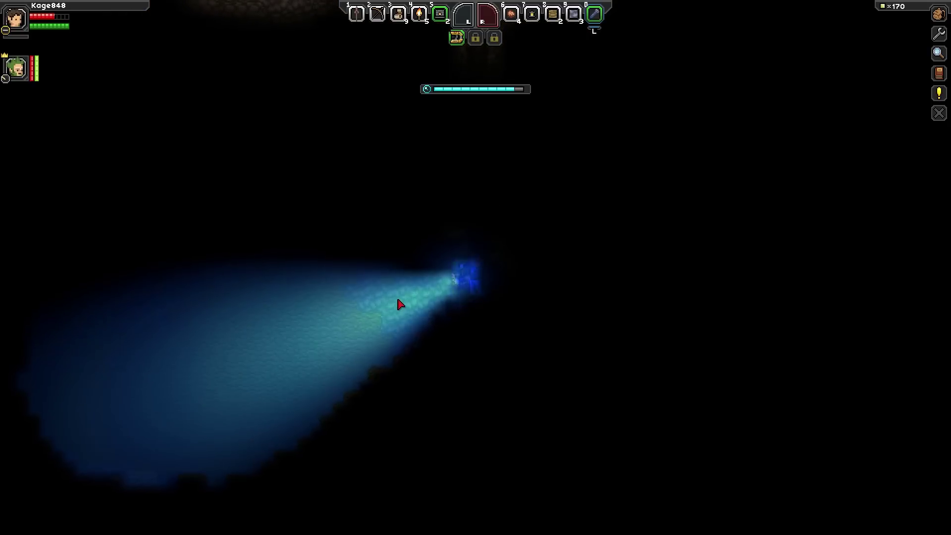
pyautogui.press('space')
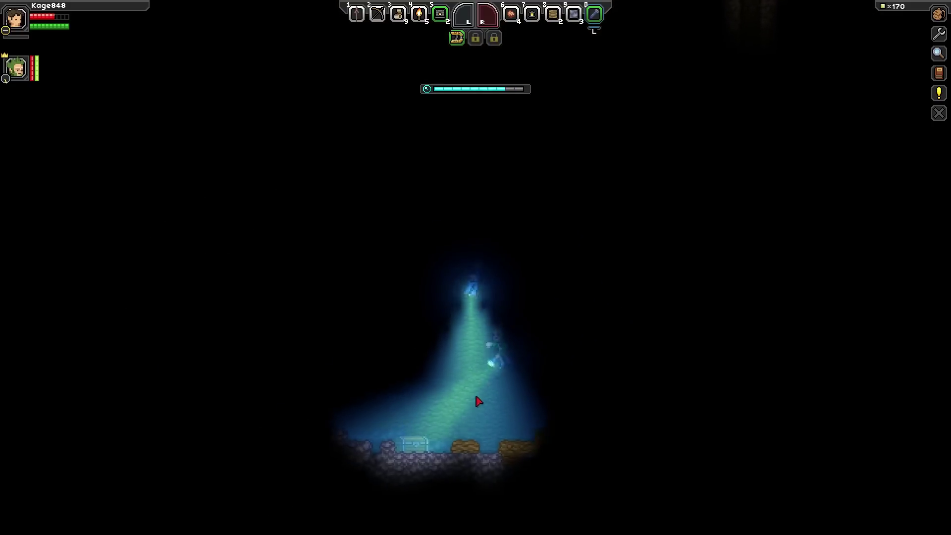
pyautogui.press('e')
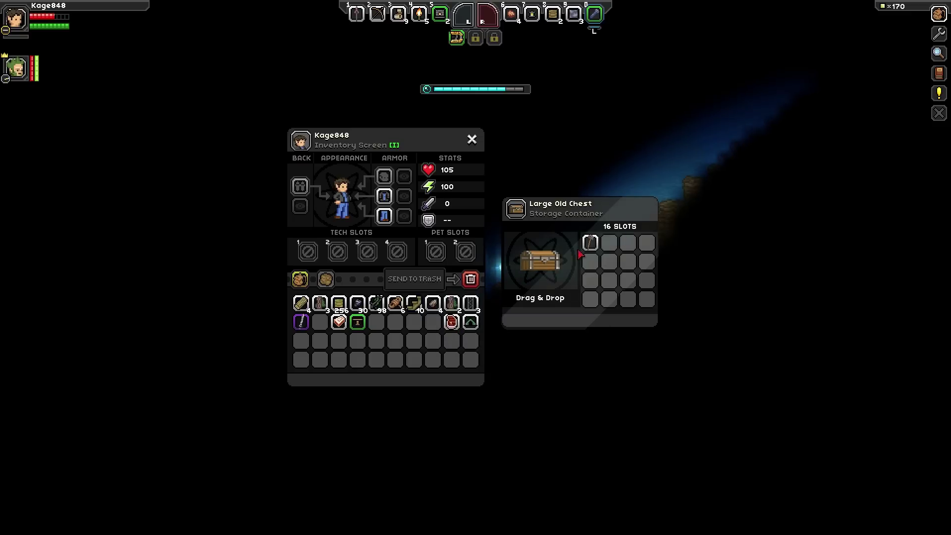
pyautogui.moveTo(588, 246)
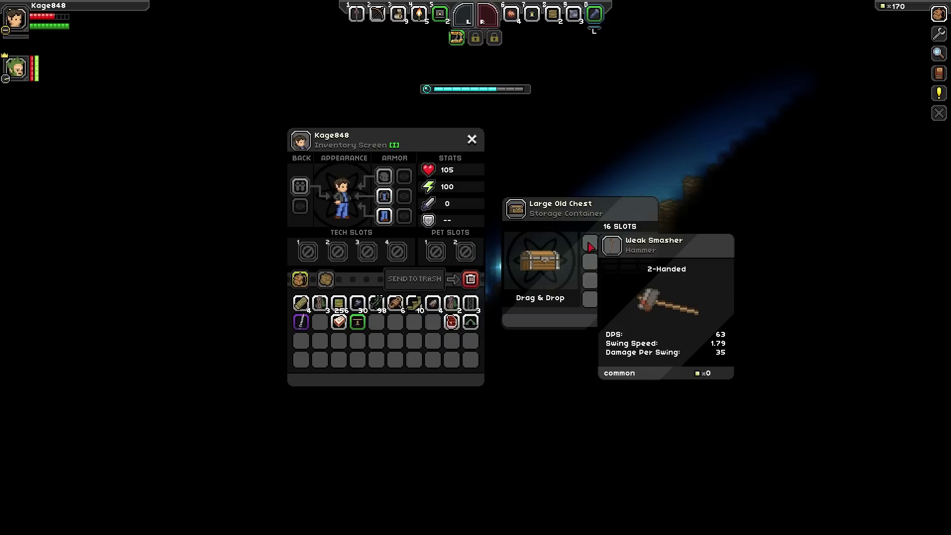
pyautogui.keyDown('shift'); pyautogui.click(591, 246); pyautogui.keyUp('shift')
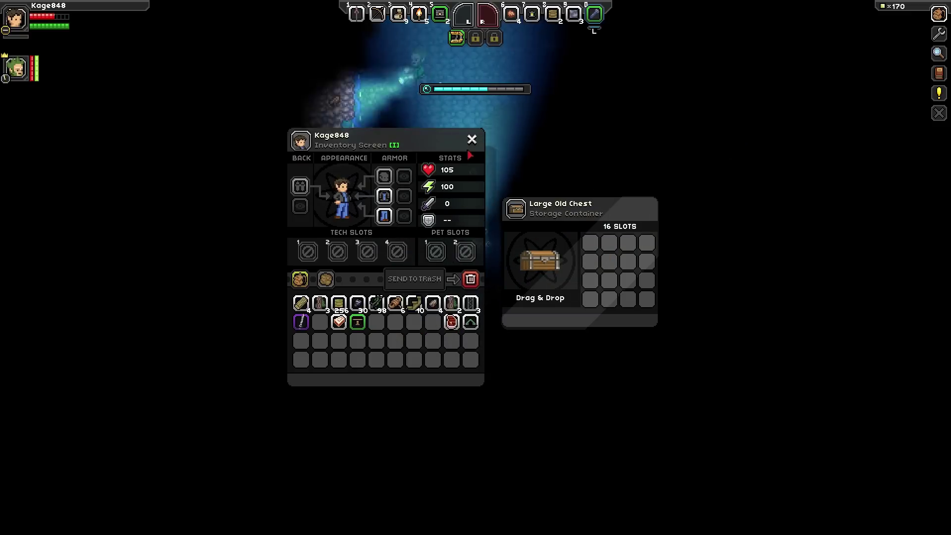
pyautogui.click(472, 139)
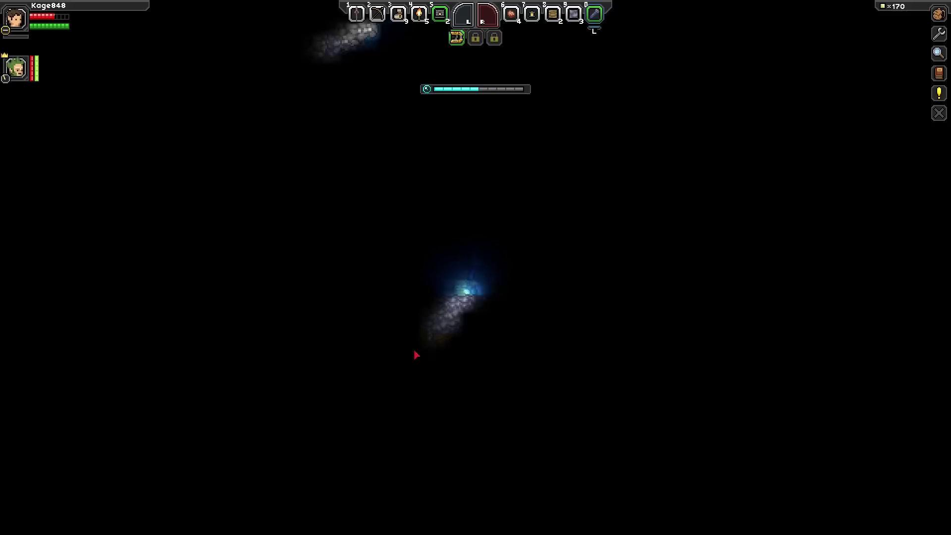
# Step: Drop down the flooded cave and mine the iron ore and clay blocks along the path
pyautogui.press('space')
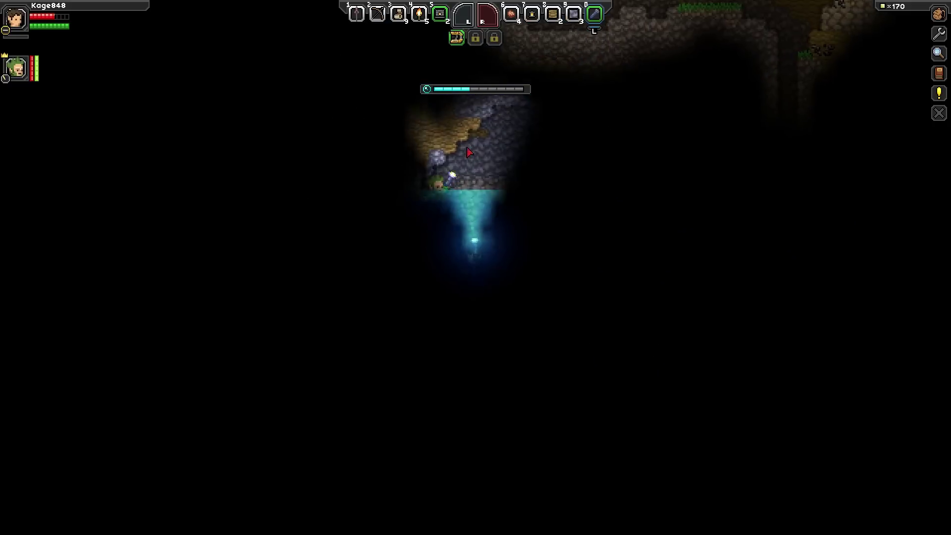
pyautogui.press('r')
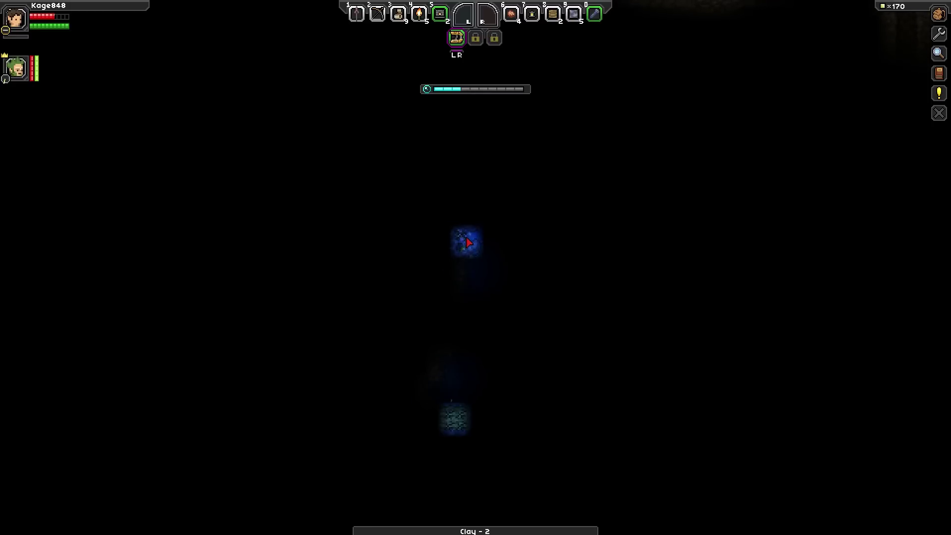
pyautogui.press('space')
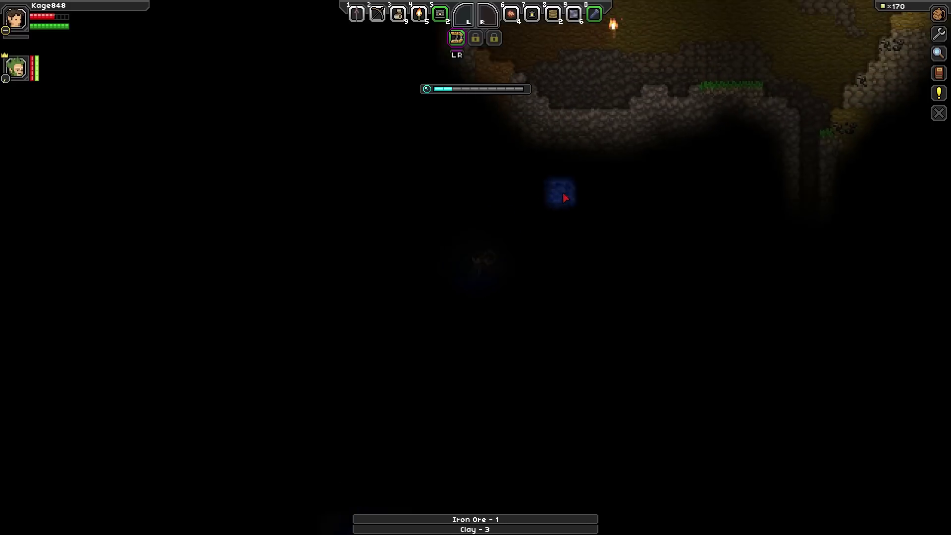
pyautogui.press('d')
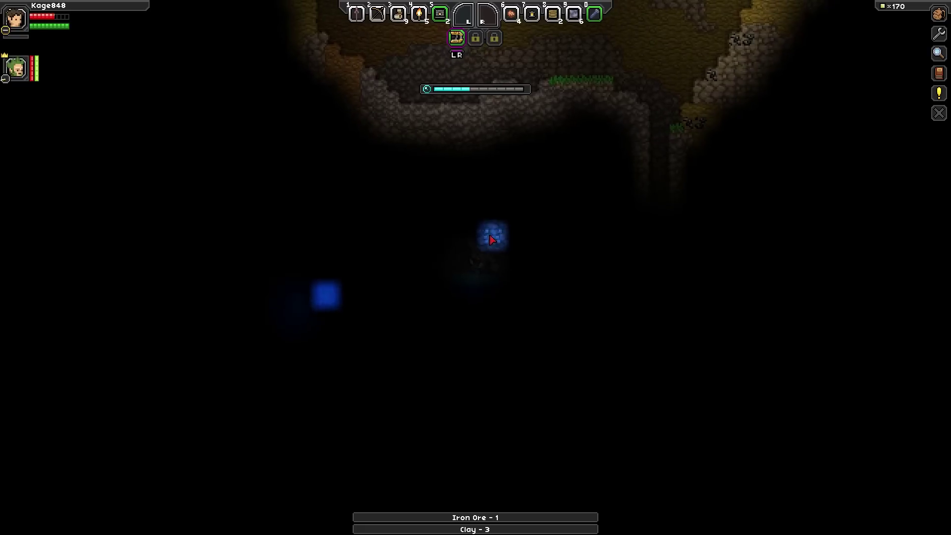
pyautogui.press('a')
pyautogui.press('space')
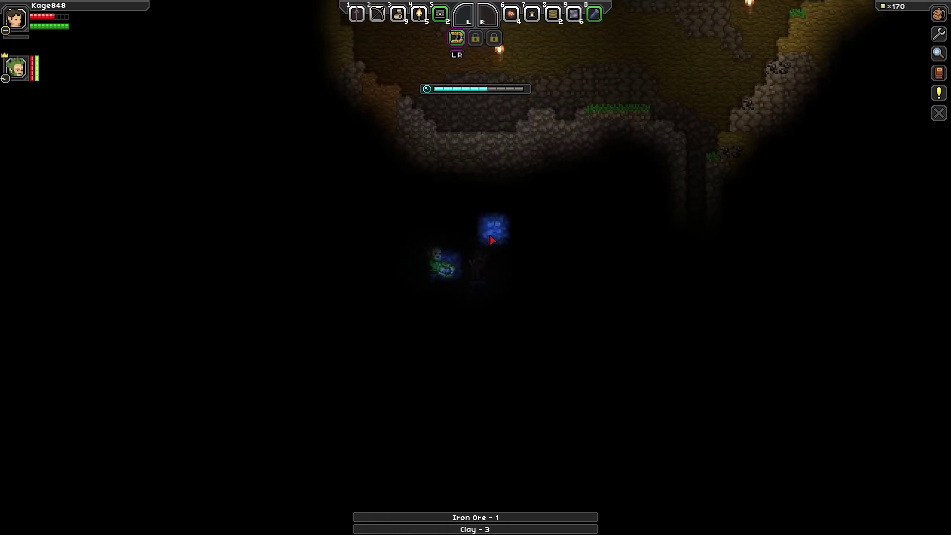
pyautogui.click(490, 241)
pyautogui.press('d')
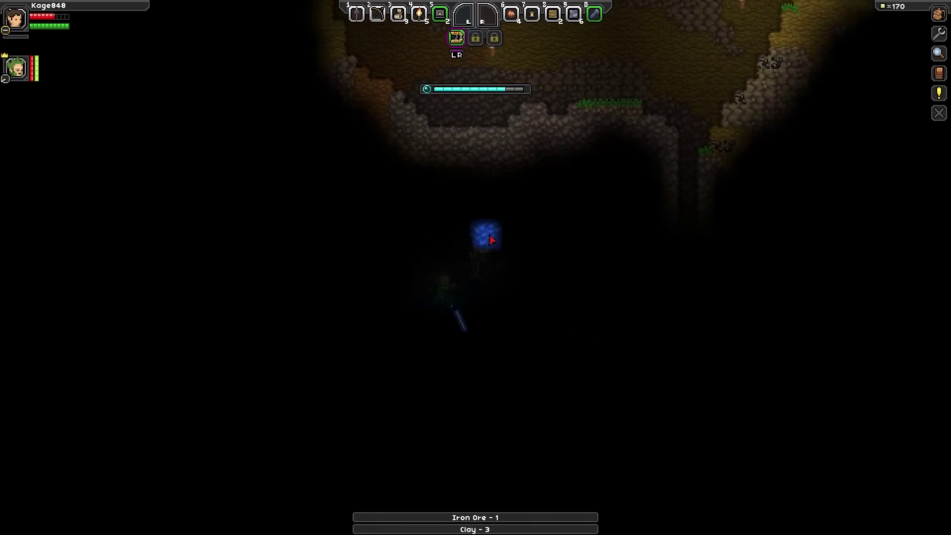
pyautogui.press('a')
pyautogui.moveTo(491, 240); pyautogui.dragTo(520, 264)
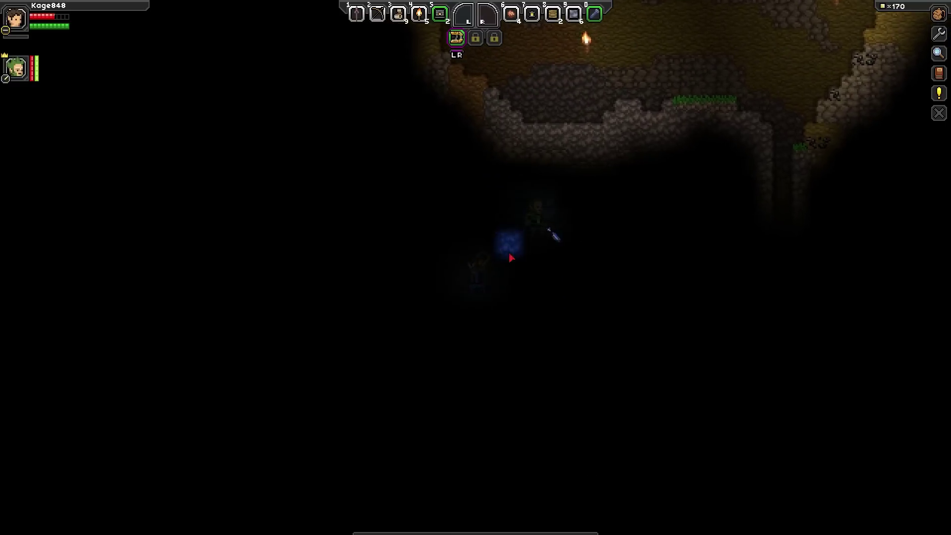
# Step: Swim through the water by flashlight and climb out onto the rock ledge
pyautogui.press('0')
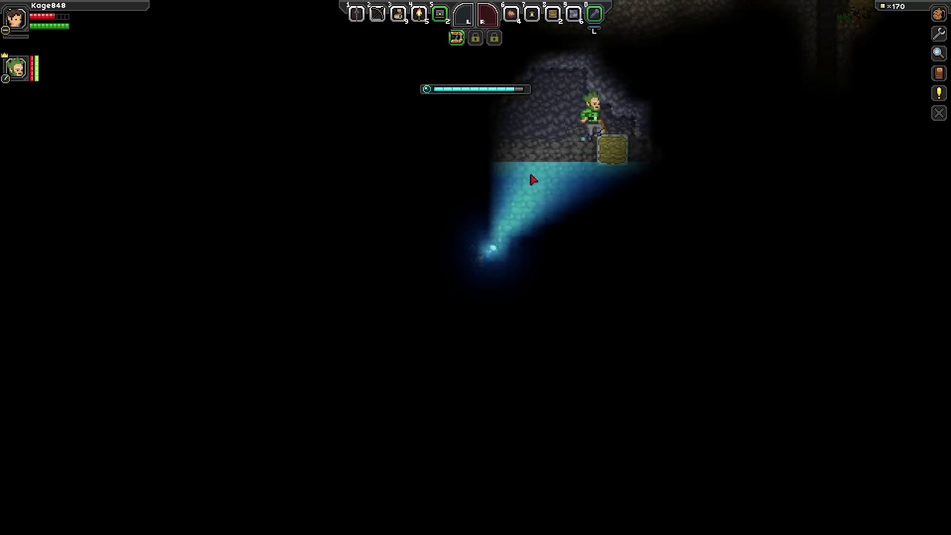
pyautogui.press('d')
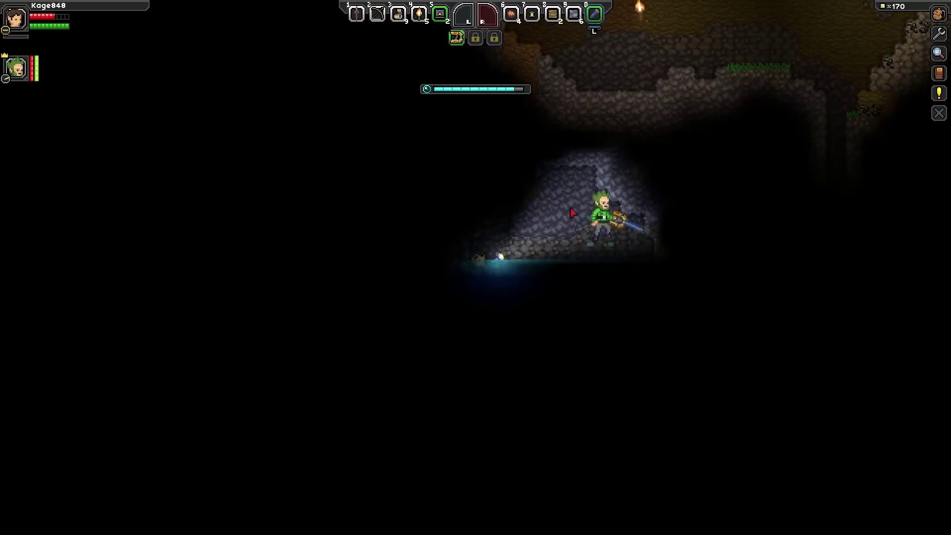
pyautogui.press('s')
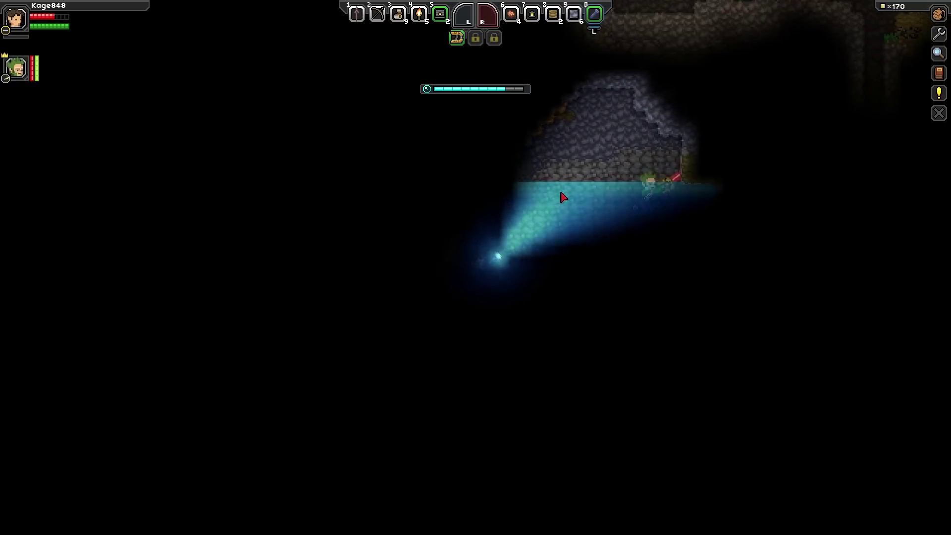
pyautogui.press('d')
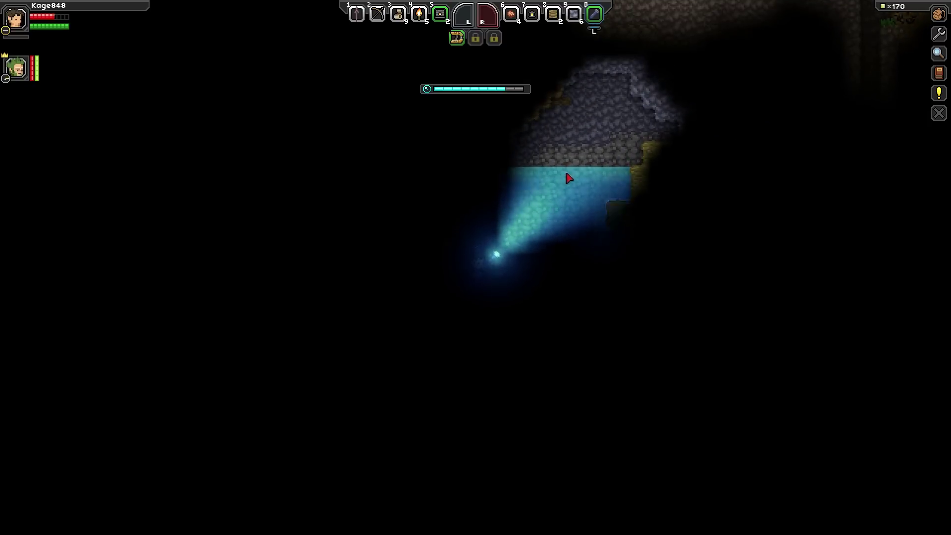
pyautogui.press('d')
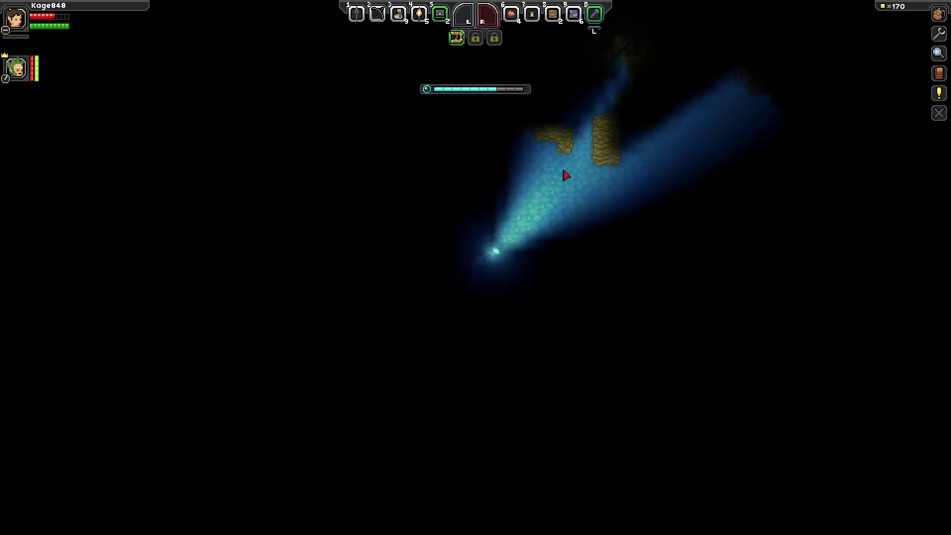
pyautogui.press('d')
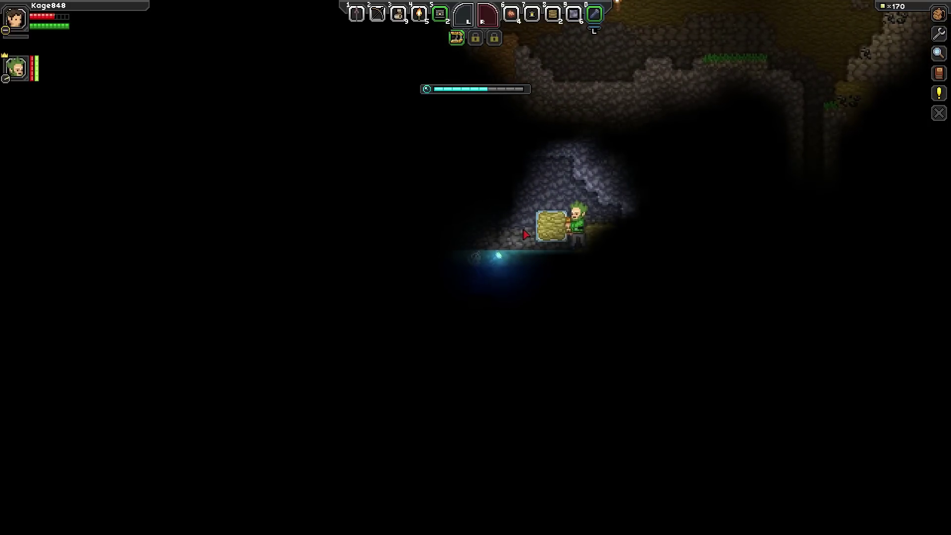
pyautogui.press('d')
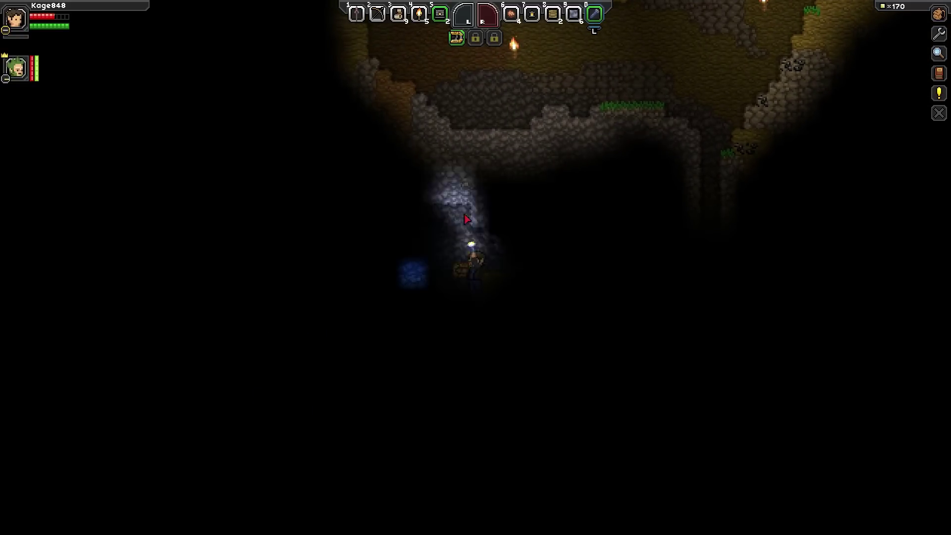
pyautogui.press('8')
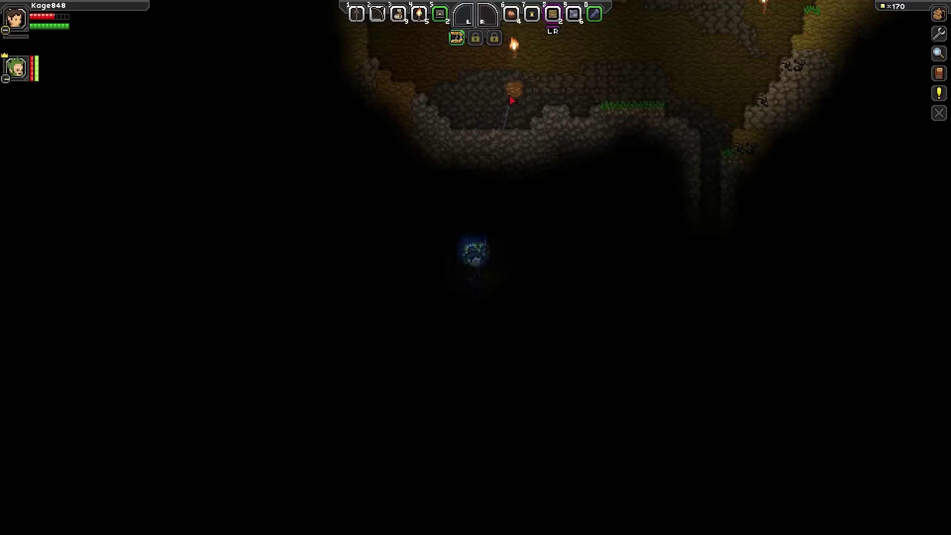
# Step: Place a torch beside the pool and wade left off the wooden platform into the water
pyautogui.click(456, 240)
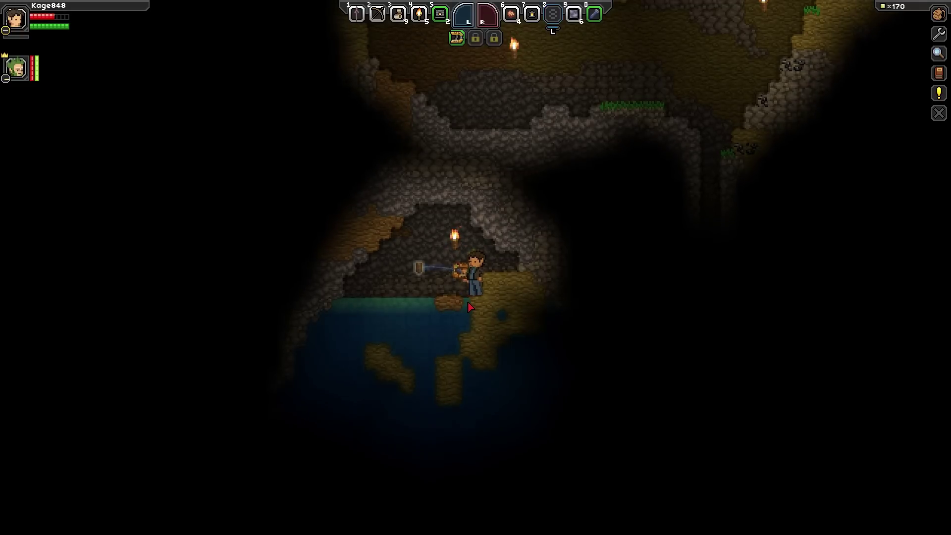
pyautogui.press('a')
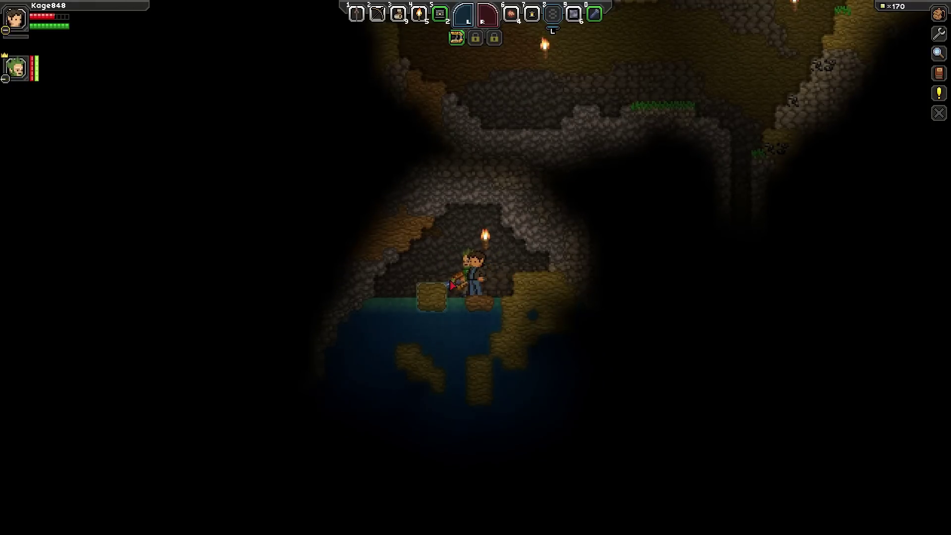
pyautogui.press('a')
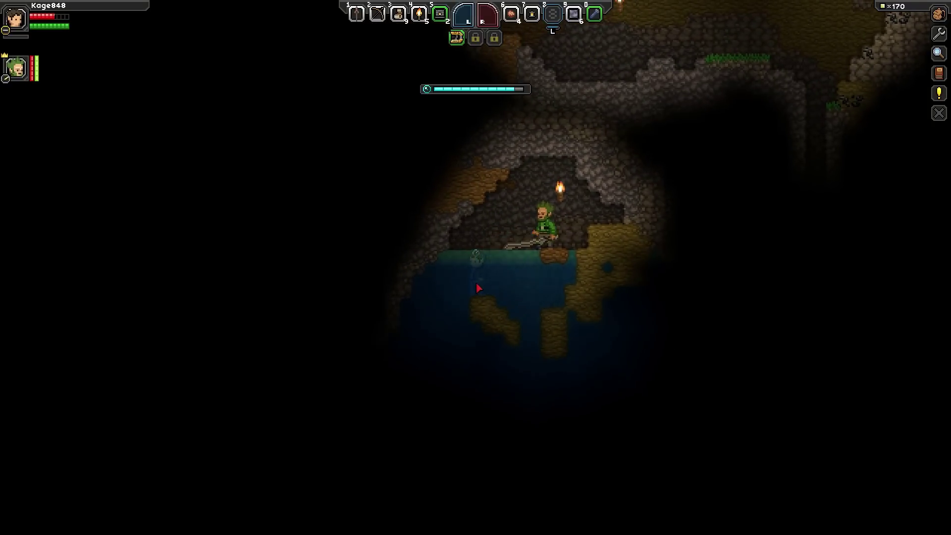
pyautogui.press('a')
pyautogui.press('r')
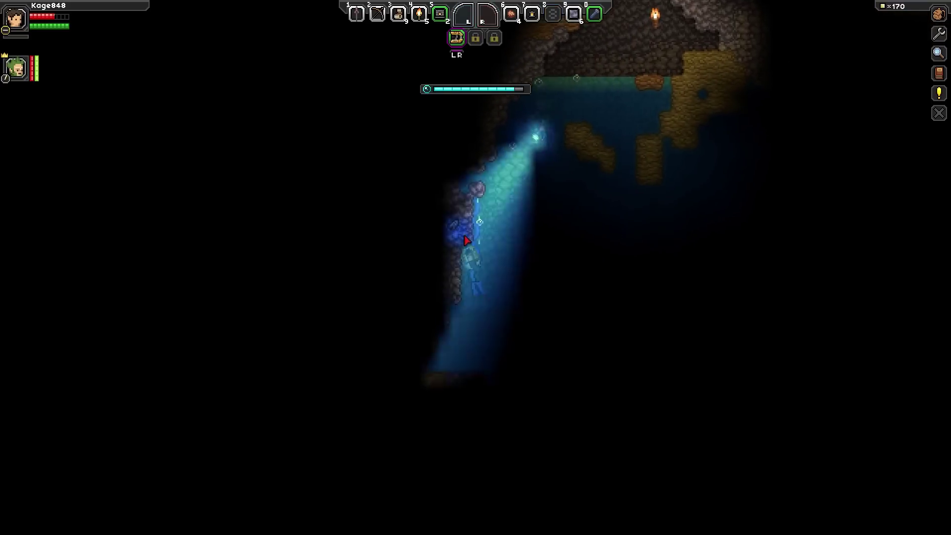
# Step: Mine out the underwater iron ore block and place a torch in its spot
pyautogui.press('0')
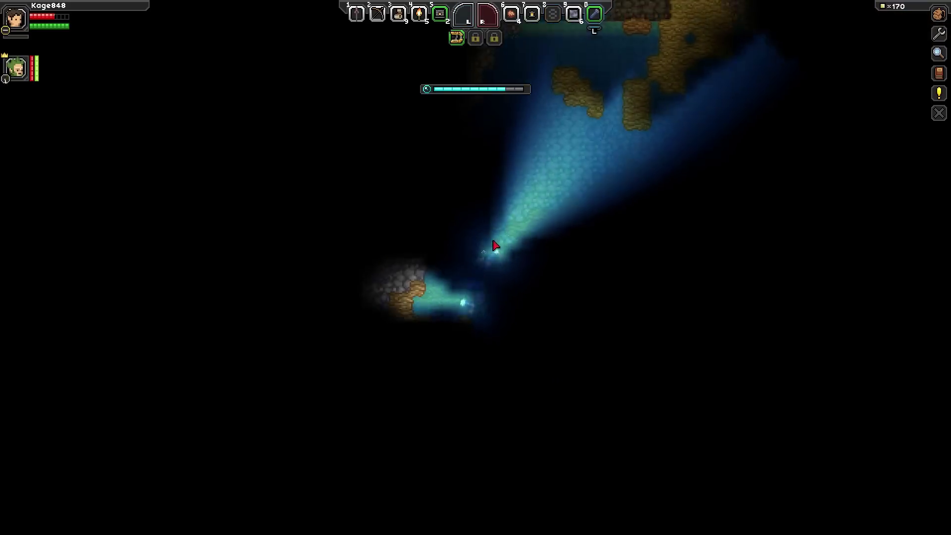
pyautogui.press('r')
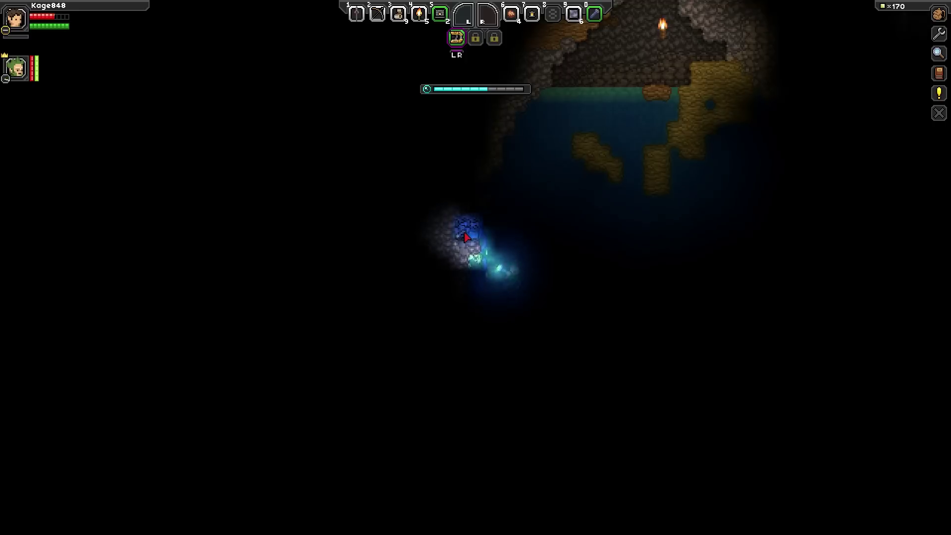
pyautogui.moveTo(465, 237)
pyautogui.mouseDown()
pyautogui.moveTo(464, 256)
pyautogui.moveTo(451, 276)
pyautogui.moveTo(451, 262)
pyautogui.moveTo(444, 271)
pyautogui.mouseUp()
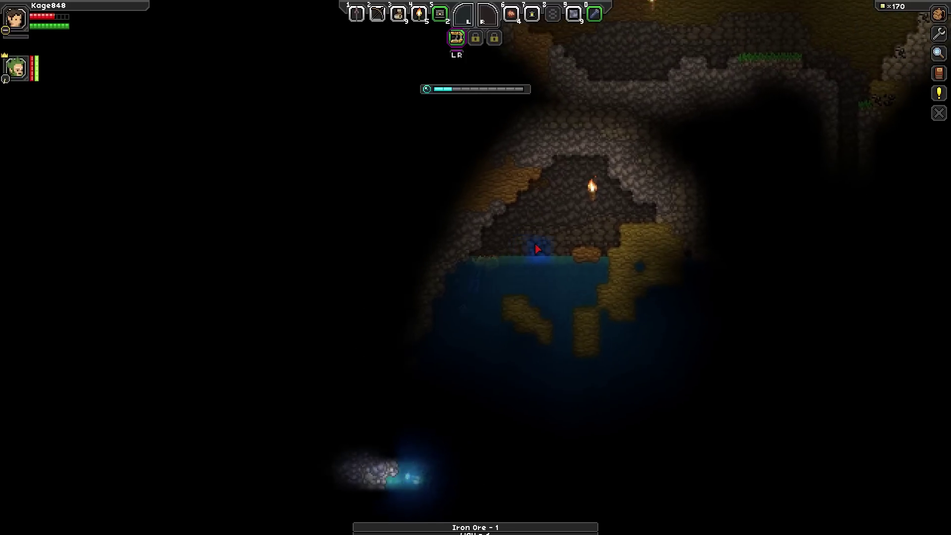
pyautogui.moveTo(444, 270); pyautogui.dragTo(476, 241)
pyautogui.click(476, 243)
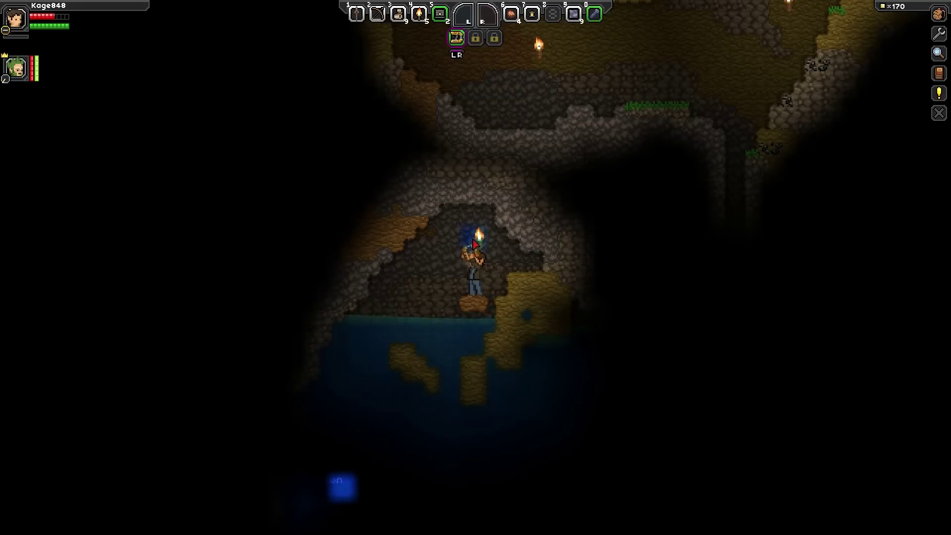
# Step: Swim between the left and right ledges and mine clay blocks from the shaft wall
pyautogui.press('a')
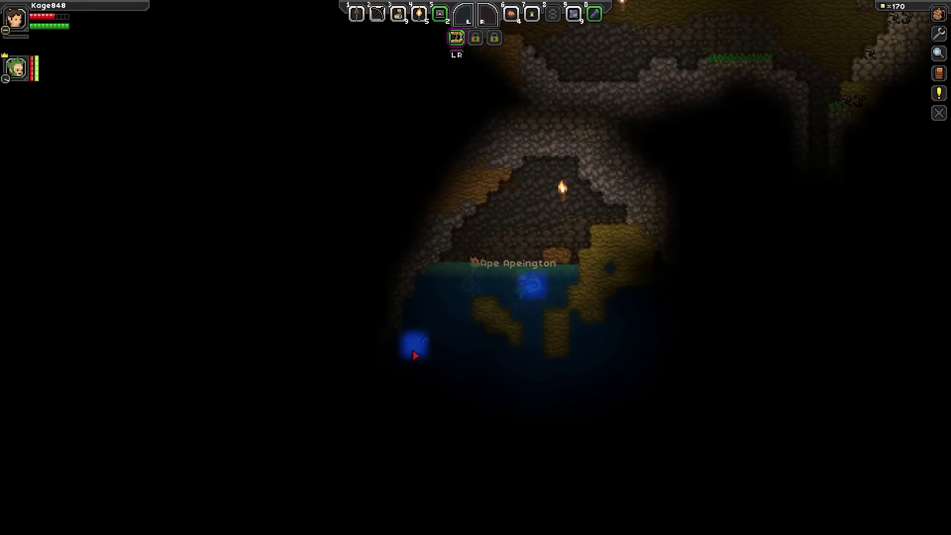
pyautogui.press('space')
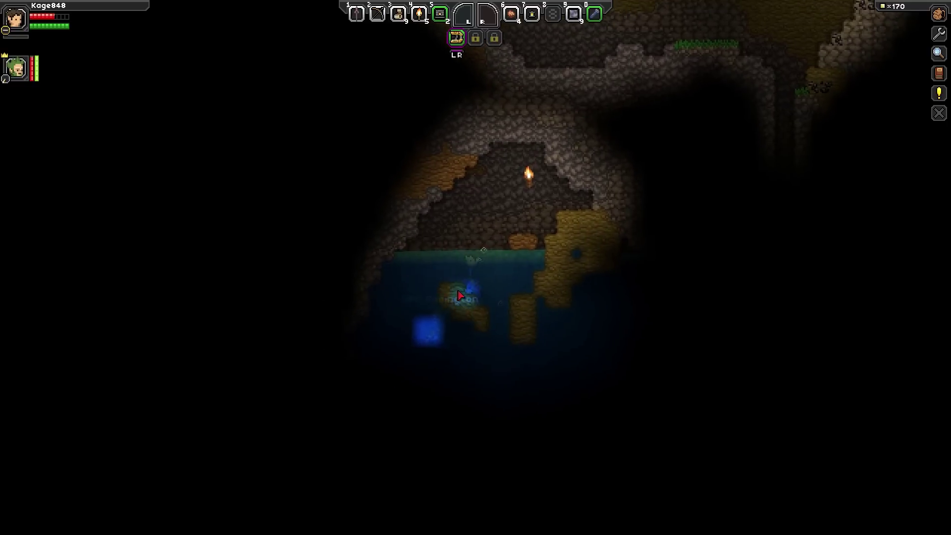
pyautogui.press('d')
pyautogui.press('space')
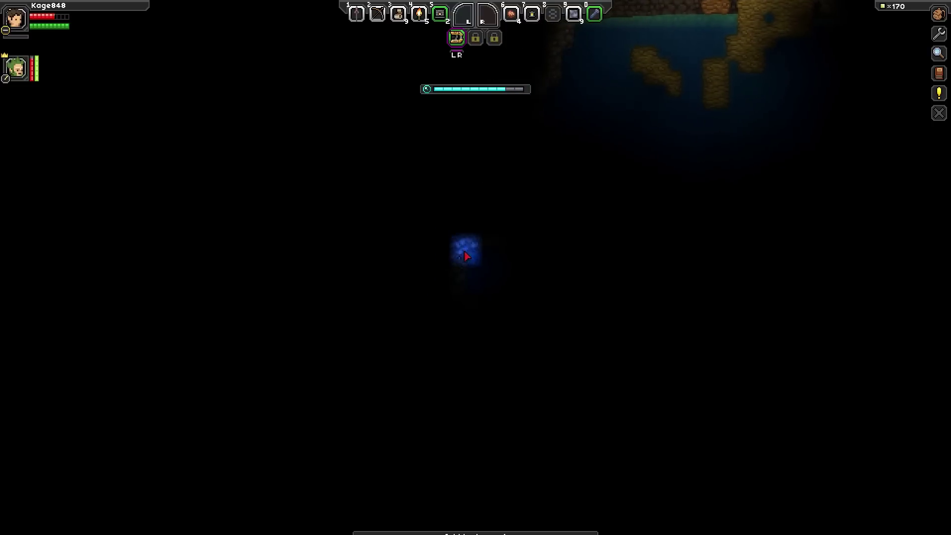
pyautogui.moveTo(473, 254); pyautogui.dragTo(477, 245)
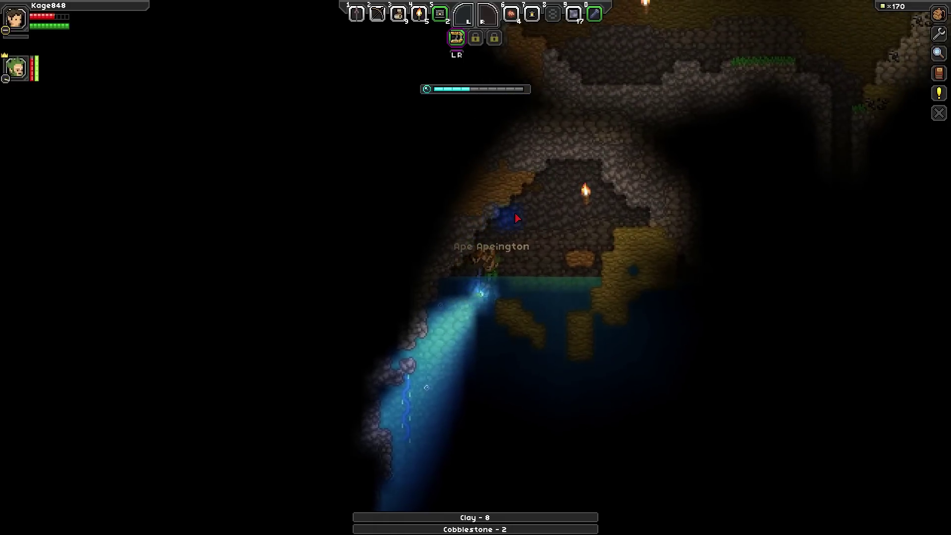
# Step: Check the inventory for 8 clay and 2 cobblestone, then swim back down
pyautogui.press('i')
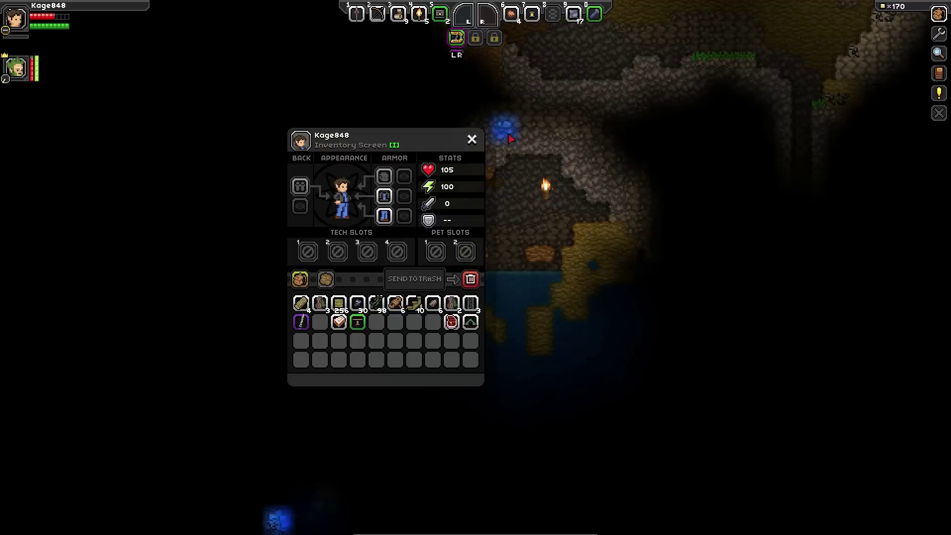
pyautogui.click(471, 139)
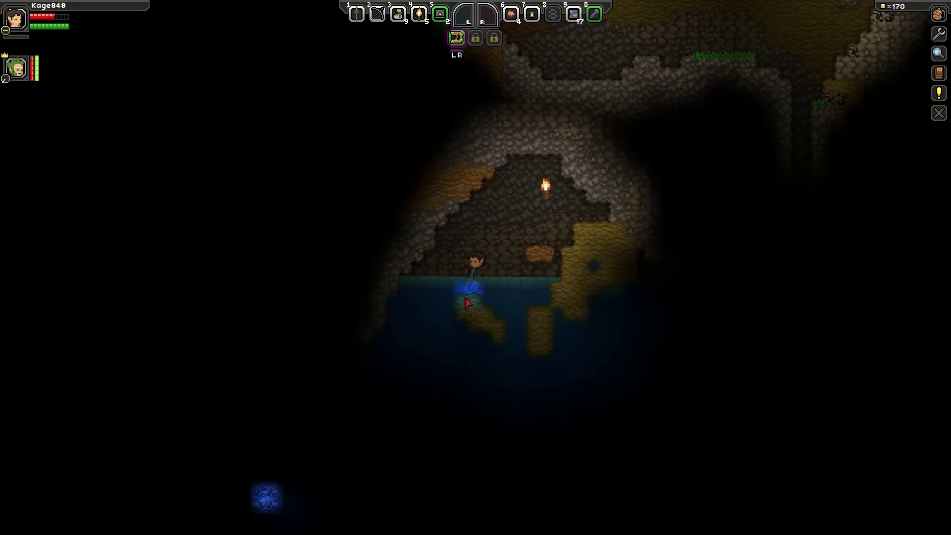
pyautogui.press('a')
pyautogui.press('s')
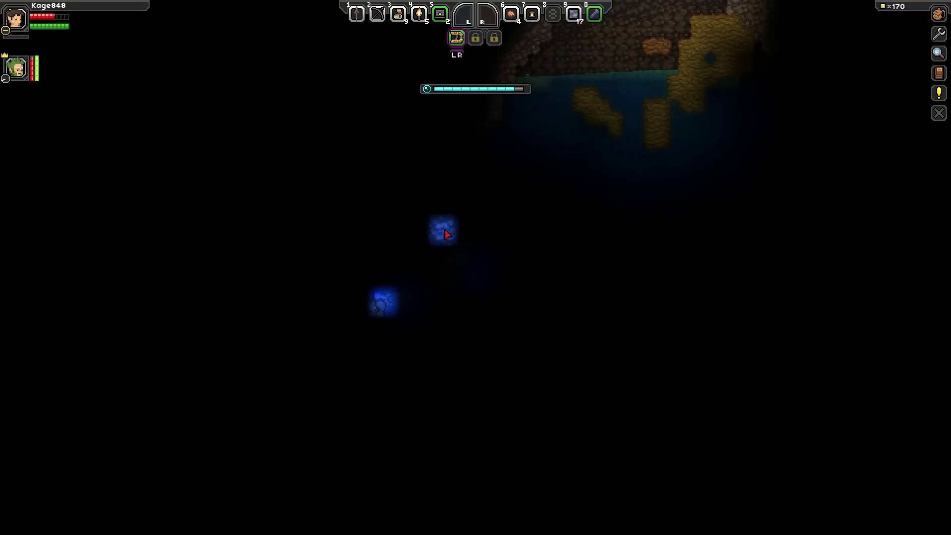
# Step: Swim down and back up by flashlight, mine one iron ore, five clay and three dirt, then check the inventory
pyautogui.press('0')
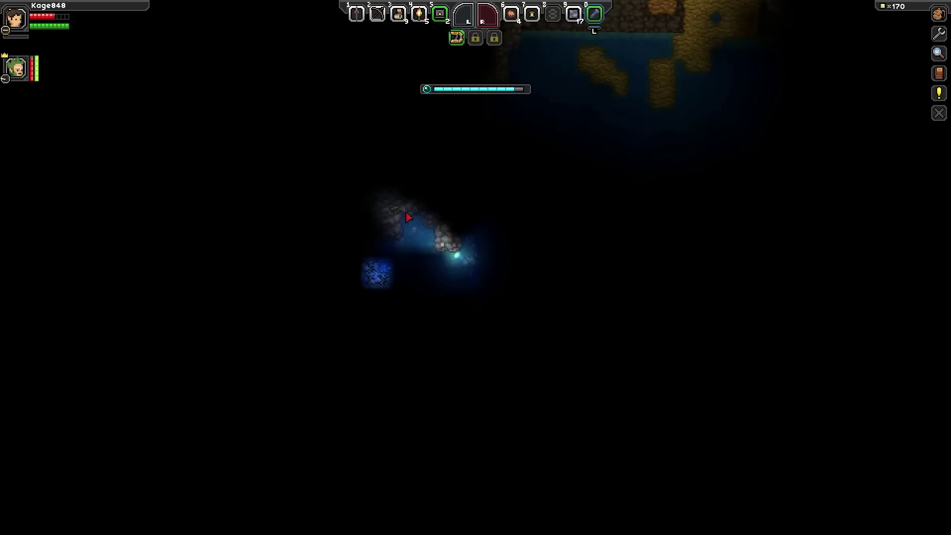
pyautogui.press('a')
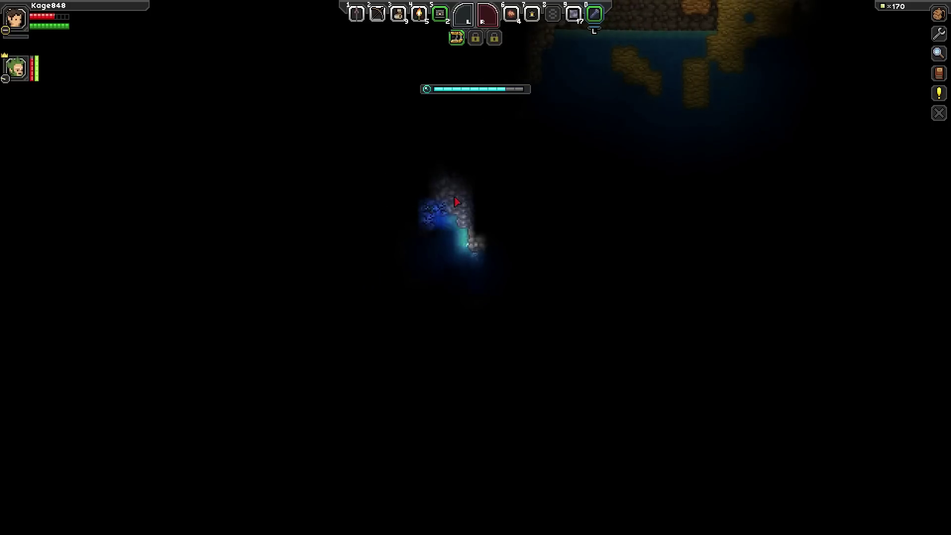
pyautogui.press('w')
pyautogui.press('d')
pyautogui.press('w')
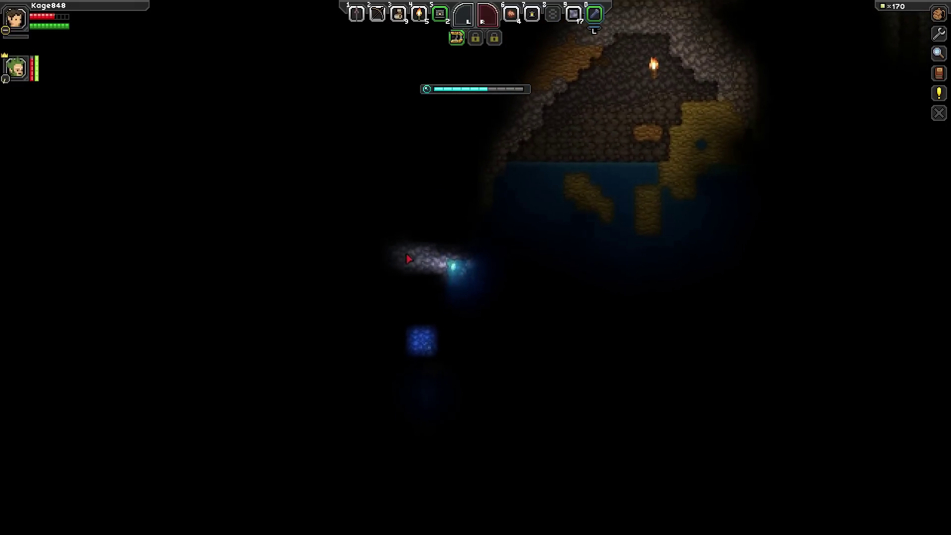
pyautogui.press('r')
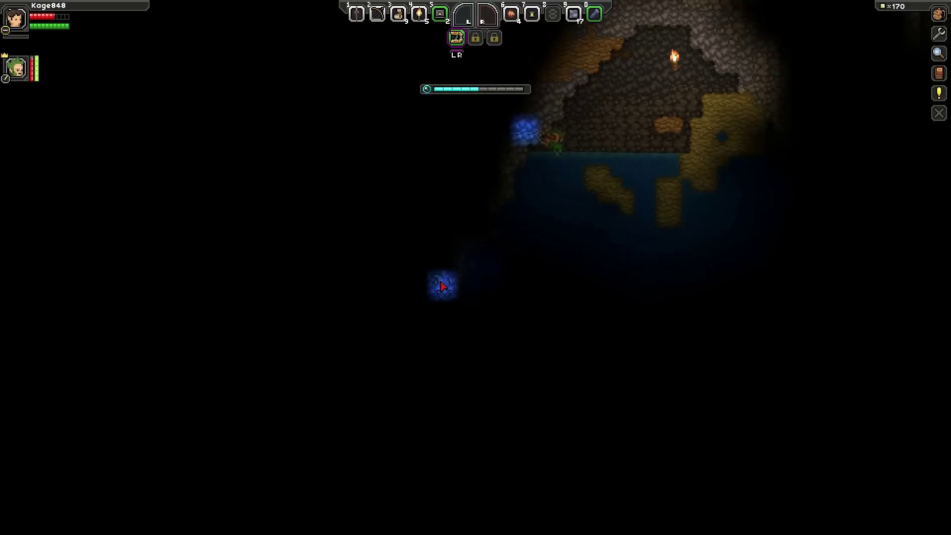
pyautogui.click(441, 284)
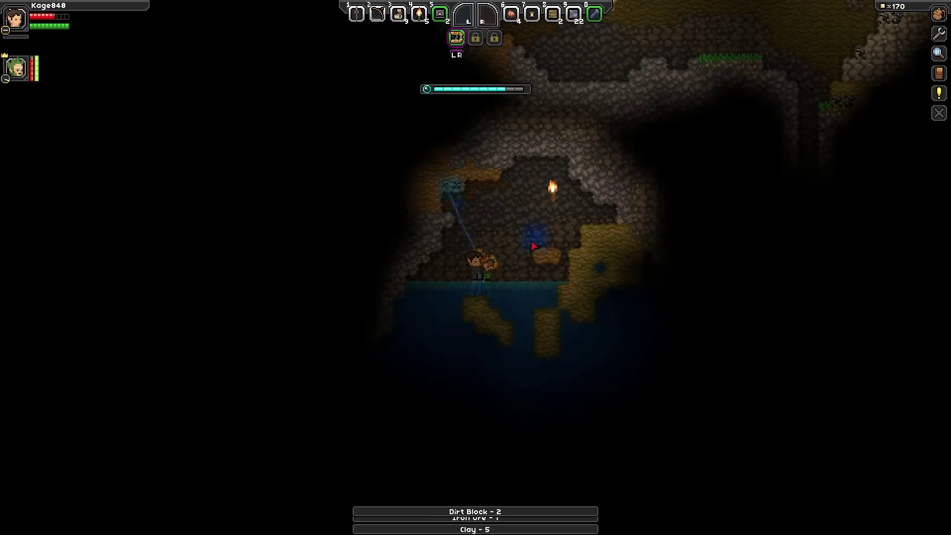
pyautogui.press('i')
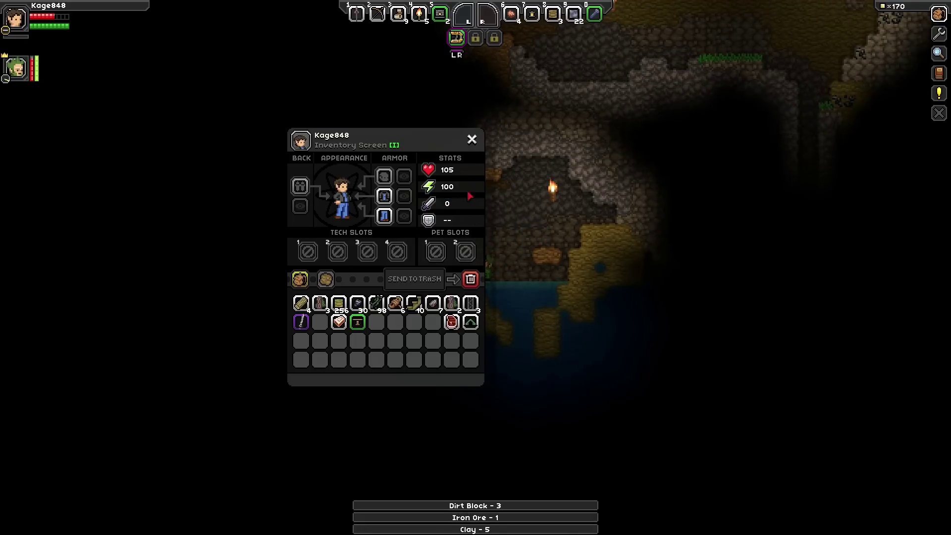
# Step: Close the inventory and mine the pocket wall, bringing the dirt total to seven
pyautogui.click(472, 142)
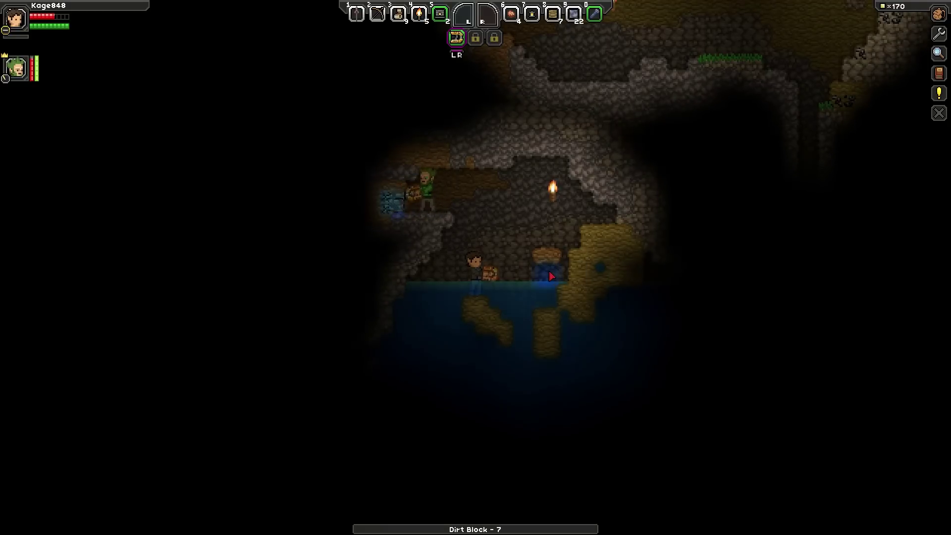
# Step: Climb onto the ledge beside the companion and tunnel left into the rock
pyautogui.press('a')
pyautogui.press('space')
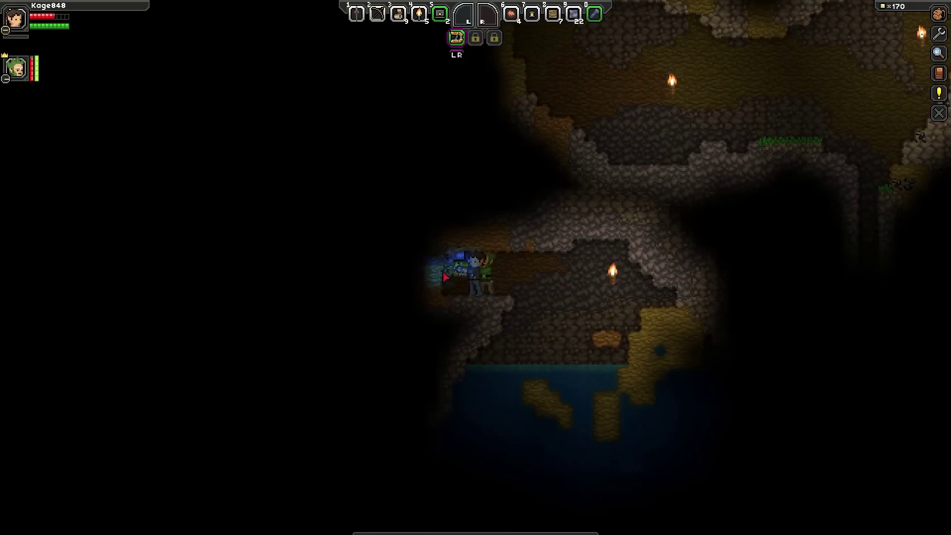
pyautogui.press('a')
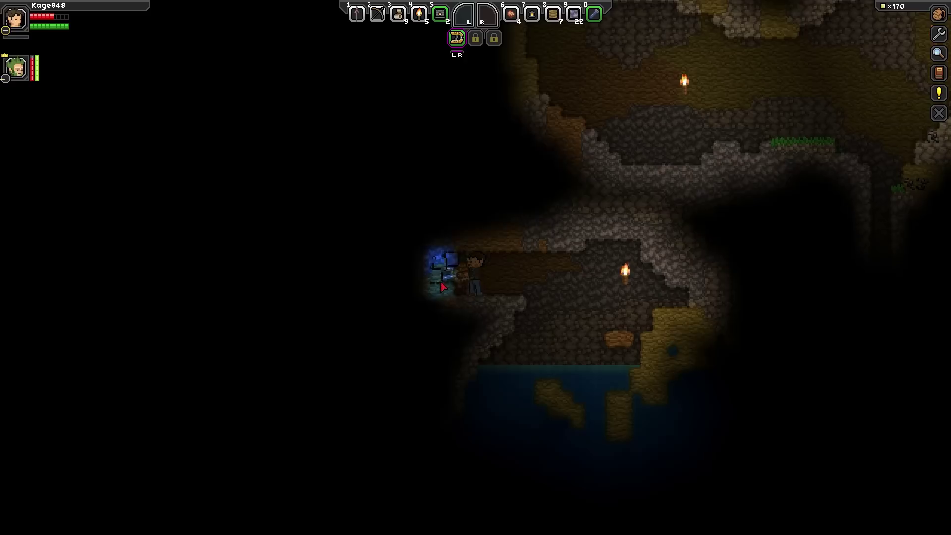
pyautogui.press('a')
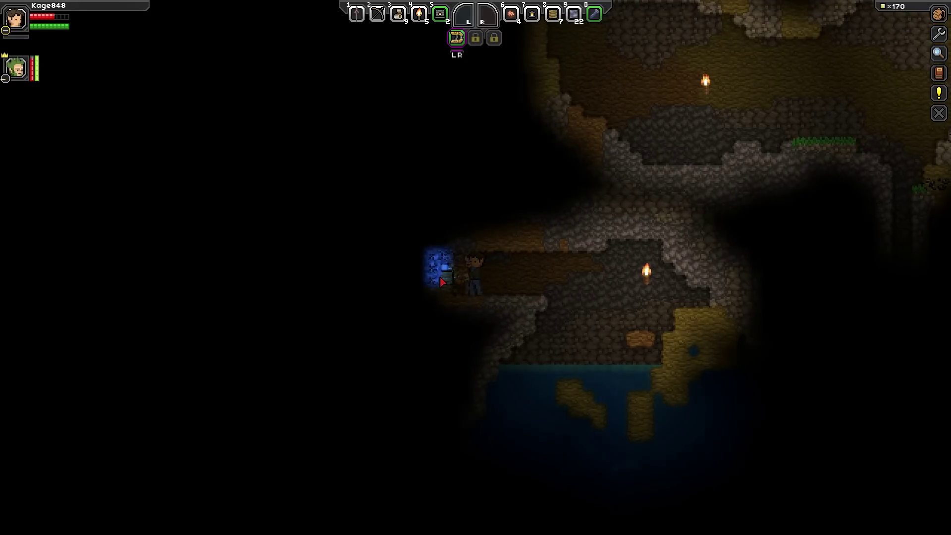
pyautogui.press('a')
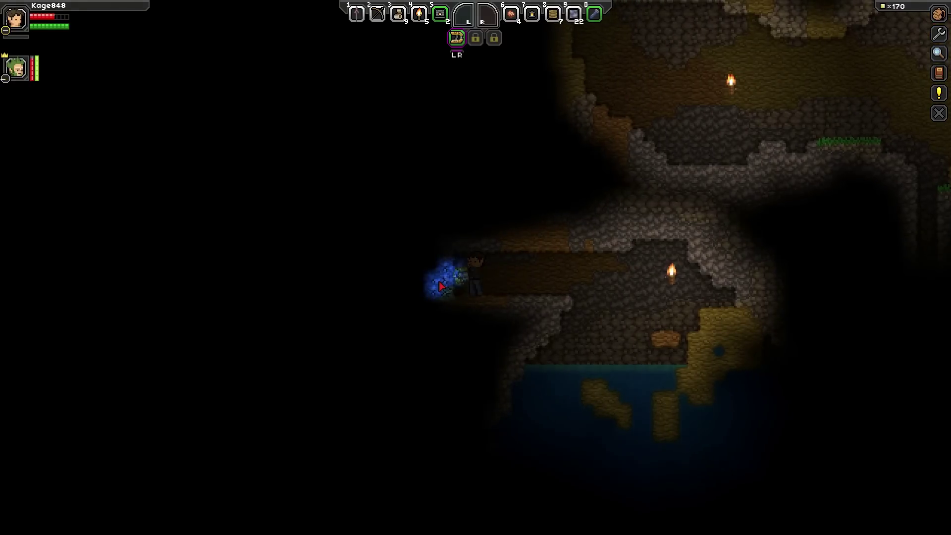
pyautogui.press('a')
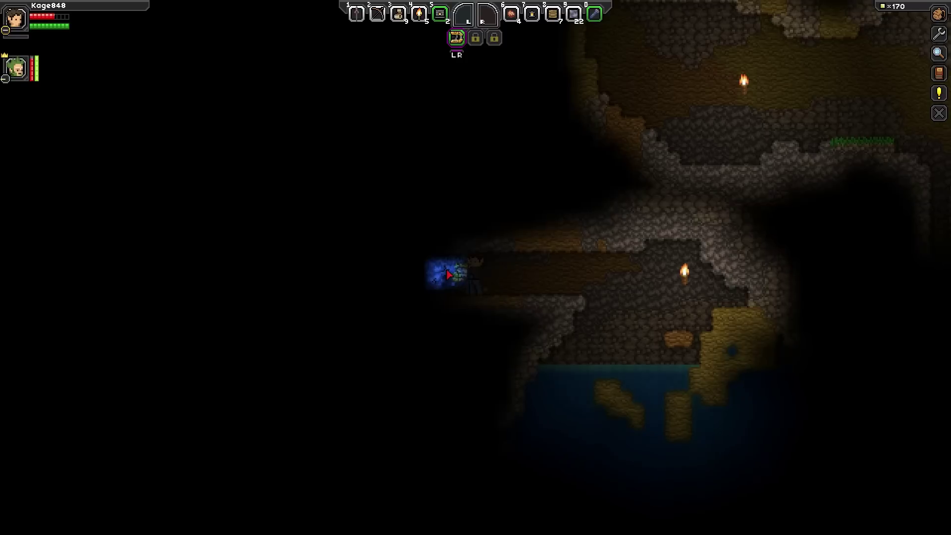
# Step: Hold a torch, walk further left through the new tunnel, and step down into the dug hole
pyautogui.press('4')
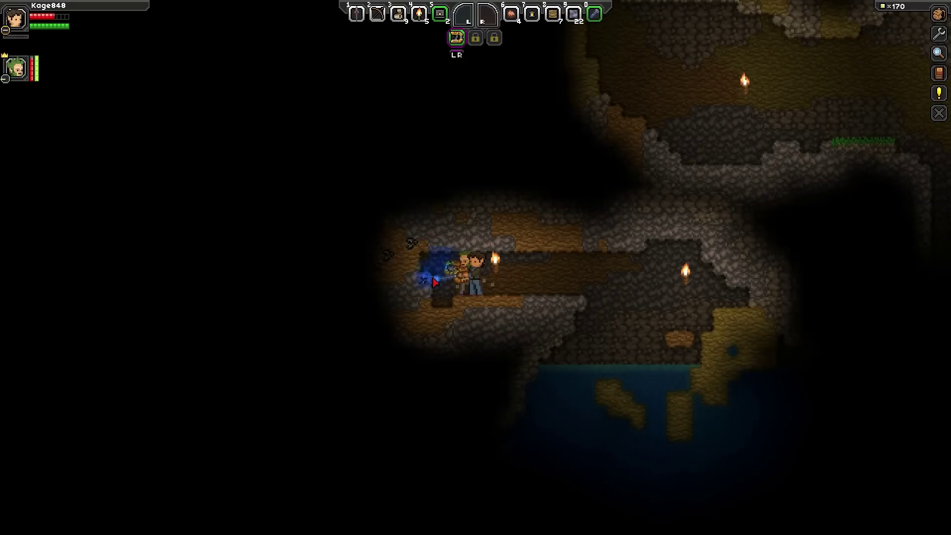
pyautogui.press('a')
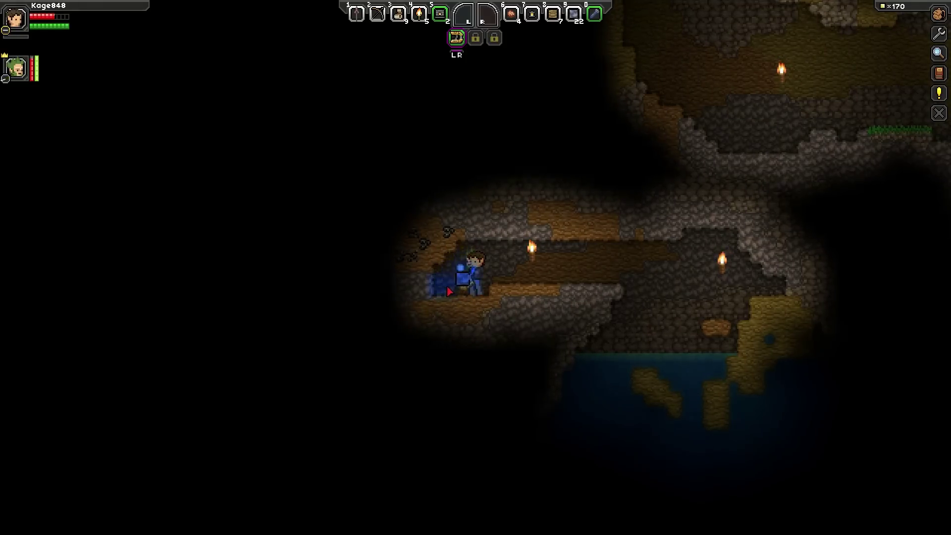
pyautogui.press('a')
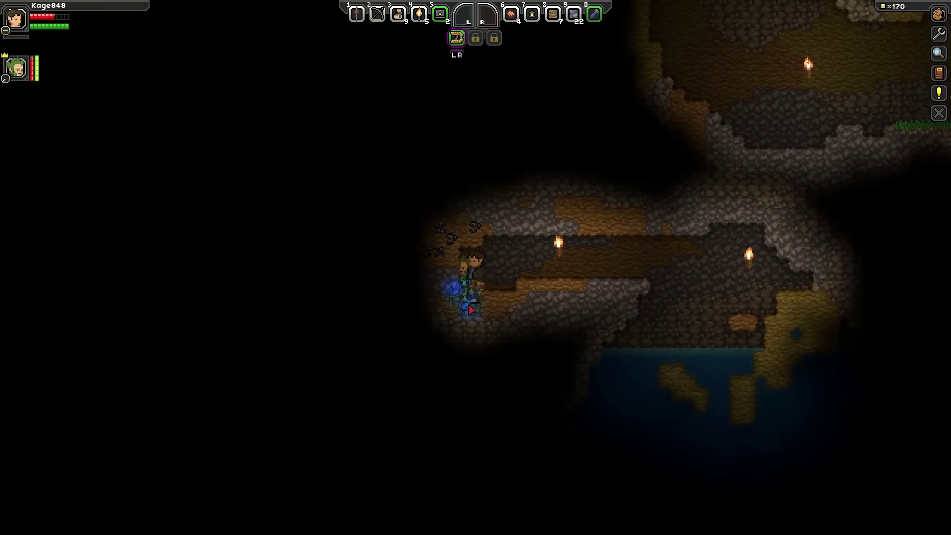
pyautogui.press('a')
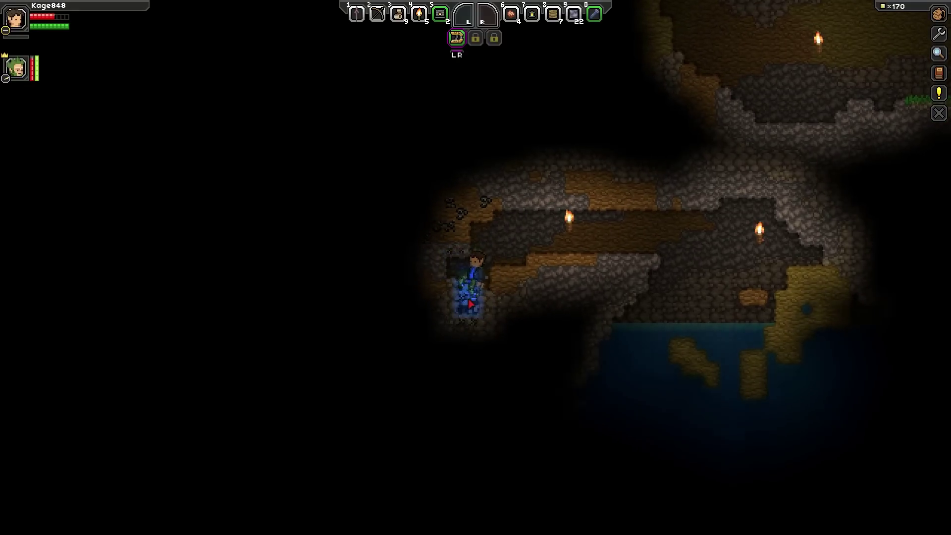
pyautogui.press('a')
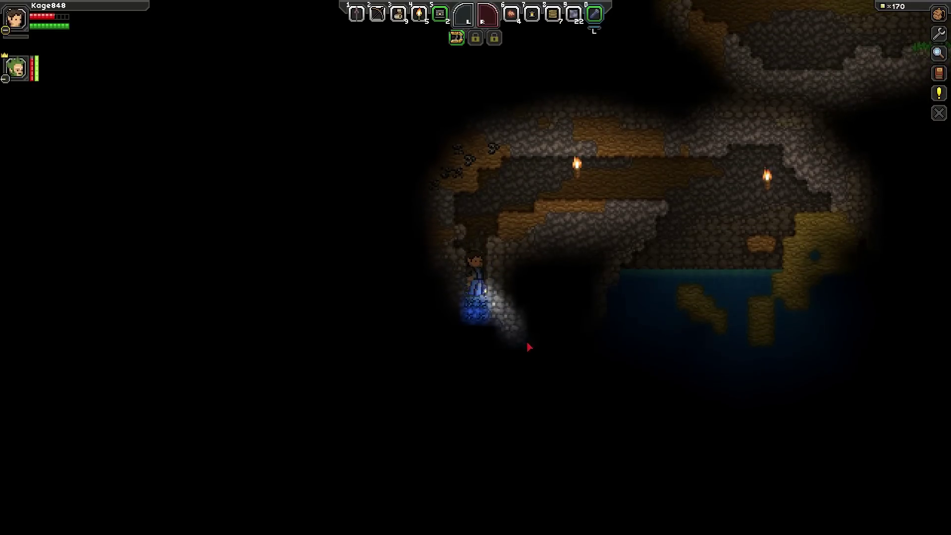
# Step: Dig the shaft down through dark rock, clearing its floor until it opens into a wider dirt cavern
pyautogui.moveTo(510, 316); pyautogui.dragTo(528, 344)
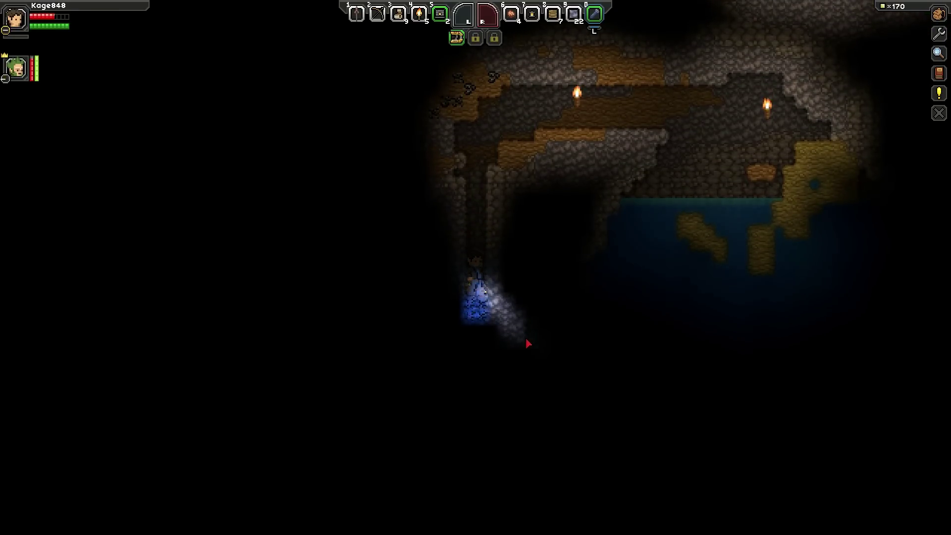
pyautogui.moveTo(527, 344)
pyautogui.mouseDown()
pyautogui.moveTo(486, 323)
pyautogui.moveTo(483, 306)
pyautogui.moveTo(469, 333)
pyautogui.moveTo(433, 317)
pyautogui.mouseUp()
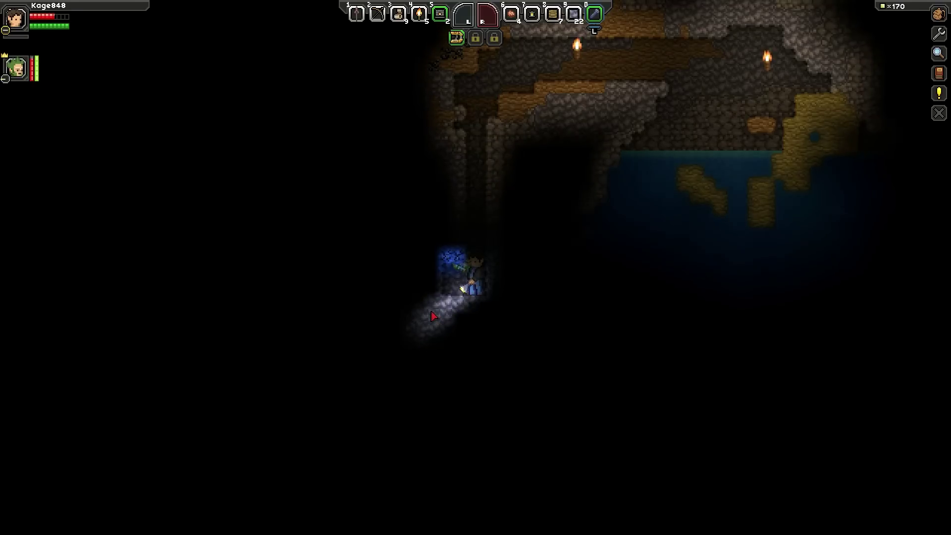
pyautogui.moveTo(433, 317)
pyautogui.mouseDown()
pyautogui.moveTo(493, 361)
pyautogui.moveTo(476, 374)
pyautogui.moveTo(438, 356)
pyautogui.moveTo(468, 347)
pyautogui.moveTo(469, 315)
pyautogui.moveTo(510, 334)
pyautogui.moveTo(505, 354)
pyautogui.moveTo(531, 340)
pyautogui.moveTo(518, 366)
pyautogui.moveTo(505, 367)
pyautogui.moveTo(500, 276)
pyautogui.moveTo(500, 314)
pyautogui.moveTo(520, 293)
pyautogui.moveTo(498, 309)
pyautogui.moveTo(510, 308)
pyautogui.moveTo(416, 298)
pyautogui.moveTo(450, 326)
pyautogui.moveTo(512, 273)
pyautogui.moveTo(536, 280)
pyautogui.moveTo(520, 276)
pyautogui.moveTo(485, 301)
pyautogui.mouseUp()
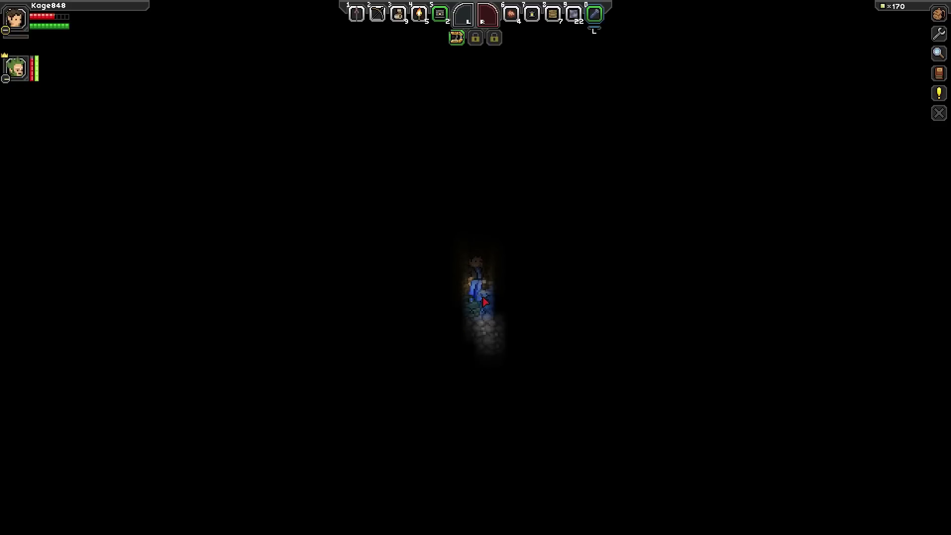
pyautogui.moveTo(485, 301)
pyautogui.mouseDown()
pyautogui.moveTo(545, 274)
pyautogui.moveTo(425, 308)
pyautogui.moveTo(430, 325)
pyautogui.moveTo(496, 330)
pyautogui.moveTo(471, 334)
pyautogui.moveTo(439, 334)
pyautogui.moveTo(407, 275)
pyautogui.moveTo(471, 322)
pyautogui.moveTo(435, 319)
pyautogui.moveTo(453, 324)
pyautogui.mouseUp()
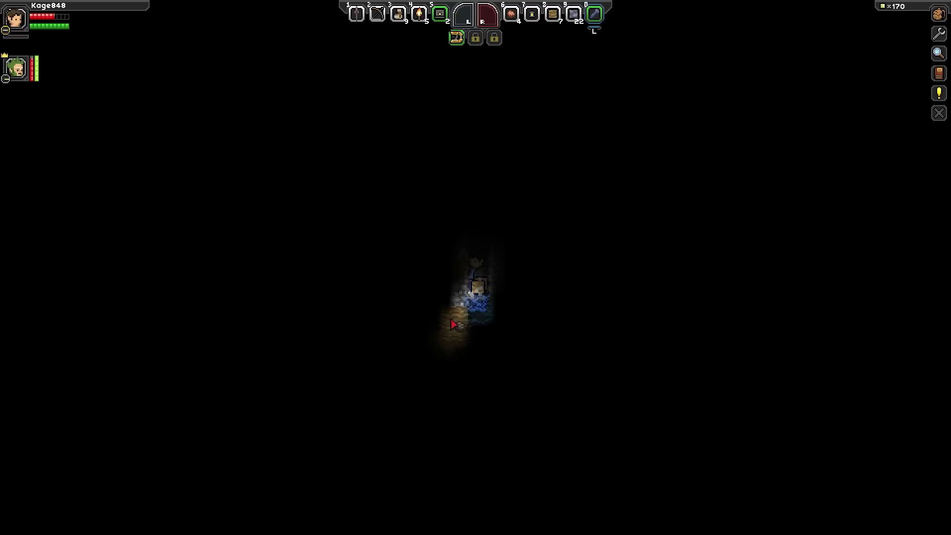
pyautogui.moveTo(453, 325)
pyautogui.mouseDown()
pyautogui.moveTo(467, 330)
pyautogui.moveTo(505, 319)
pyautogui.moveTo(499, 313)
pyautogui.mouseUp()
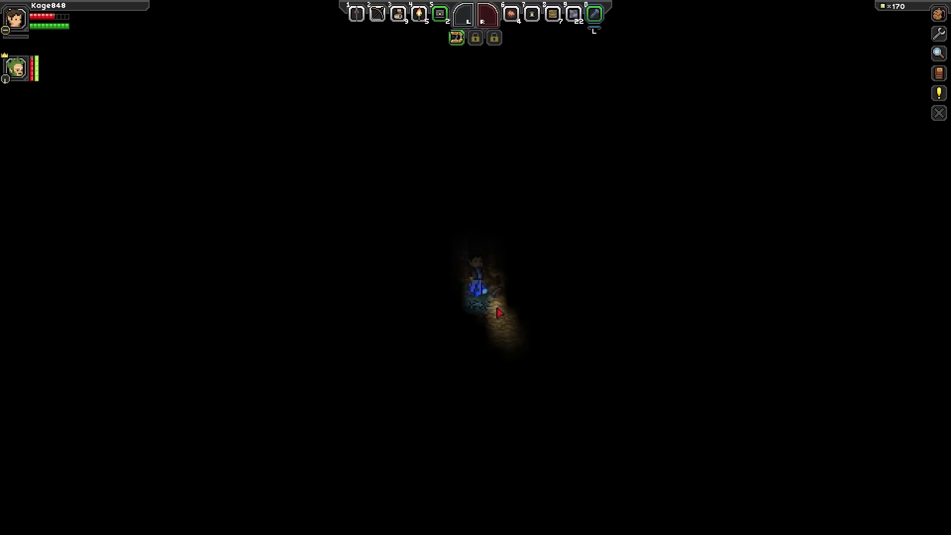
pyautogui.press('r')
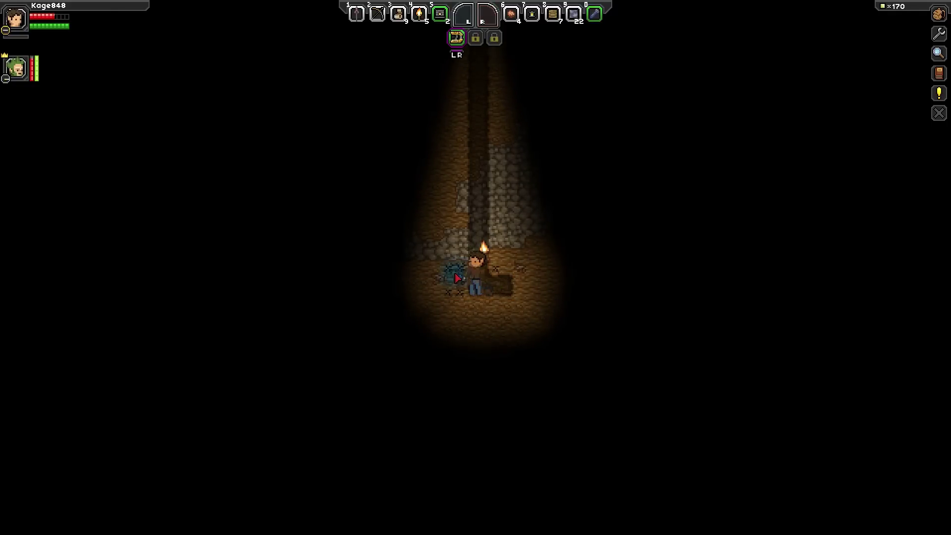
# Step: Mine the blue ore tiles in the dirt pocket and dig further down into the blue rock
pyautogui.moveTo(505, 291)
pyautogui.mouseDown()
pyautogui.moveTo(457, 279)
pyautogui.moveTo(470, 318)
pyautogui.moveTo(457, 301)
pyautogui.moveTo(483, 316)
pyautogui.mouseUp()
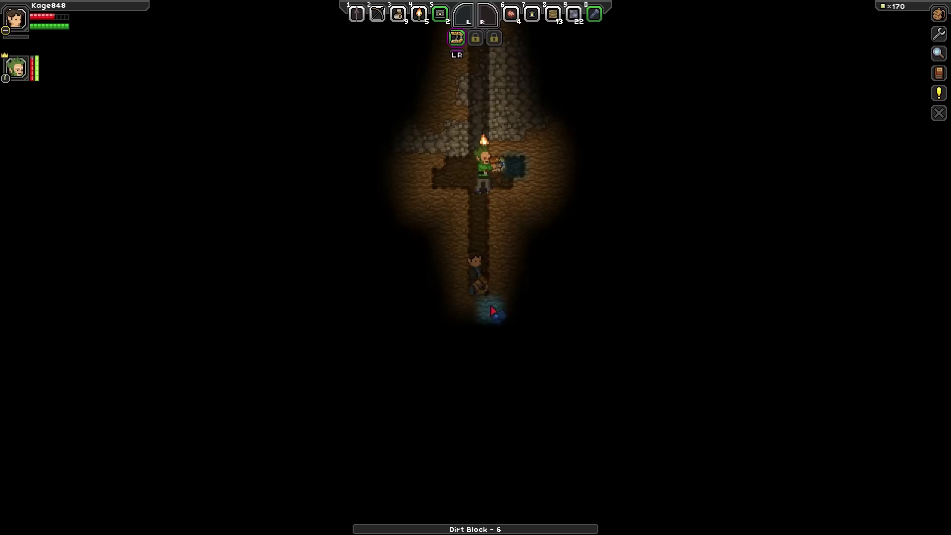
pyautogui.moveTo(493, 311); pyautogui.dragTo(479, 305)
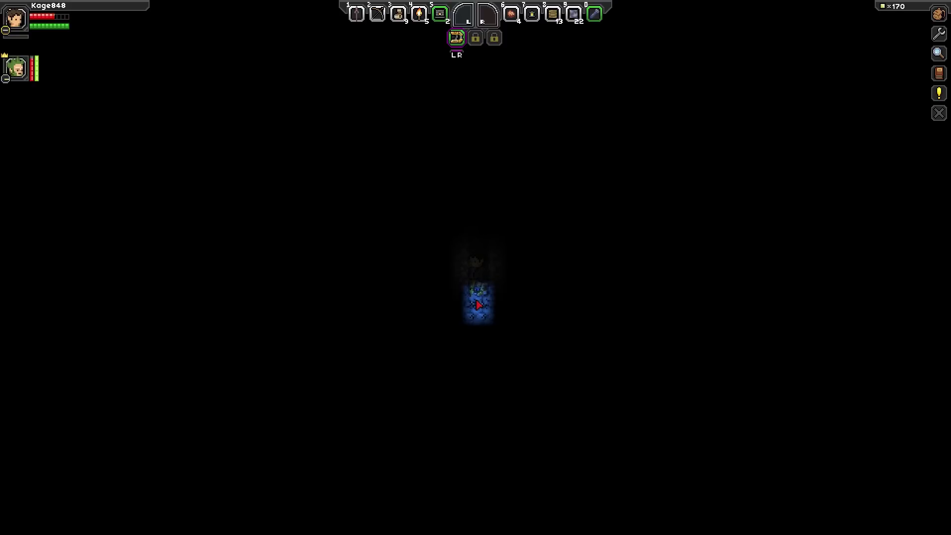
# Step: Mine straight down through the cobblestone, past the torch, collecting stone until reaching blue rock
pyautogui.click(478, 304)
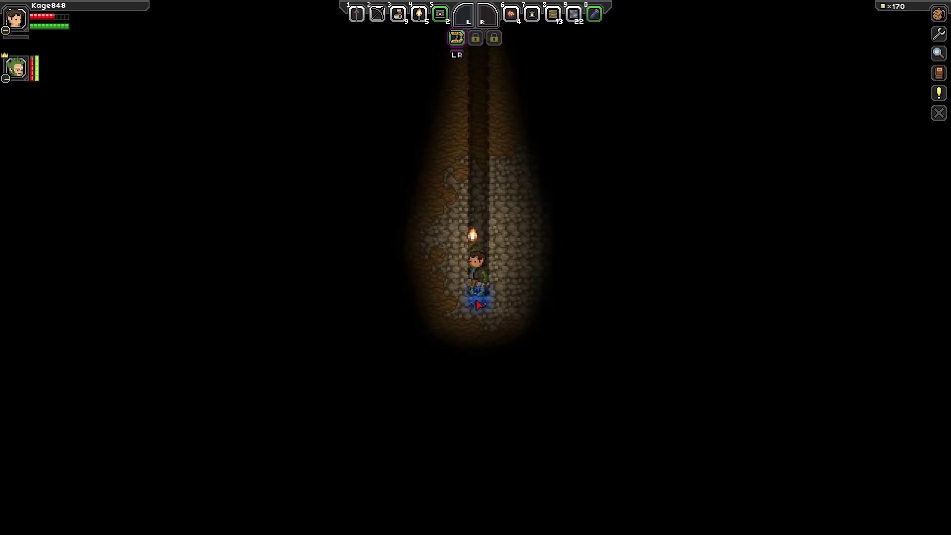
pyautogui.click(478, 304)
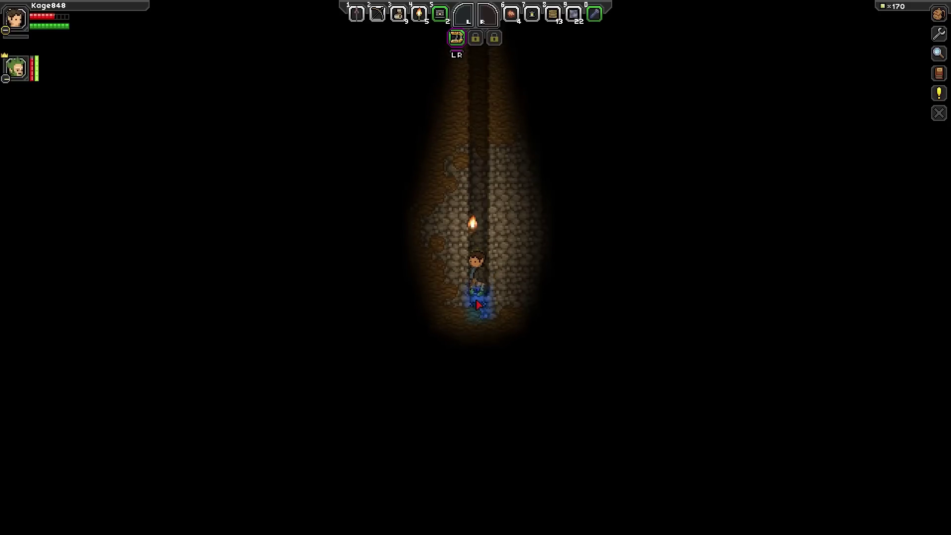
pyautogui.click(477, 304)
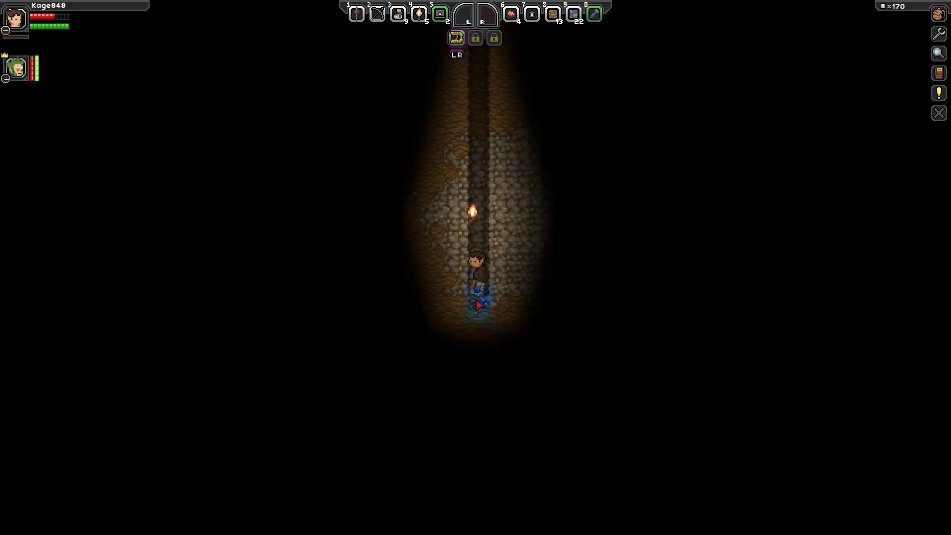
pyautogui.click(477, 304)
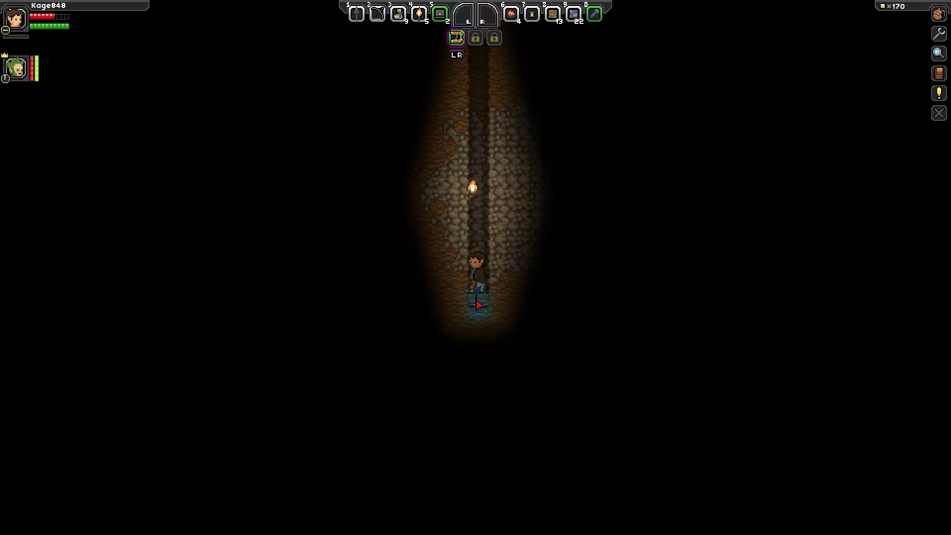
pyautogui.click(478, 303)
pyautogui.click(477, 304)
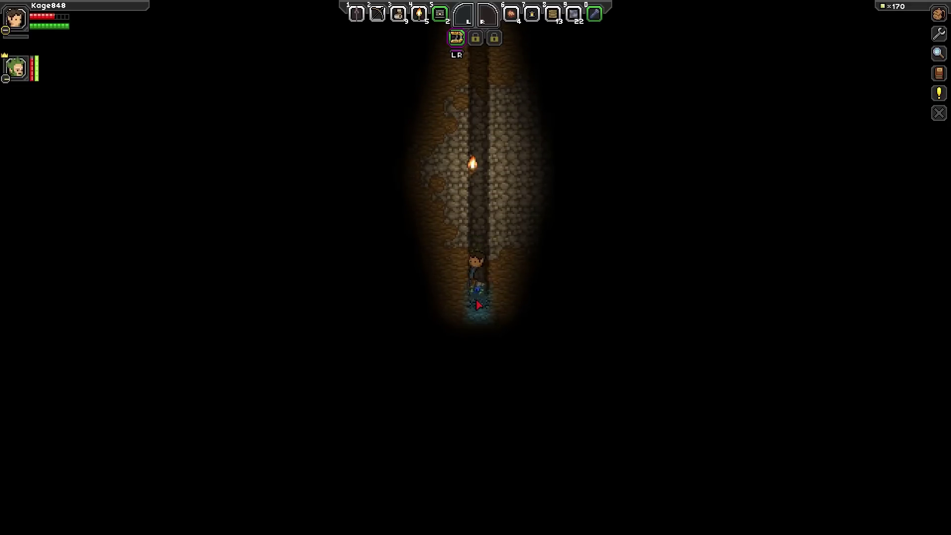
pyautogui.click(478, 304)
pyautogui.click(478, 304)
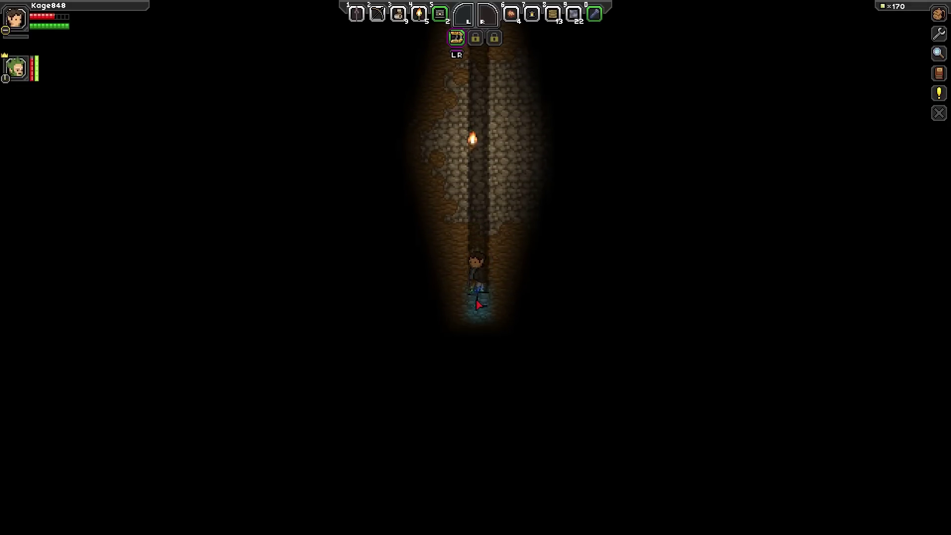
pyautogui.click(478, 304)
pyautogui.click(478, 303)
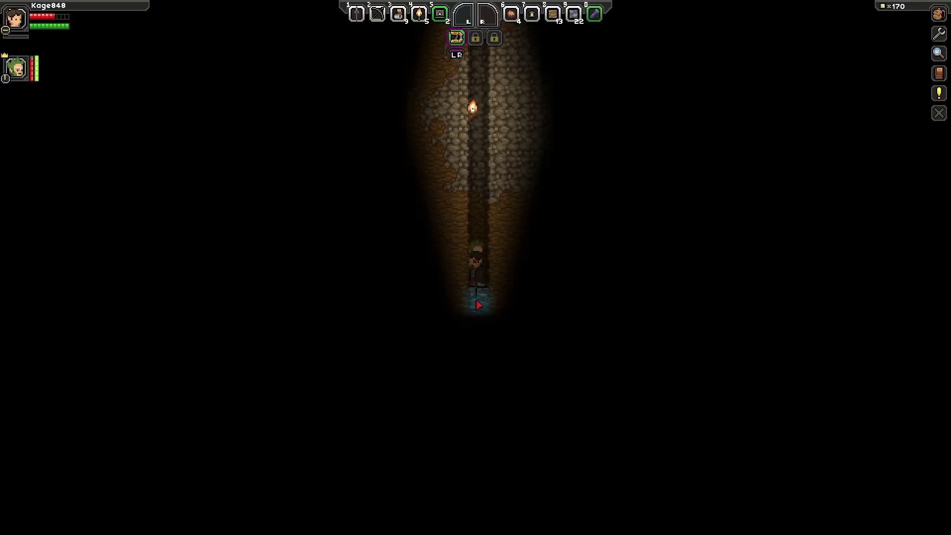
pyautogui.click(477, 304)
pyautogui.click(478, 304)
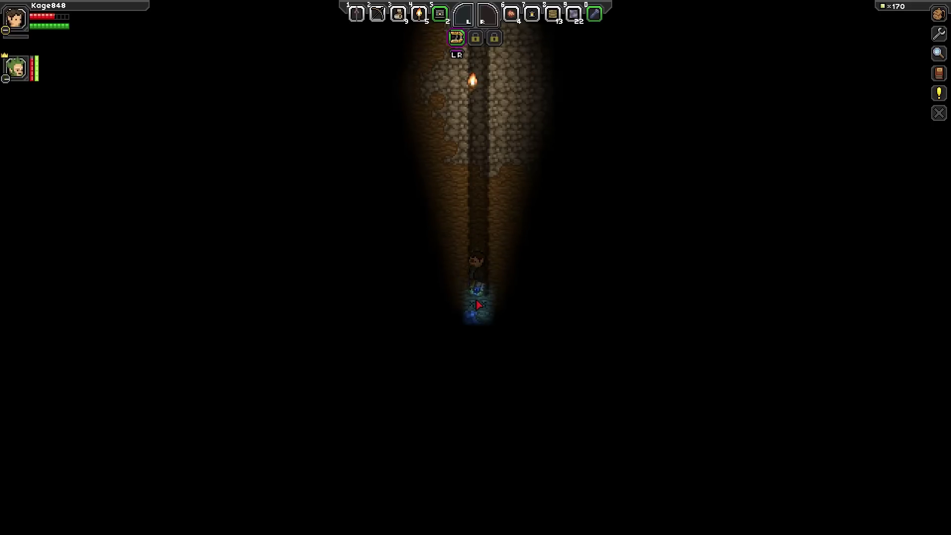
pyautogui.click(478, 304)
pyautogui.click(478, 304)
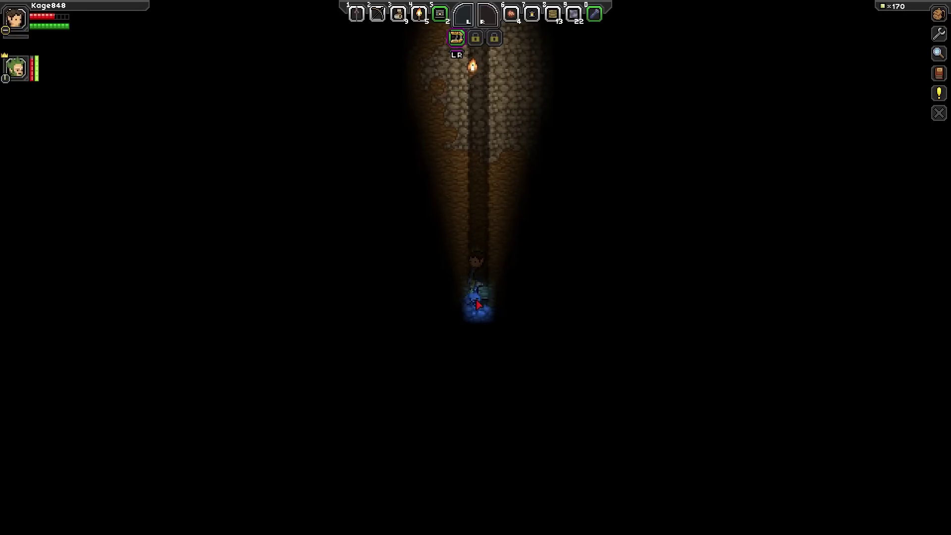
pyautogui.click(477, 304)
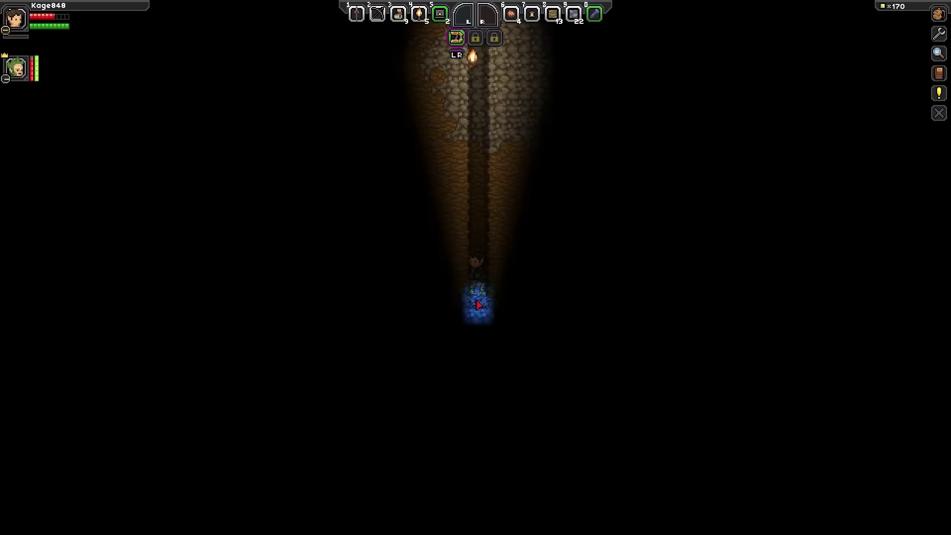
pyautogui.click(477, 304)
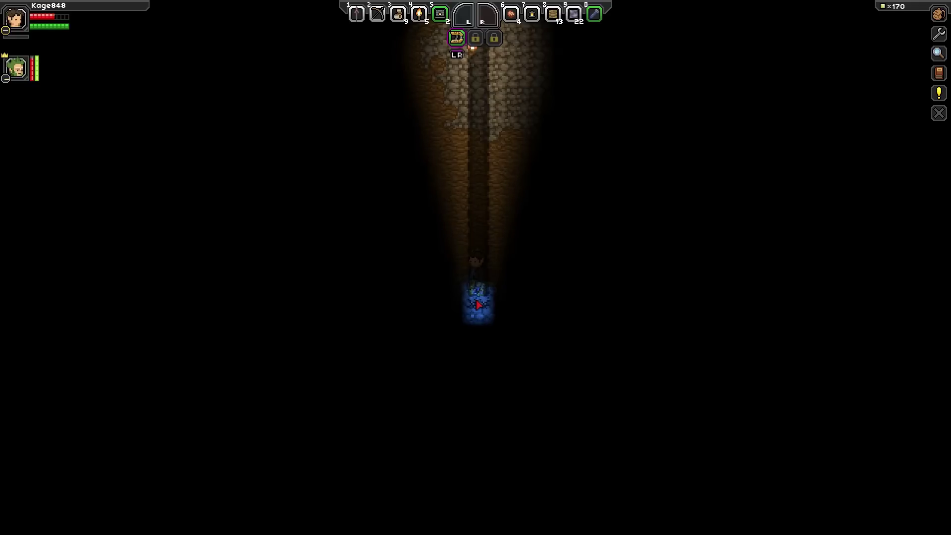
pyautogui.click(478, 304)
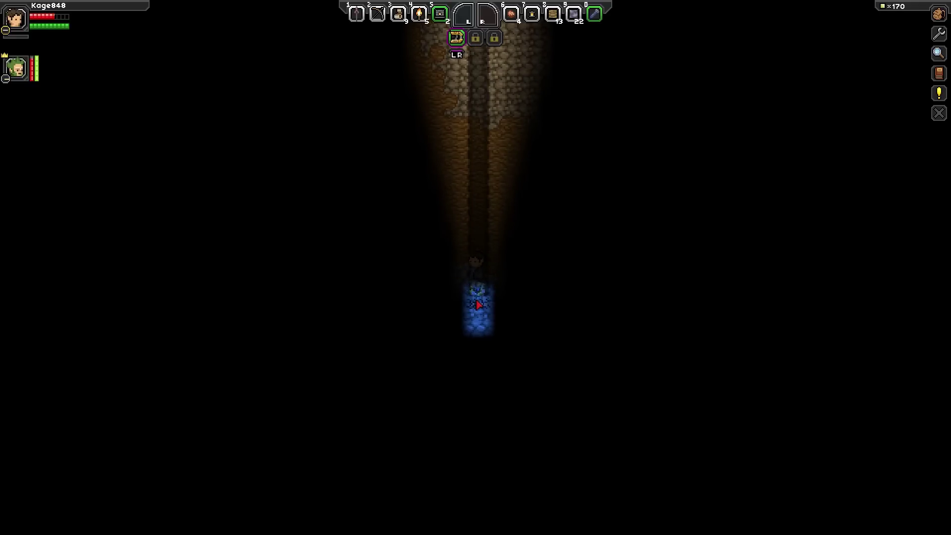
pyautogui.click(478, 304)
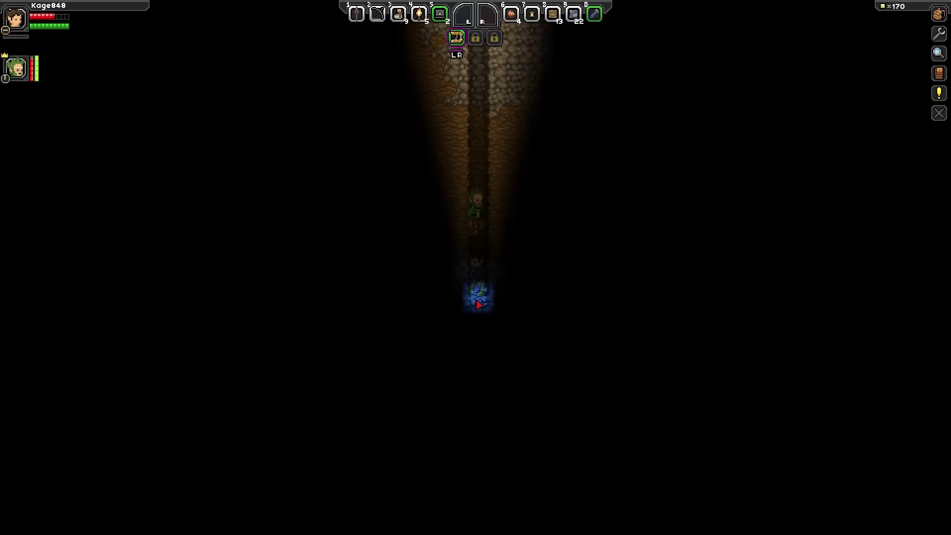
pyautogui.click(478, 304)
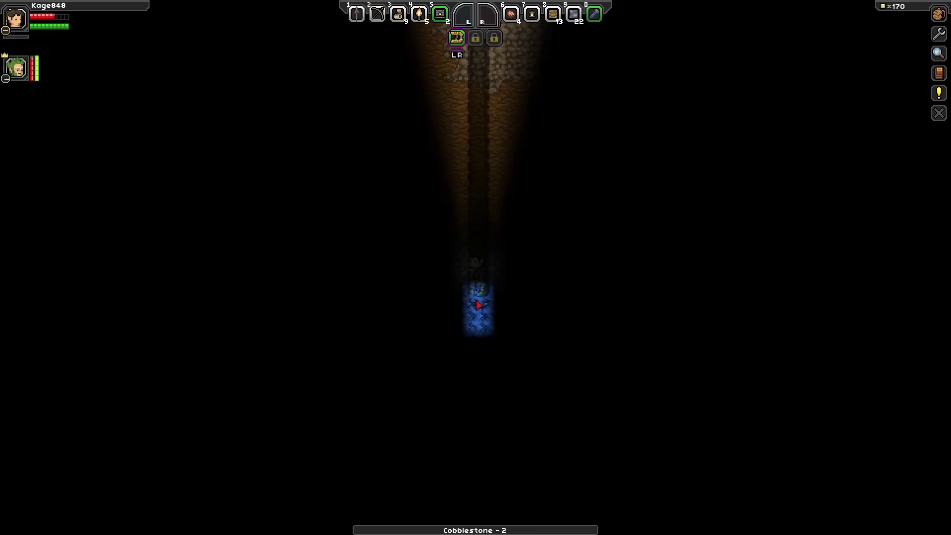
pyautogui.click(477, 304)
pyautogui.click(478, 304)
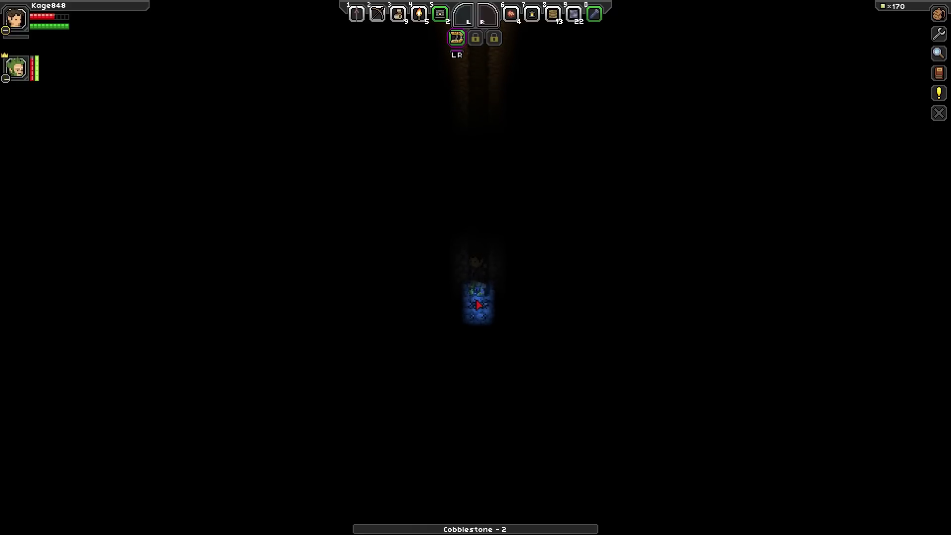
pyautogui.click(478, 304)
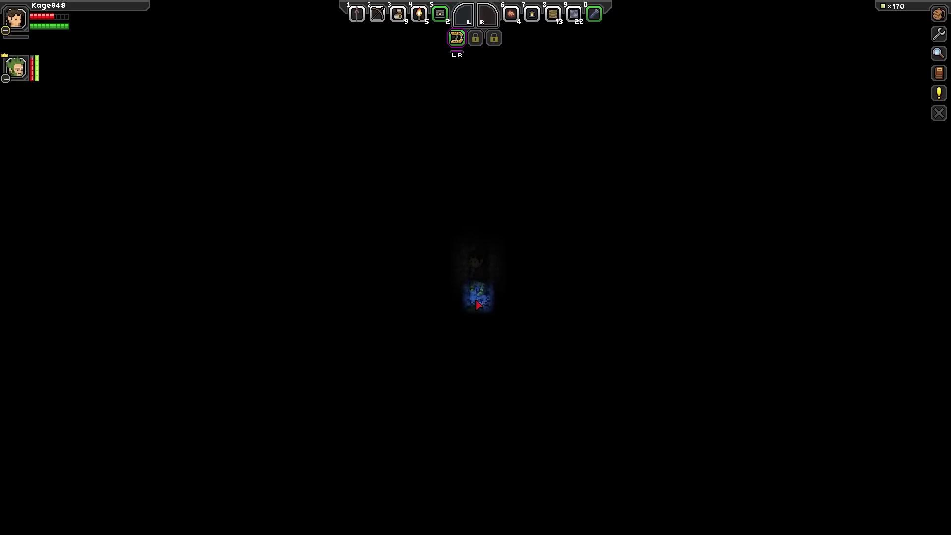
pyautogui.moveTo(479, 304); pyautogui.dragTo(478, 304)
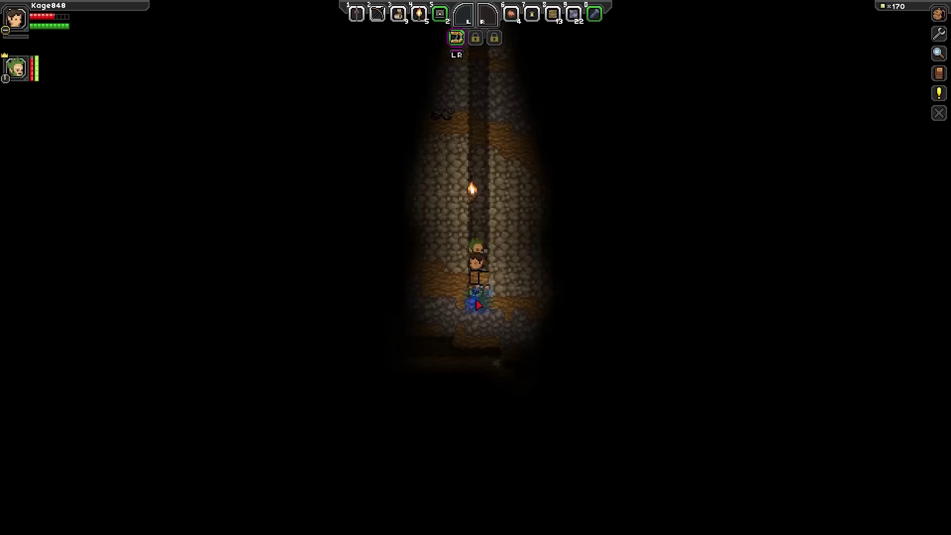
# Step: Break through the rock below, walk left into the dirt pocket and place a torch
pyautogui.moveTo(480, 305); pyautogui.dragTo(479, 305)
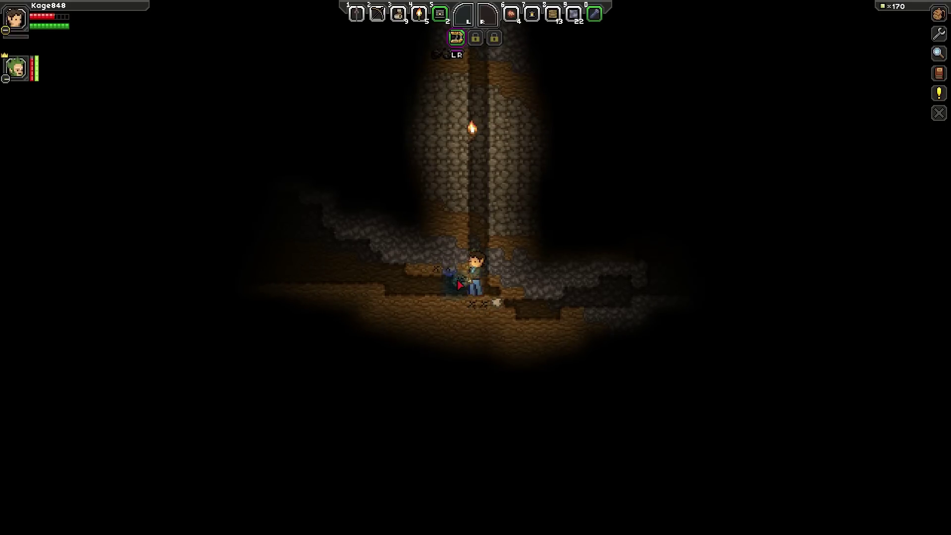
pyautogui.moveTo(460, 285); pyautogui.dragTo(460, 284)
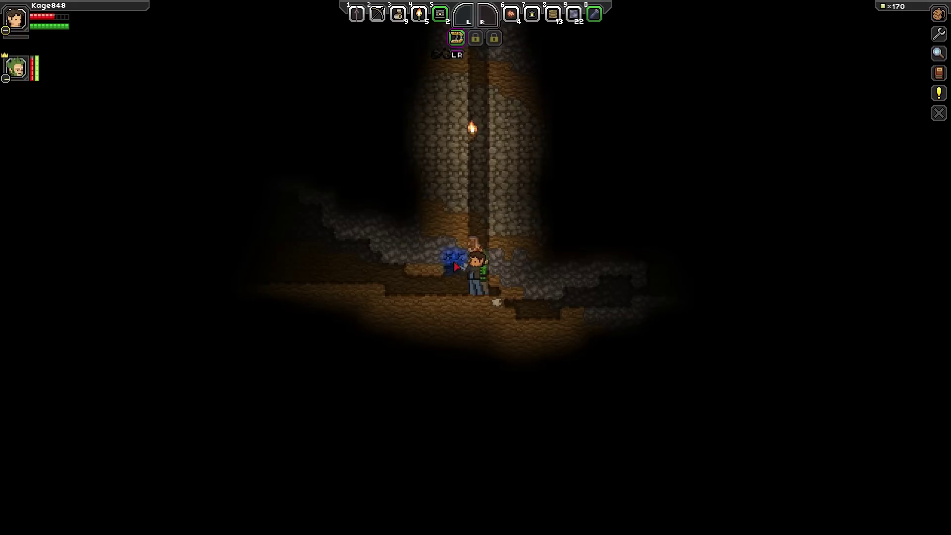
pyautogui.press('a')
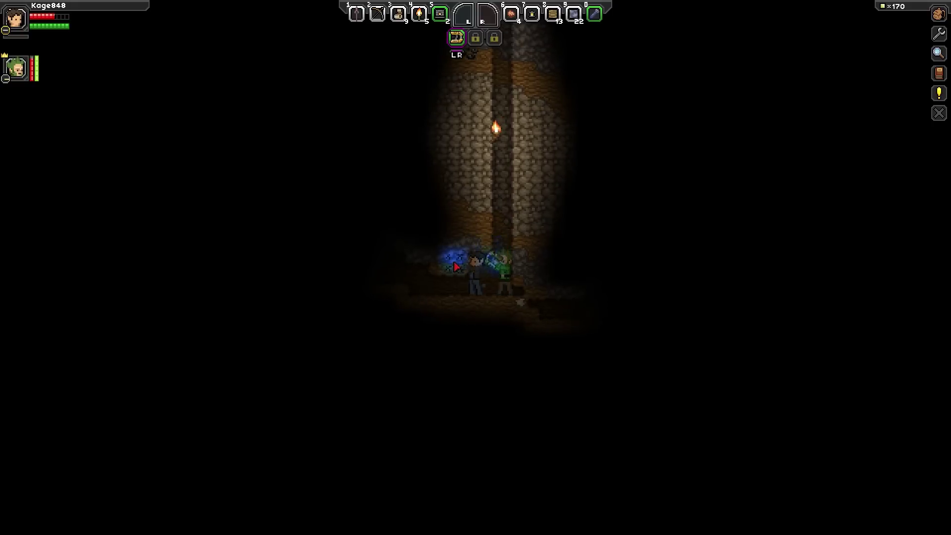
pyautogui.press('a')
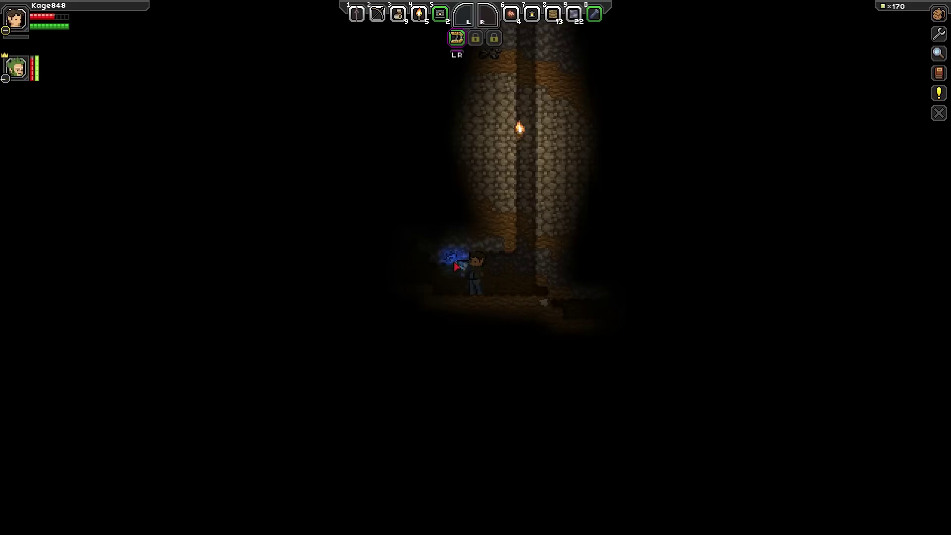
pyautogui.press('a')
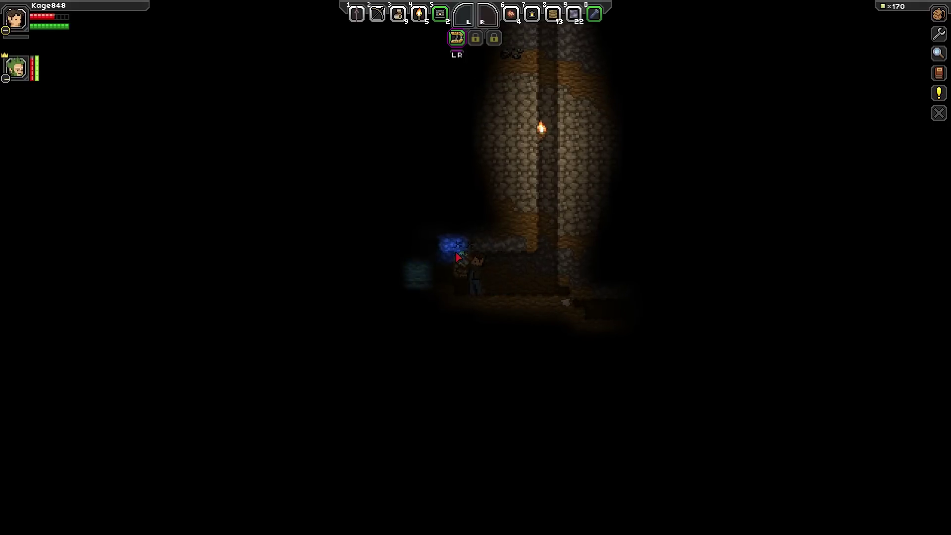
pyautogui.click(410, 260)
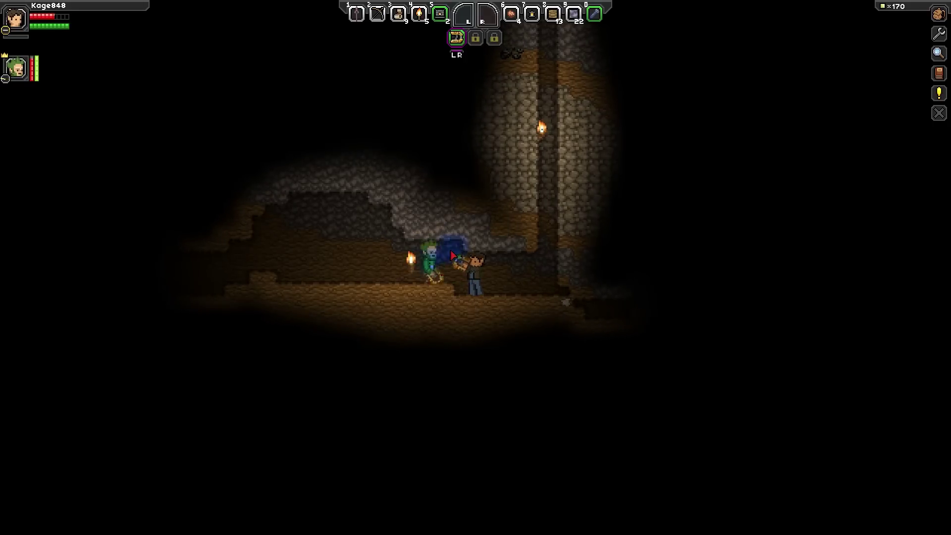
# Step: Wall in a block, reach the pocket's far wall and mine two iron ore overhead
pyautogui.press('a')
pyautogui.press('a')
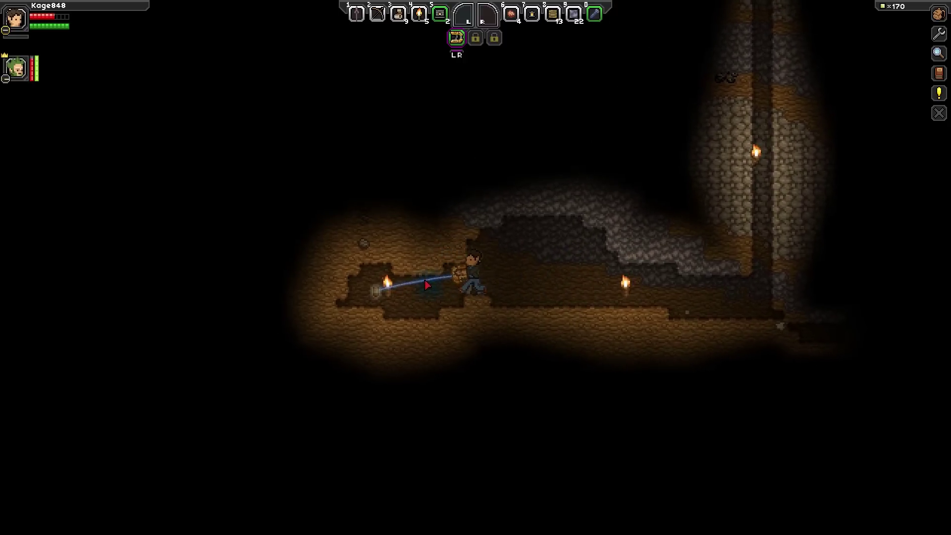
pyautogui.click(445, 264)
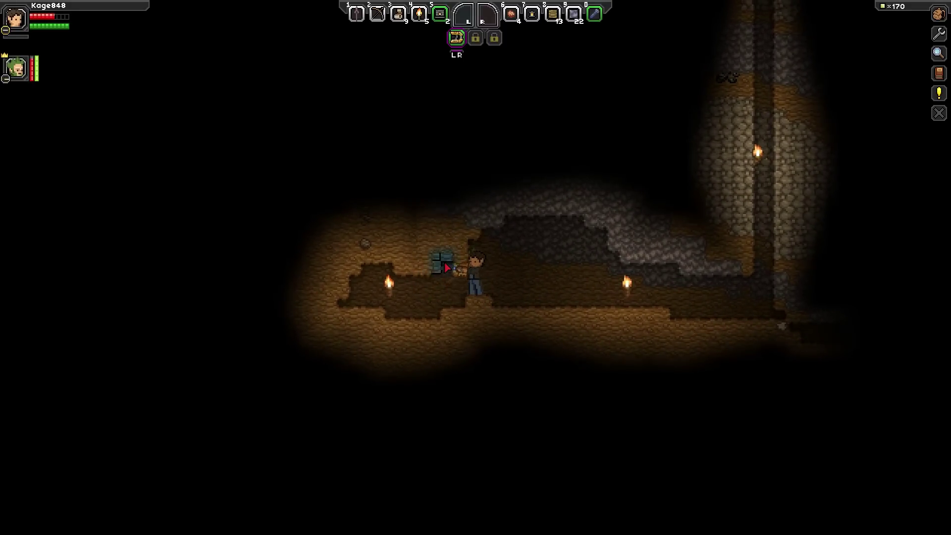
pyautogui.press('a')
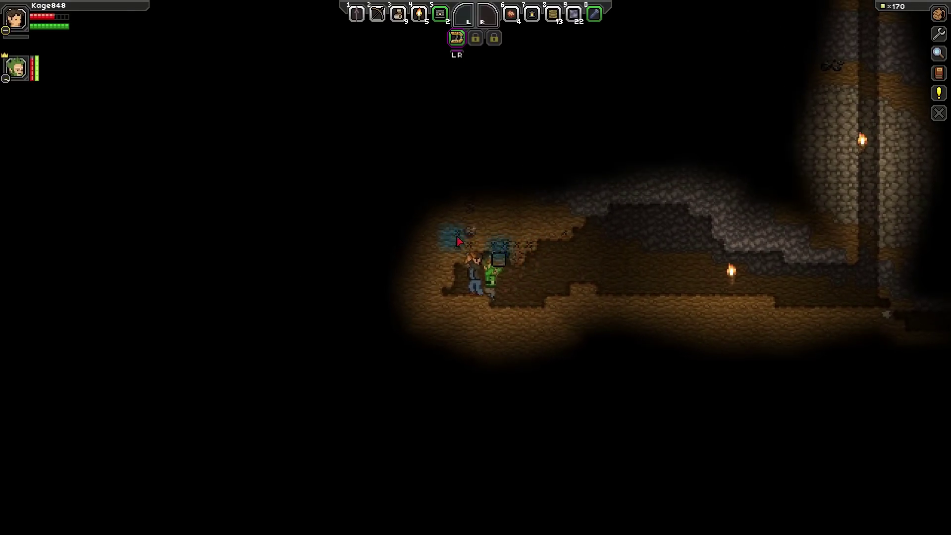
pyautogui.click(467, 239)
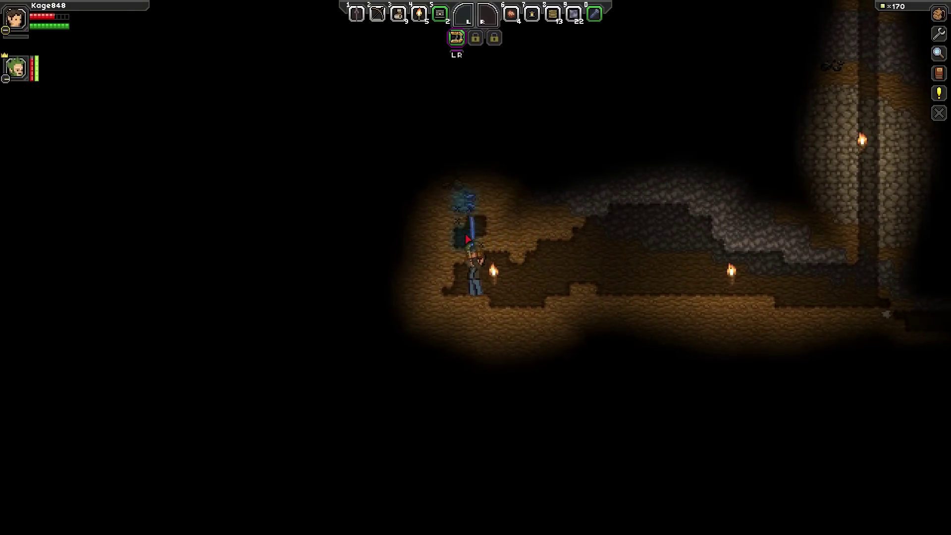
pyautogui.press('a')
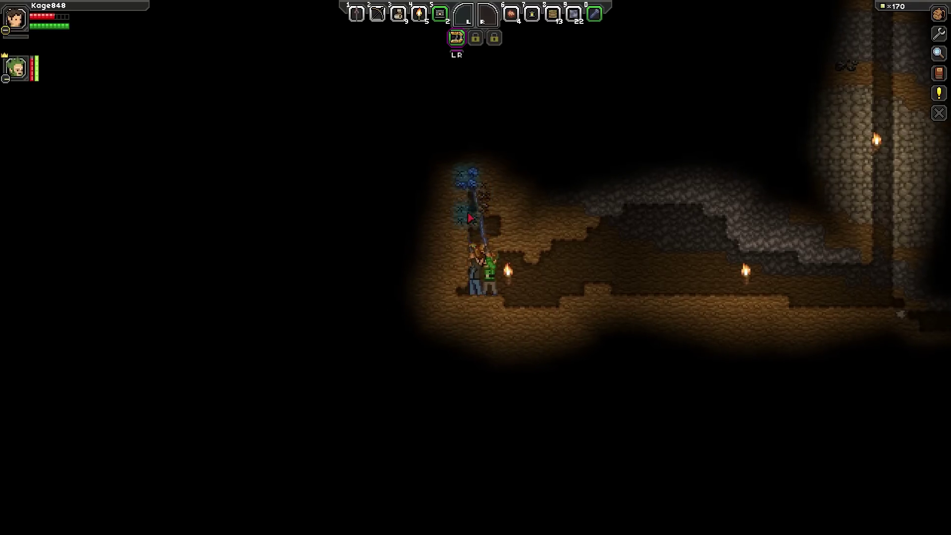
pyautogui.moveTo(474, 199)
pyautogui.mouseDown()
pyautogui.moveTo(472, 247)
pyautogui.moveTo(467, 240)
pyautogui.mouseUp()
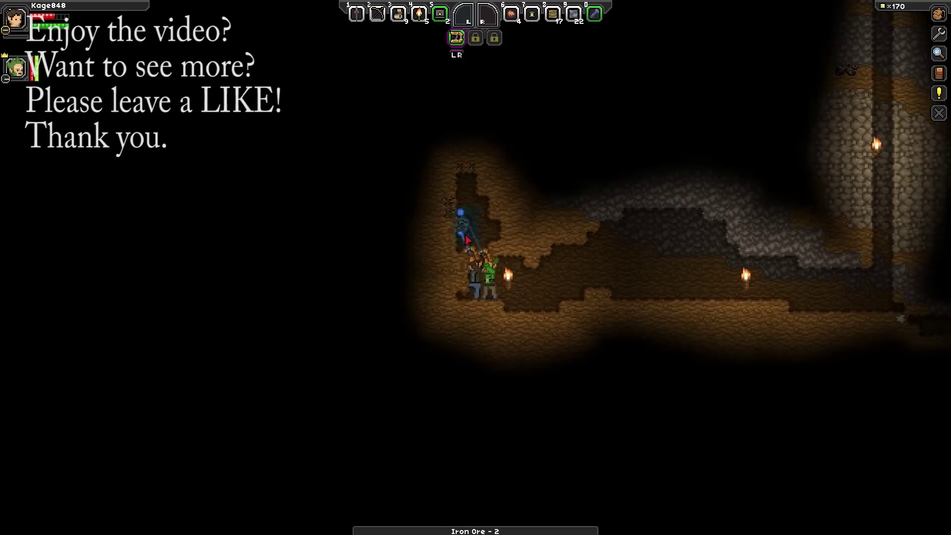
pyautogui.press('i')
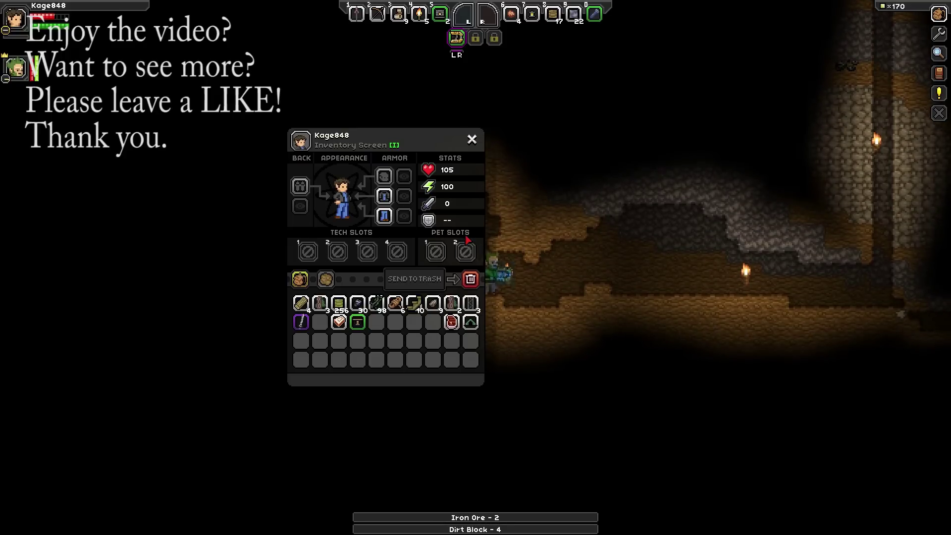
pyautogui.press('d')
pyautogui.press('d')
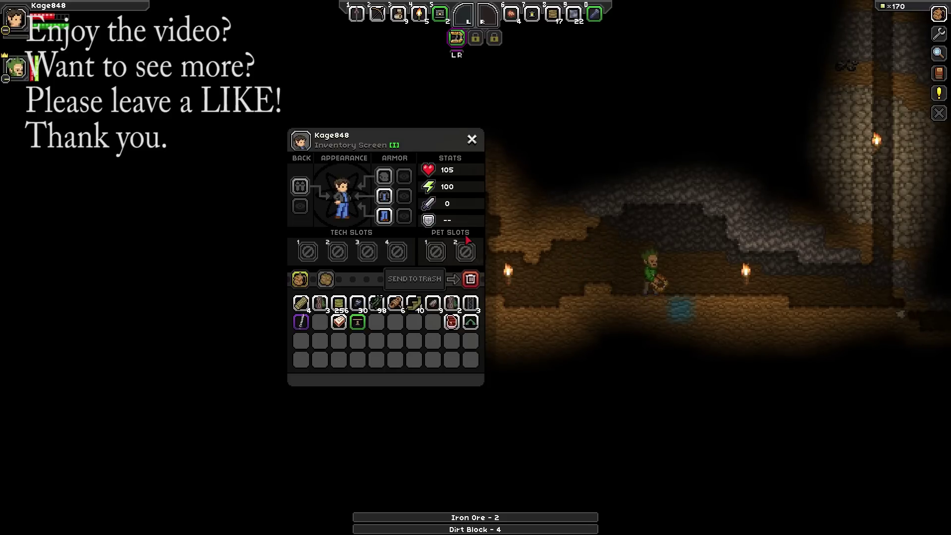
pyautogui.press('a')
pyautogui.press('i')
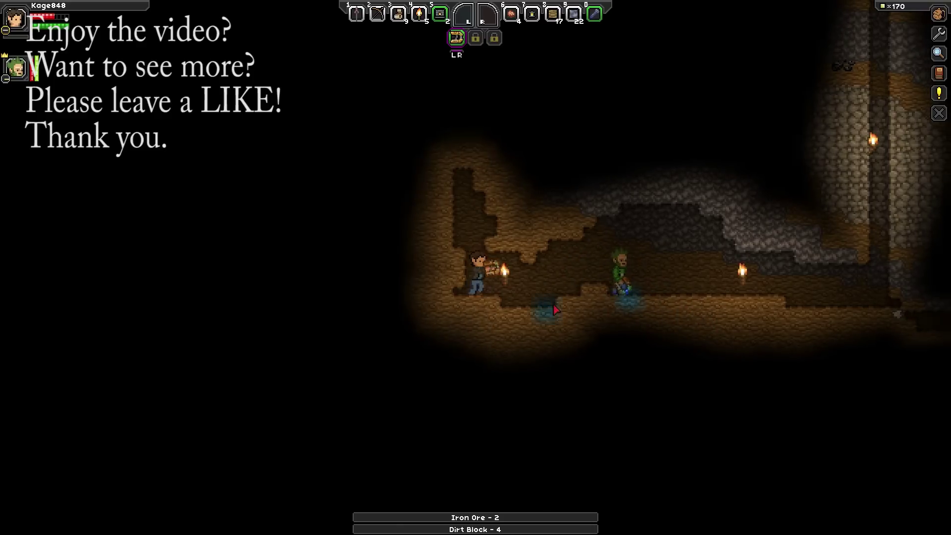
pyautogui.press('a')
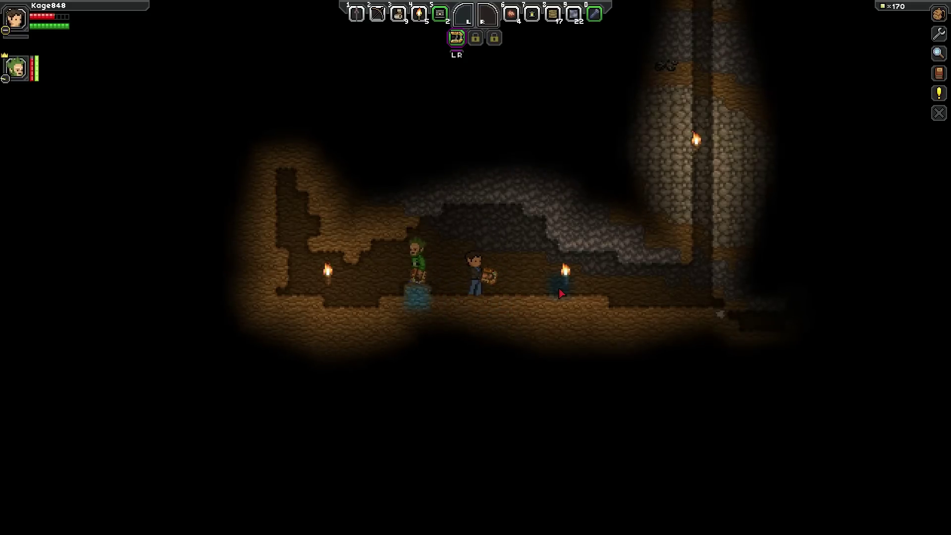
pyautogui.press('d')
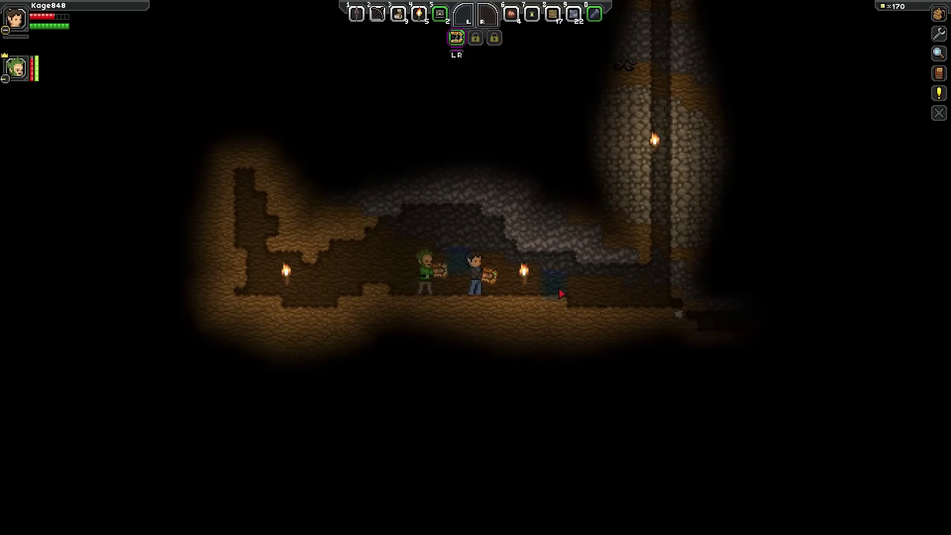